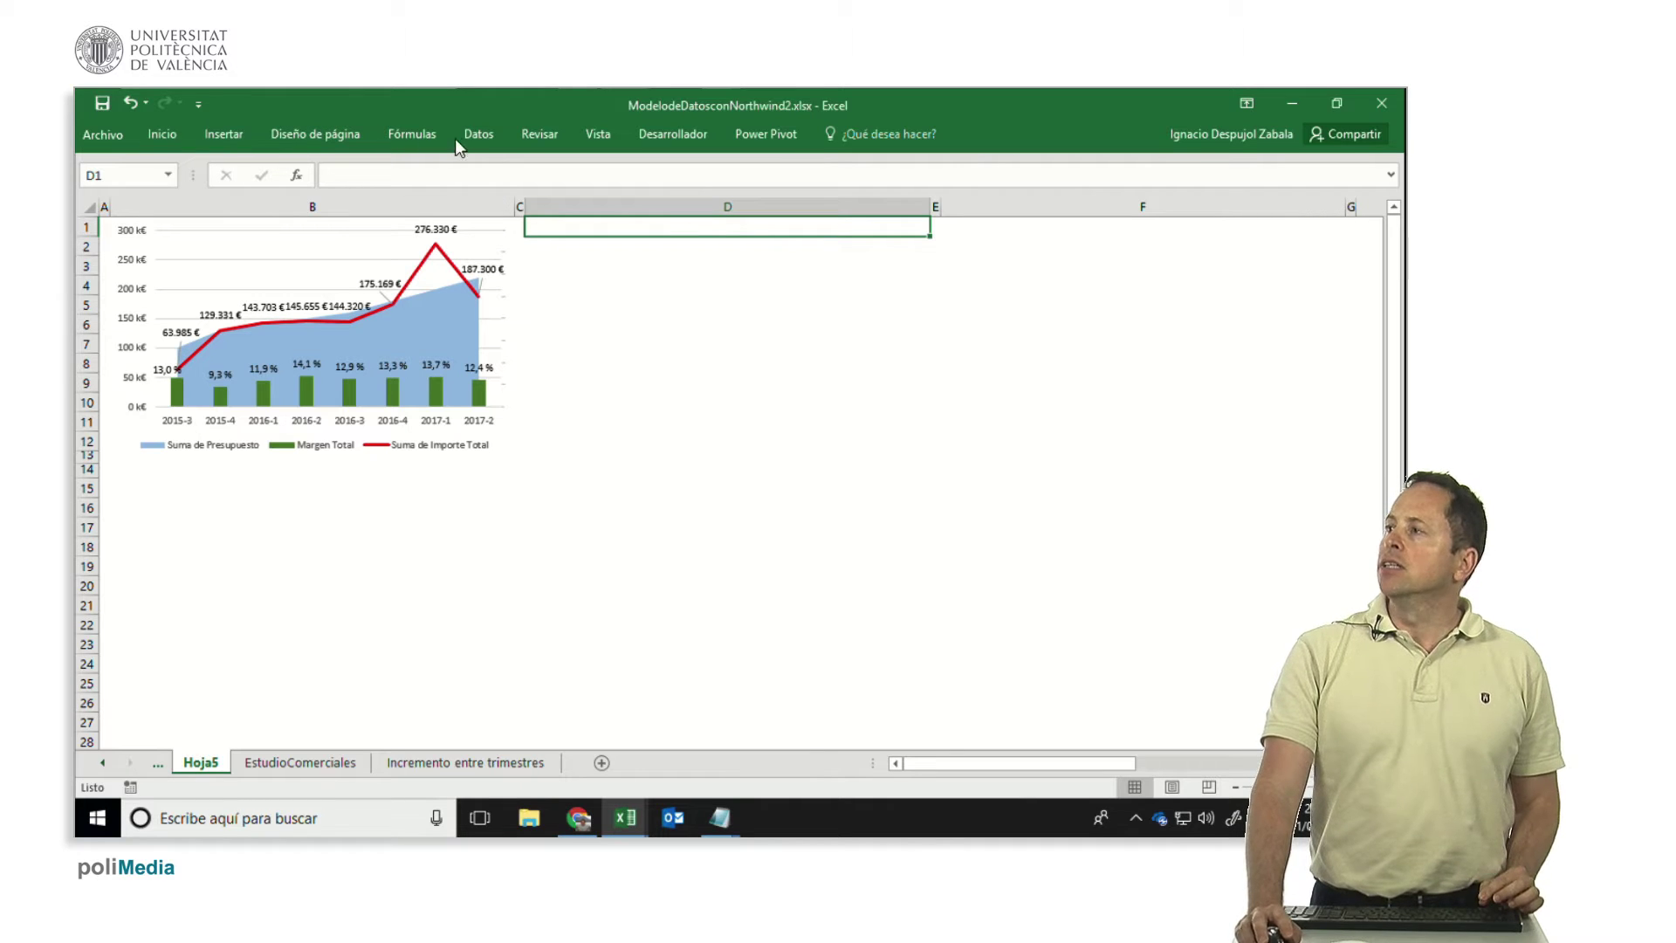
- Insert a standalone pivot chart from the workbook's data model at Hoja5!$D$1
click(229, 134)
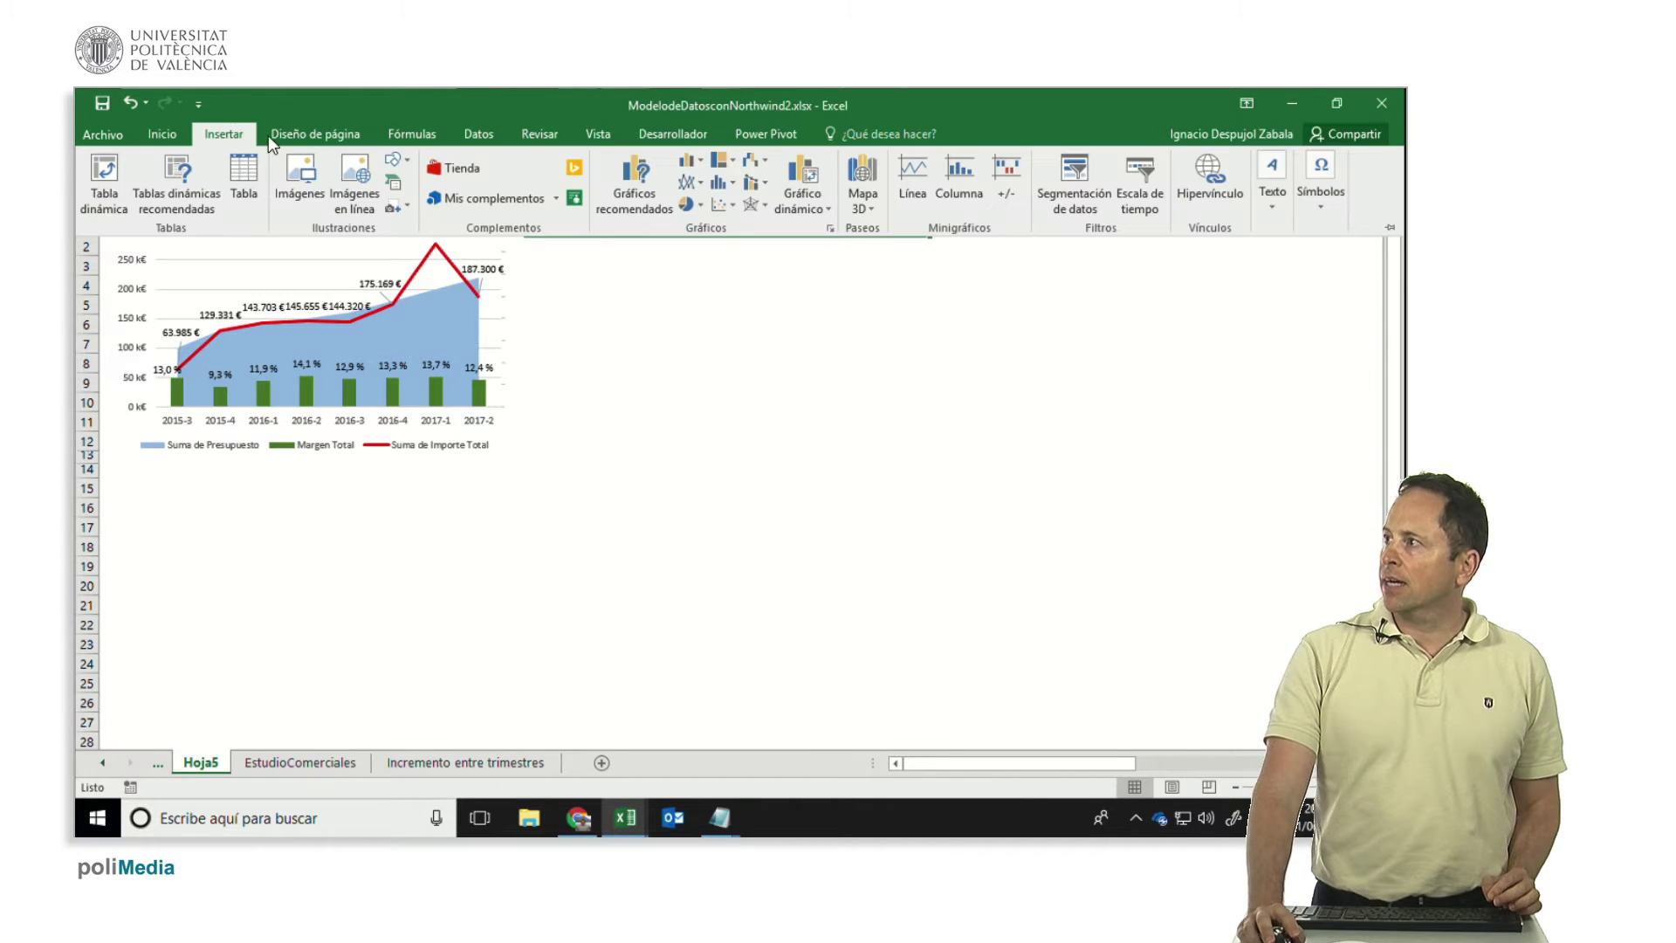
click(791, 202)
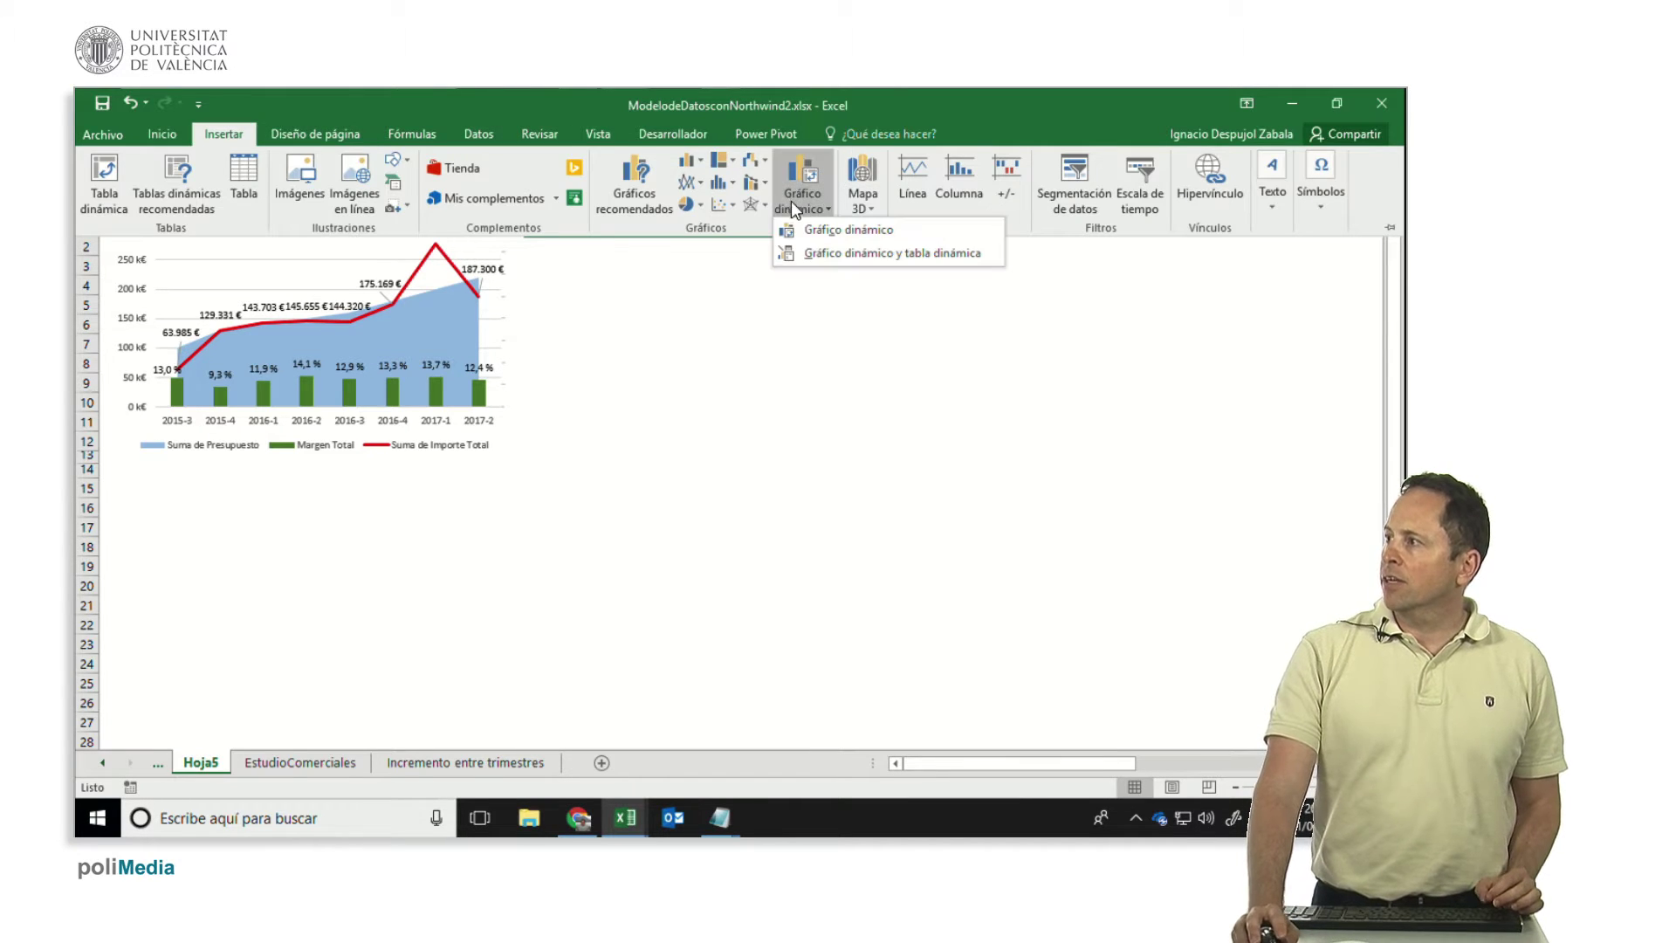
click(810, 231)
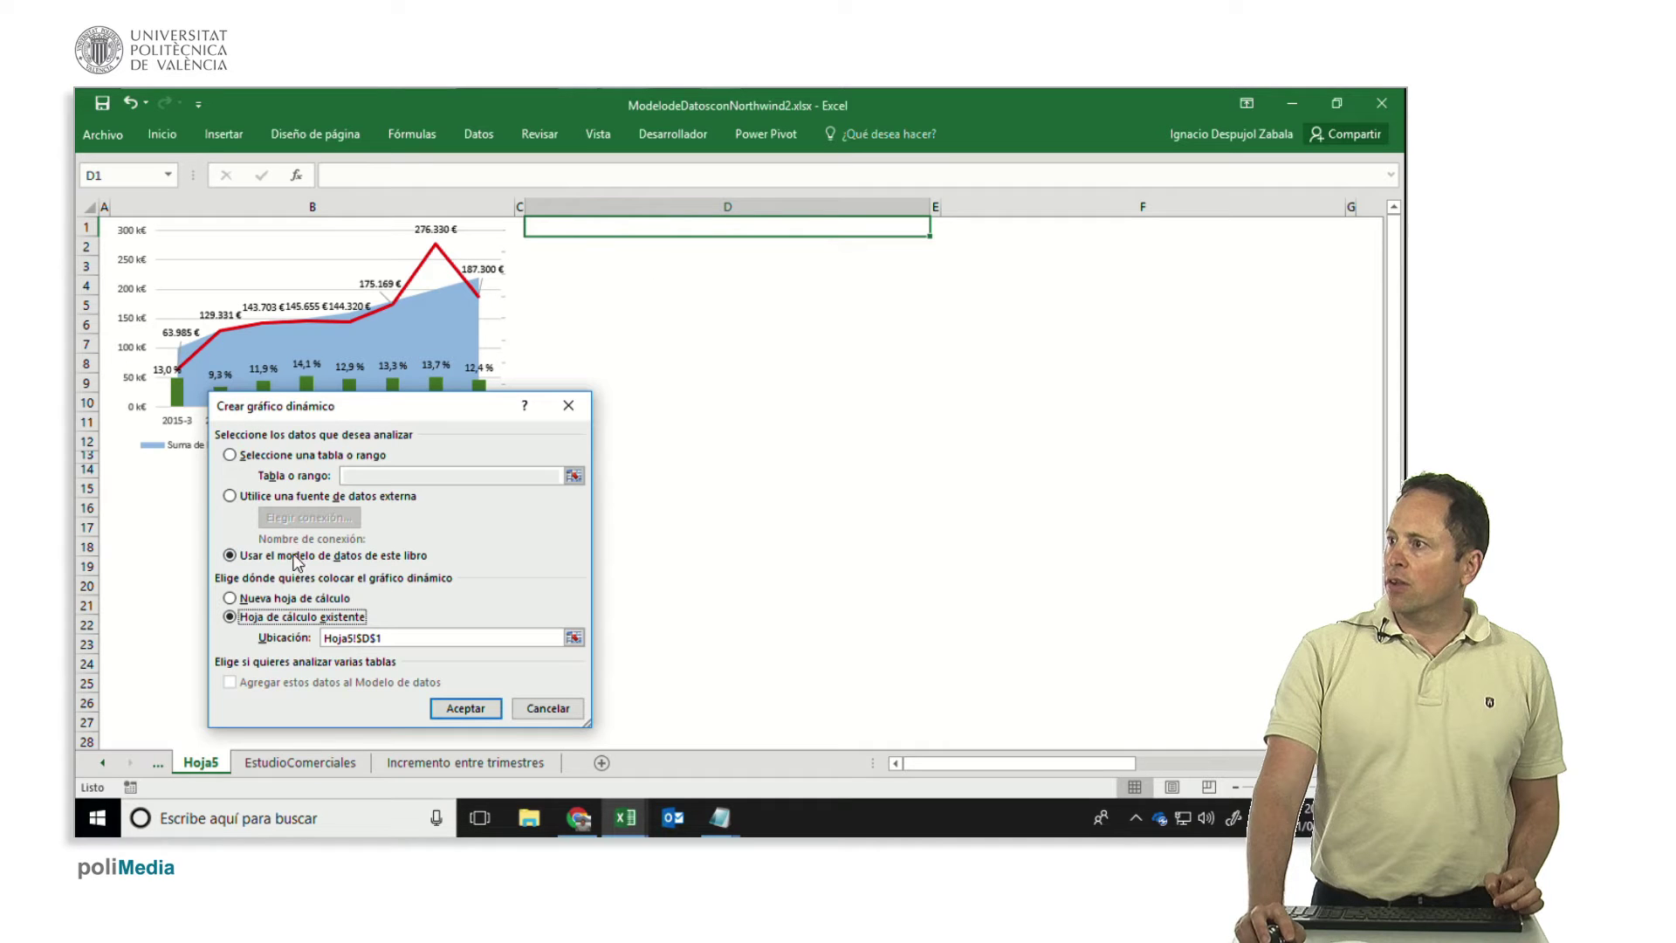
click(493, 709)
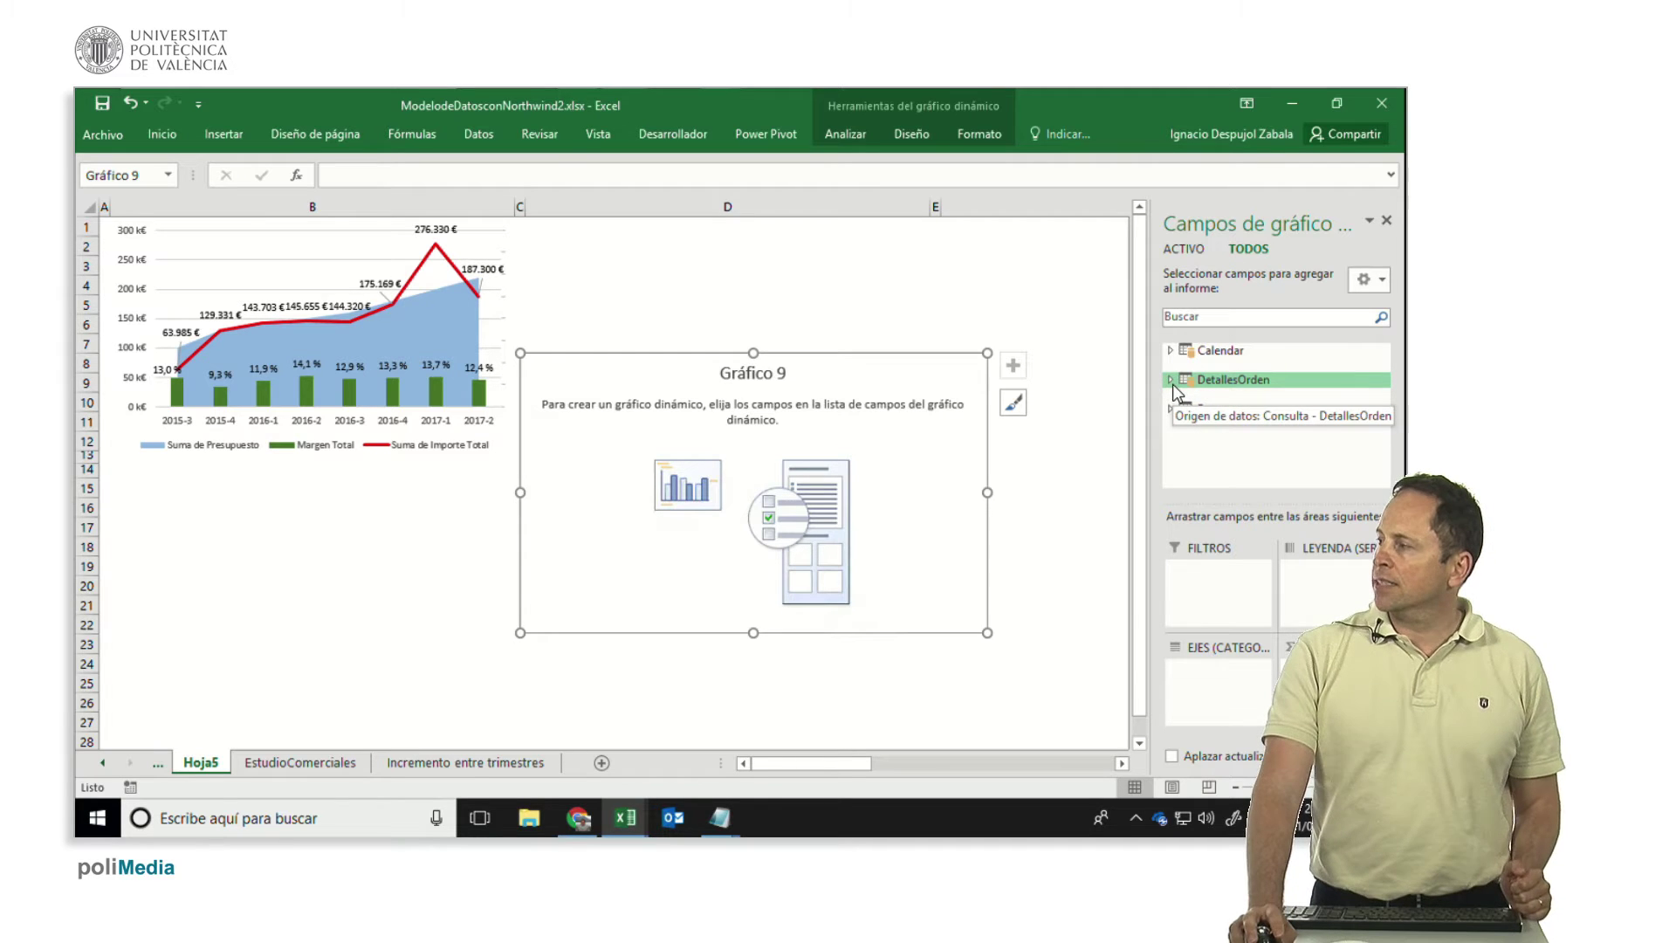
- Plot Sum of Importe Total by Categoria using the DetallesOrden fields
click(1170, 381)
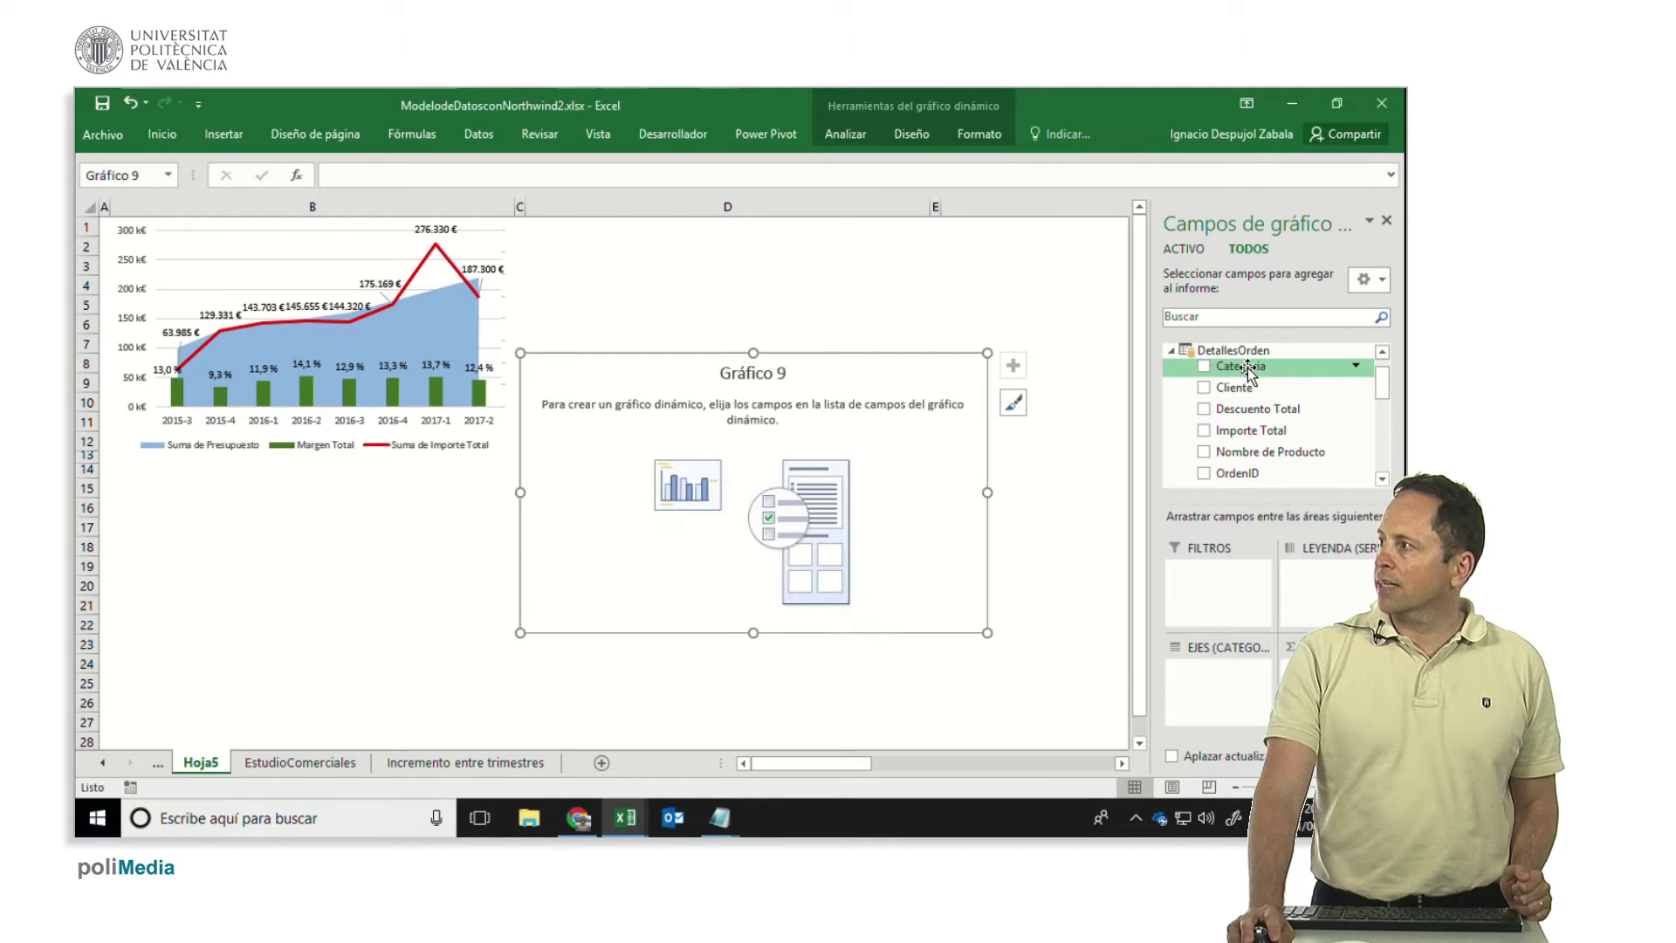
drag(1249, 368, 1218, 681)
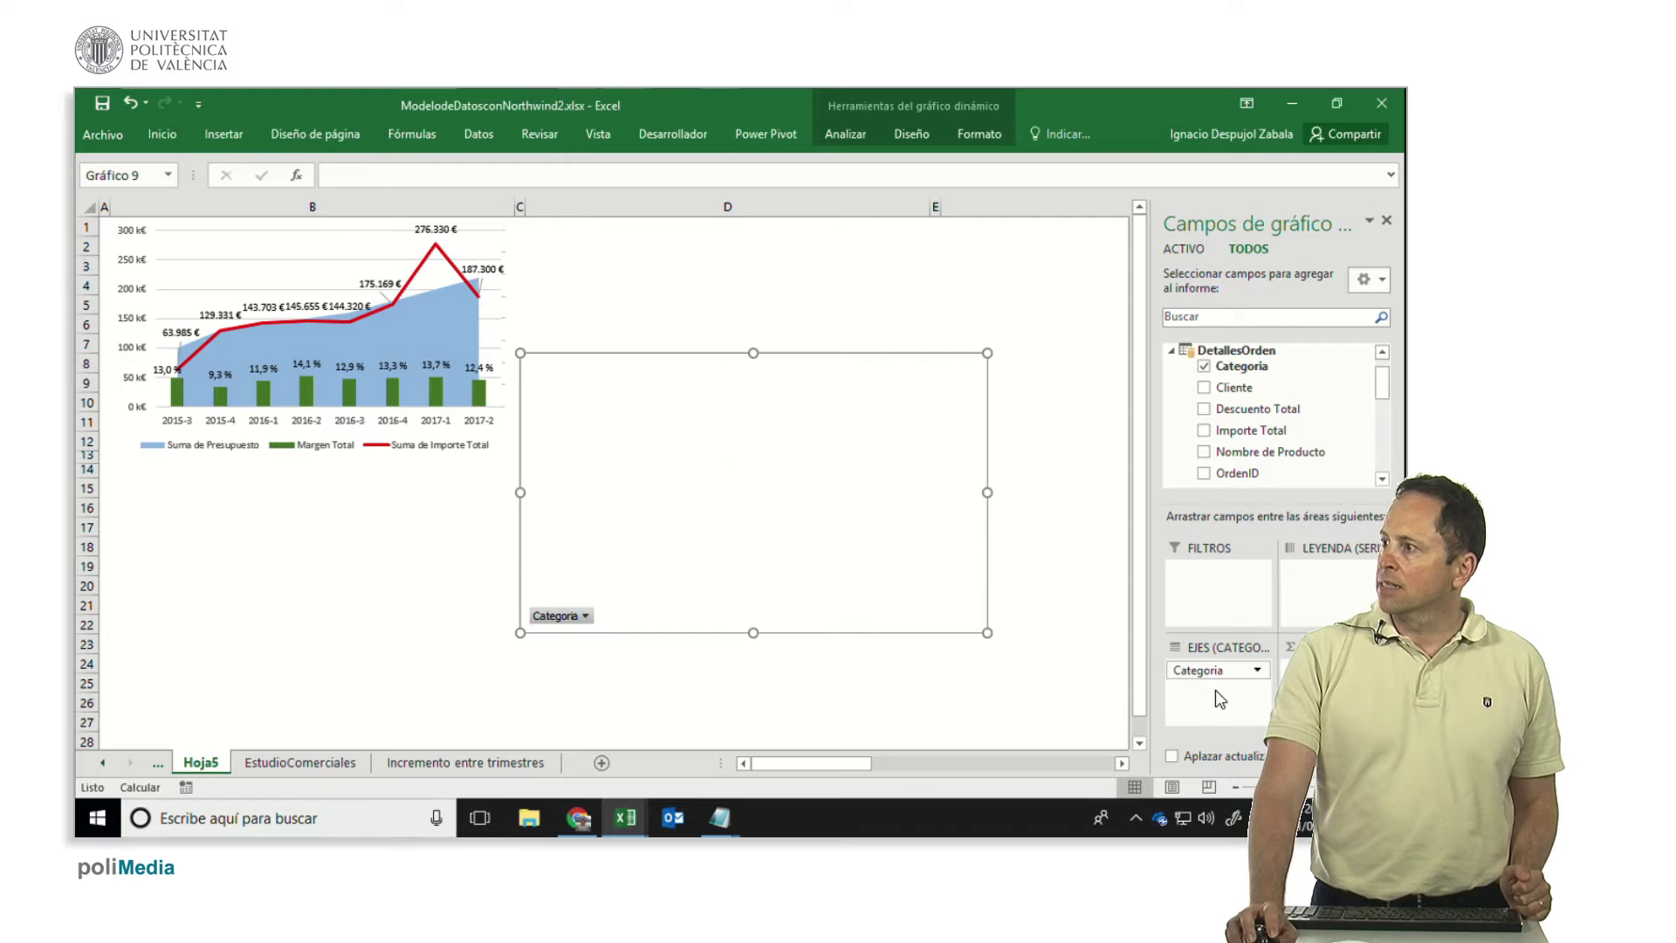
drag(1264, 443, 1227, 436)
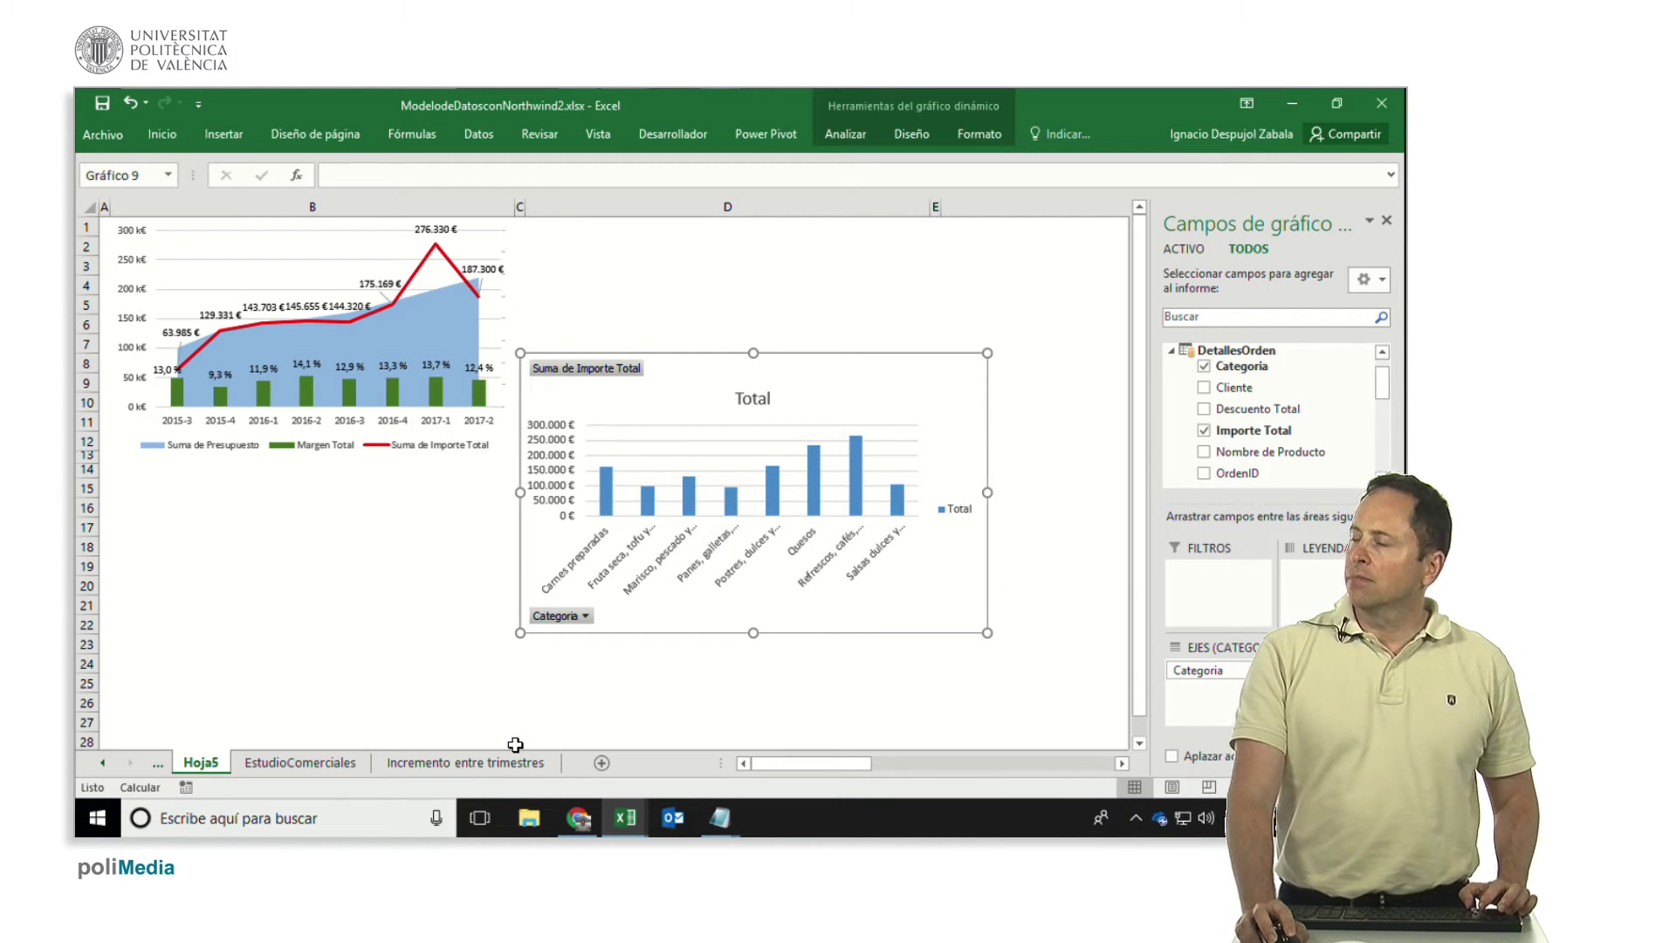
- In Power Pivot, insert a new column before Suministrador in the DetallesOrden table
click(480, 136)
click(842, 206)
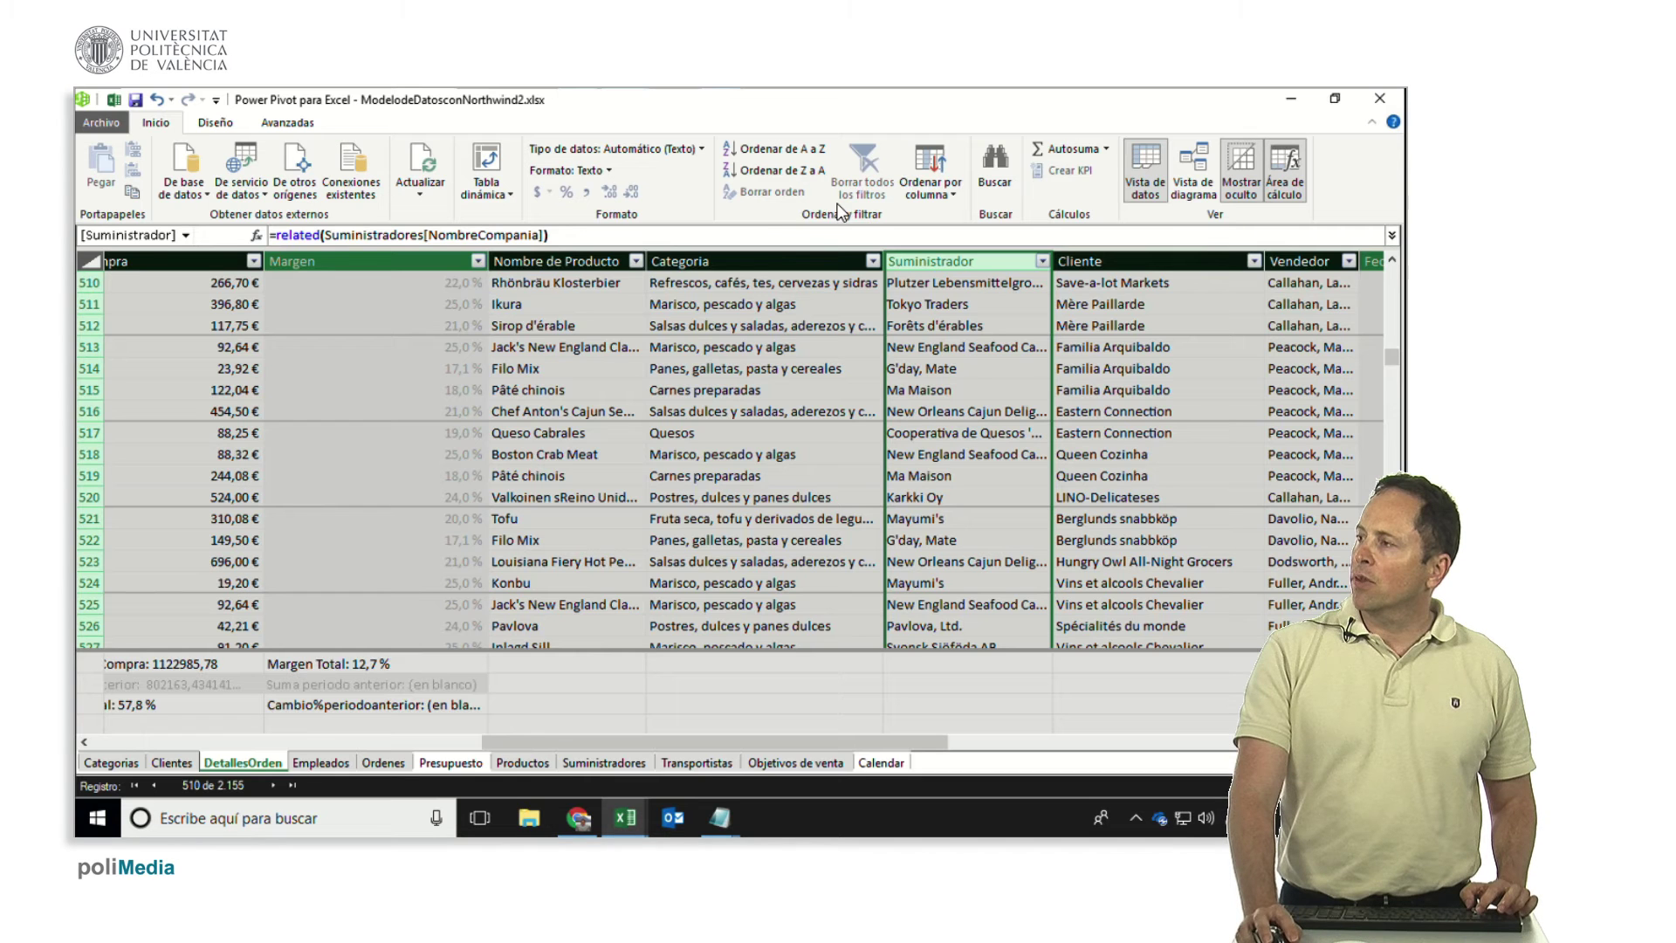
click(941, 308)
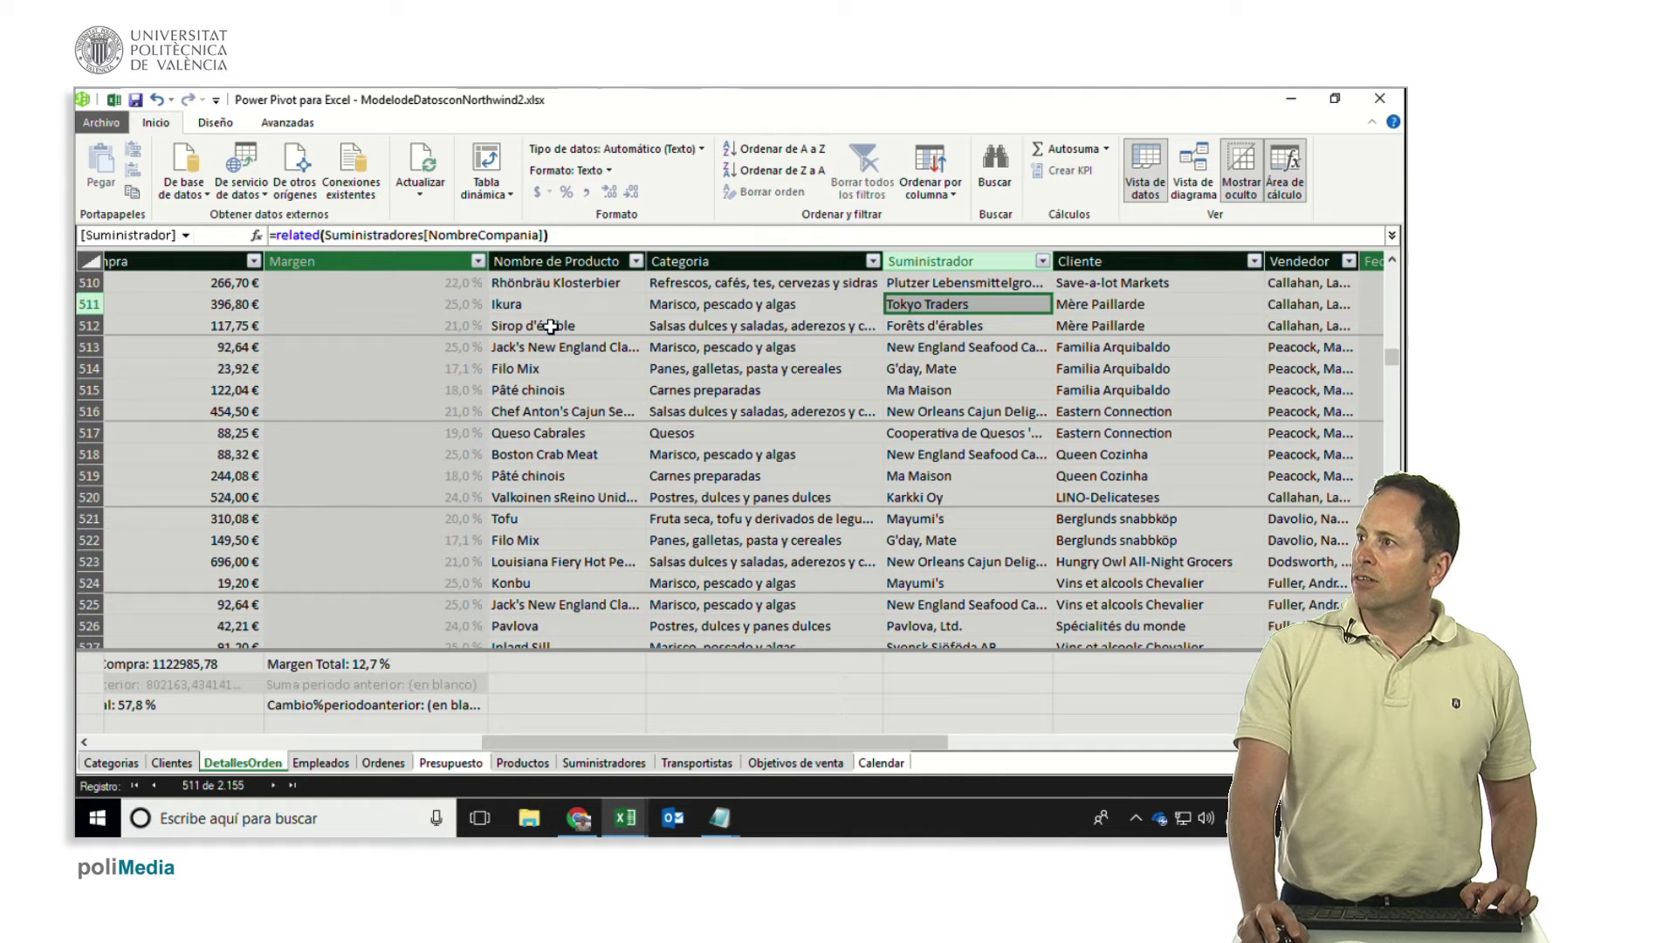
click(896, 259)
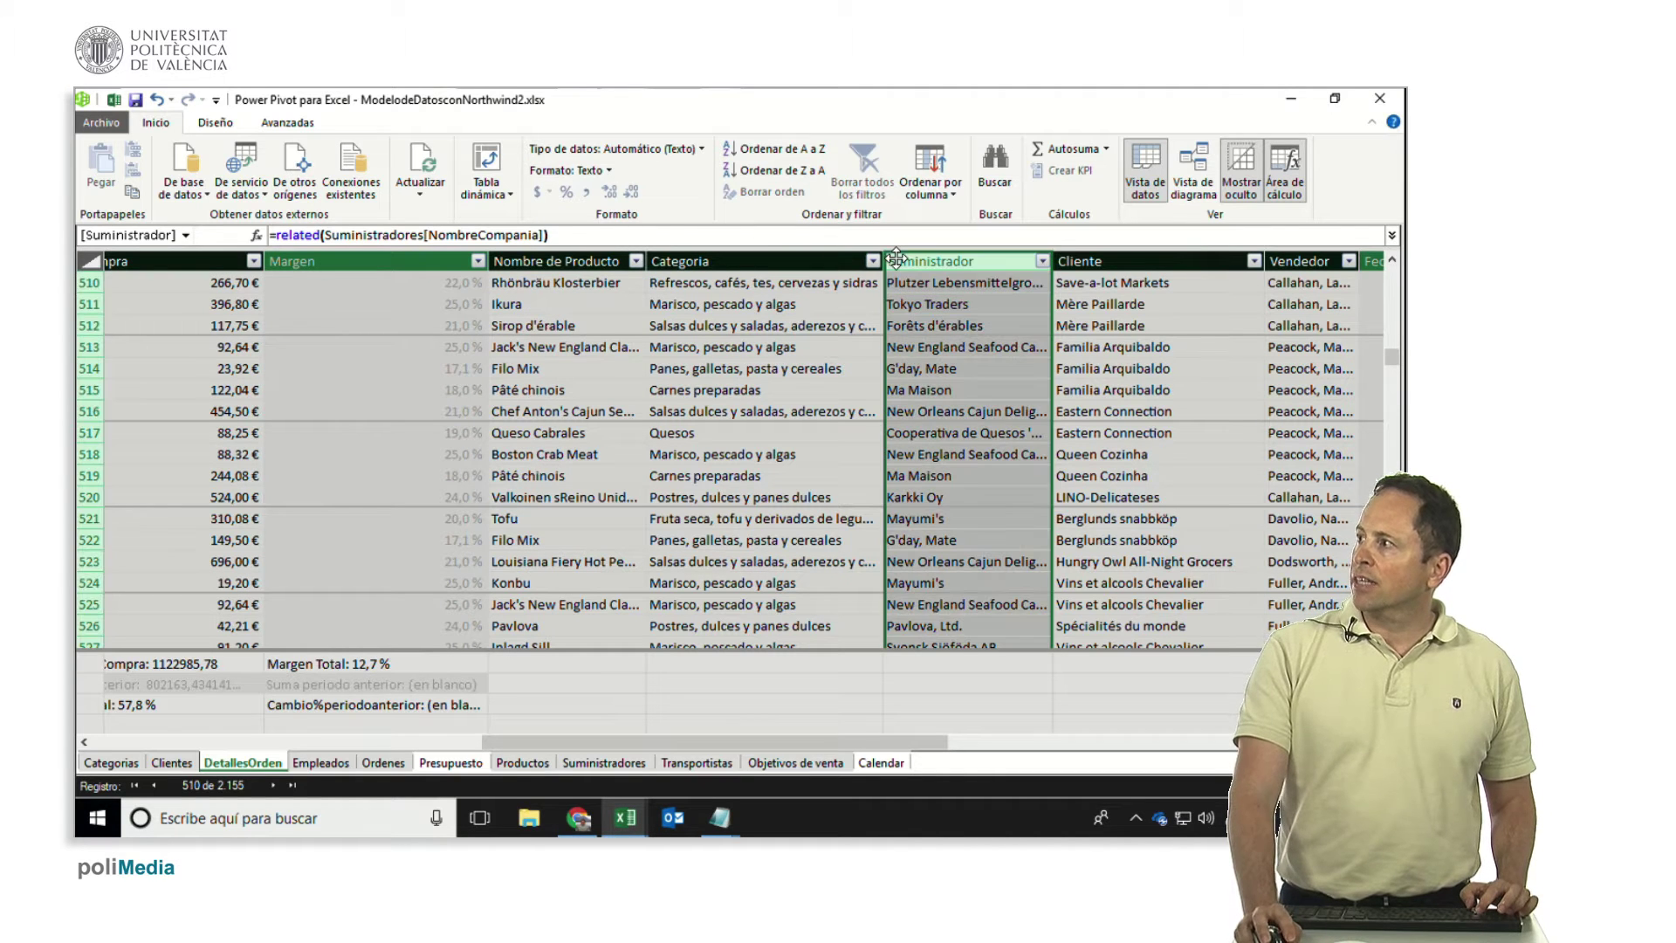
right_click(896, 260)
click(926, 336)
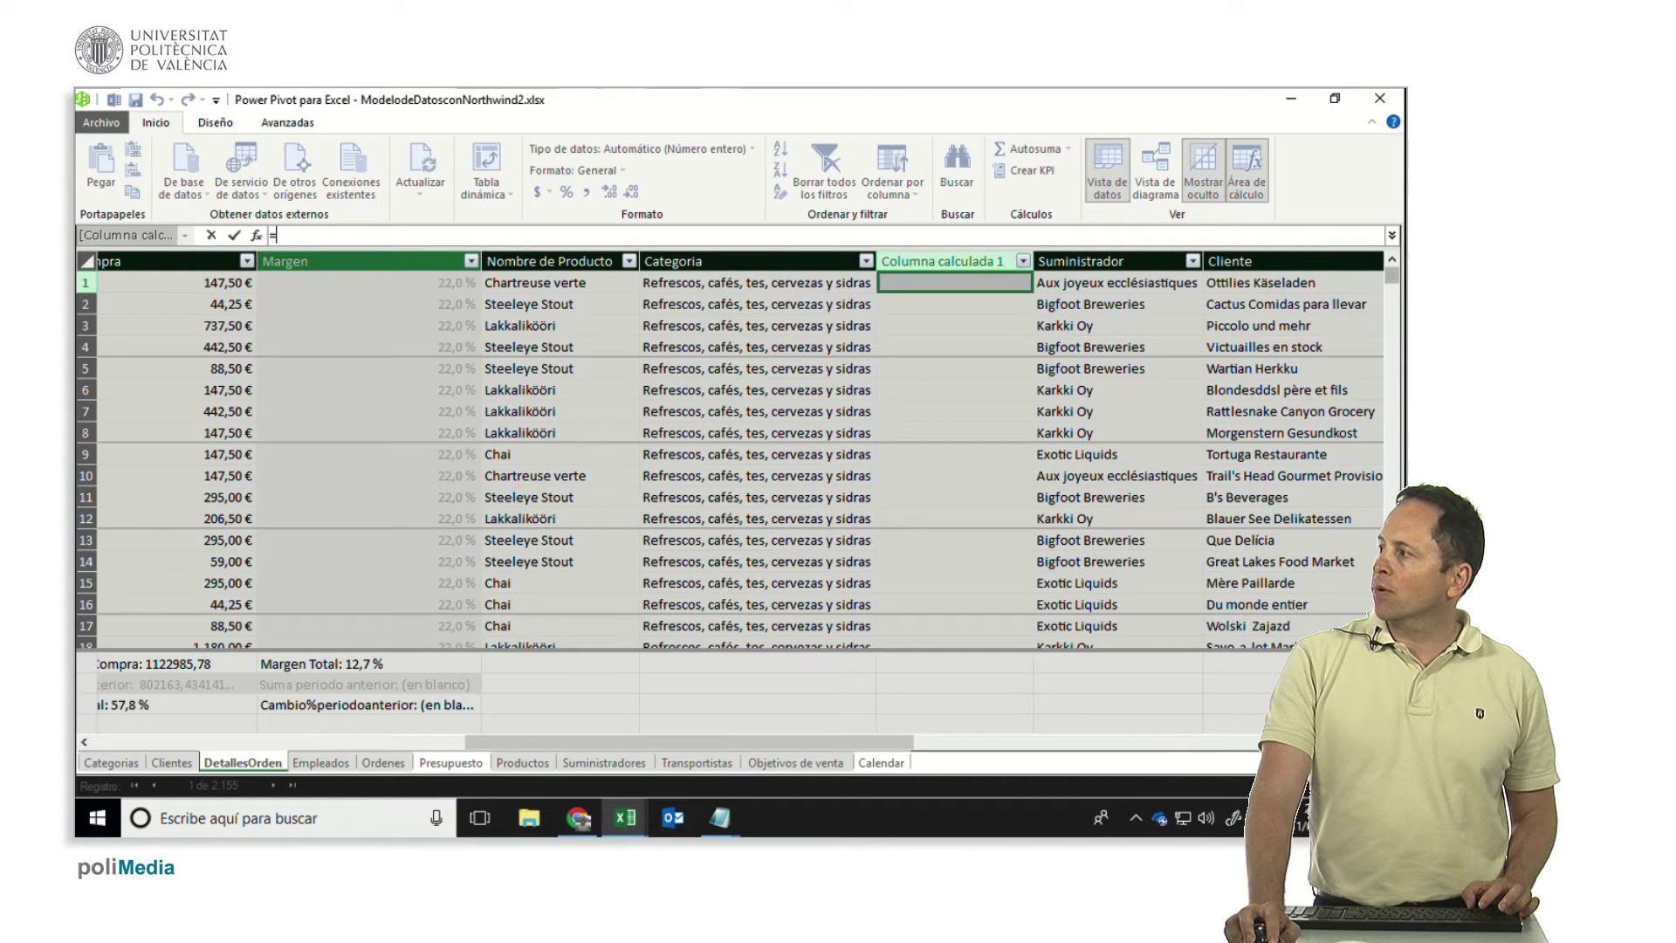
scroll(733, 462, down, 10)
scroll(733, 463, down, 13)
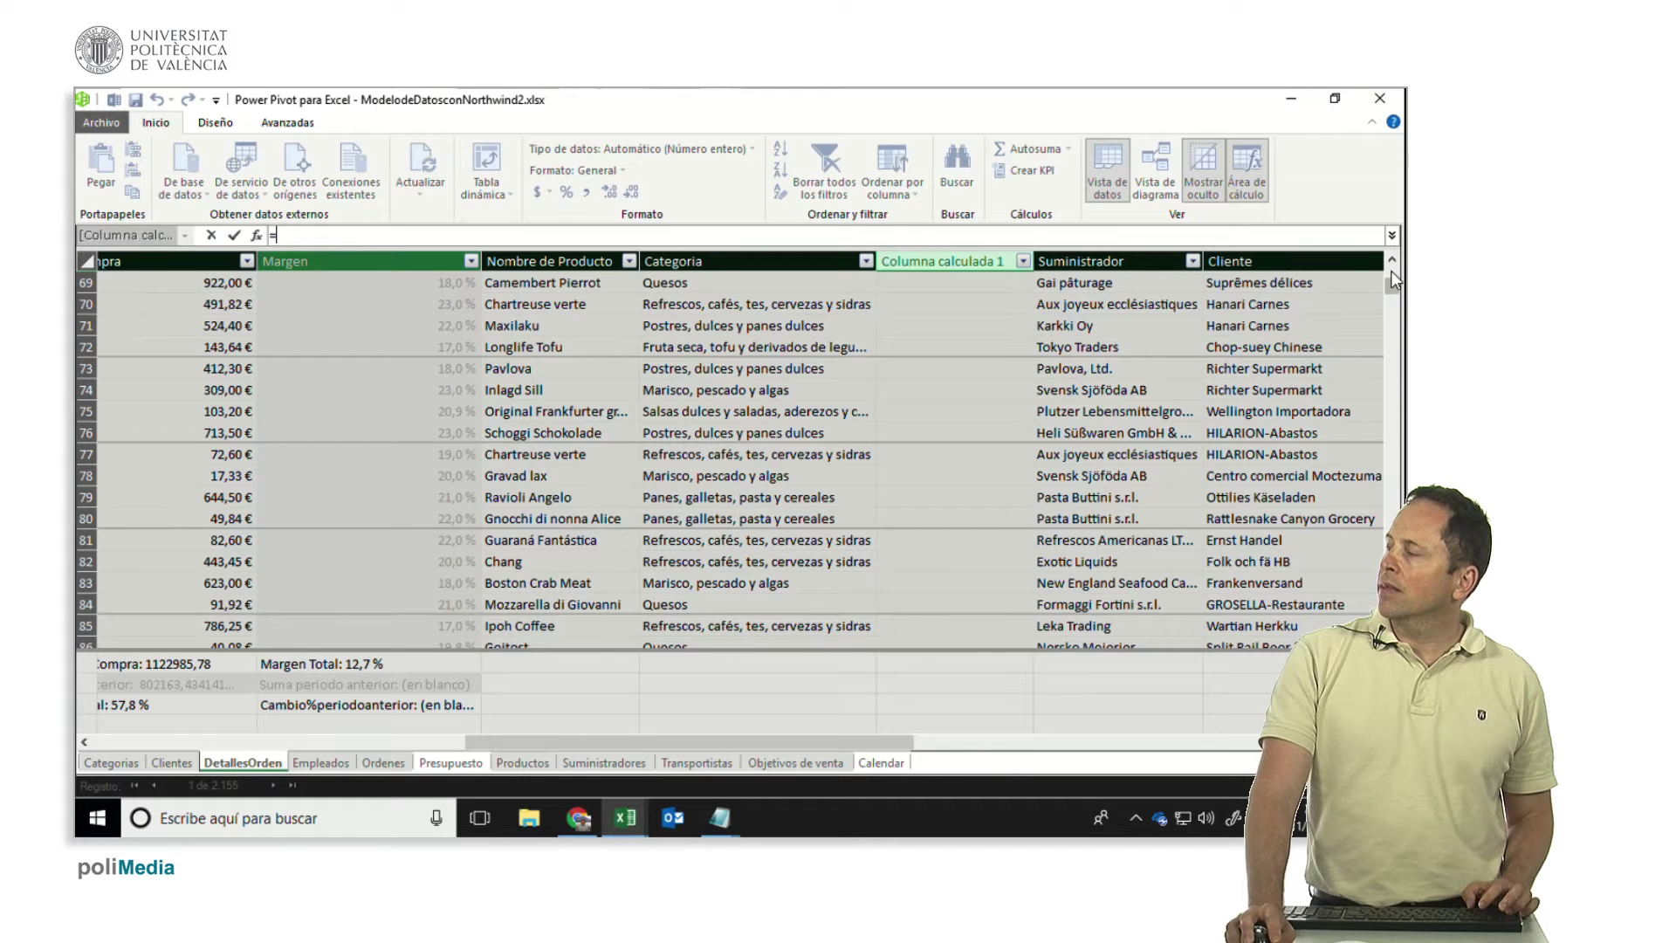
click(1391, 269)
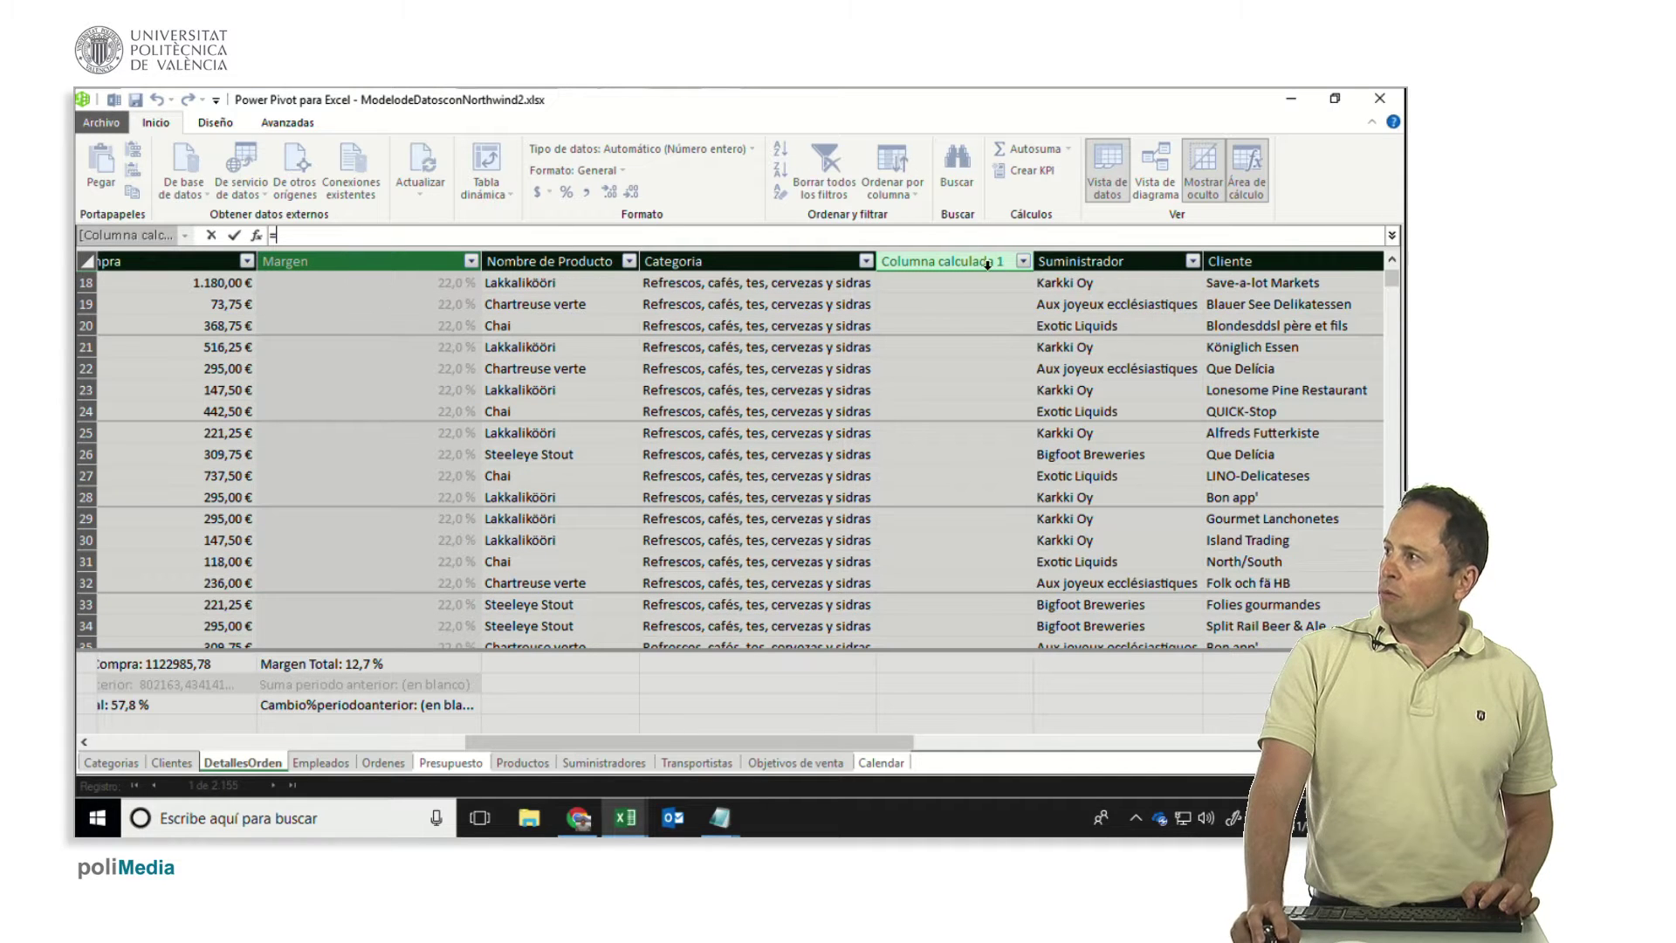
- Copy the =LEFT([Categoria];…) formula line from formulasDAXfechatrimestre.txt and return to Power Pivot
key(alt+Tab)
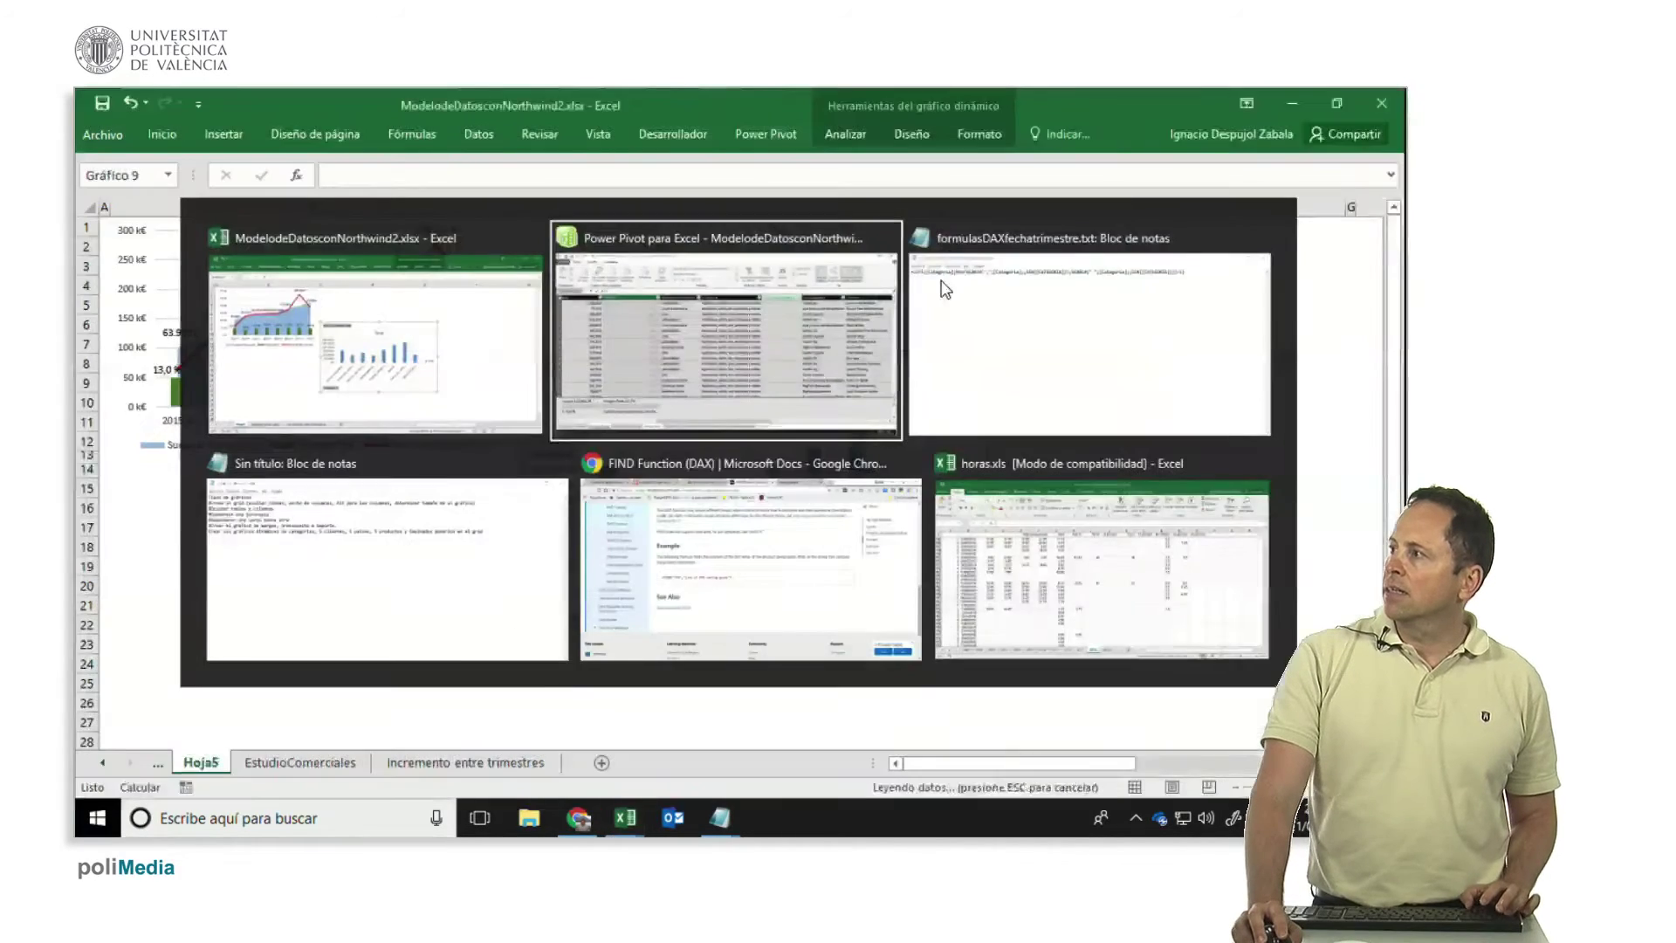
click(945, 289)
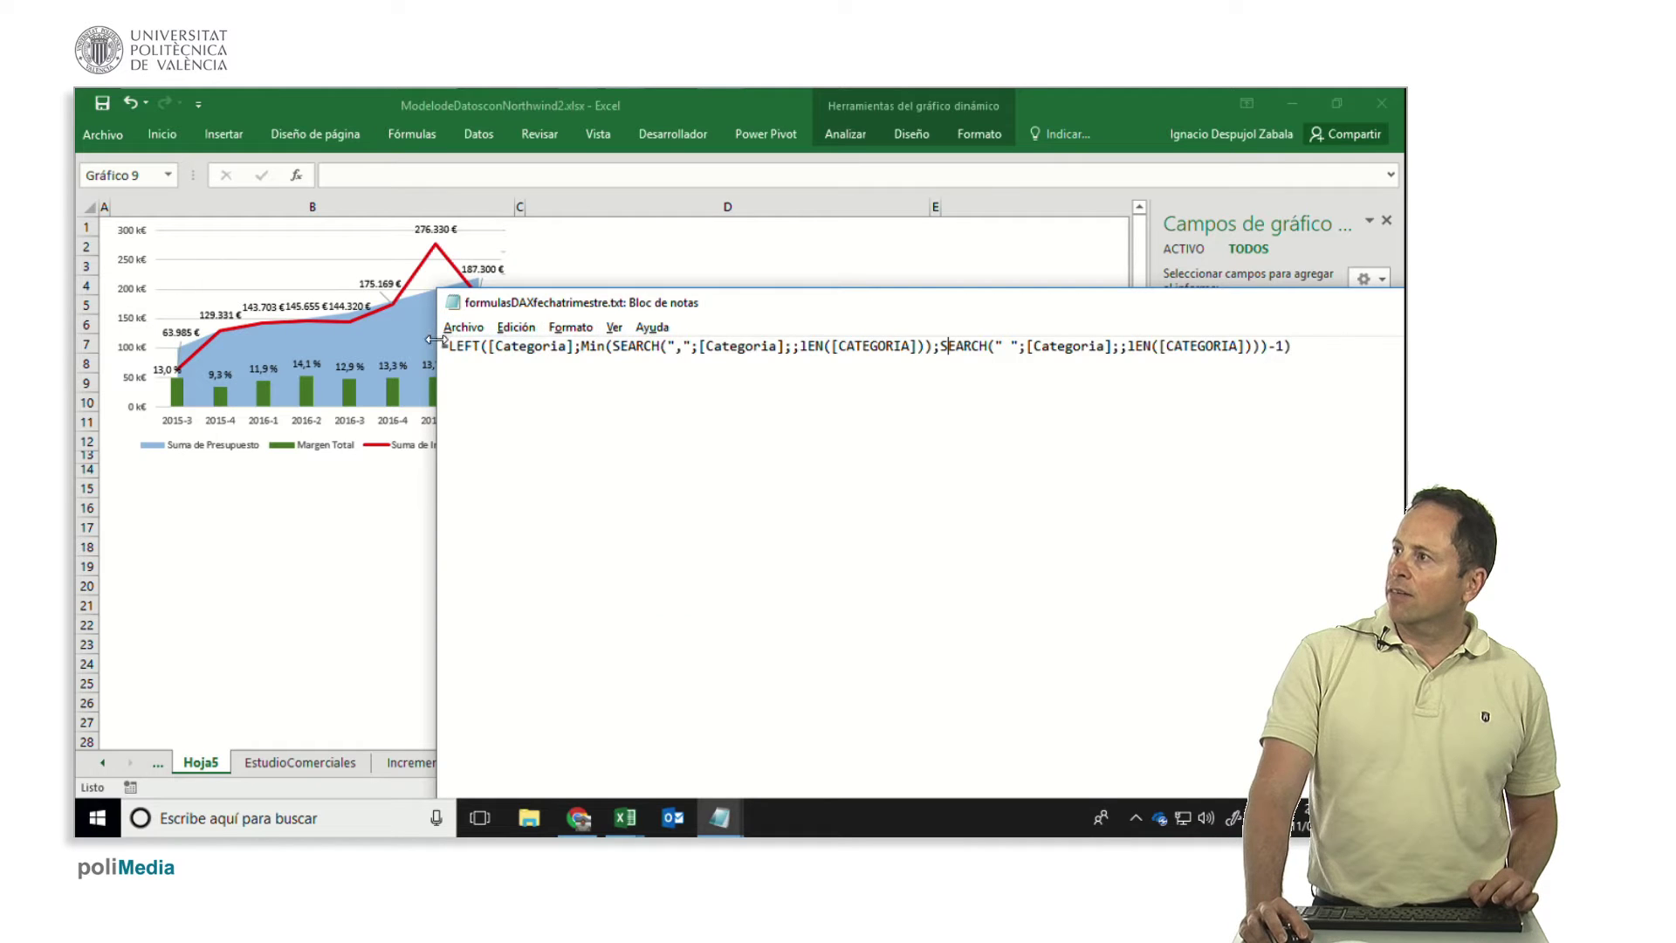
drag(442, 345, 1402, 336)
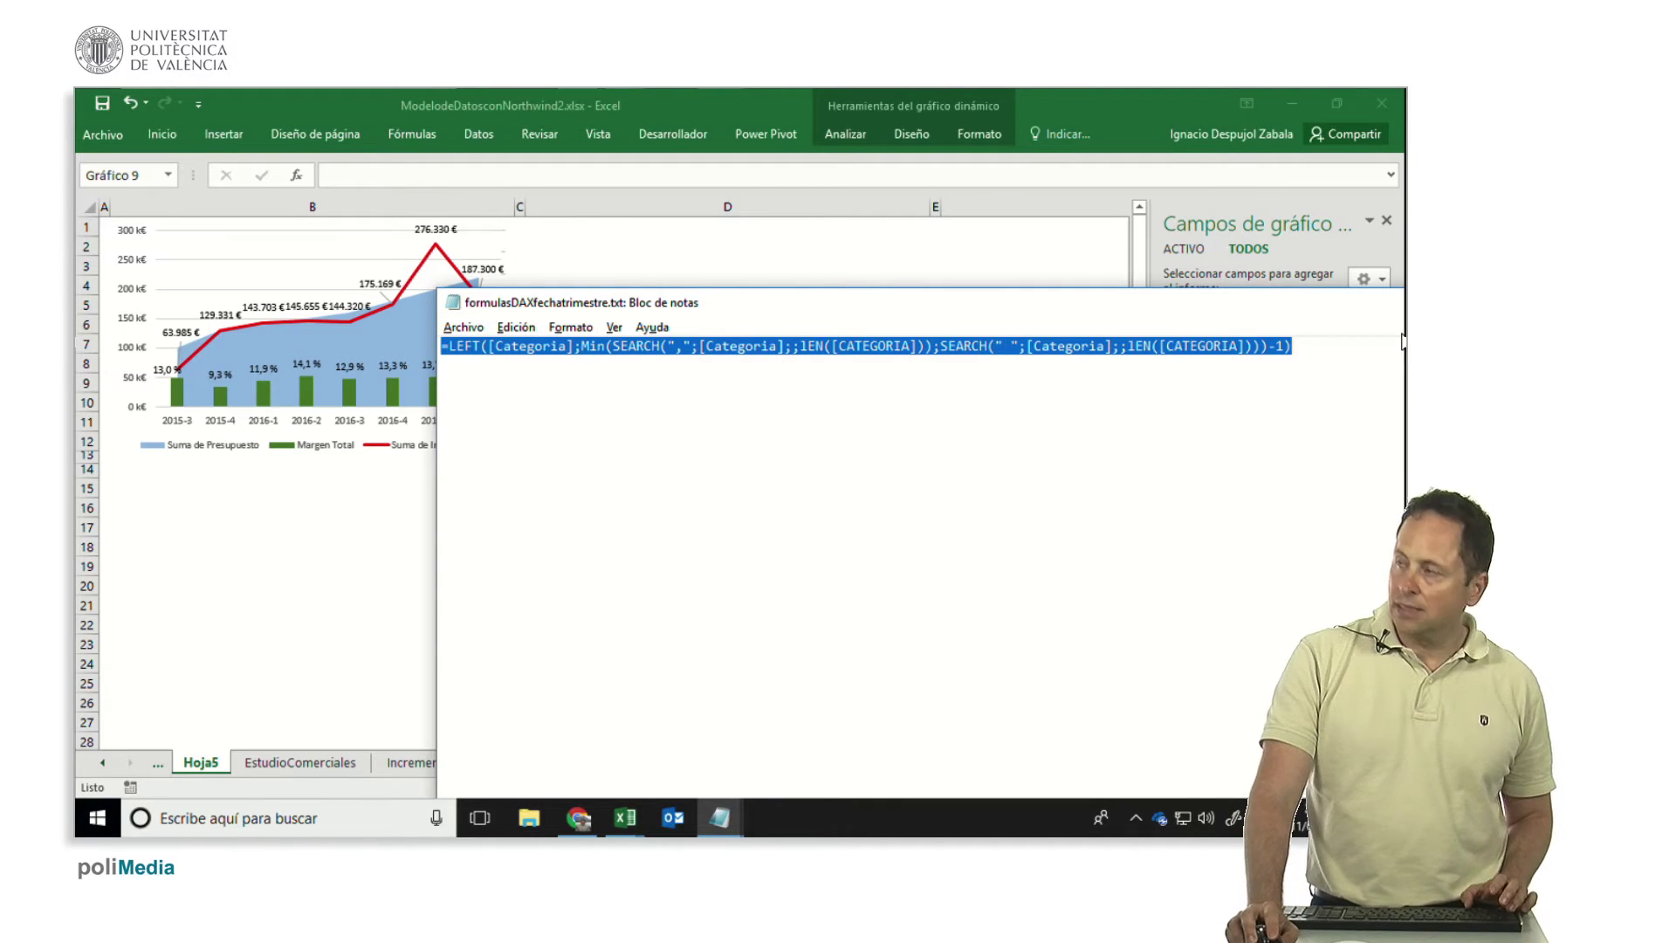
key(alt+Tab)
key(alt+Tab)
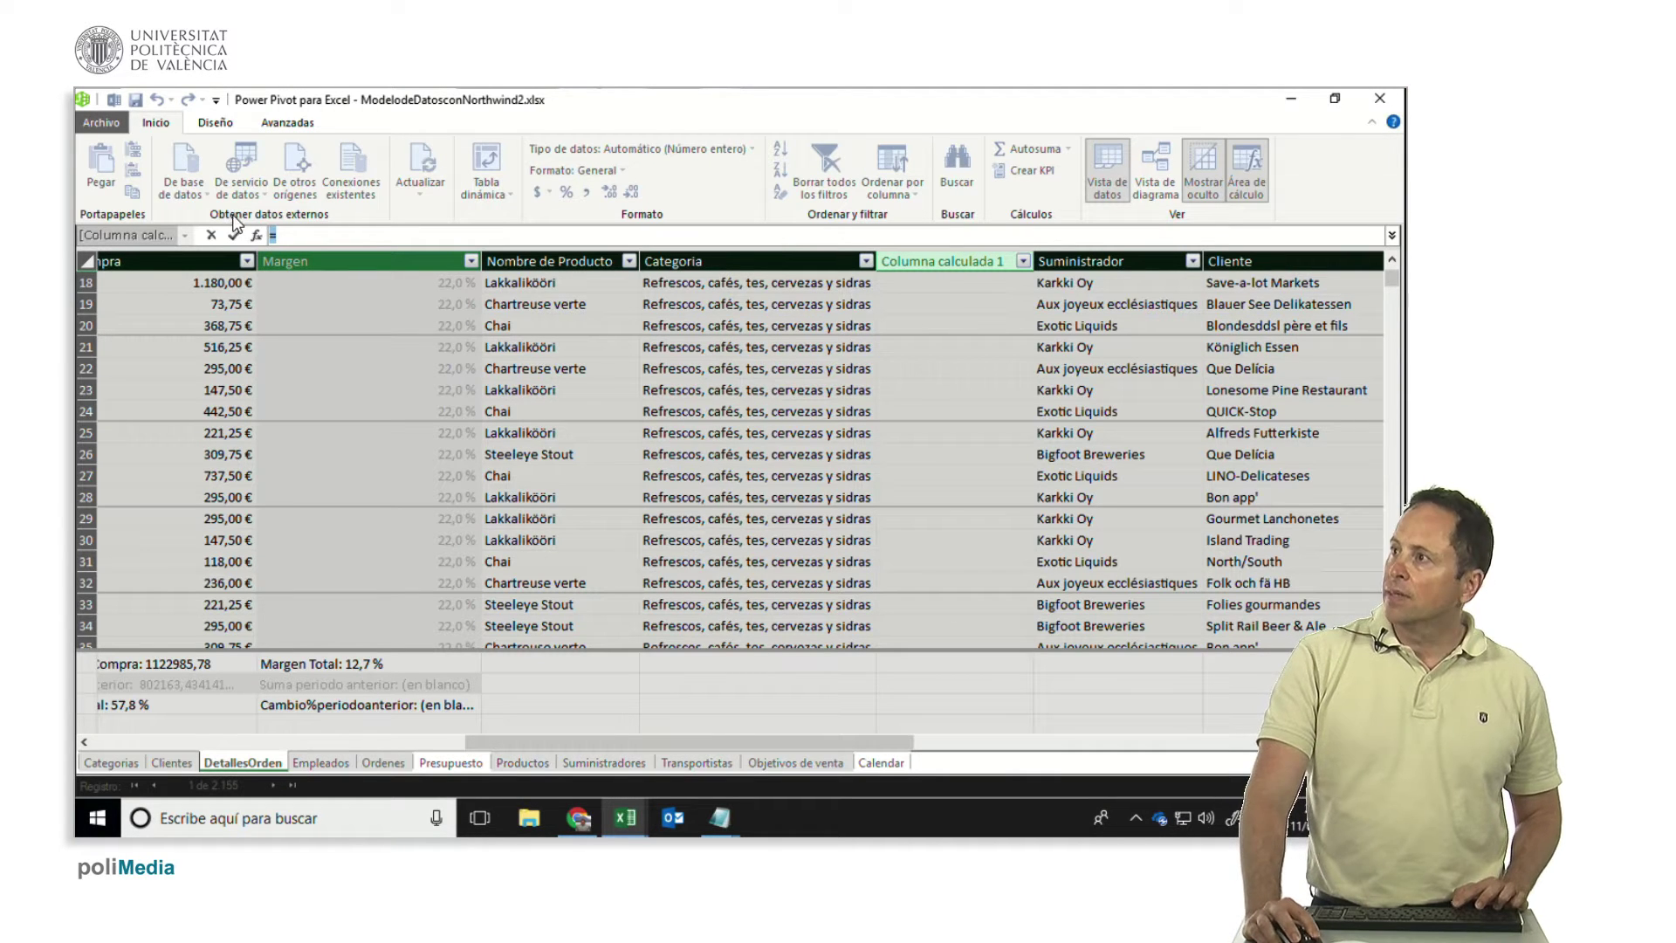
- Paste and commit the LEFT/SEARCH formula in Columna calculada 1, yielding words like Refrescos
text(=LEFT([Categoria];Min(SEARCH(",";[Categoria];;lEN([CATEGORIA]));SEARCH(" ";[Categoria];;lEN([CATEGORIA])))-1))
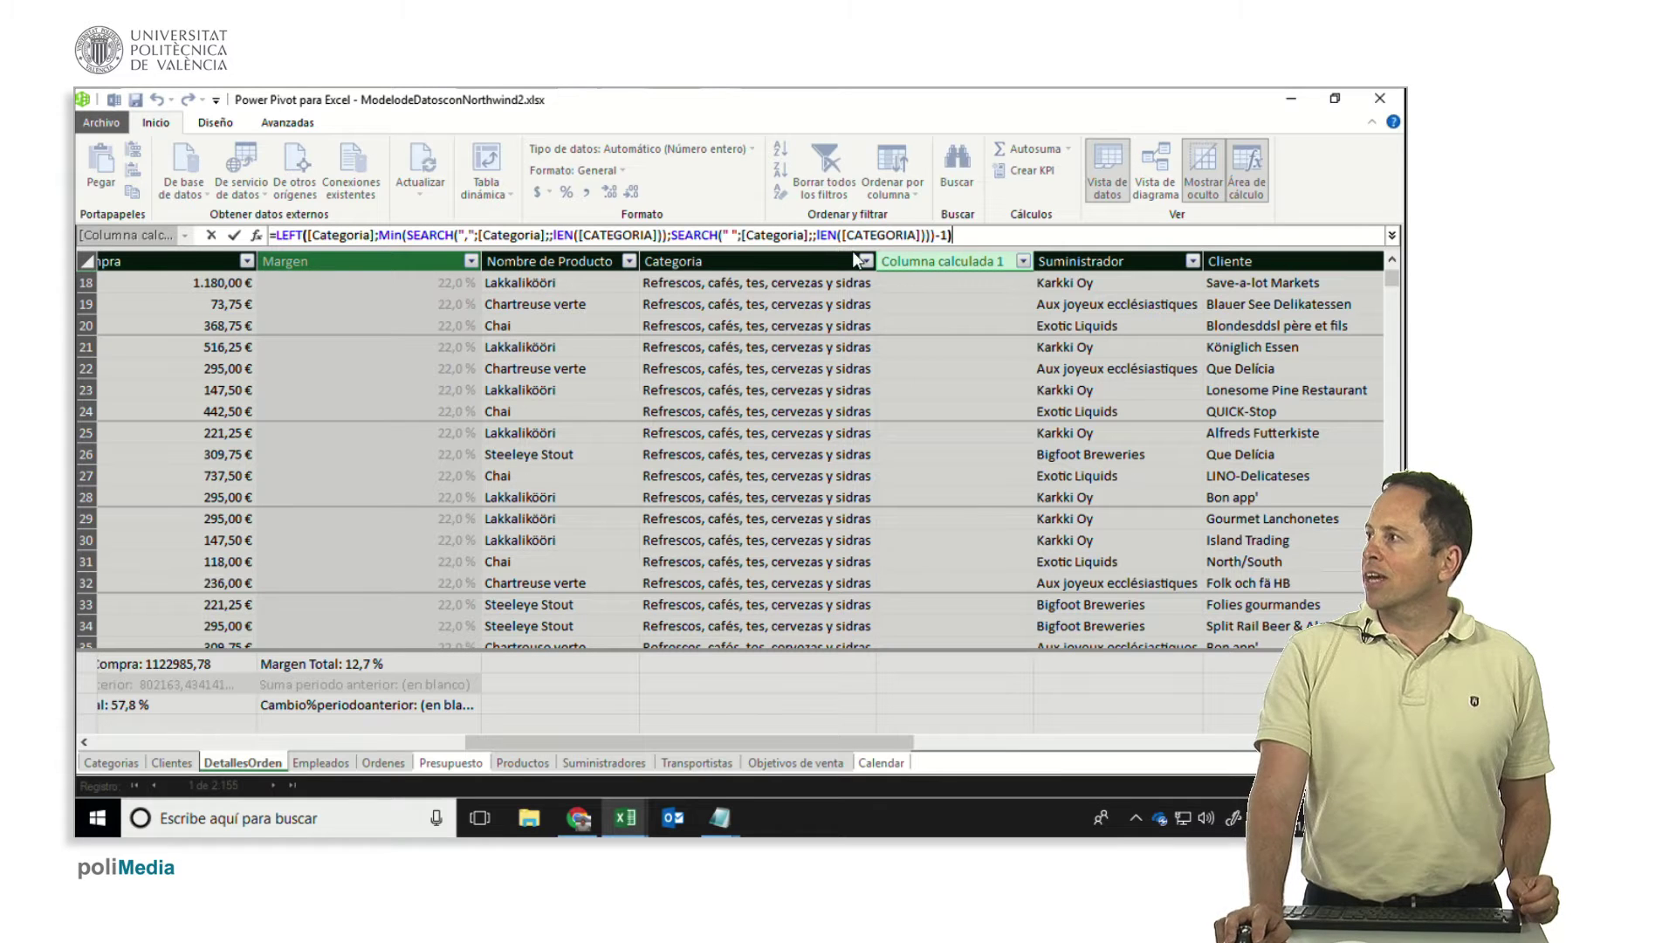
key(Return)
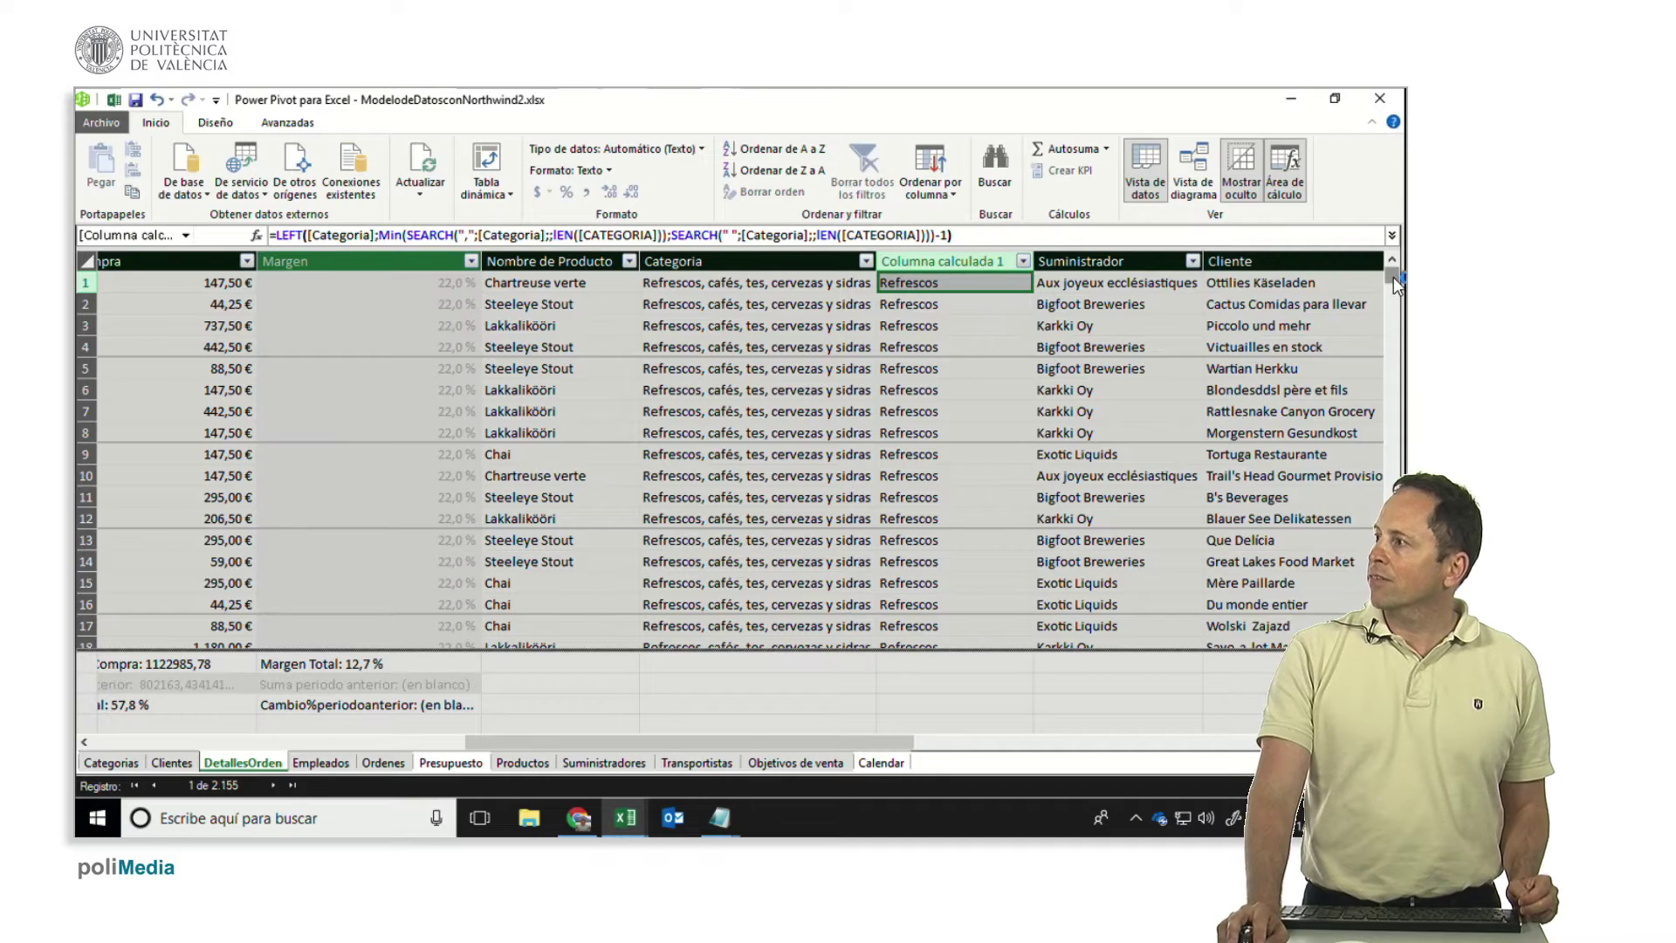
drag(1394, 276, 1397, 244)
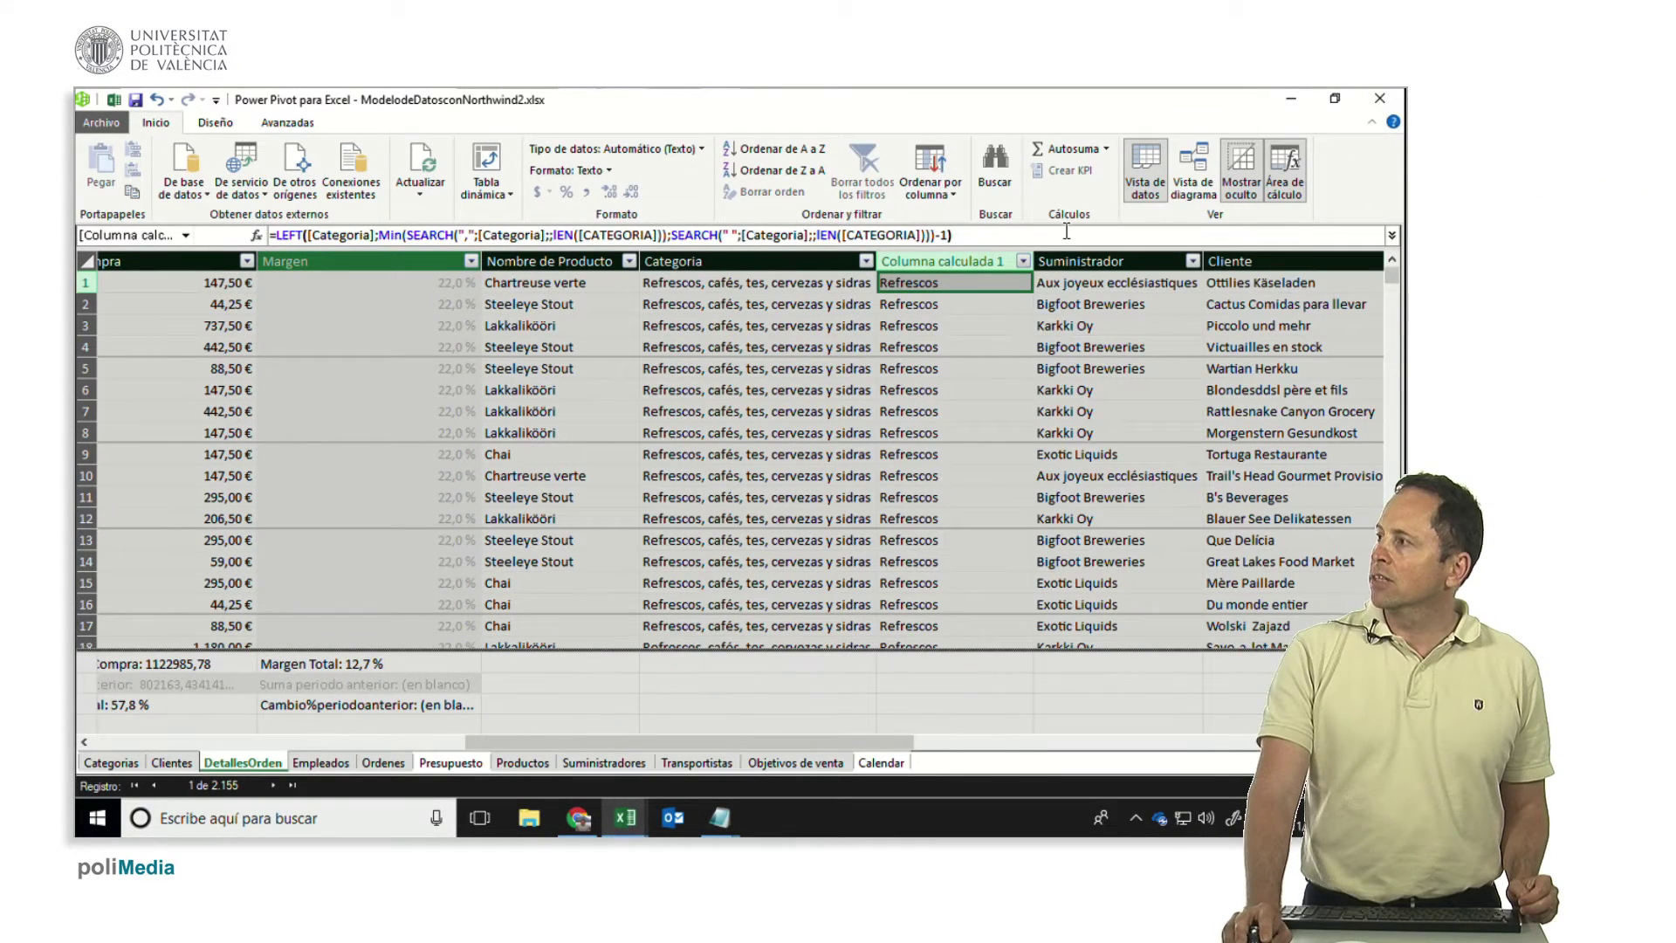
- Give the new calculated column a provisional name, 'Catego'
double_click(967, 260)
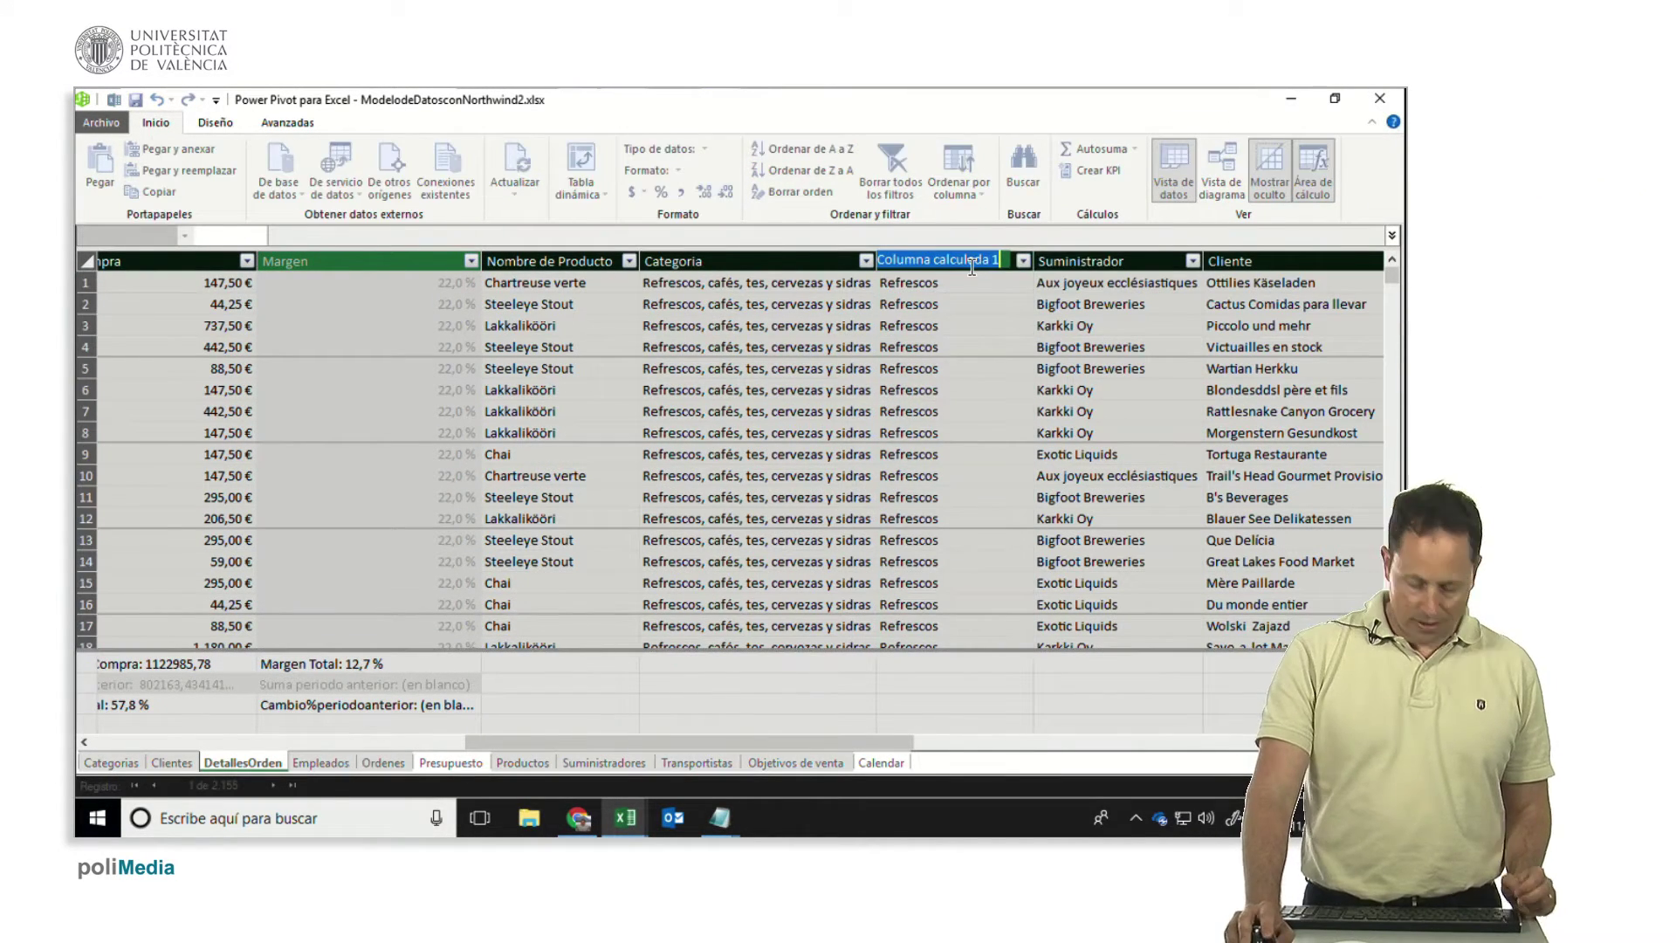
text(Cate)
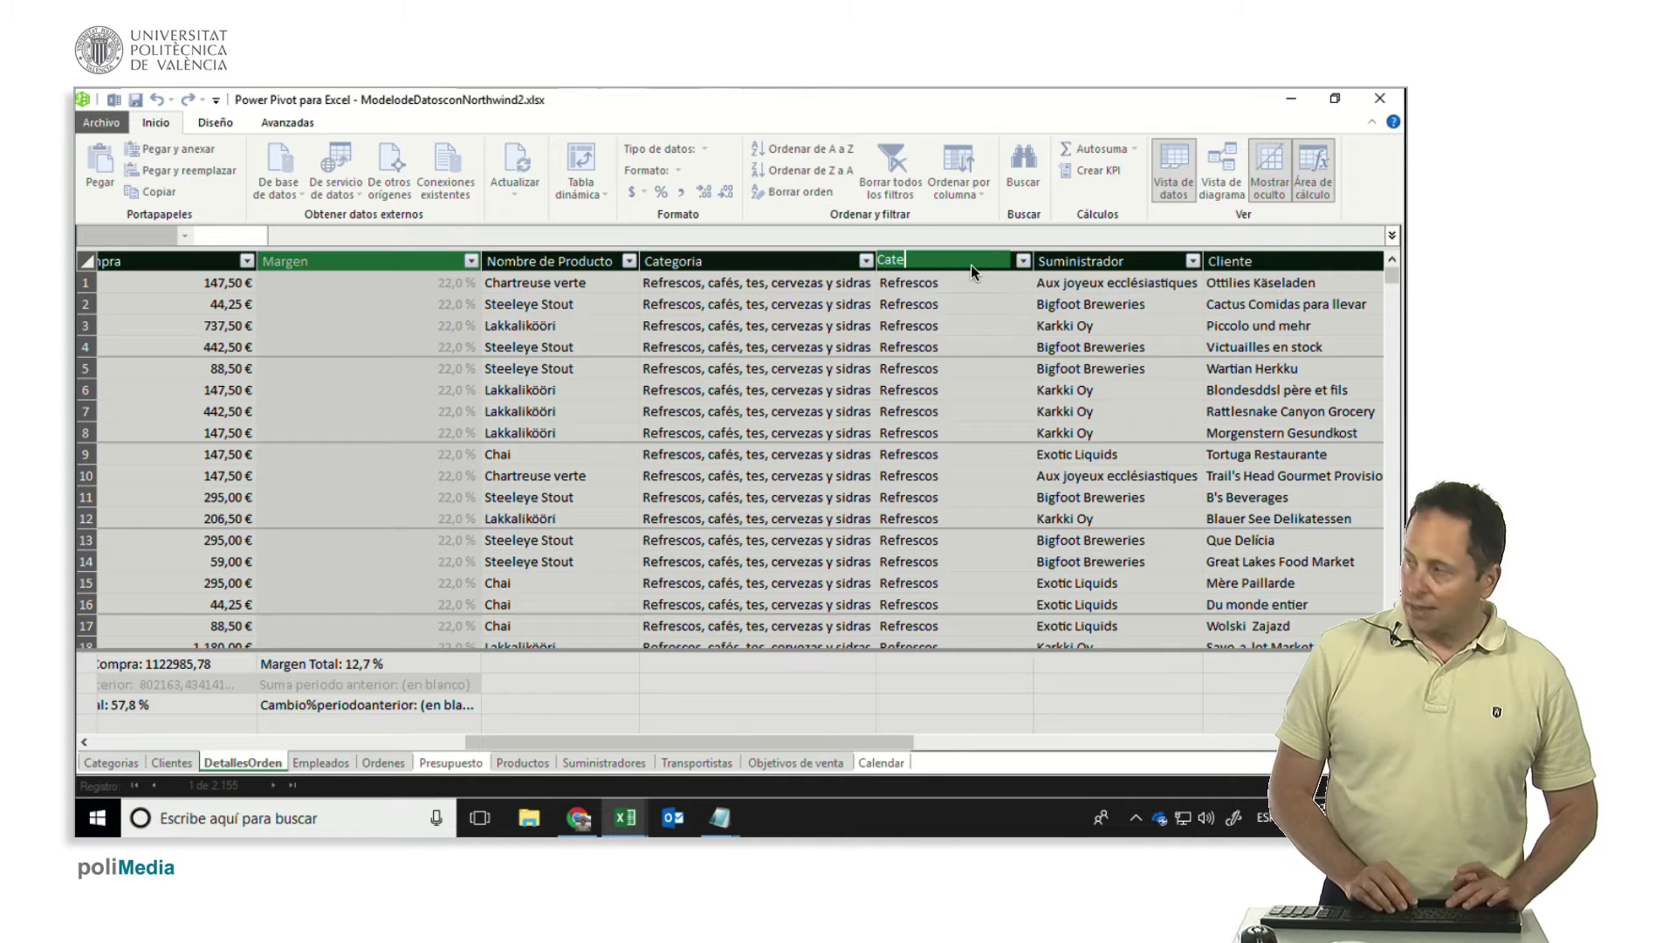
text(goriar)
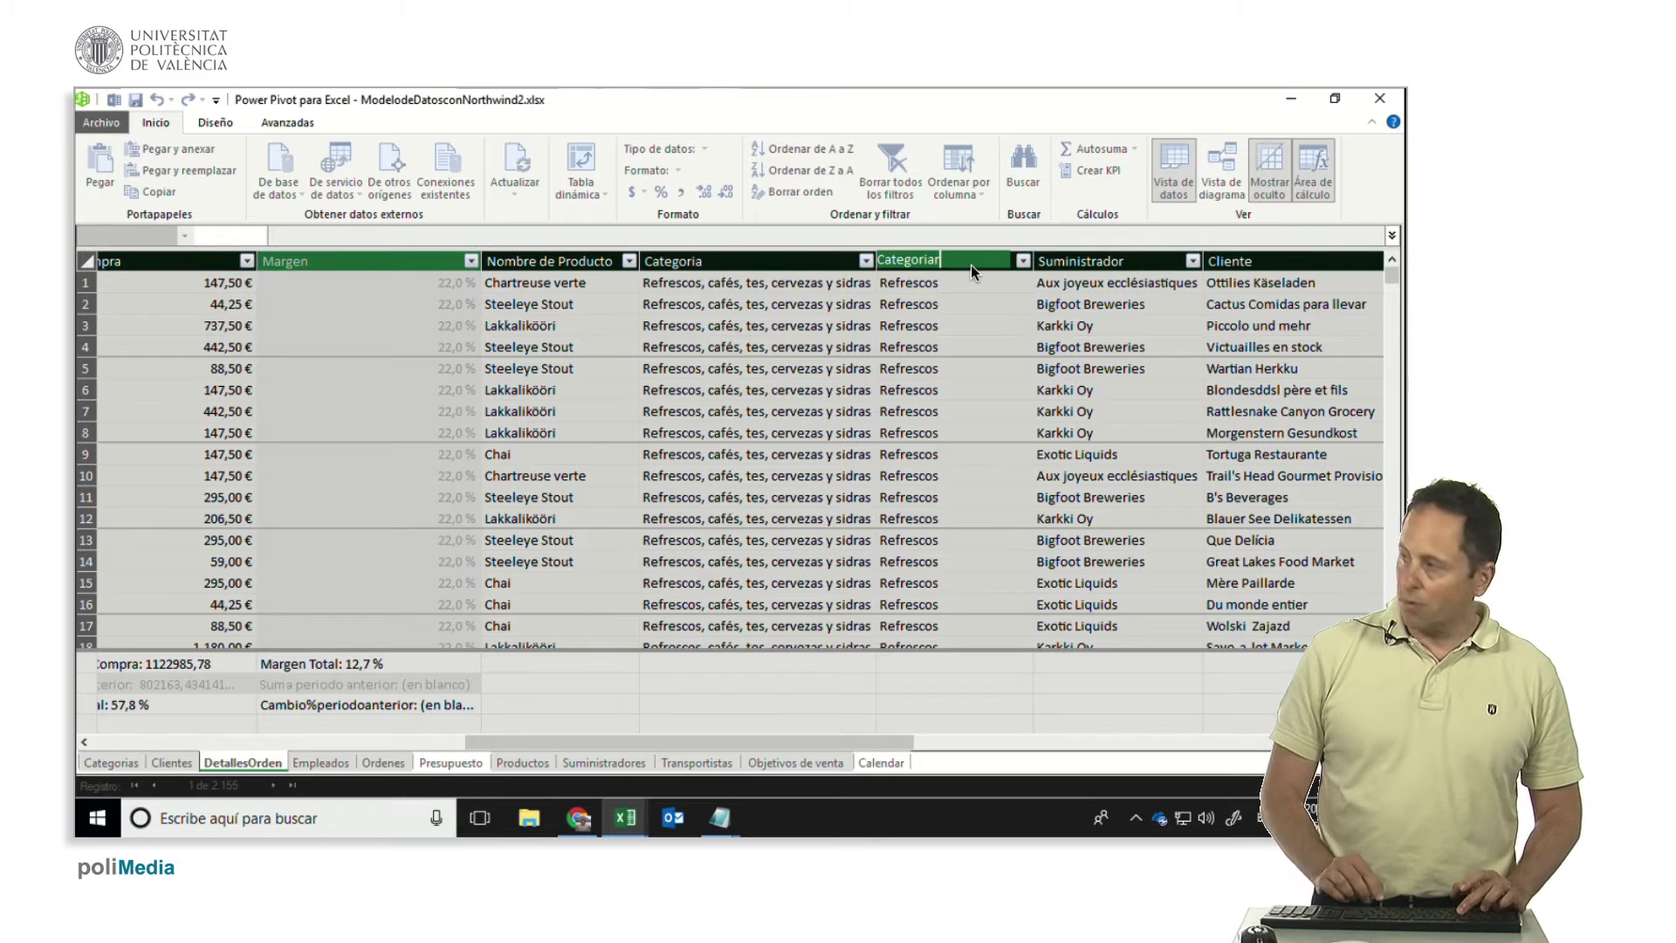
key(Return)
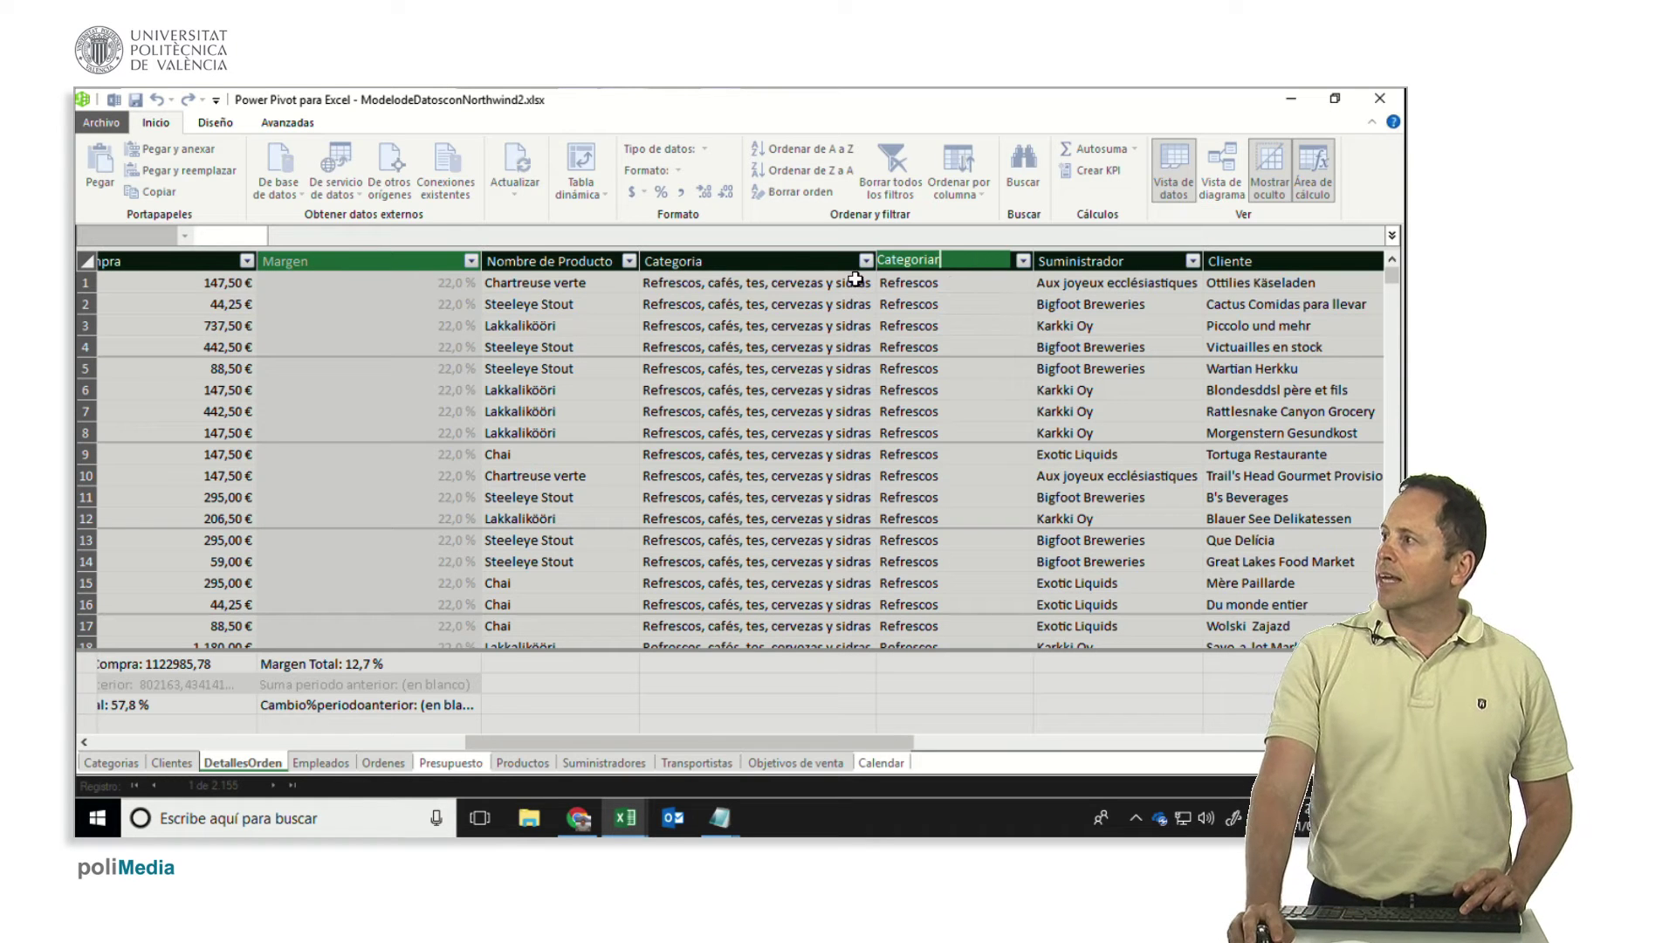
- Rename the original Categoria column to Categoria-largo
double_click(742, 260)
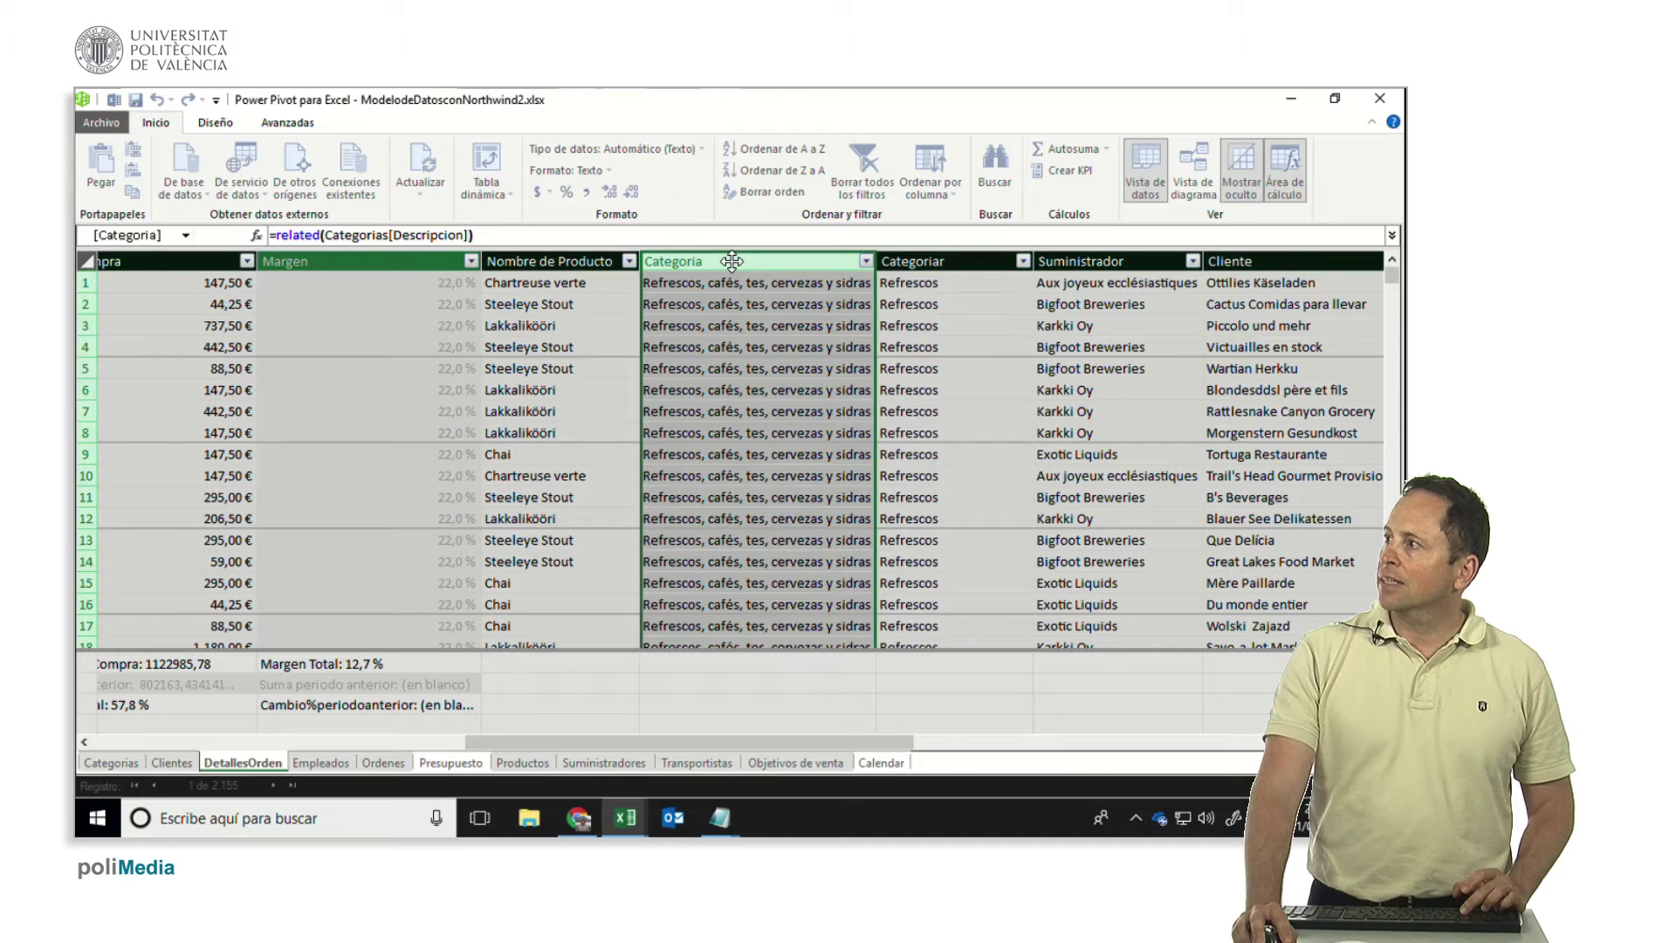
text(lar)
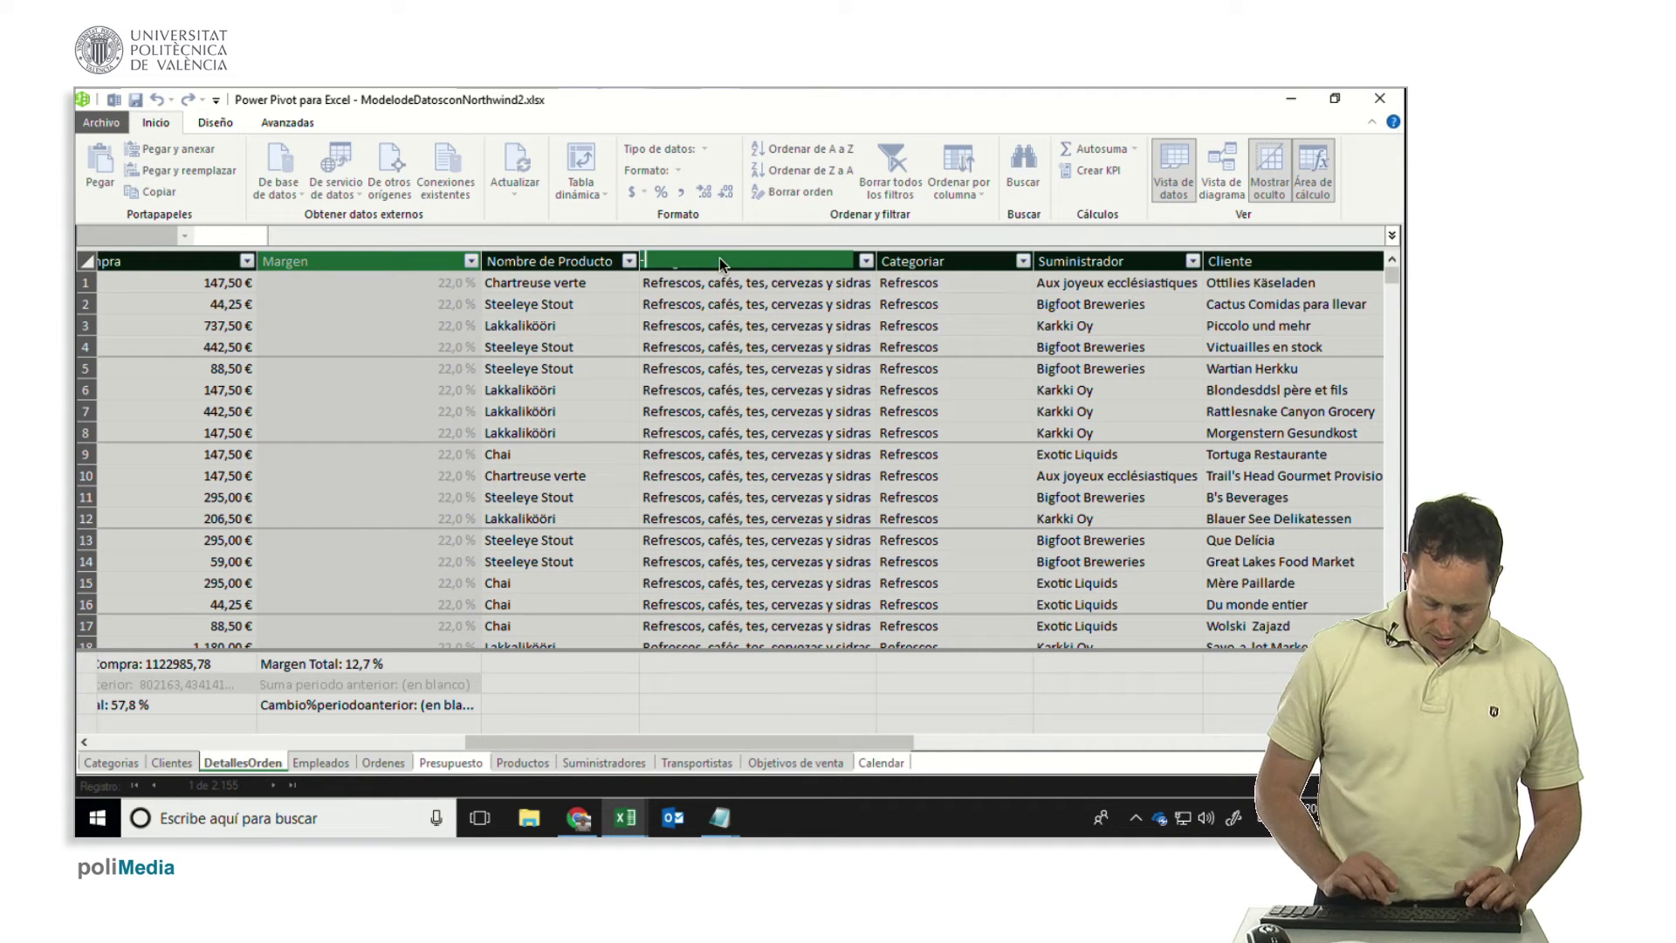
key(BackSpace)
key(BackSpace)
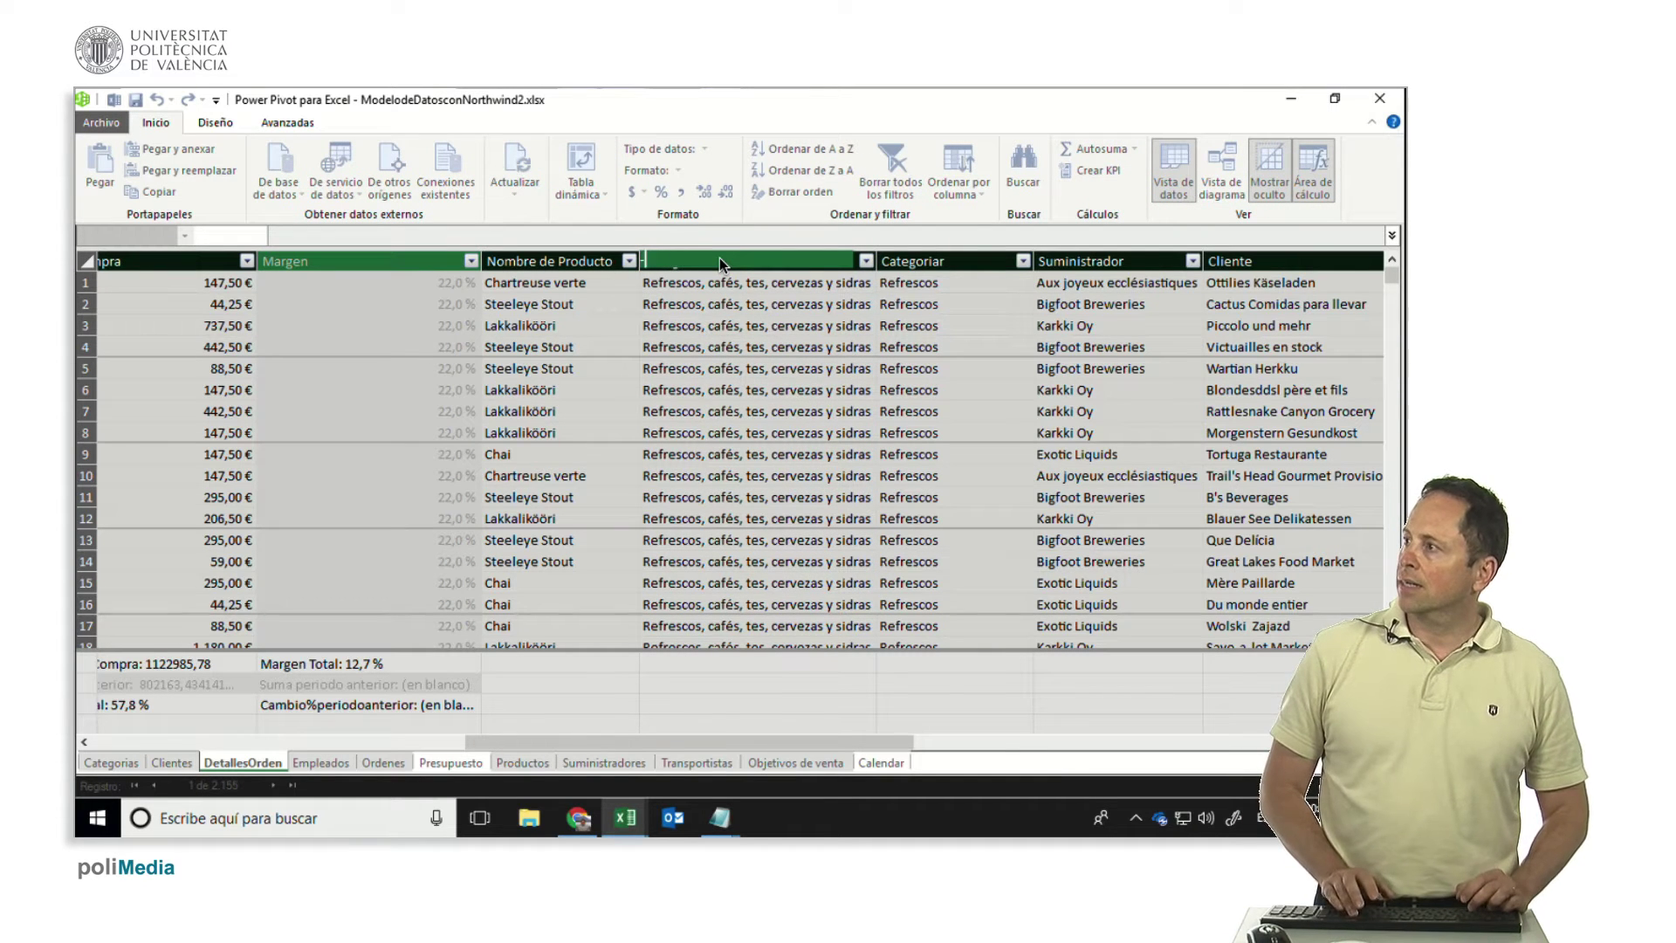
text(Categoria)
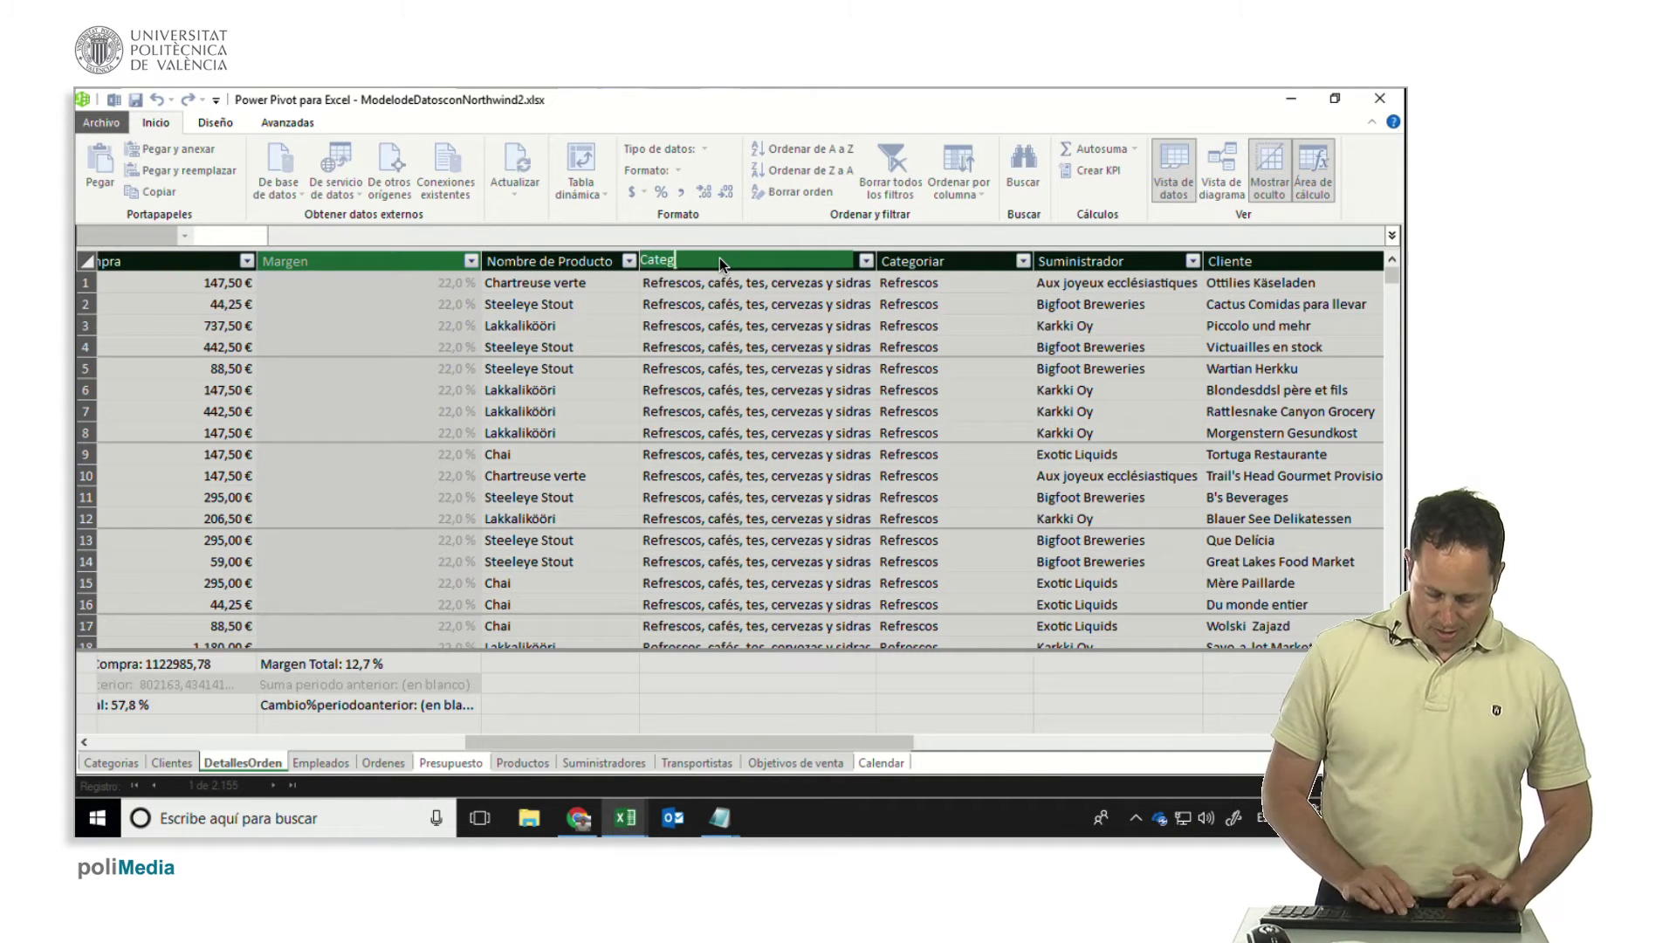
text(-largo)
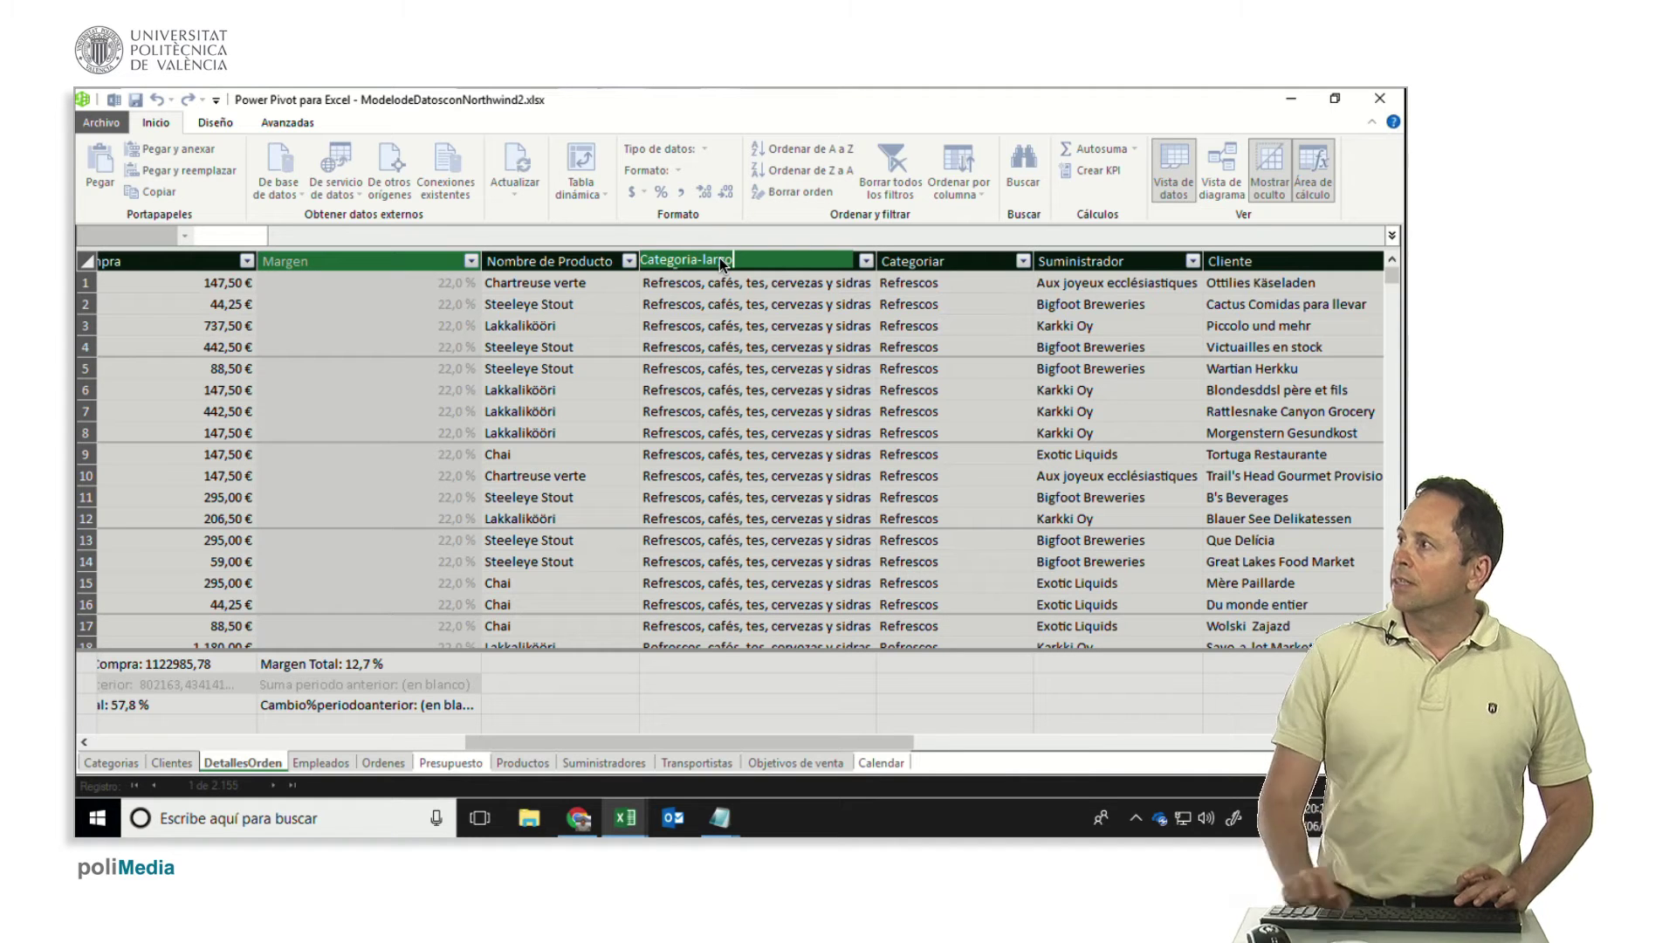
key(Return)
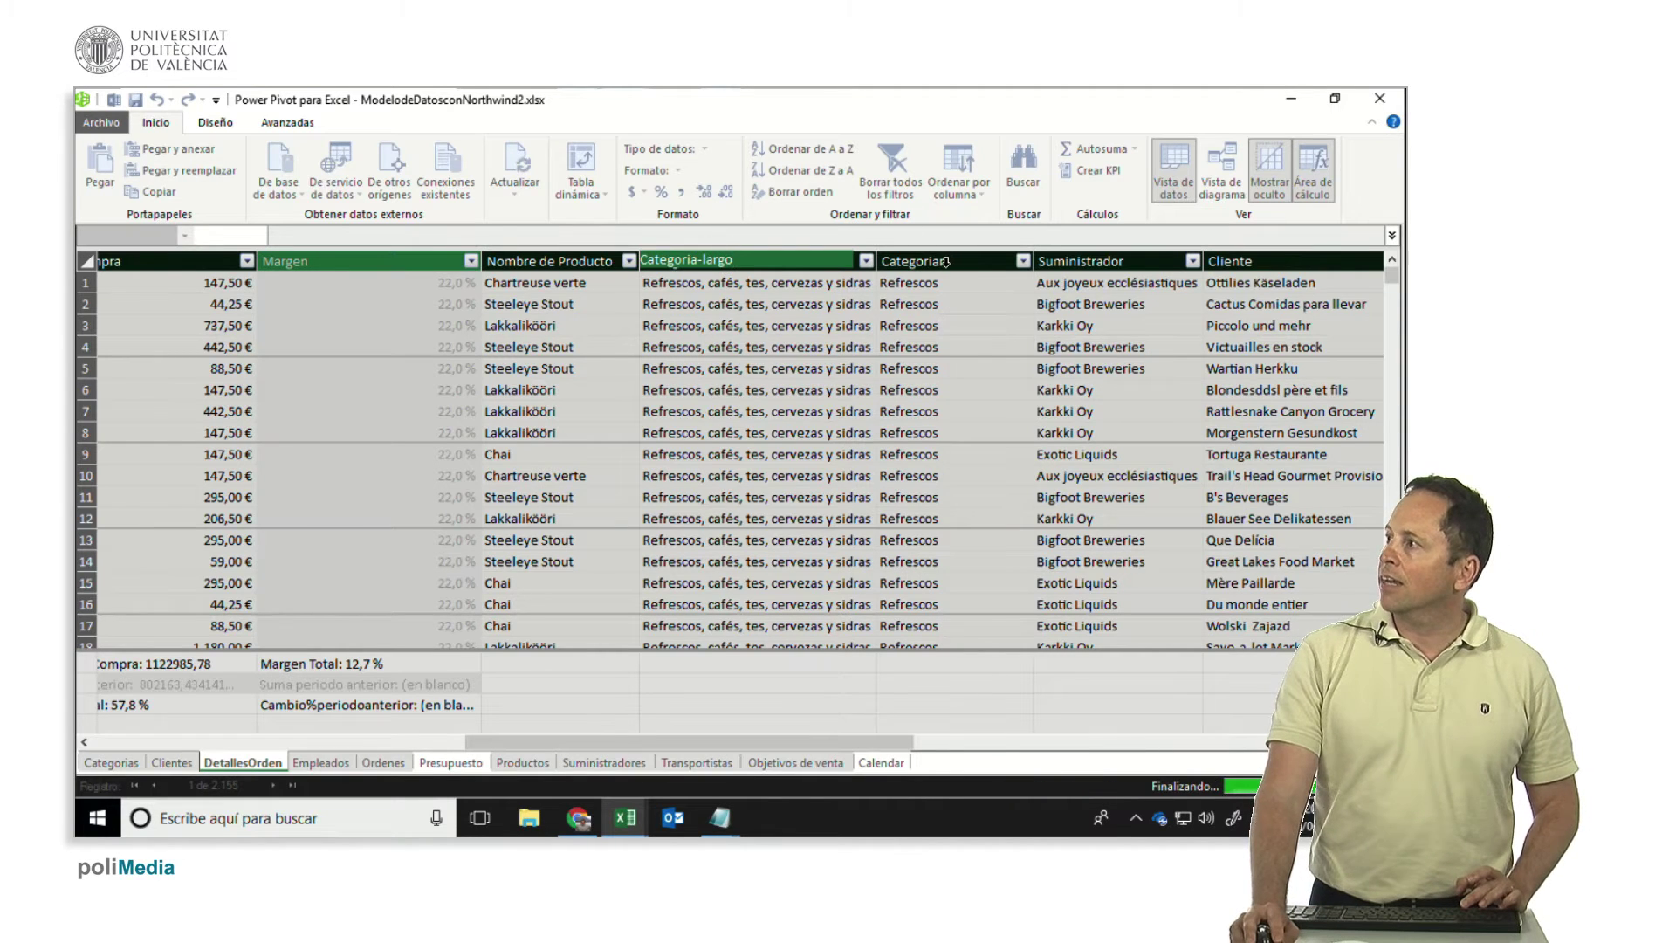
- Rename the calculated column to Categoria
click(945, 262)
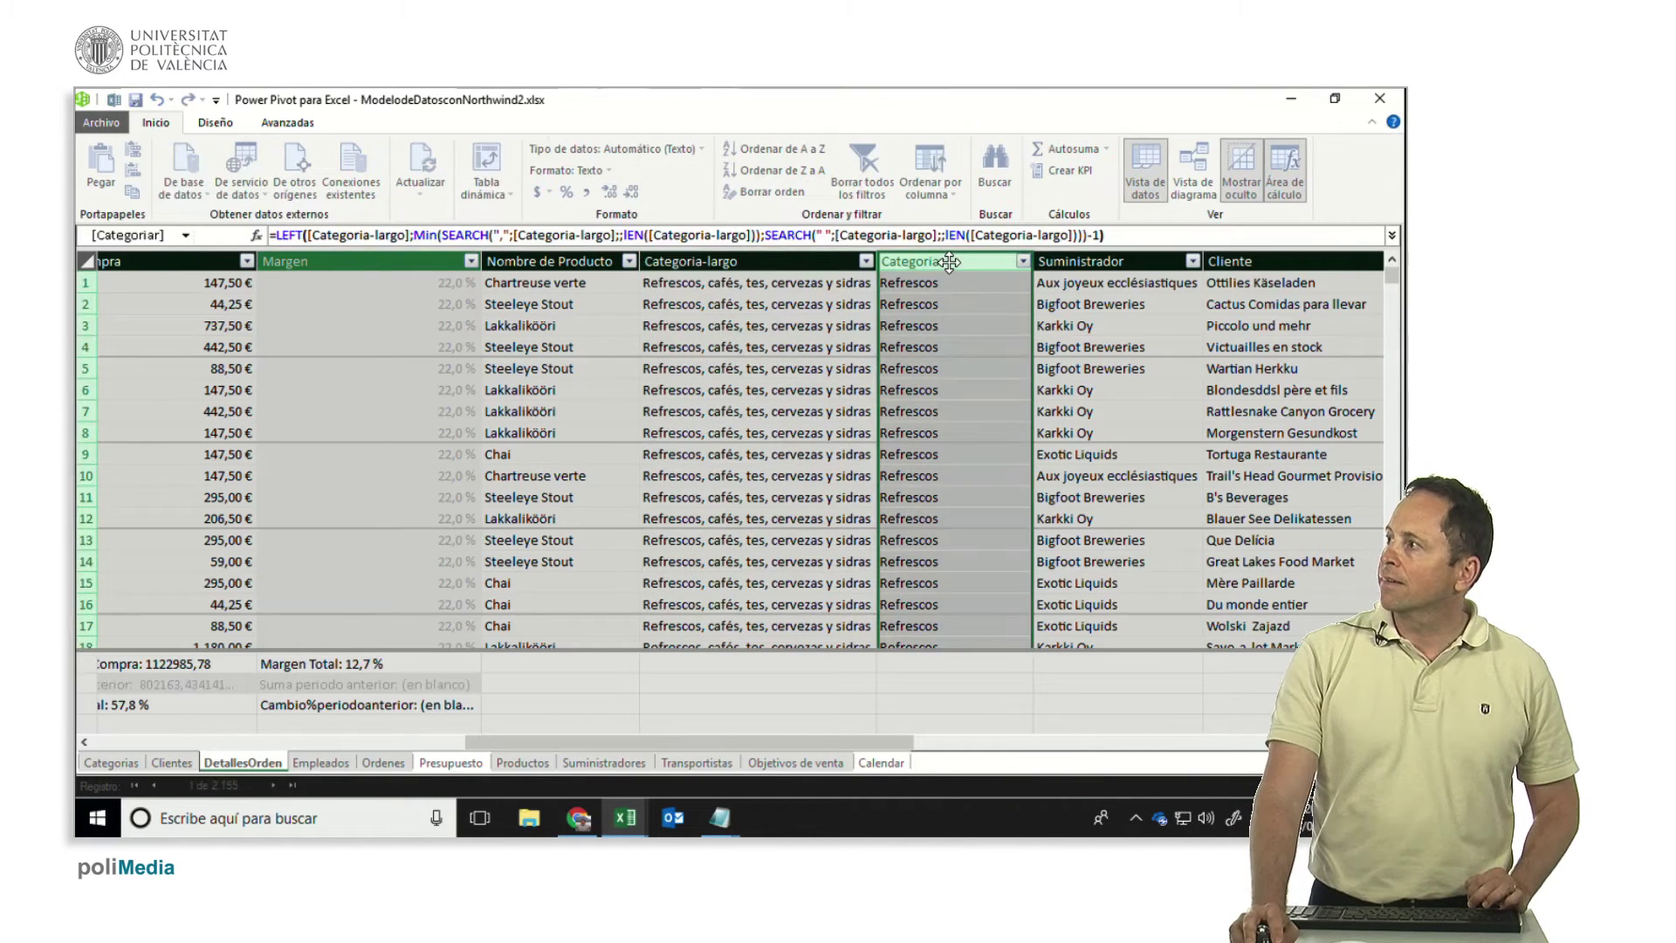
double_click(941, 262)
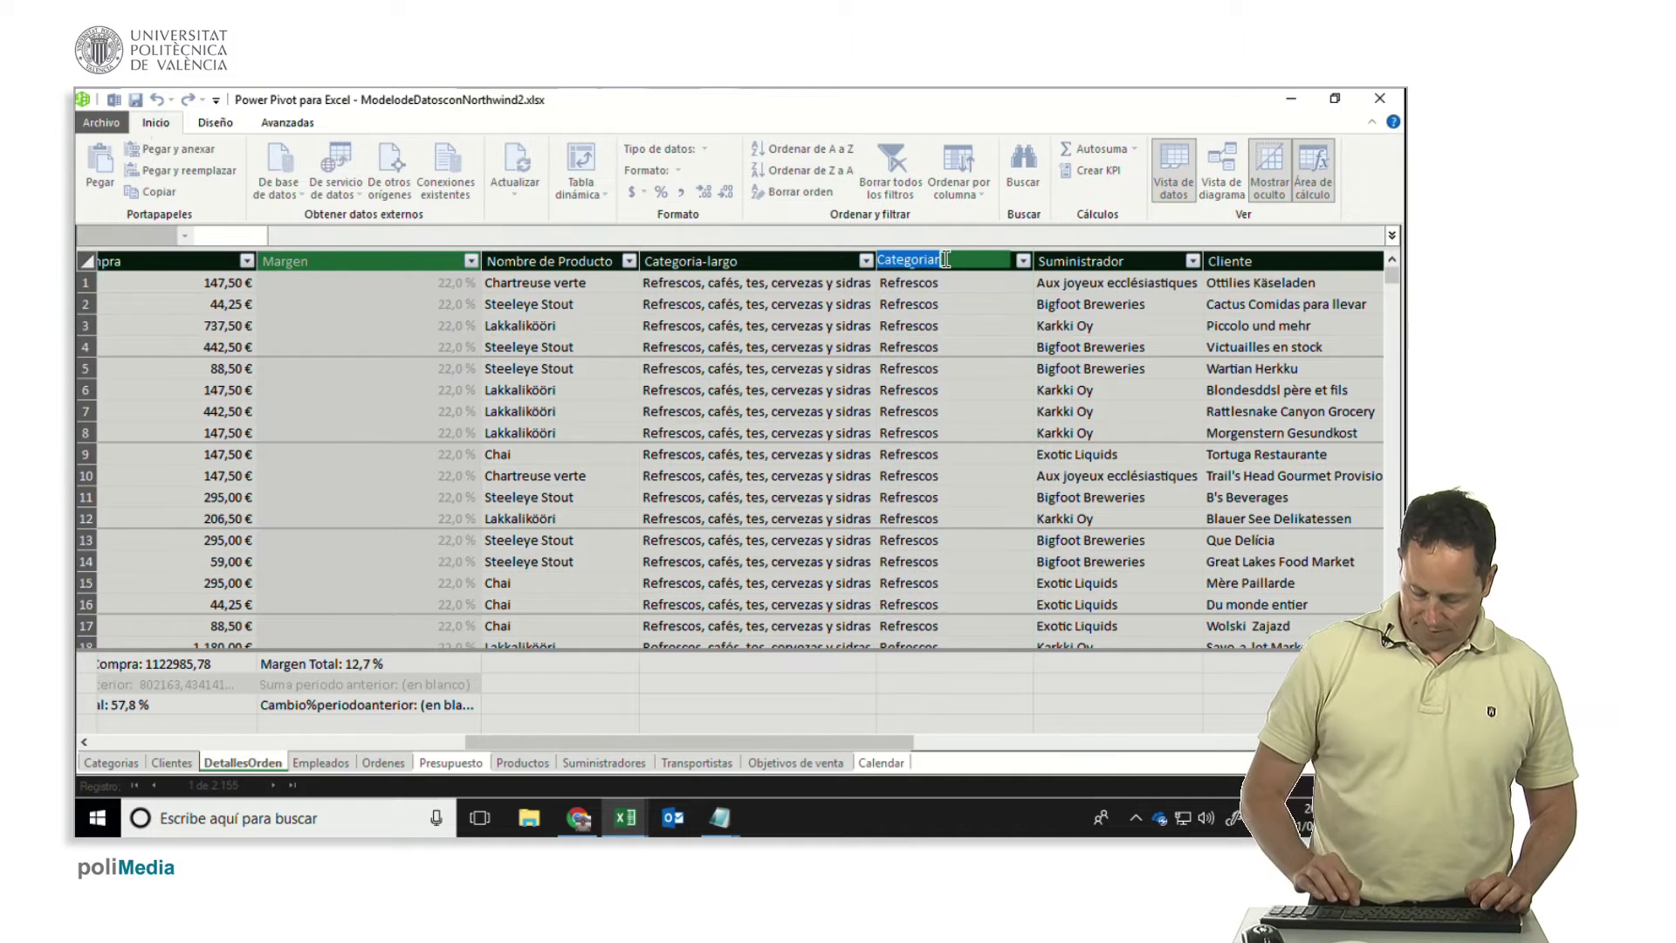
key(Return)
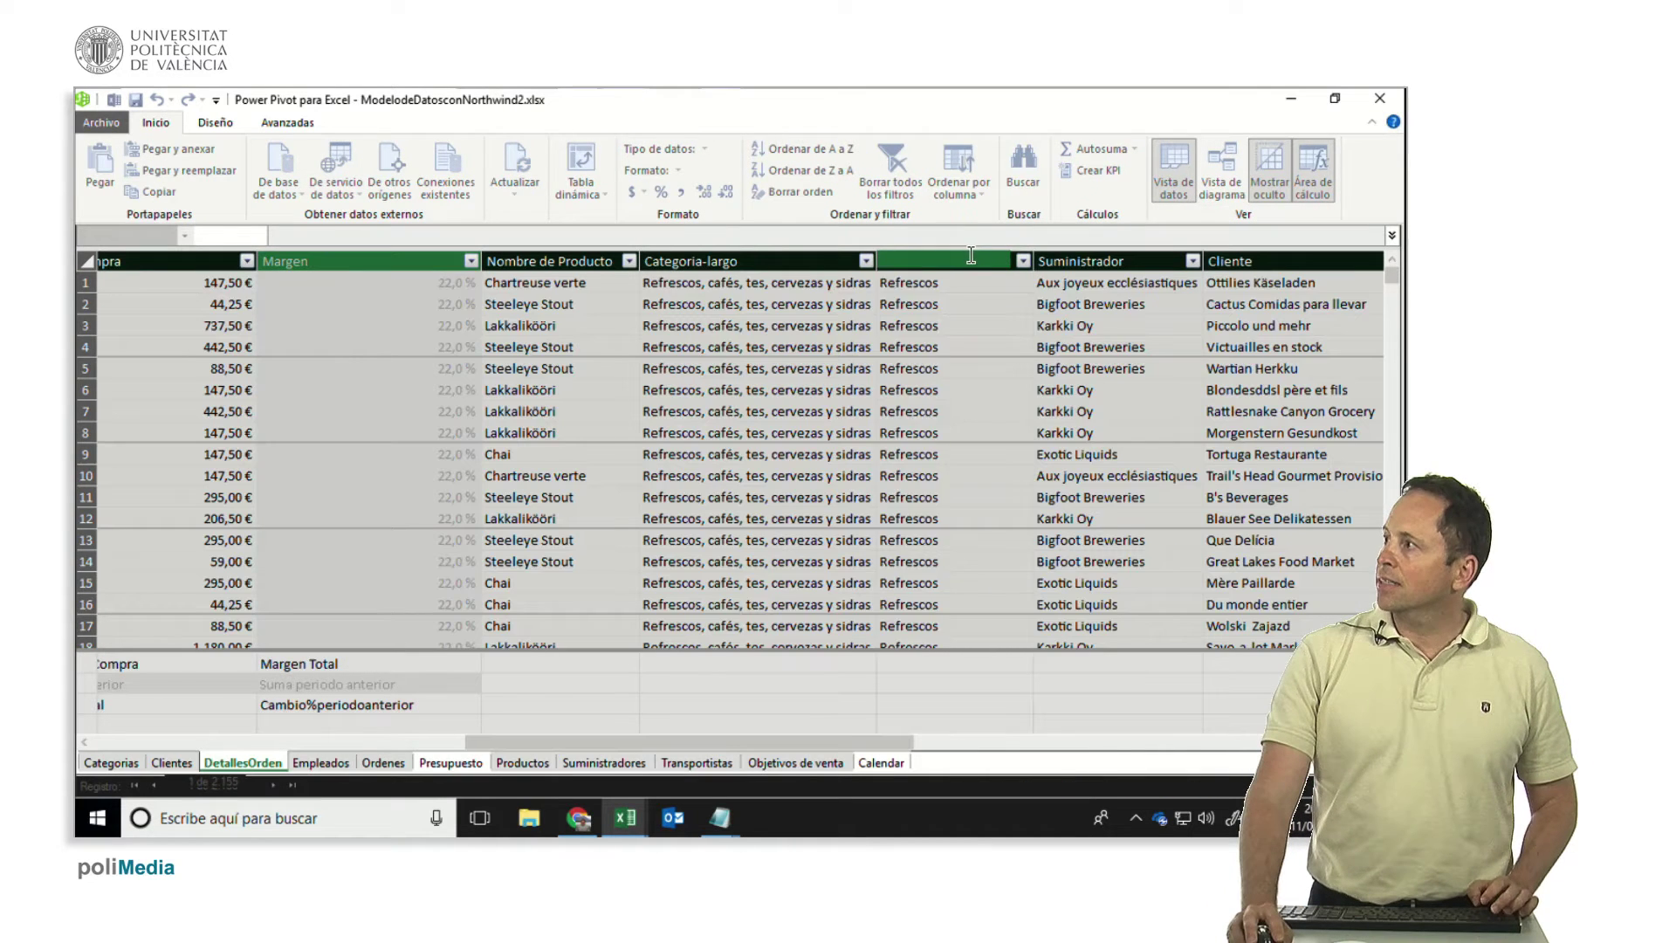
double_click(967, 255)
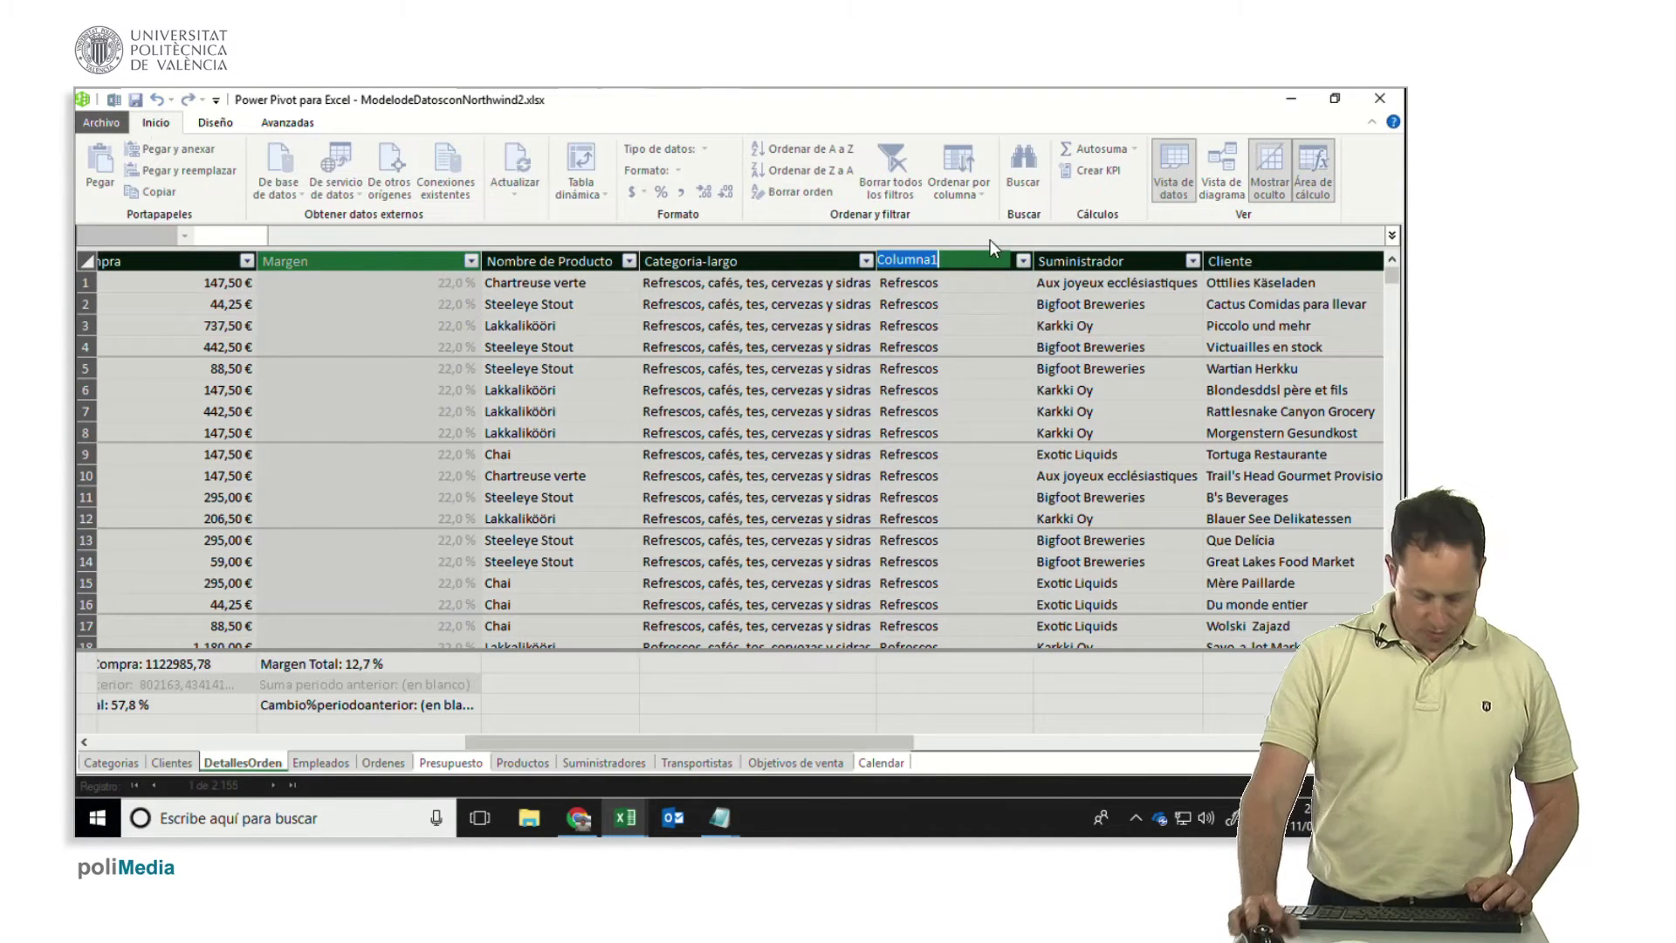
text(Categoria)
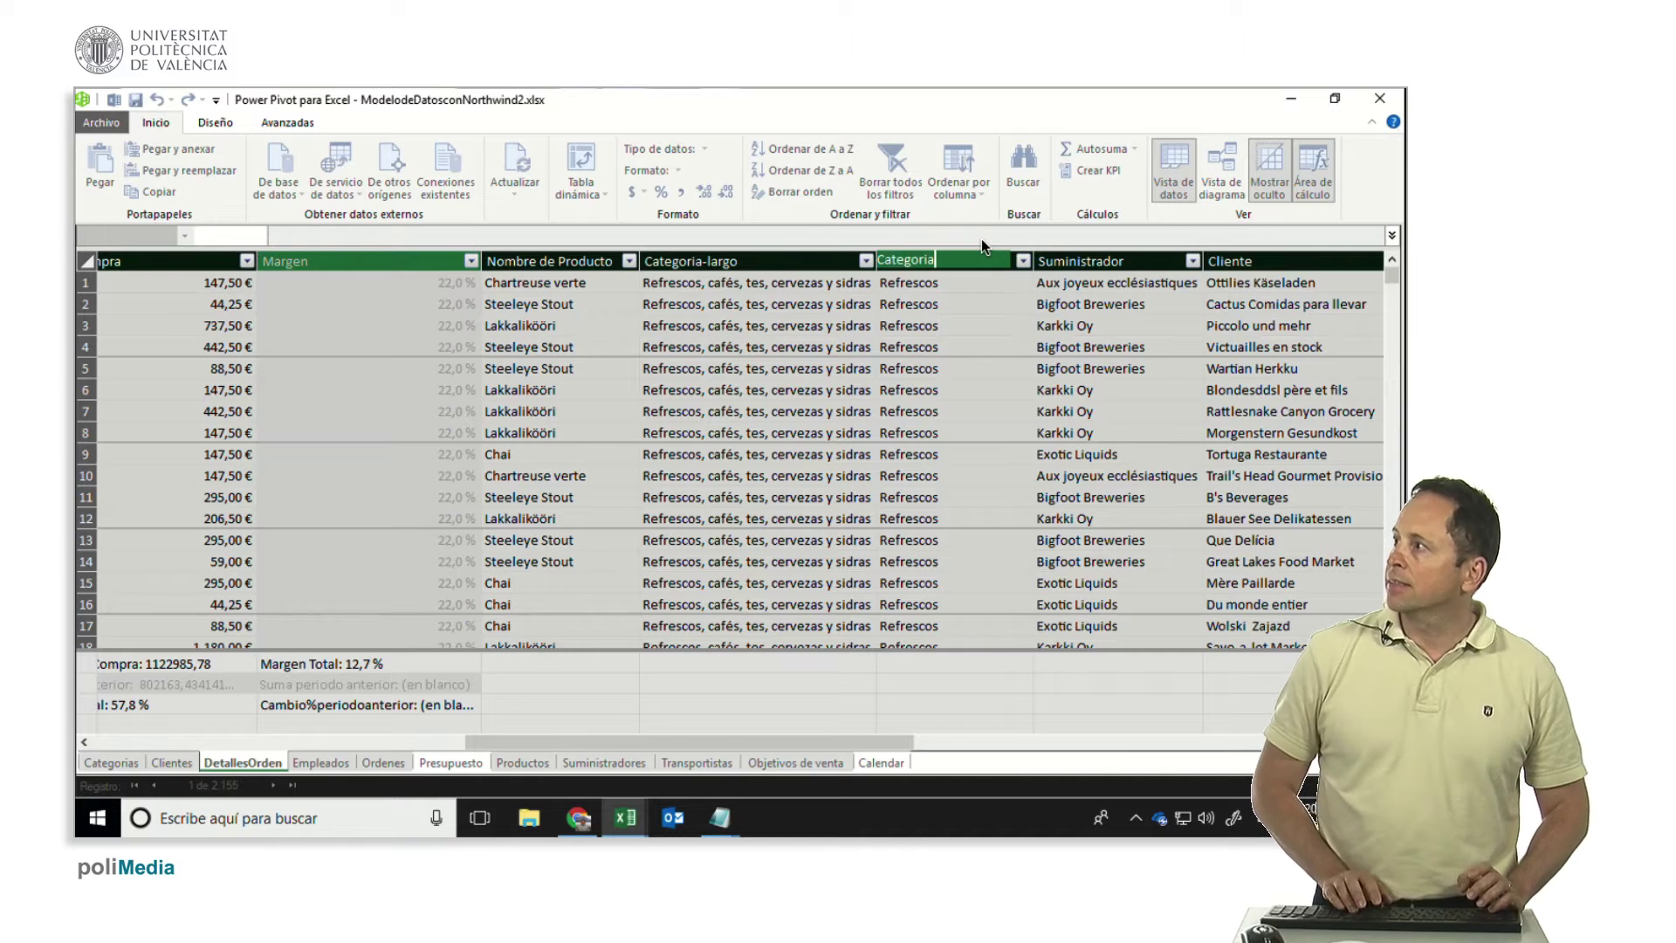
key(Return)
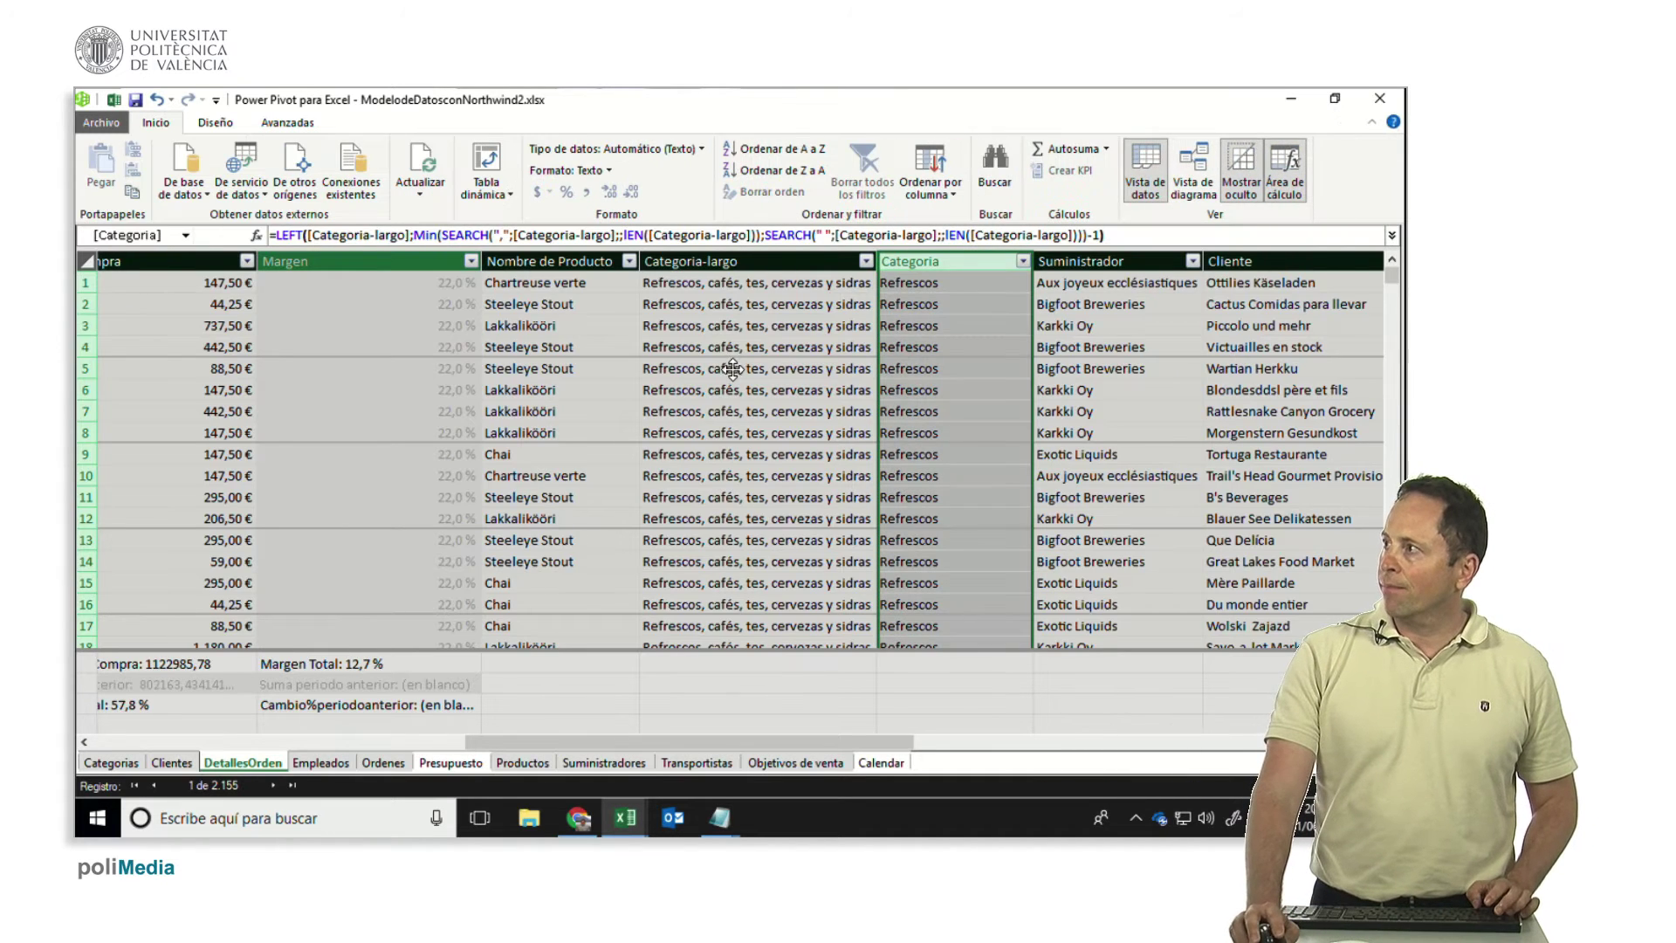
key(ctrl+Left)
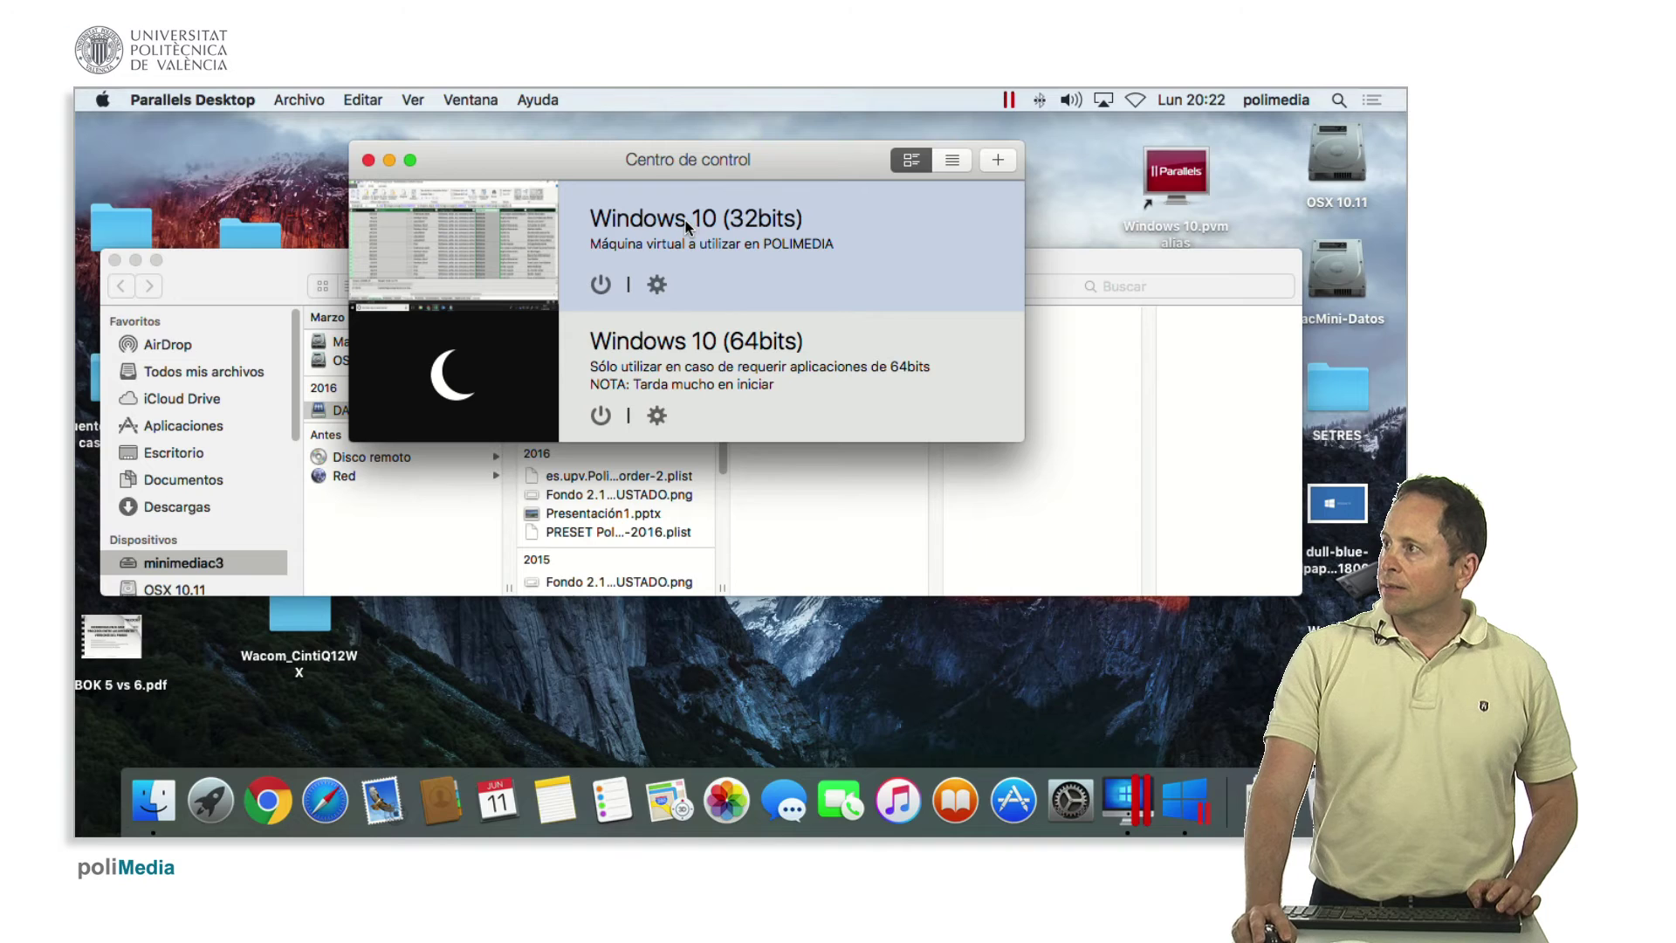
- Replace Categoria-largo on the pivot chart's axis with the short Categoria field
key(ctrl+Right)
key(alt+Tab)
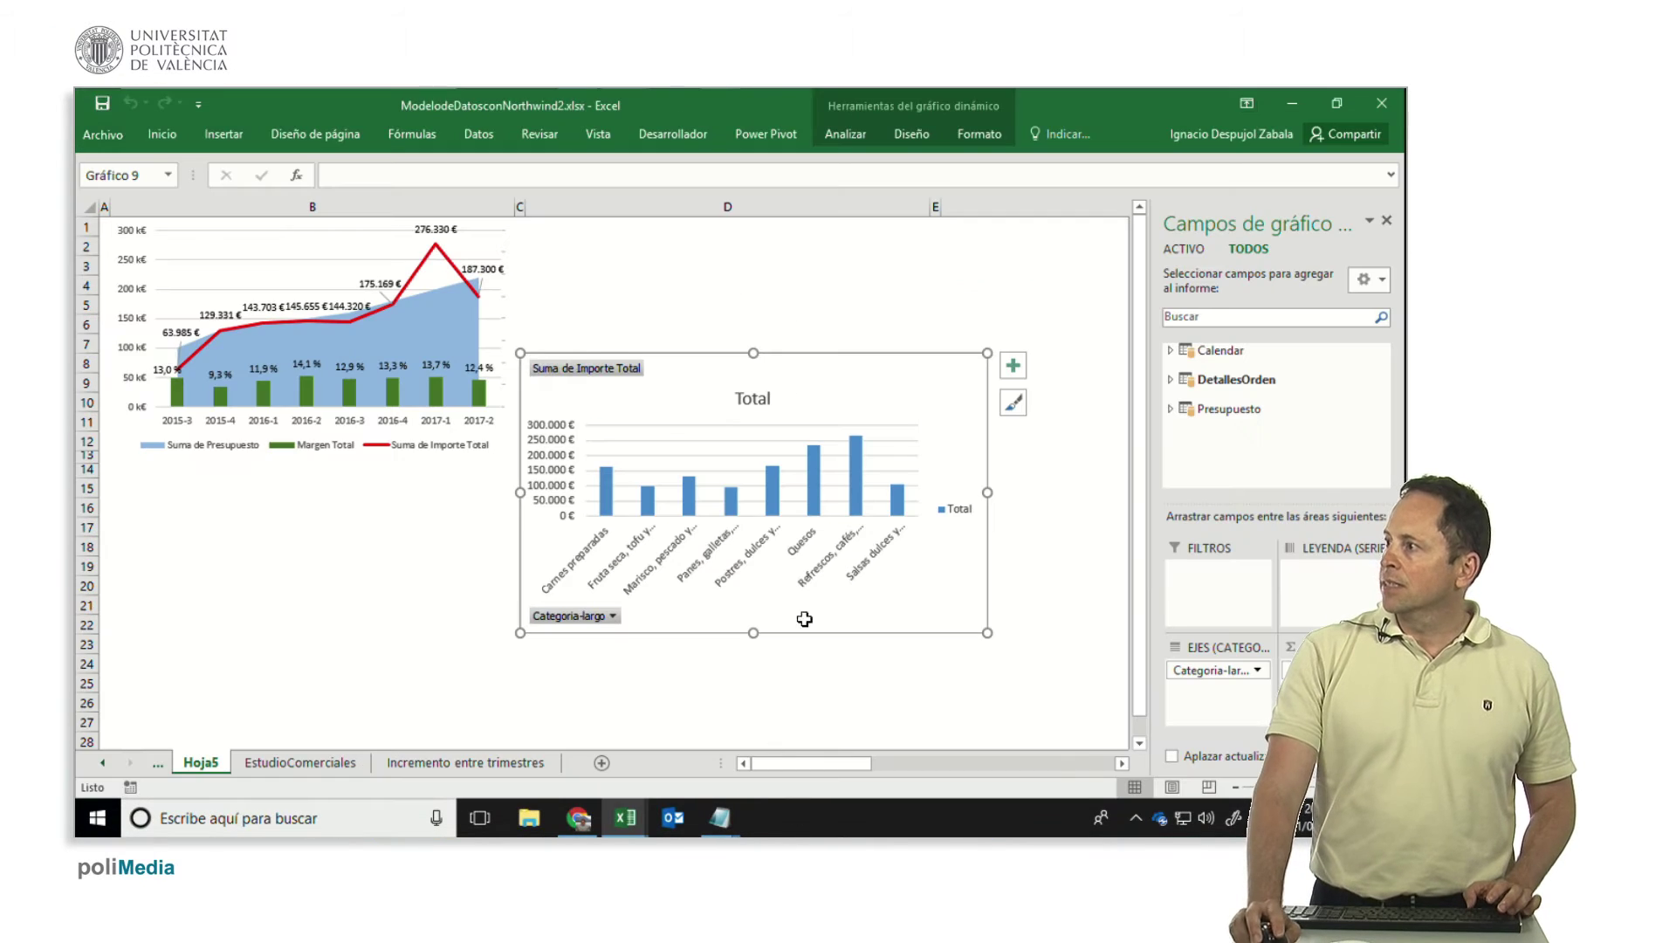
drag(1214, 669, 1236, 454)
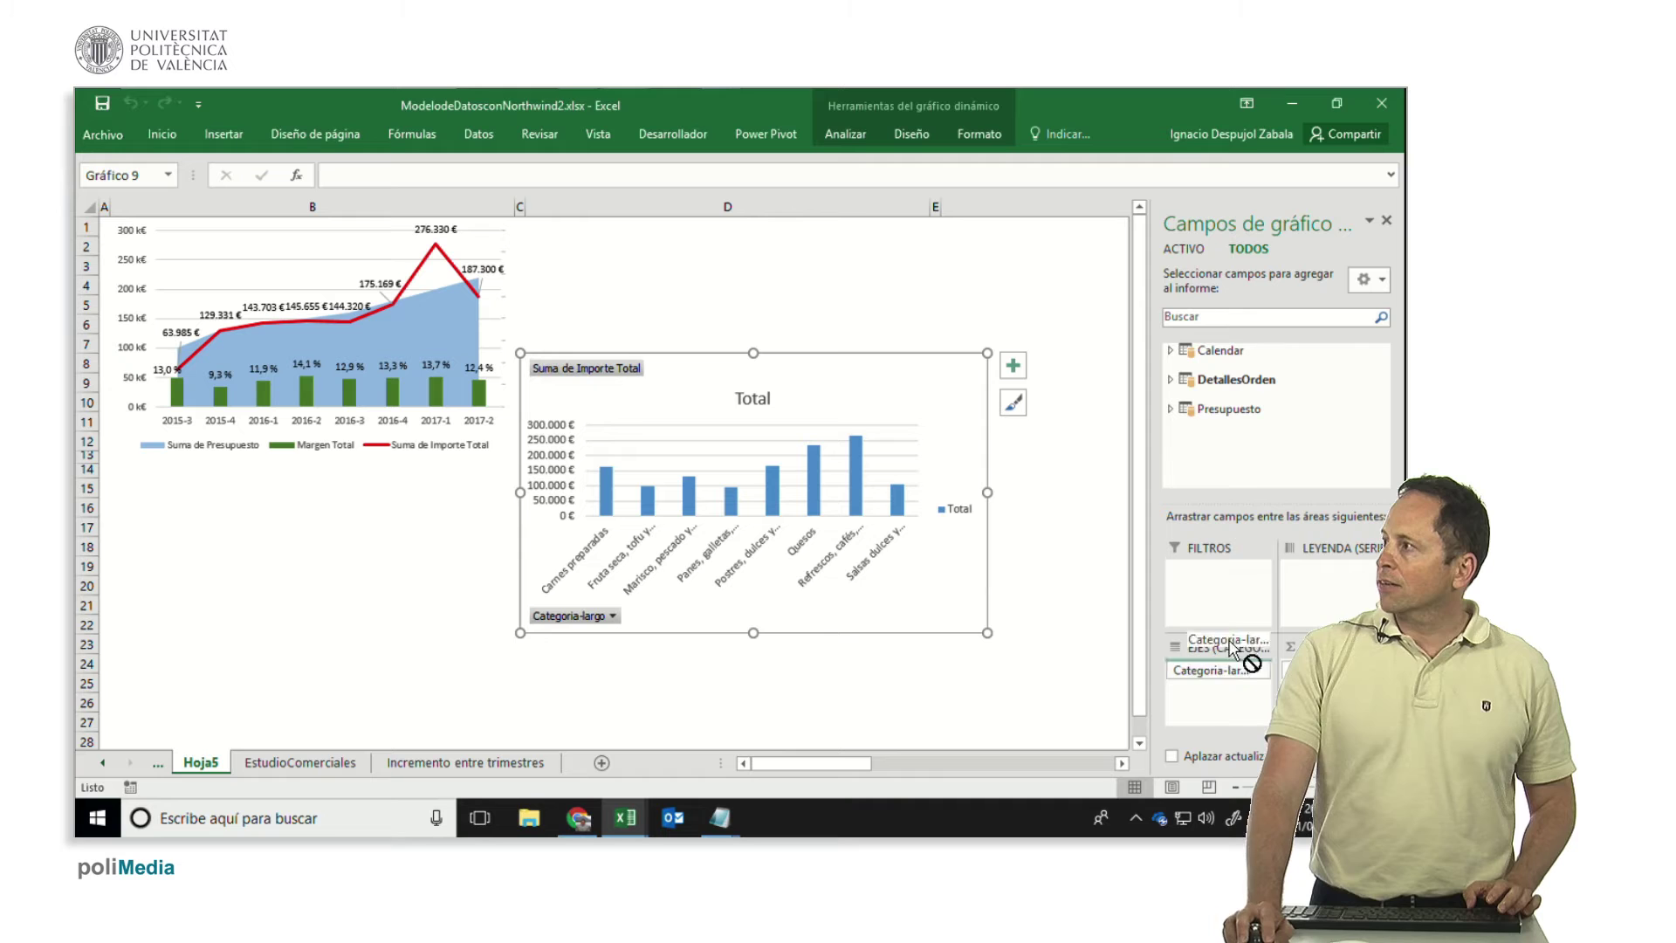
click(1217, 382)
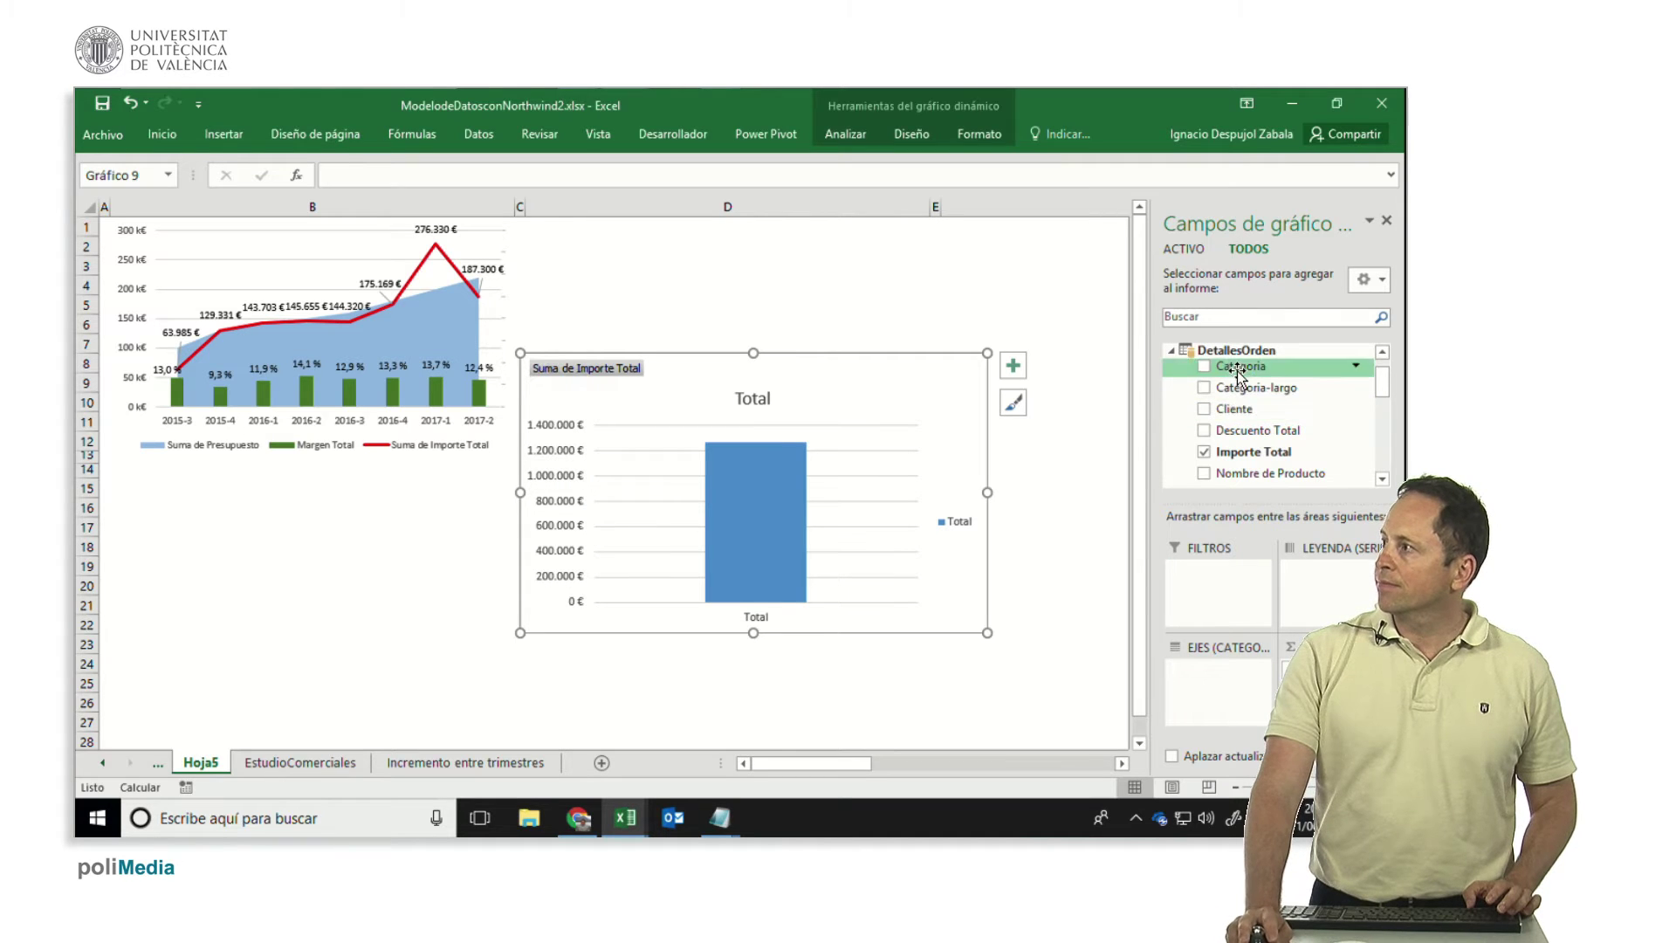
drag(1240, 366, 1203, 689)
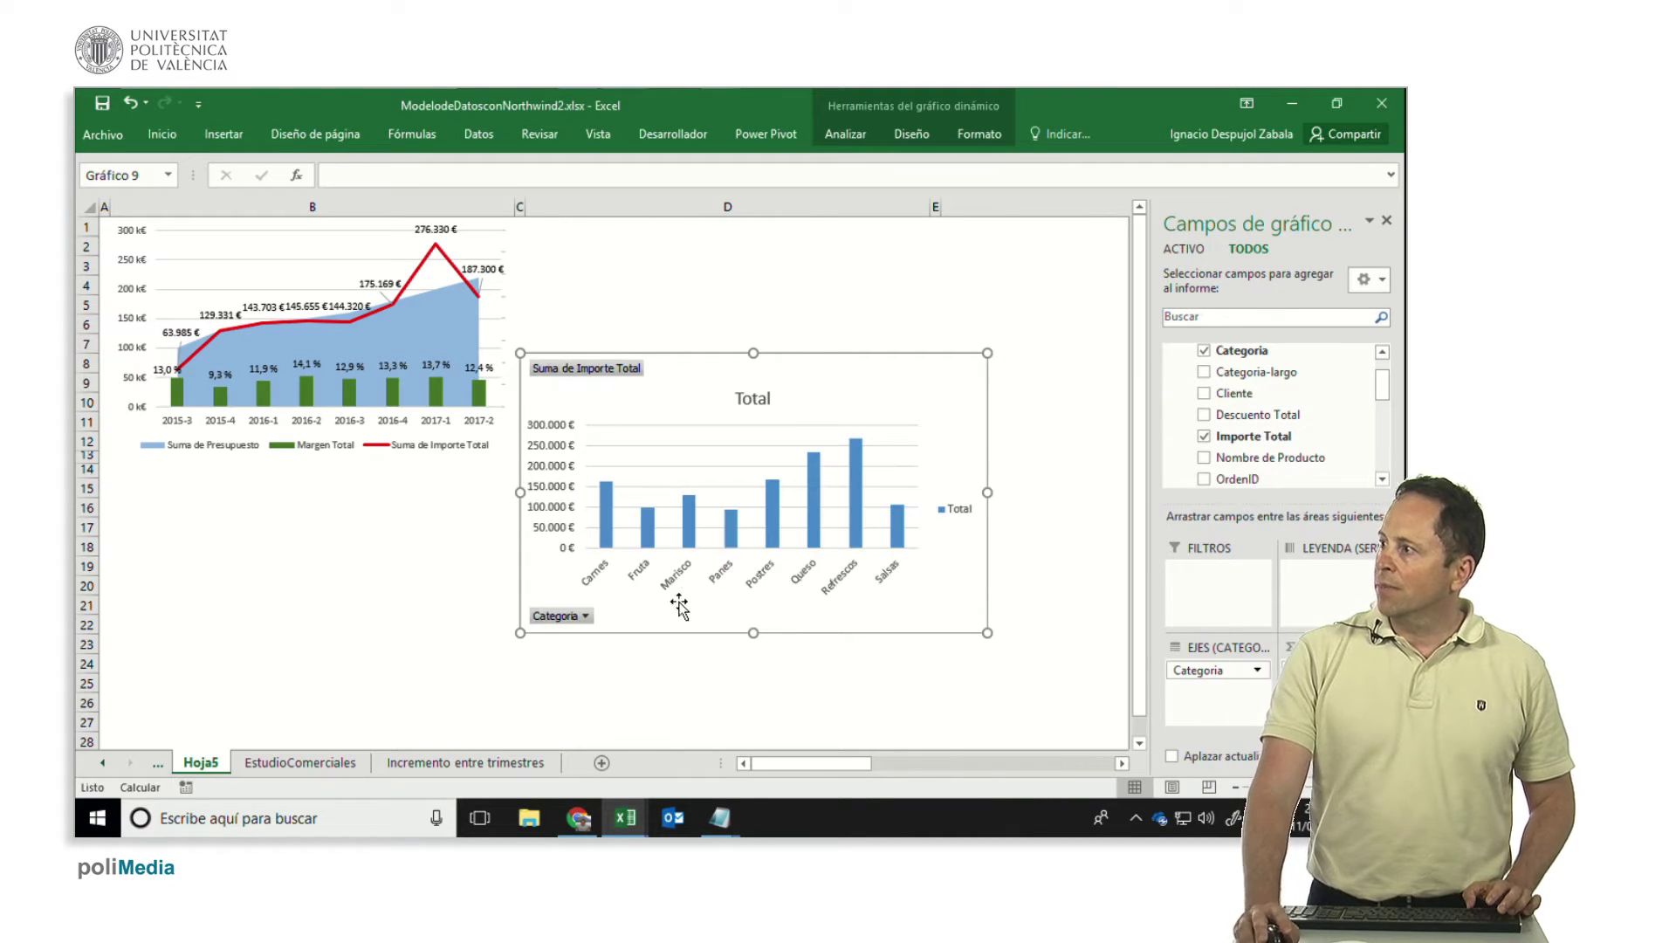
- Hide the Categoria-largo column from client tools, then return to Excel
key(alt+Tab)
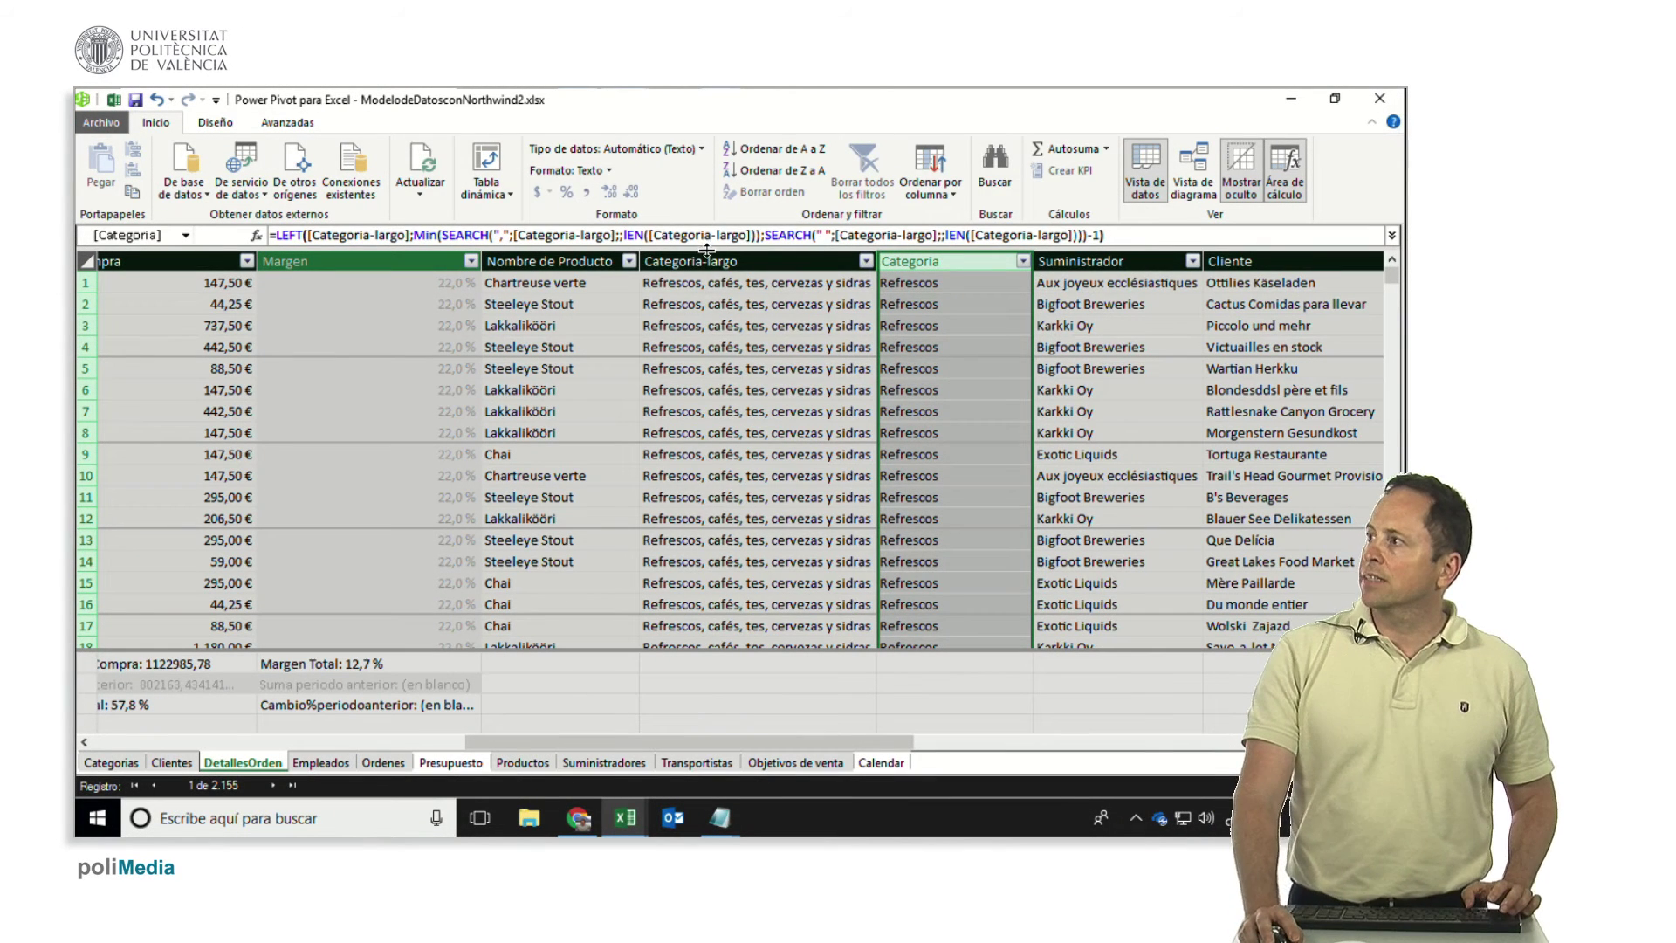
click(703, 261)
right_click(710, 261)
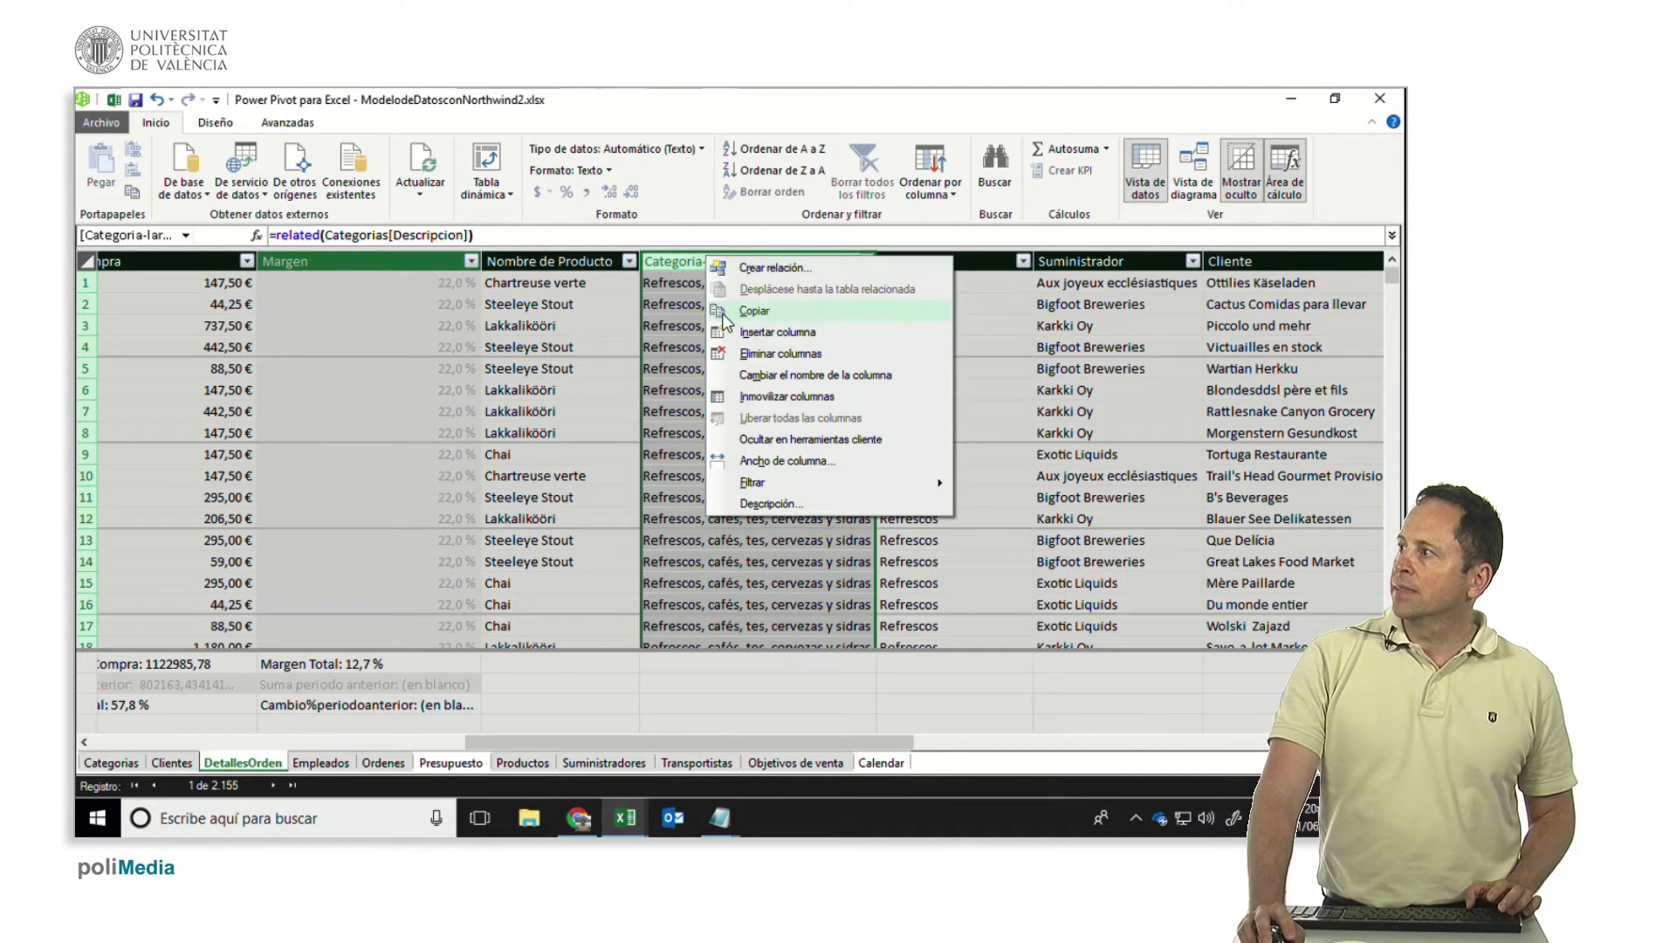
click(748, 441)
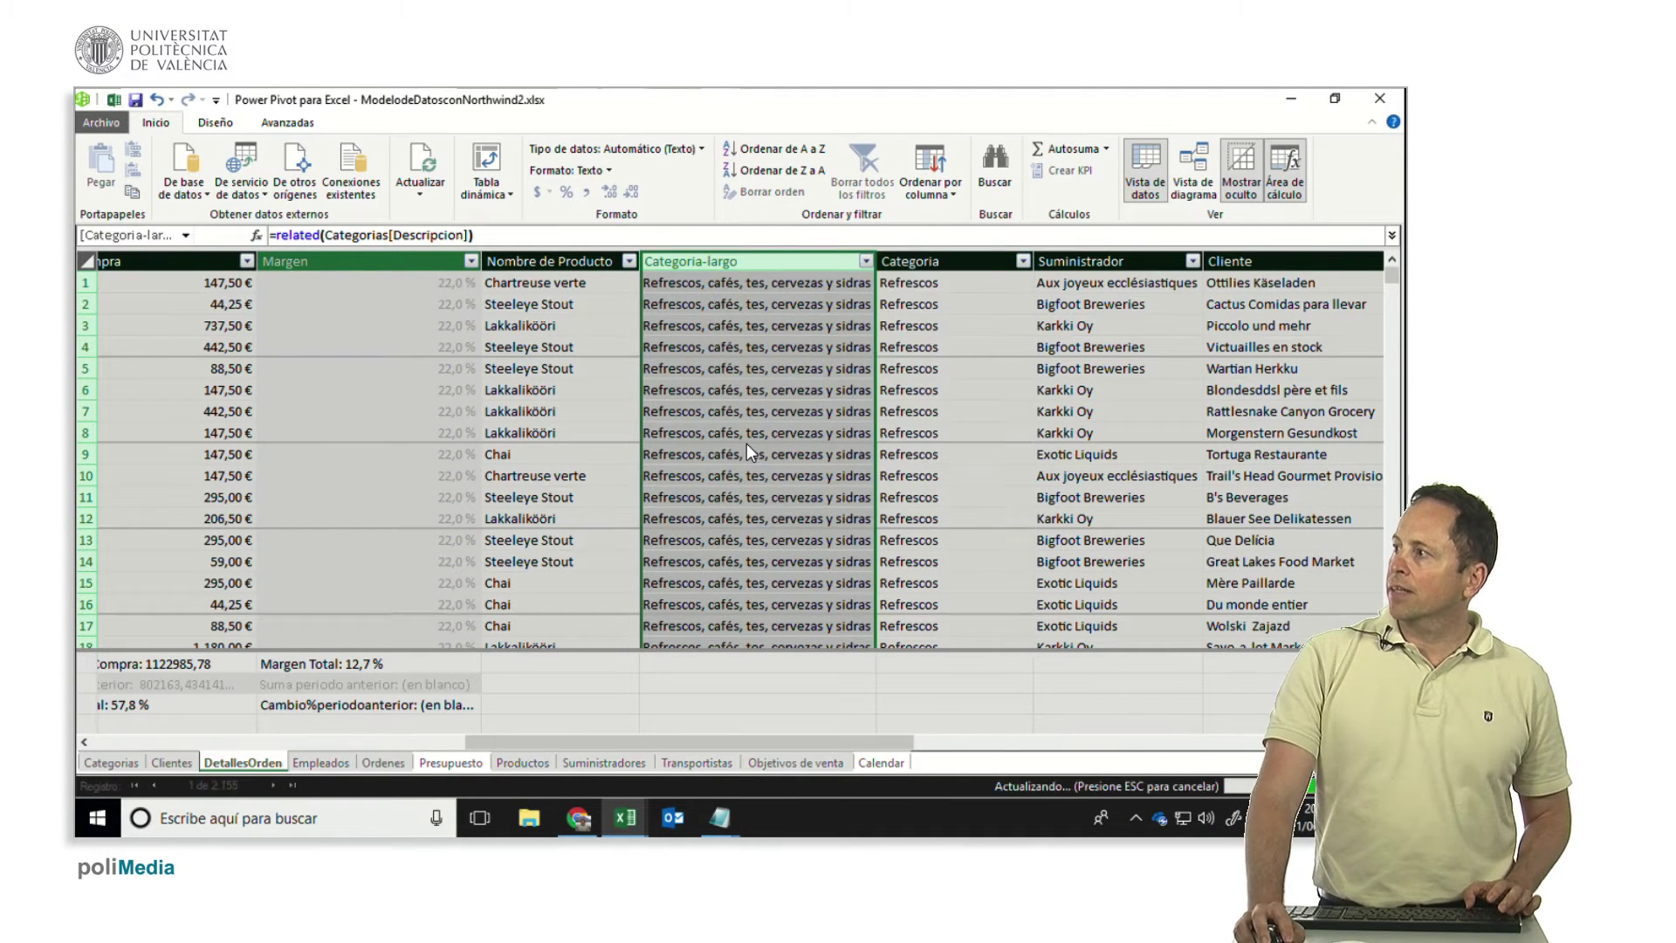
key(alt+Tab)
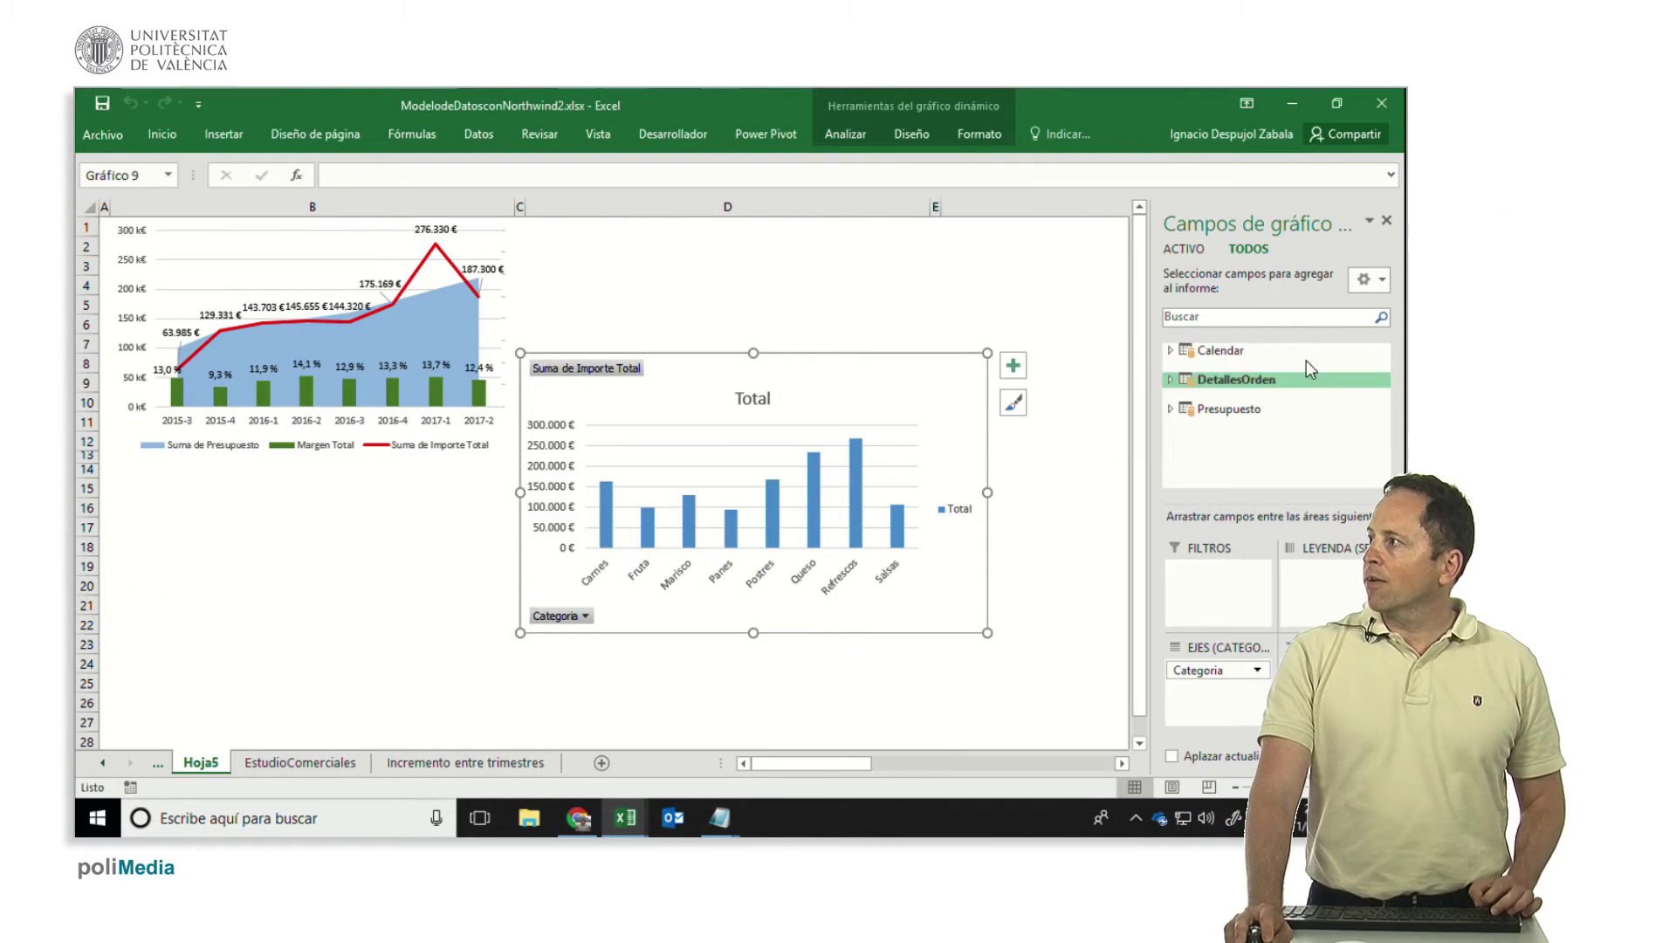
- Add Calendar's DateHierarchy to the legend and switch row/column so categories become series
click(1171, 350)
drag(1249, 366, 1301, 575)
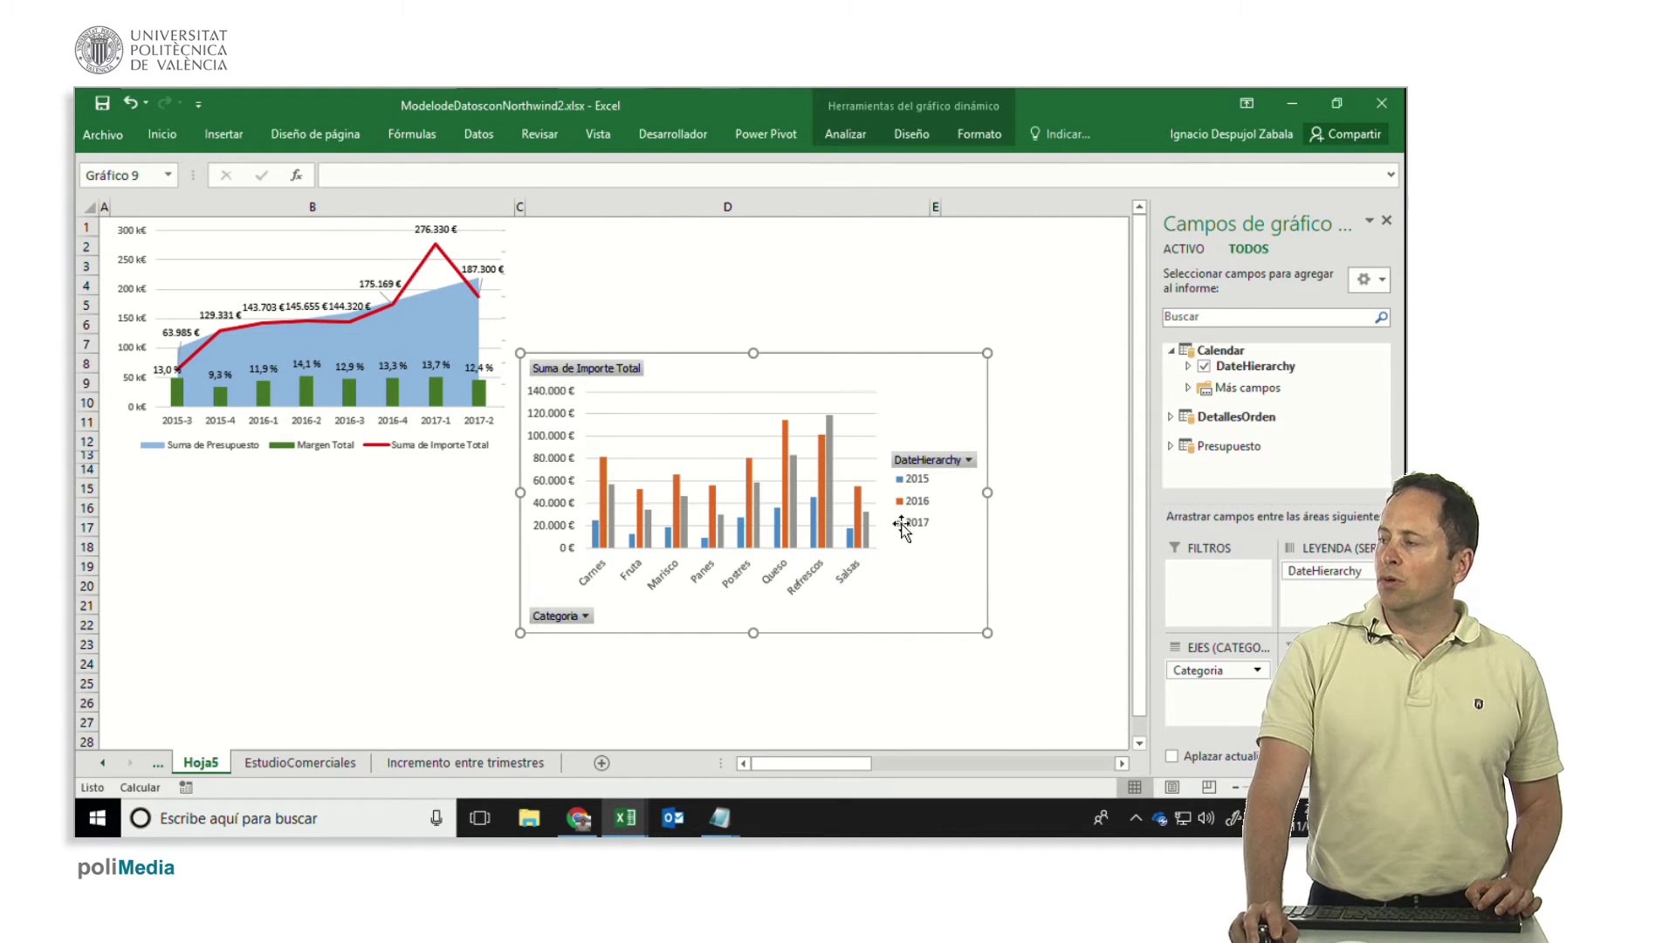
right_click(703, 506)
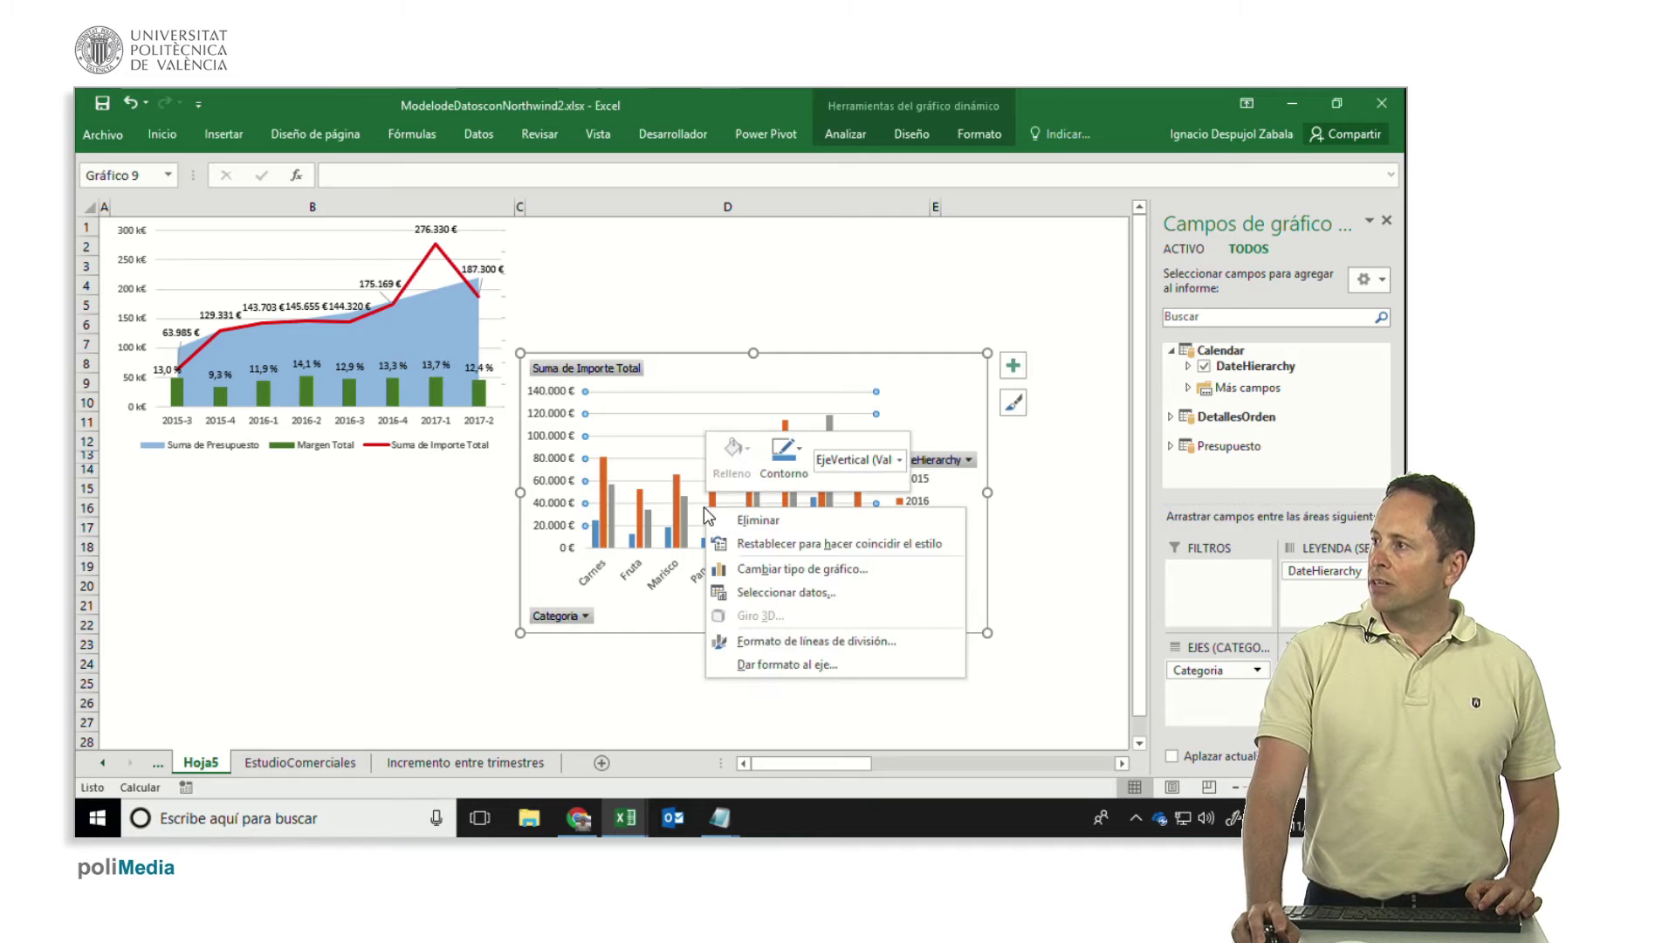
click(742, 592)
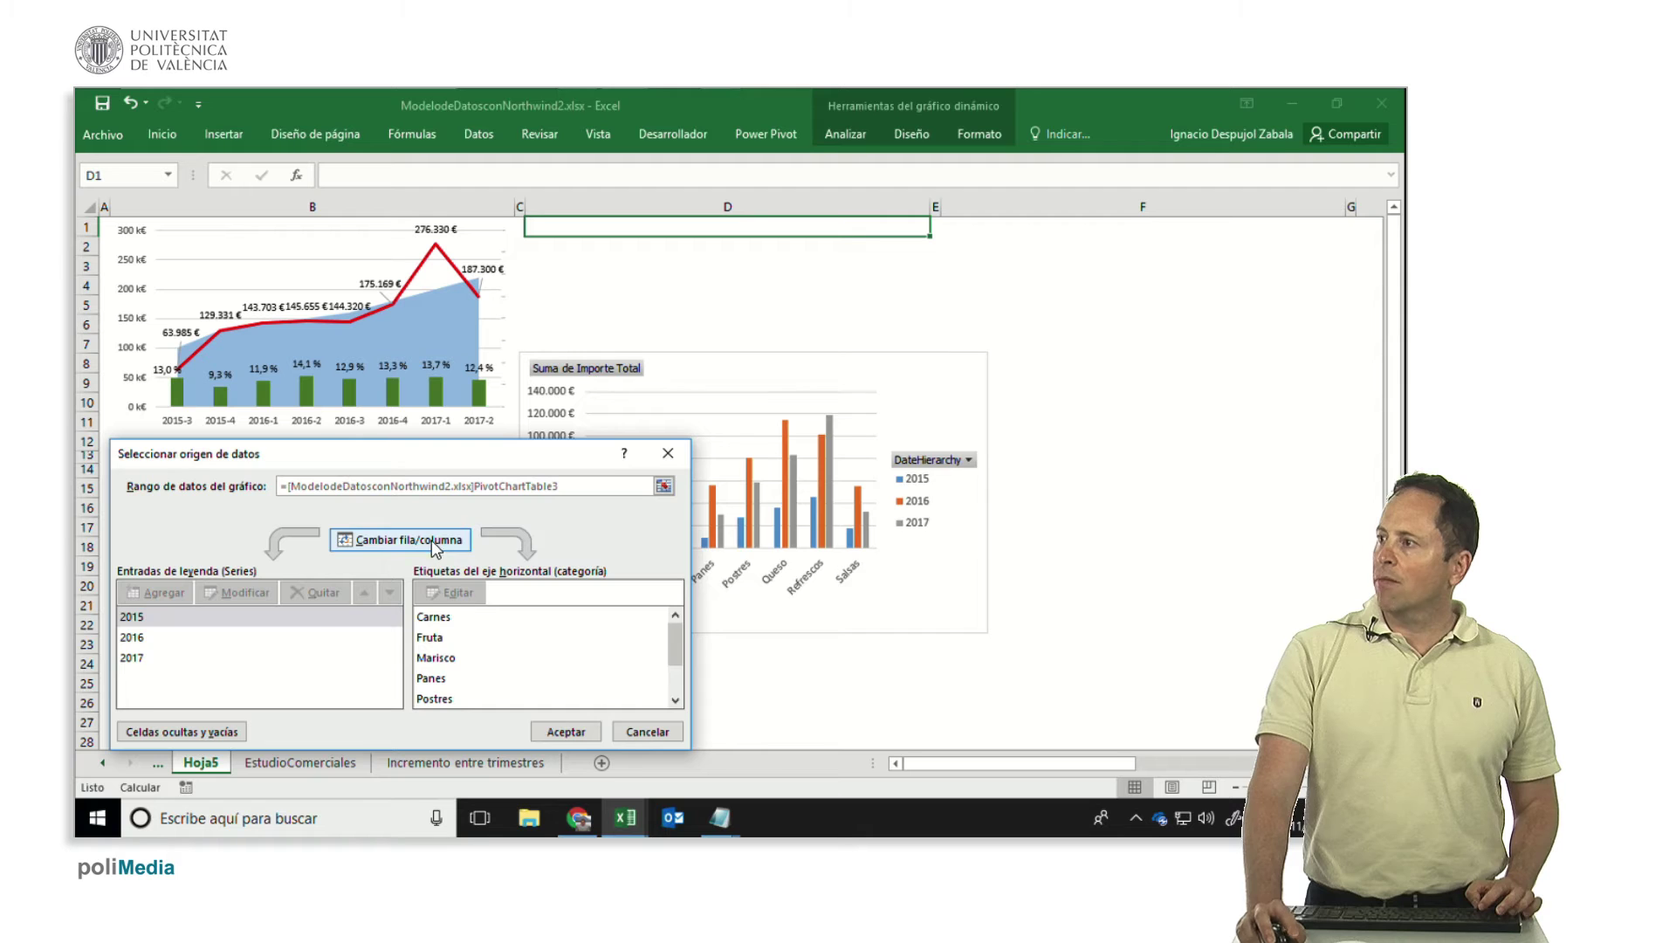
click(432, 539)
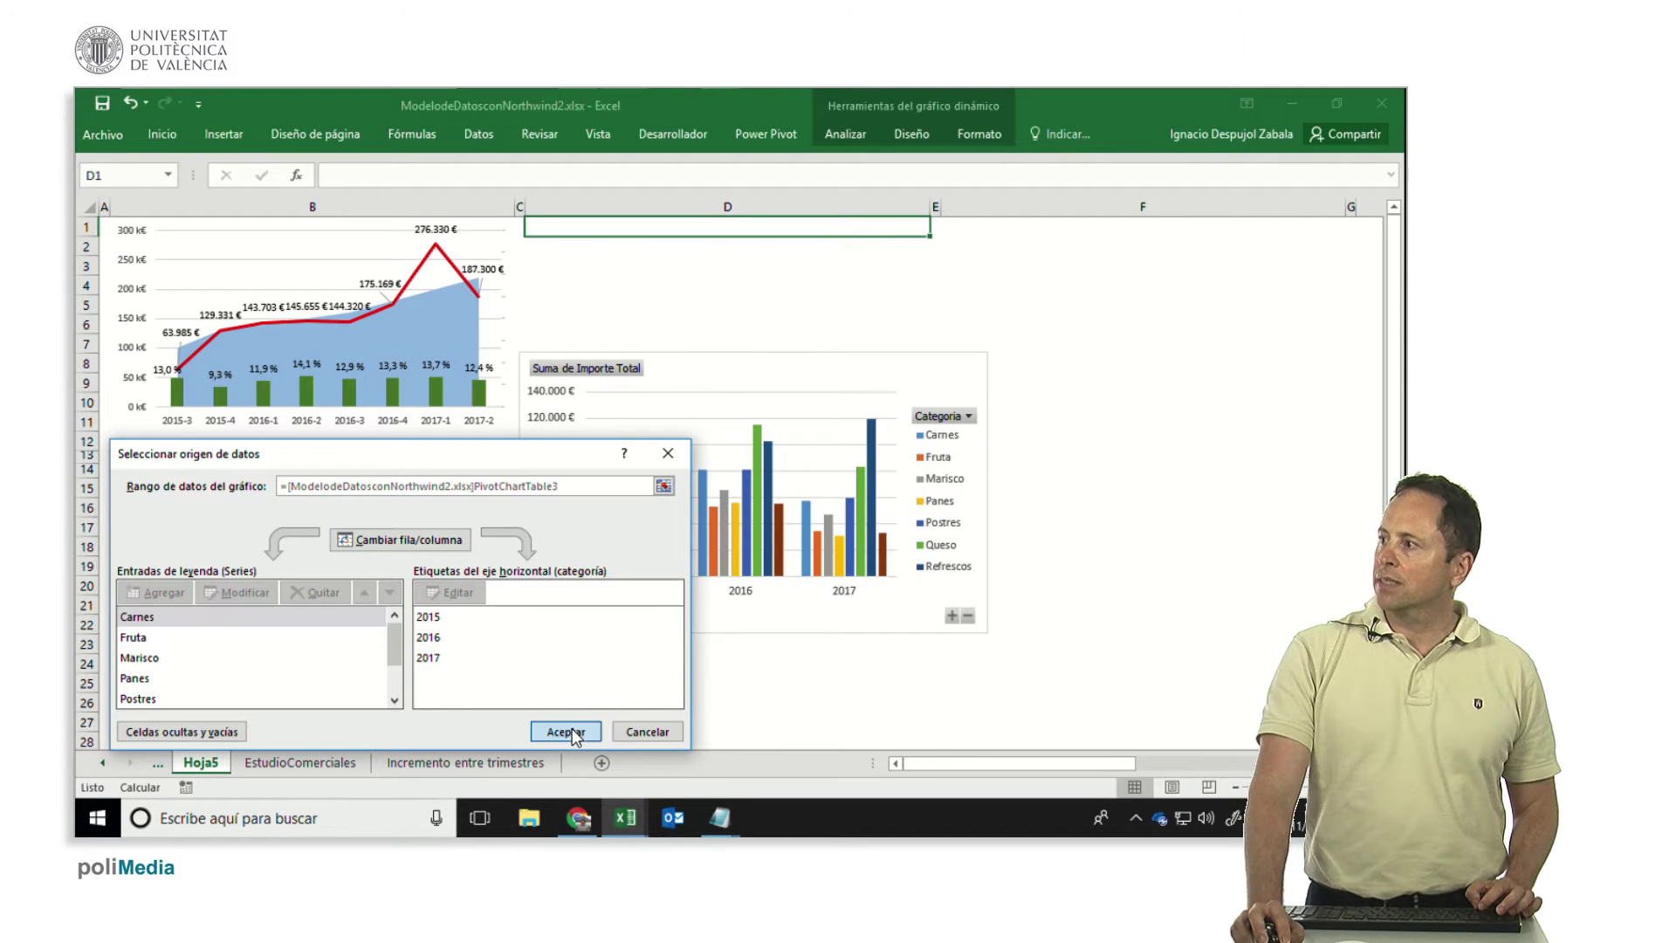
click(572, 729)
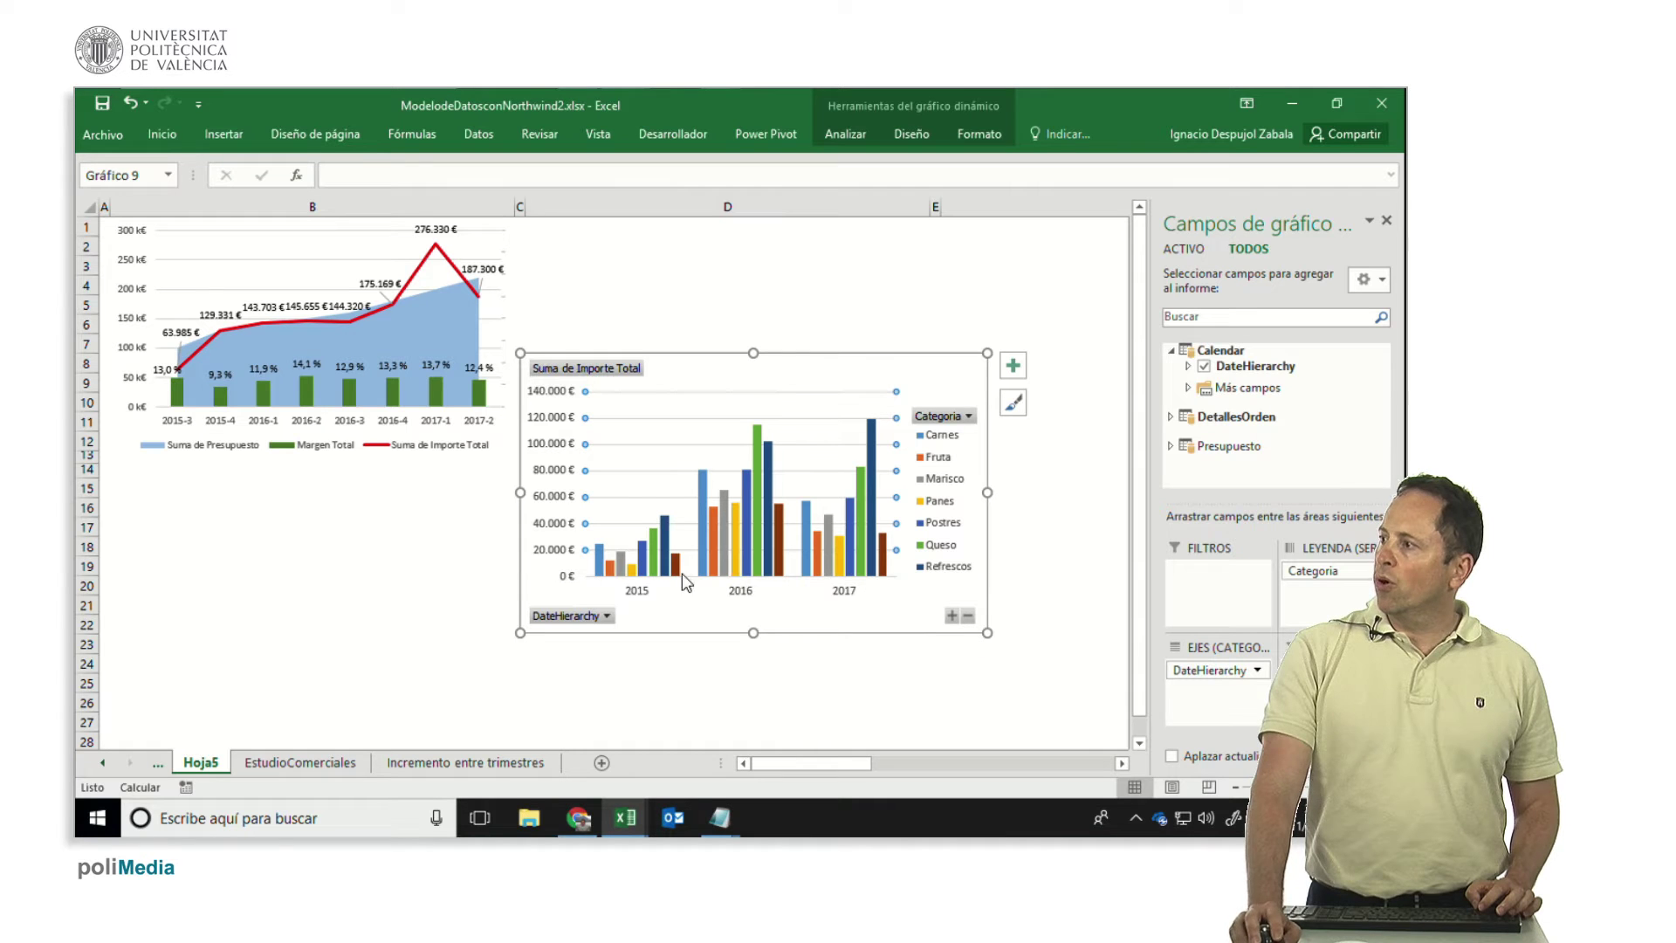
- In Cambiar tipo de gráfico, set Carnes, Fruta and Marisco to Línea con marcadores
right_click(660, 548)
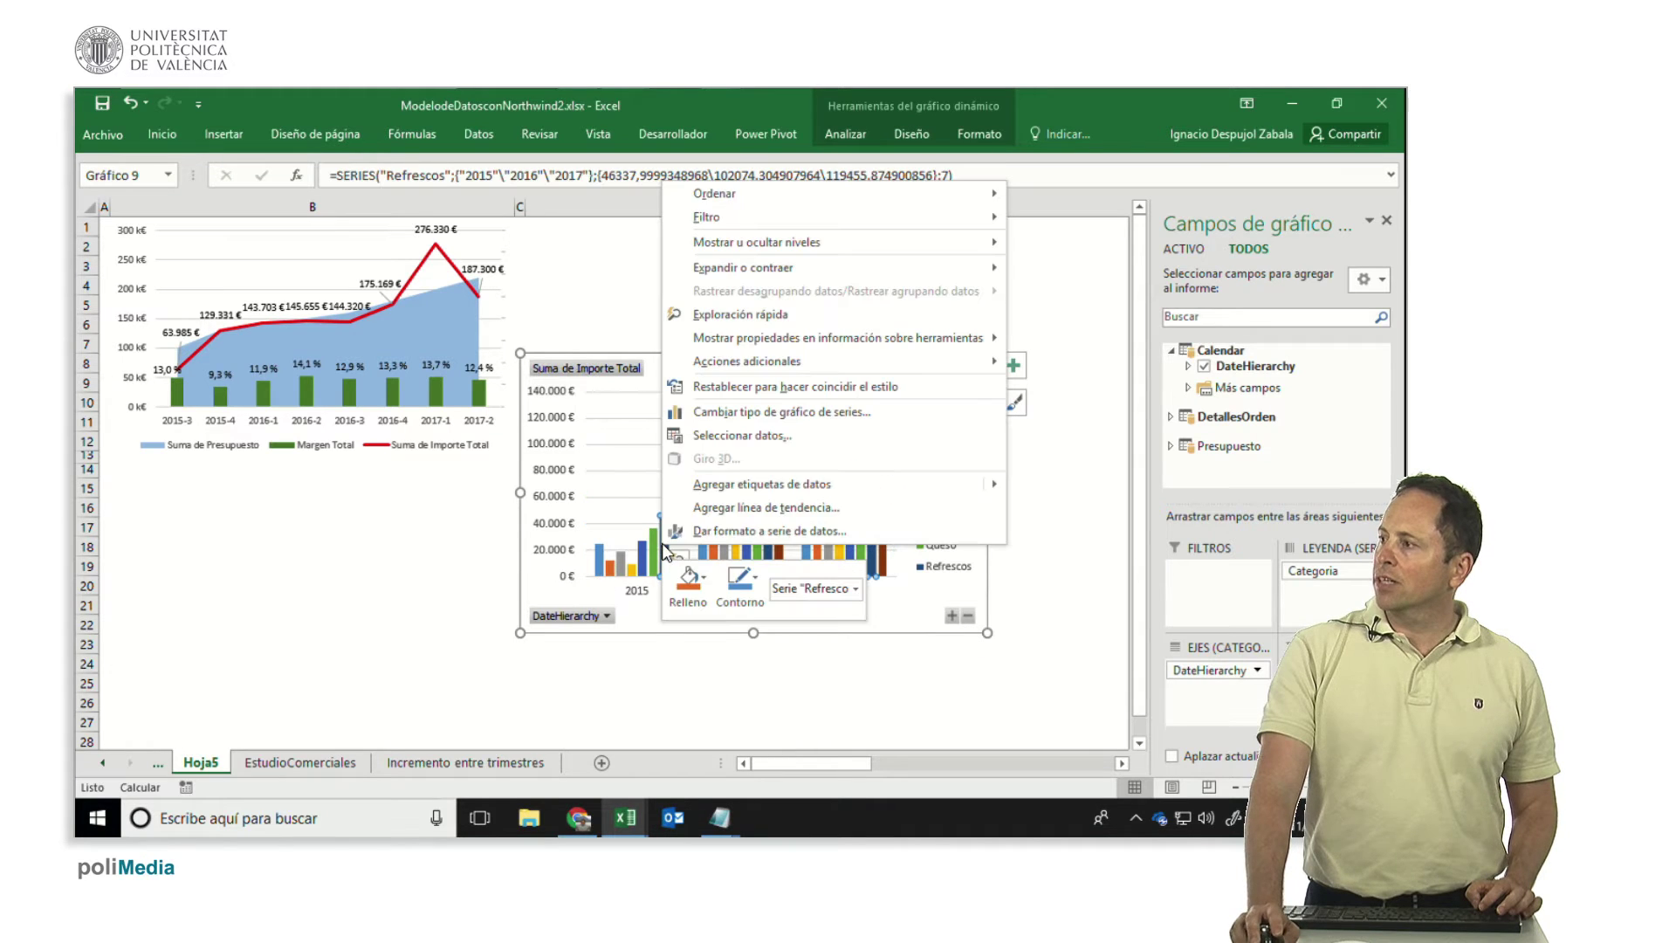
click(732, 411)
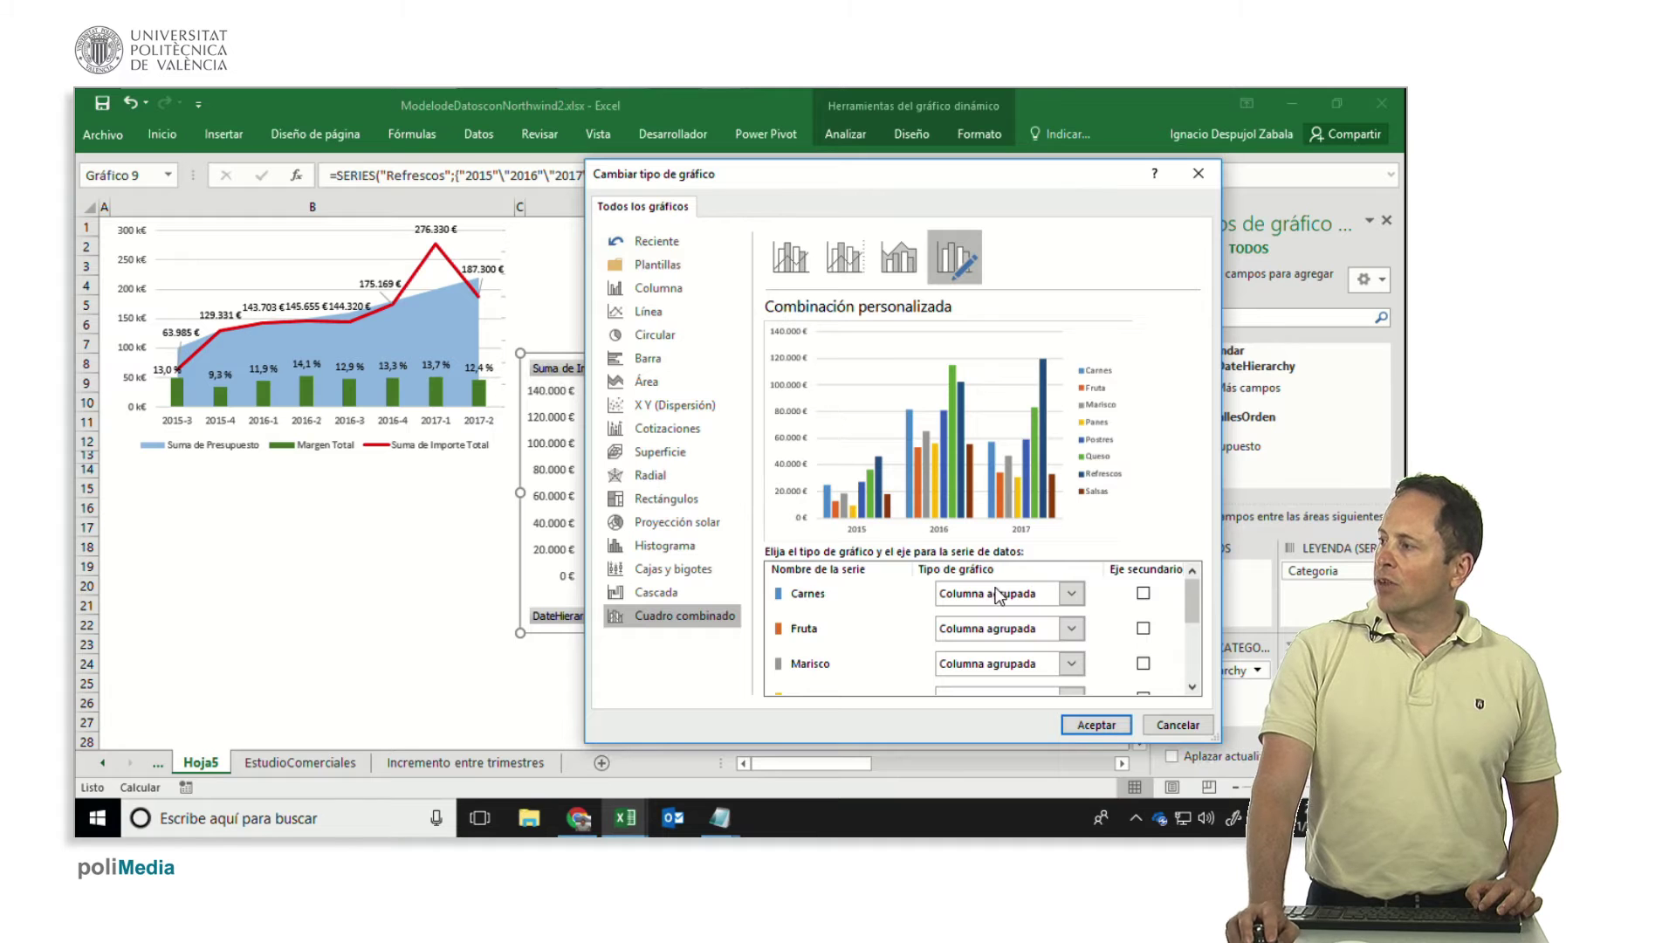
click(1072, 594)
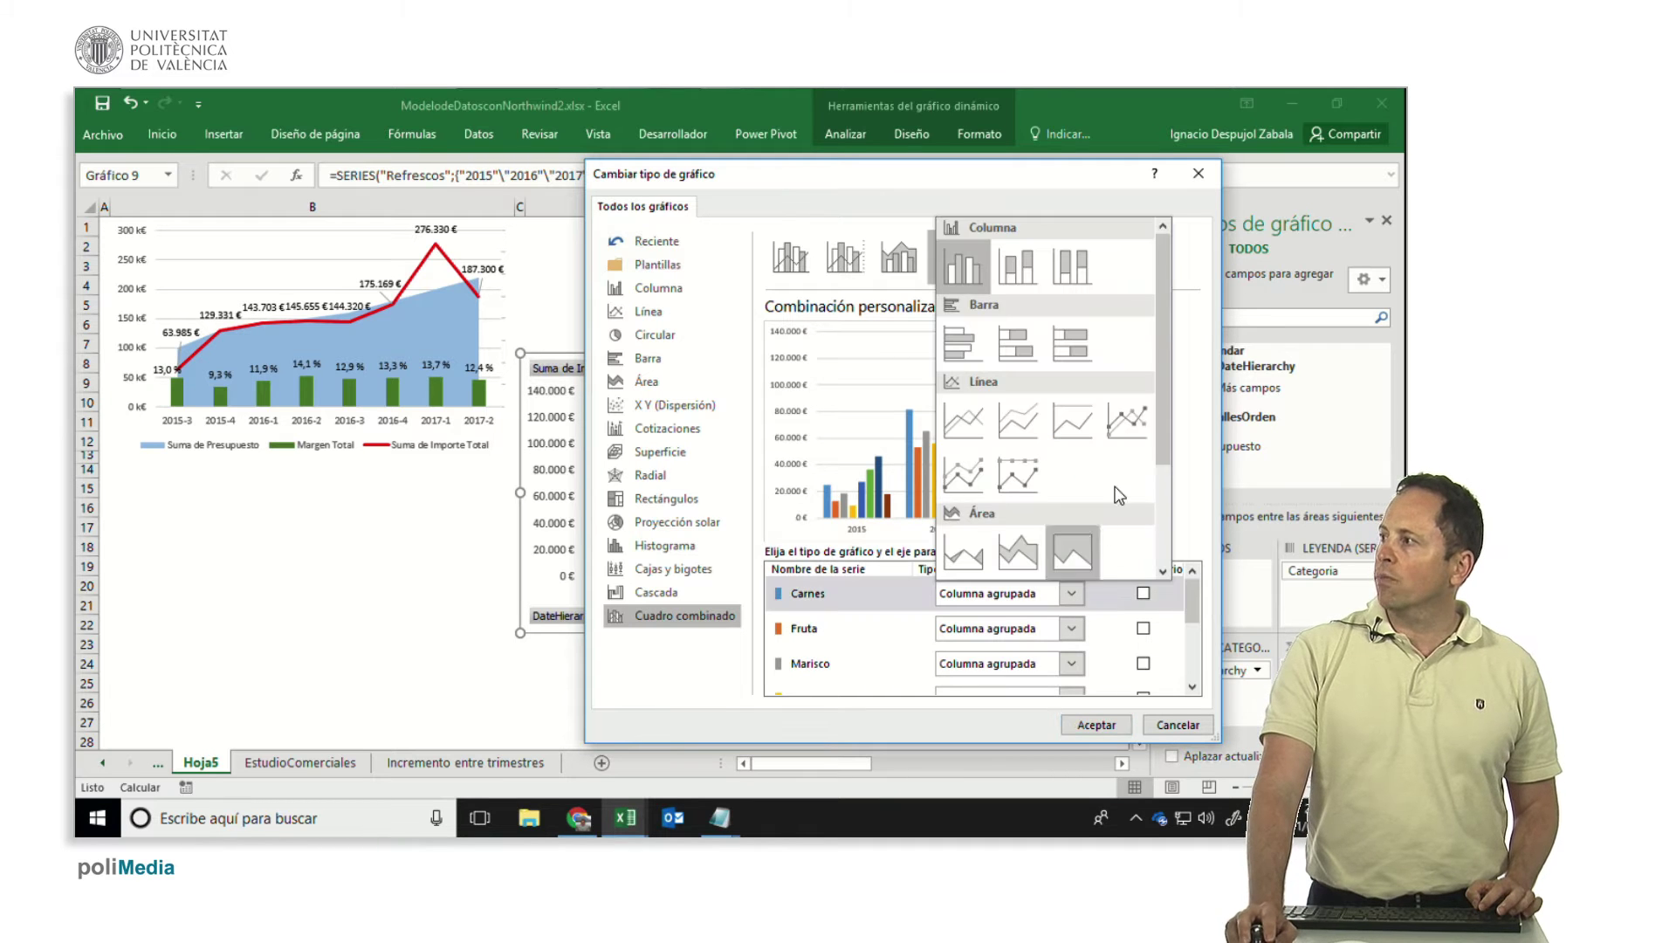
click(1133, 419)
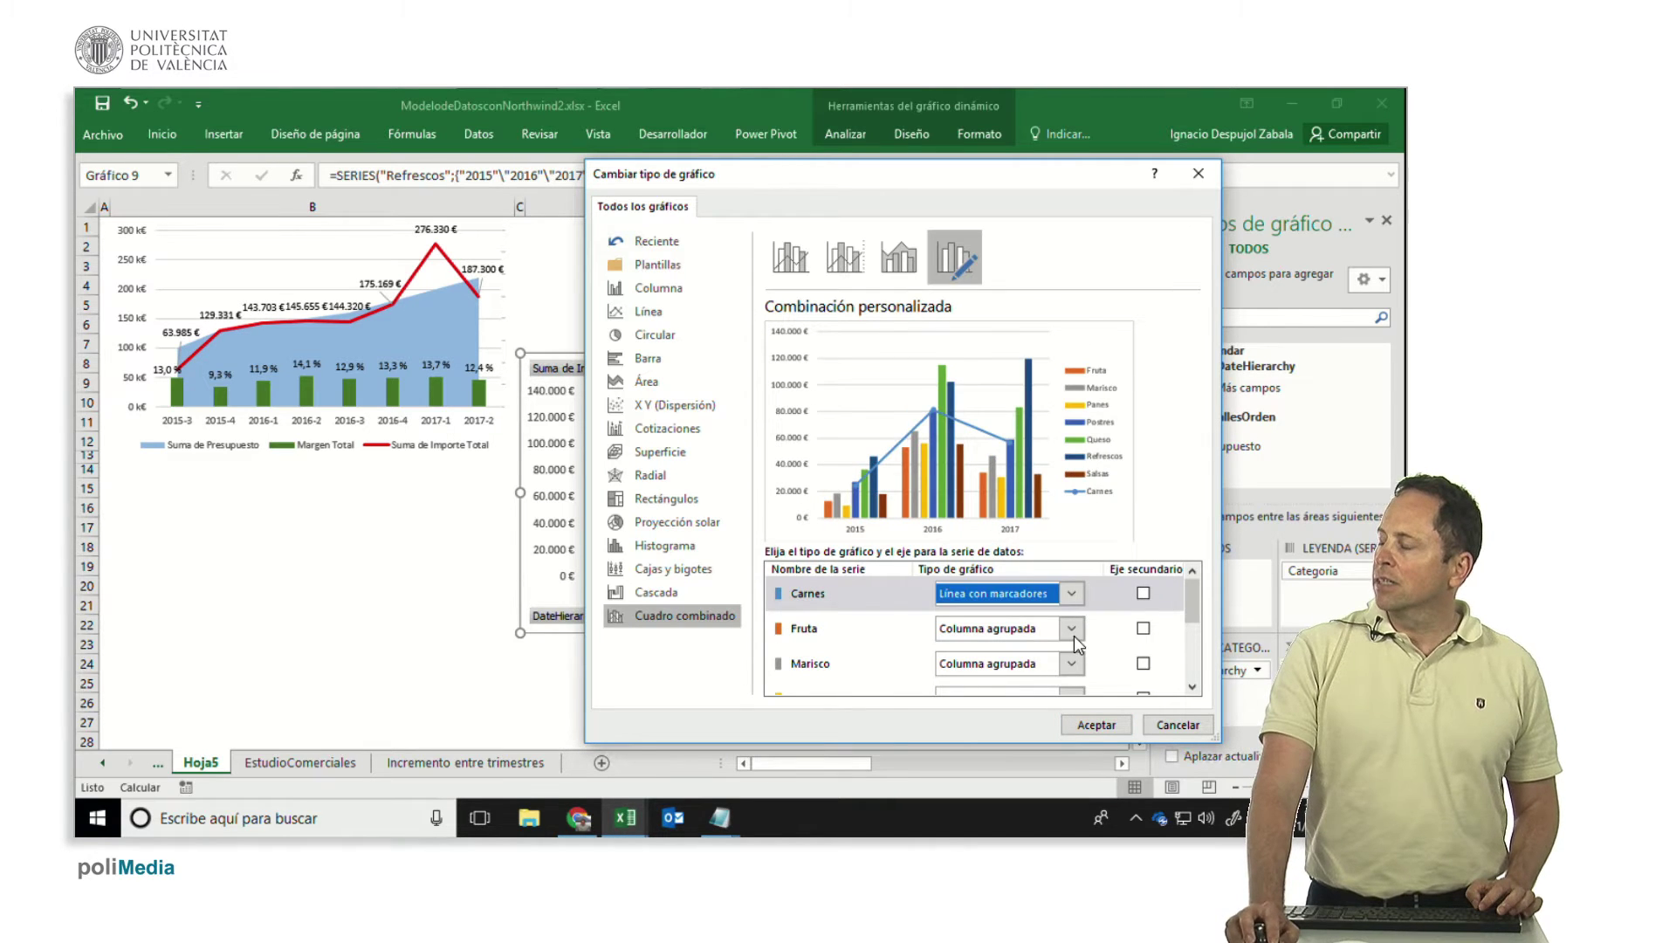
click(1072, 630)
click(1123, 453)
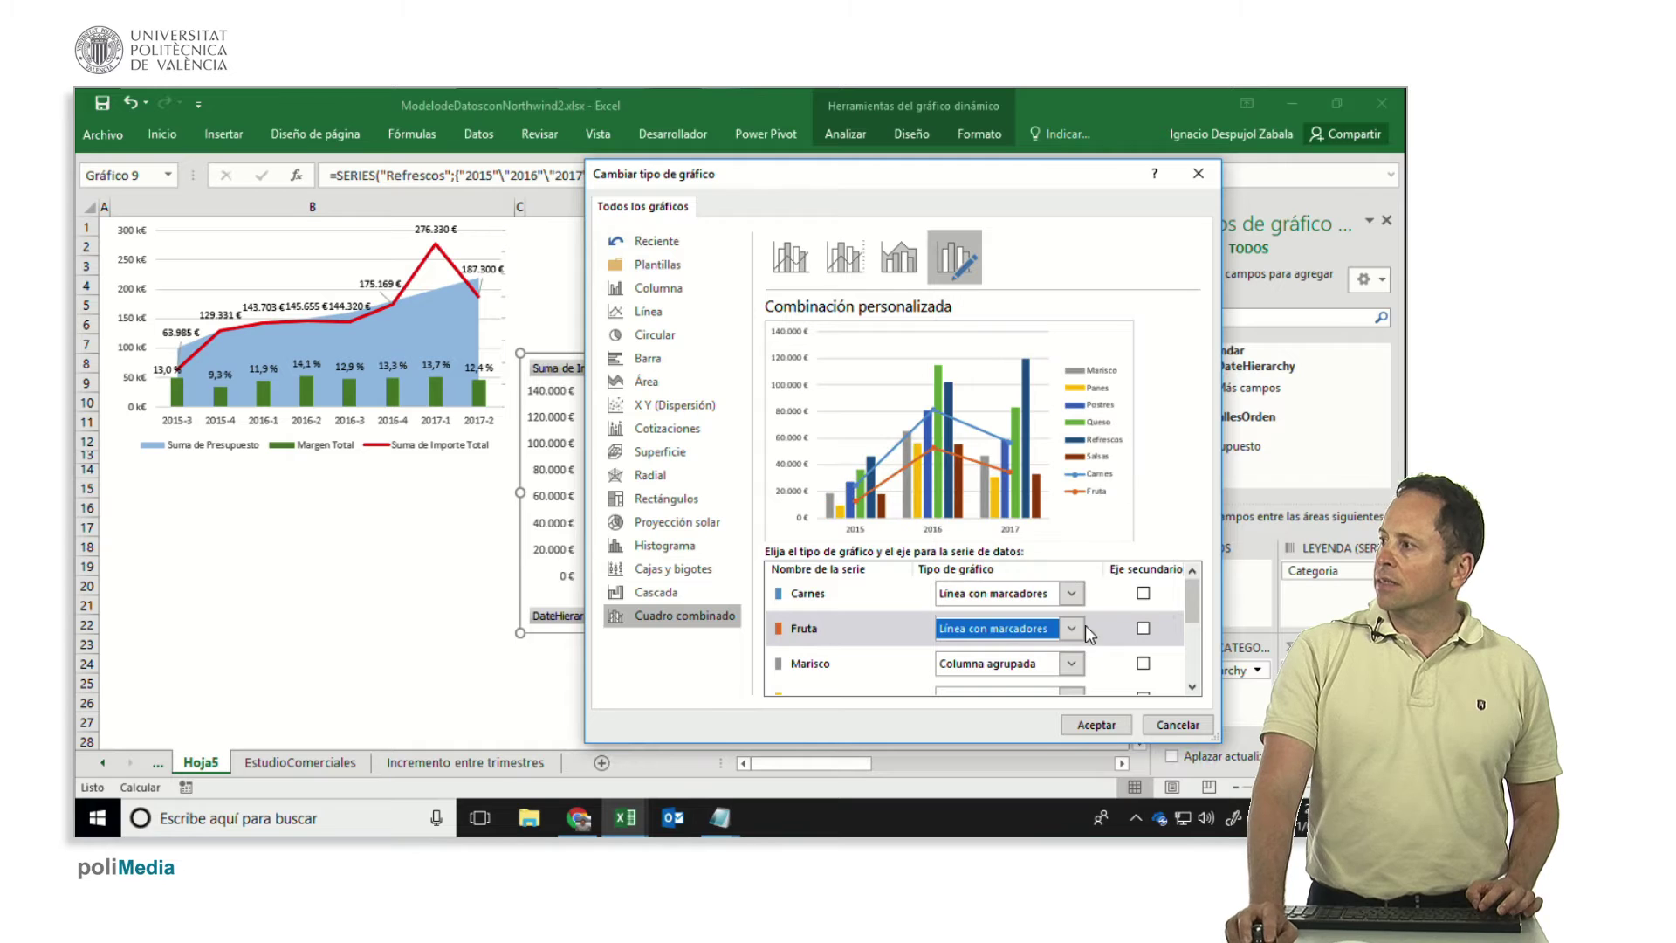
click(1068, 666)
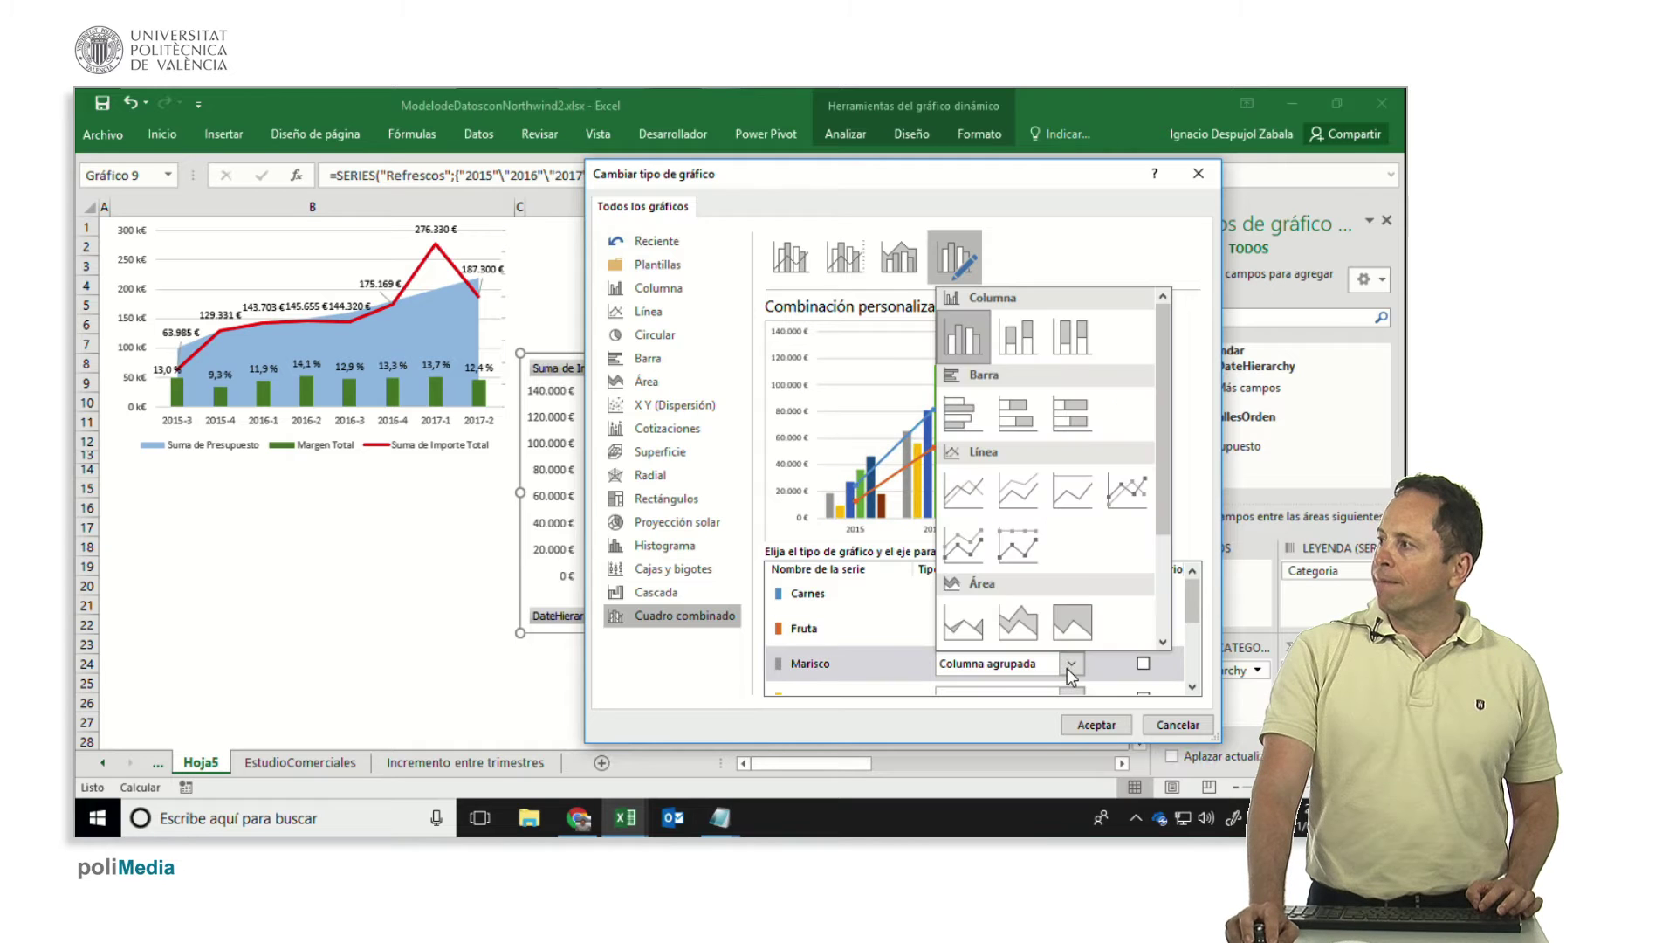
click(1119, 484)
click(1192, 687)
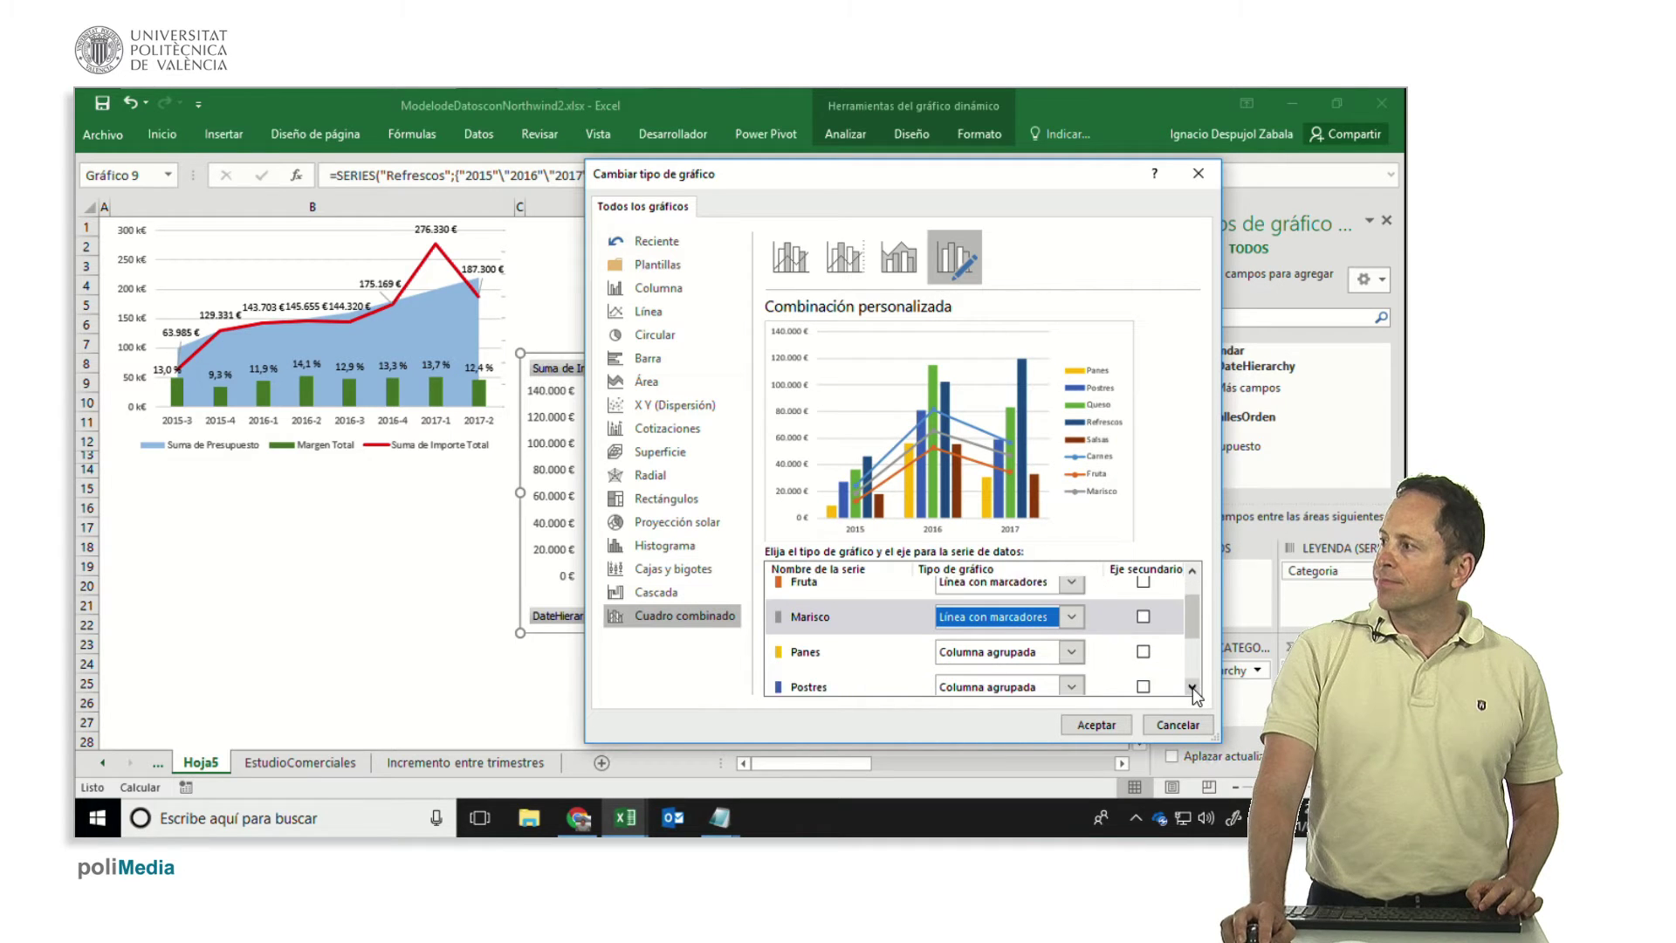
- Set Panes, Postres, Queso, Refrescos and Salsas series to Línea con marcadores as well
click(1072, 623)
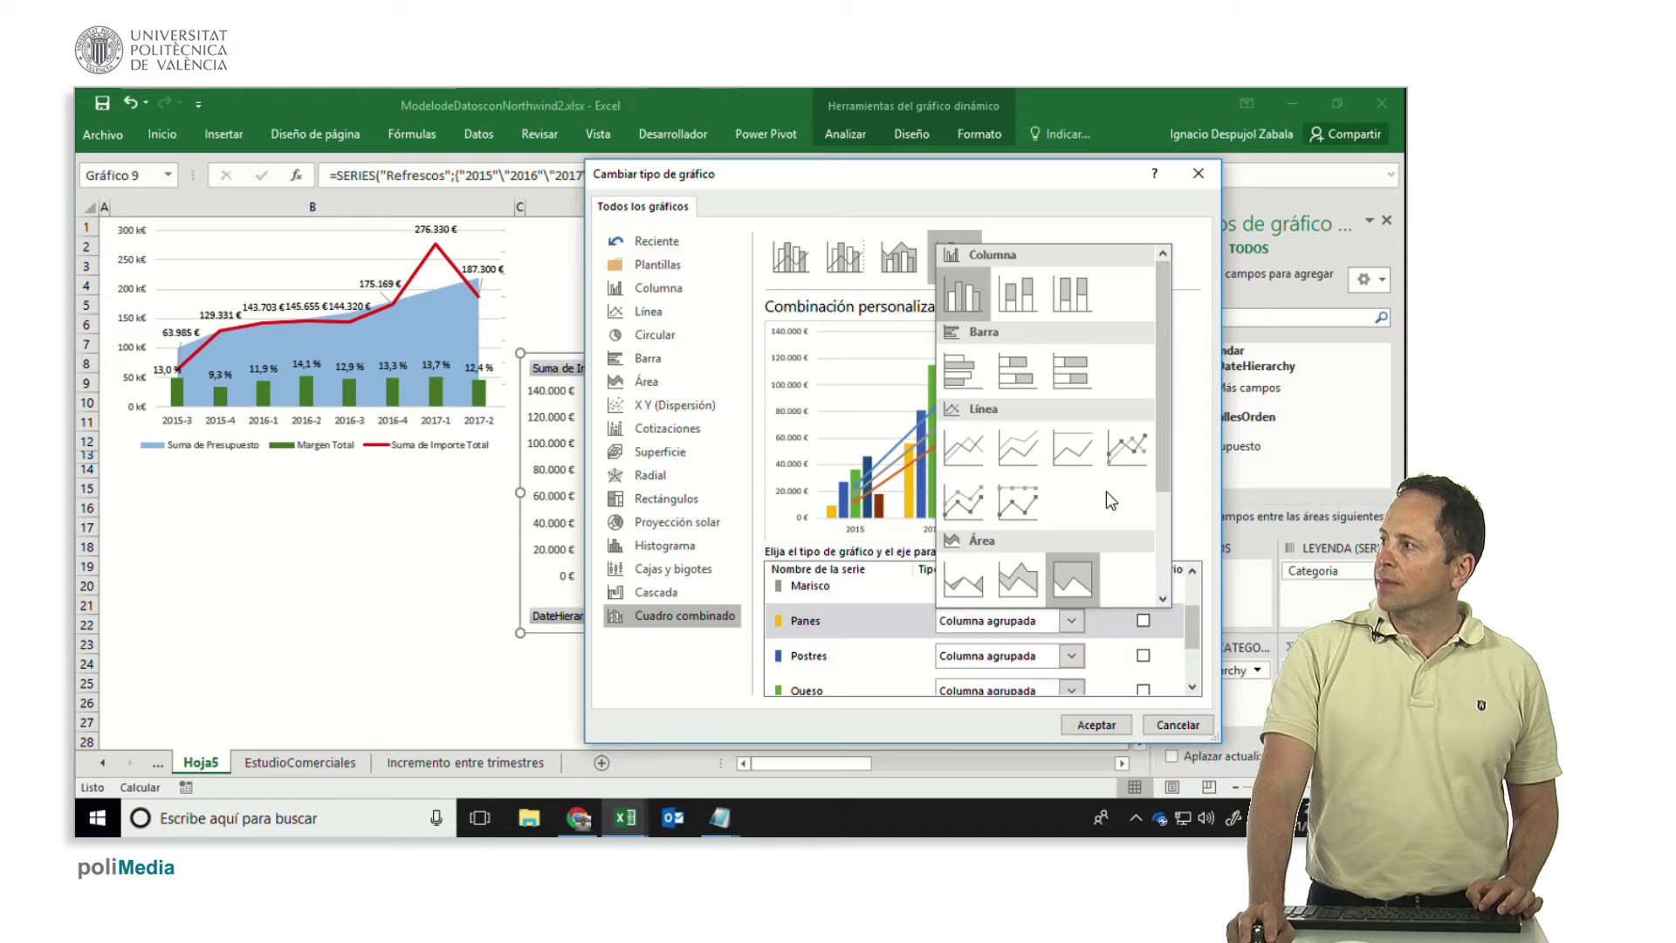
click(1140, 435)
click(1074, 657)
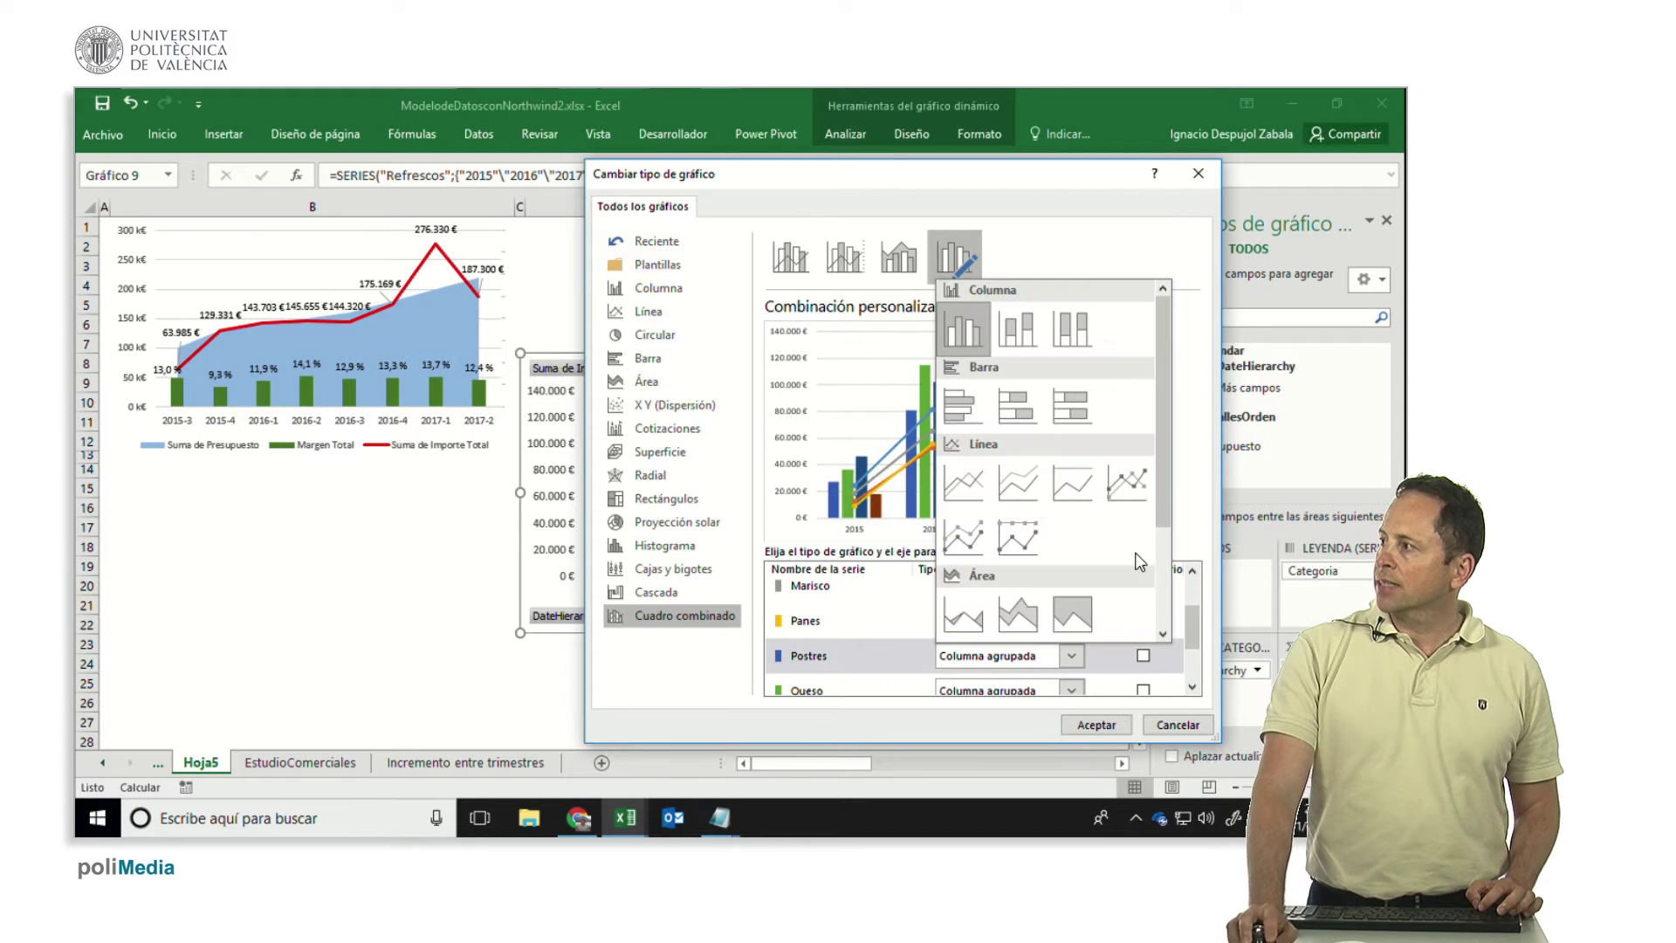
click(1141, 479)
click(1071, 690)
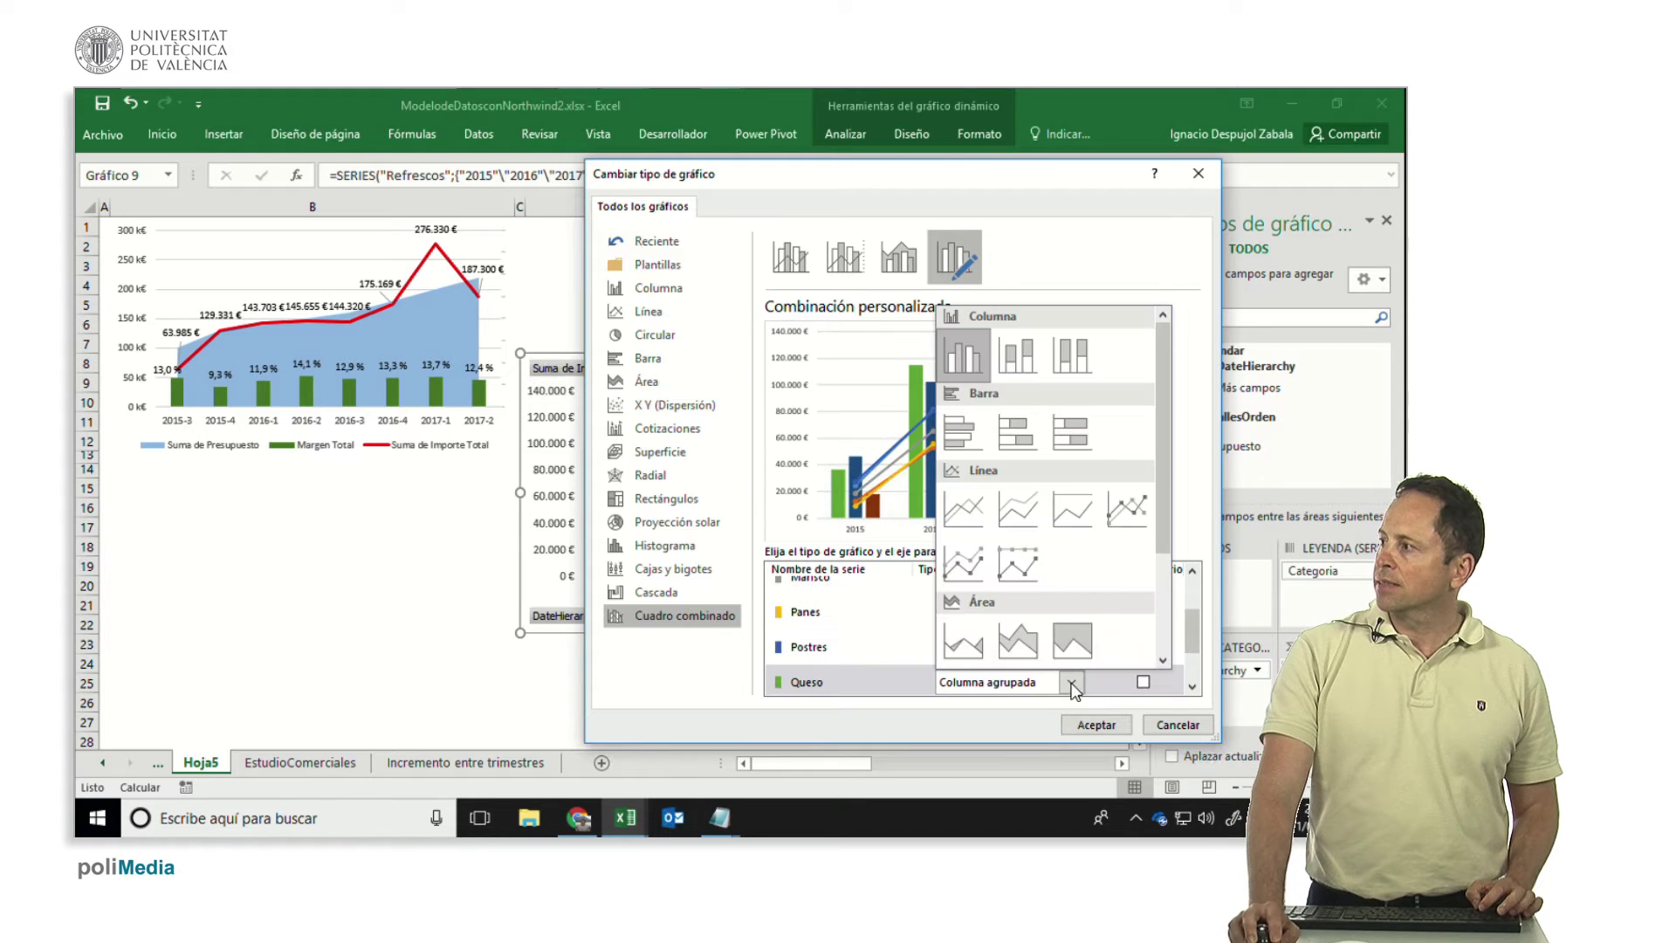
click(1133, 499)
scroll(1192, 686, down, 3)
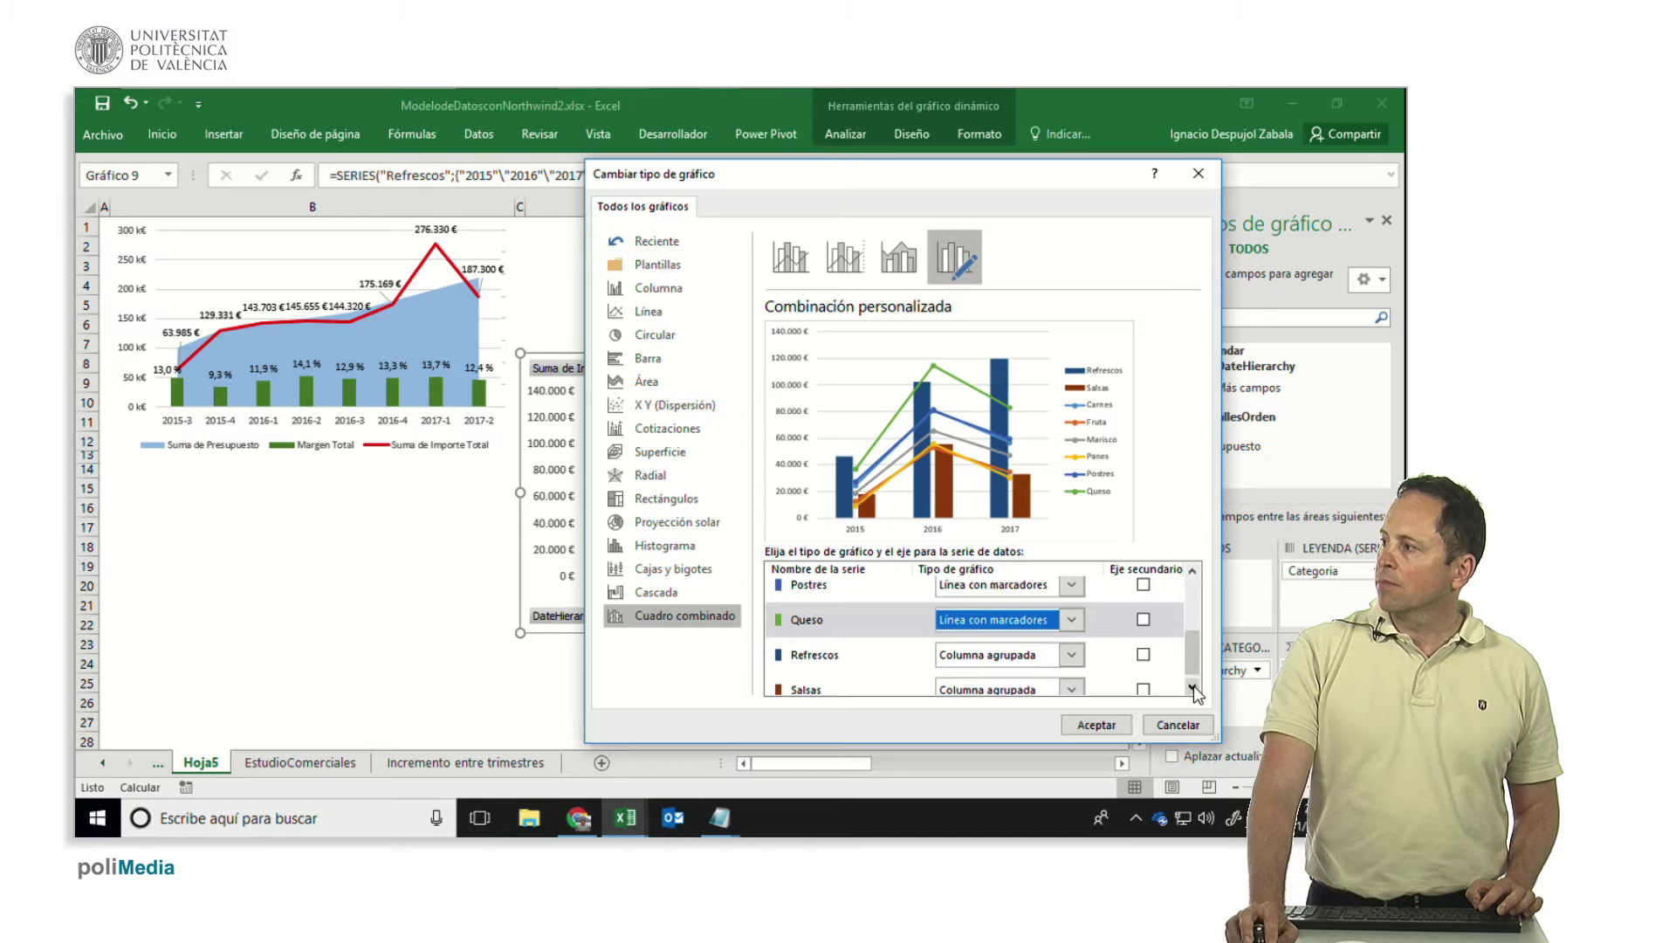
click(1076, 637)
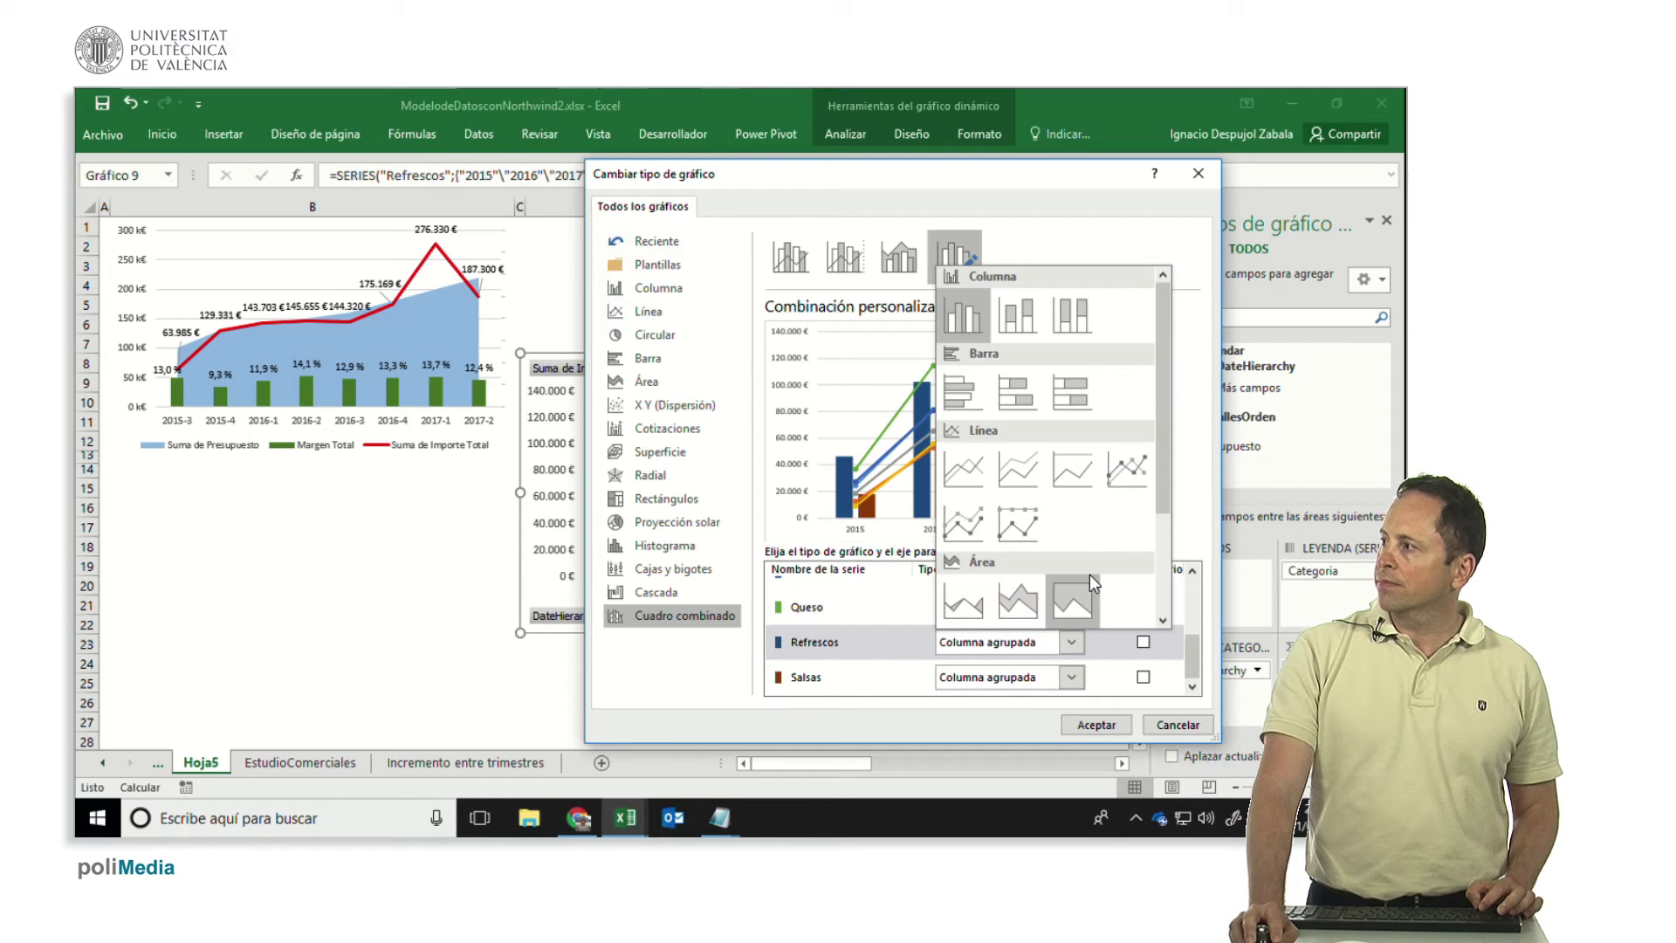
click(1125, 477)
click(1074, 685)
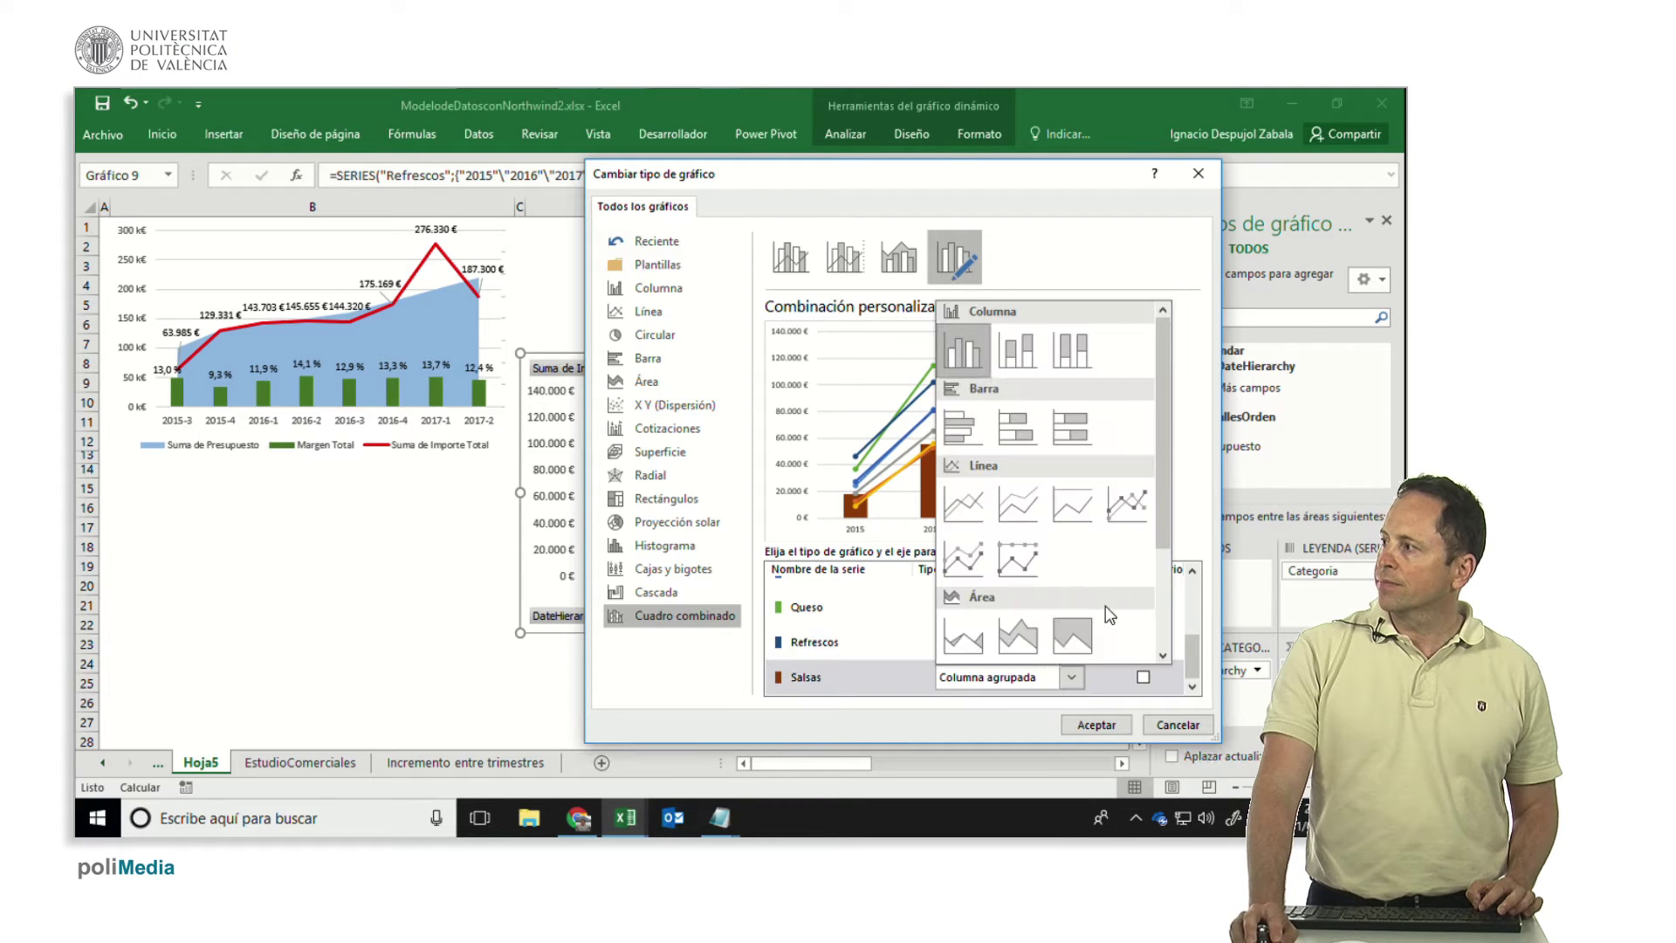
click(1115, 516)
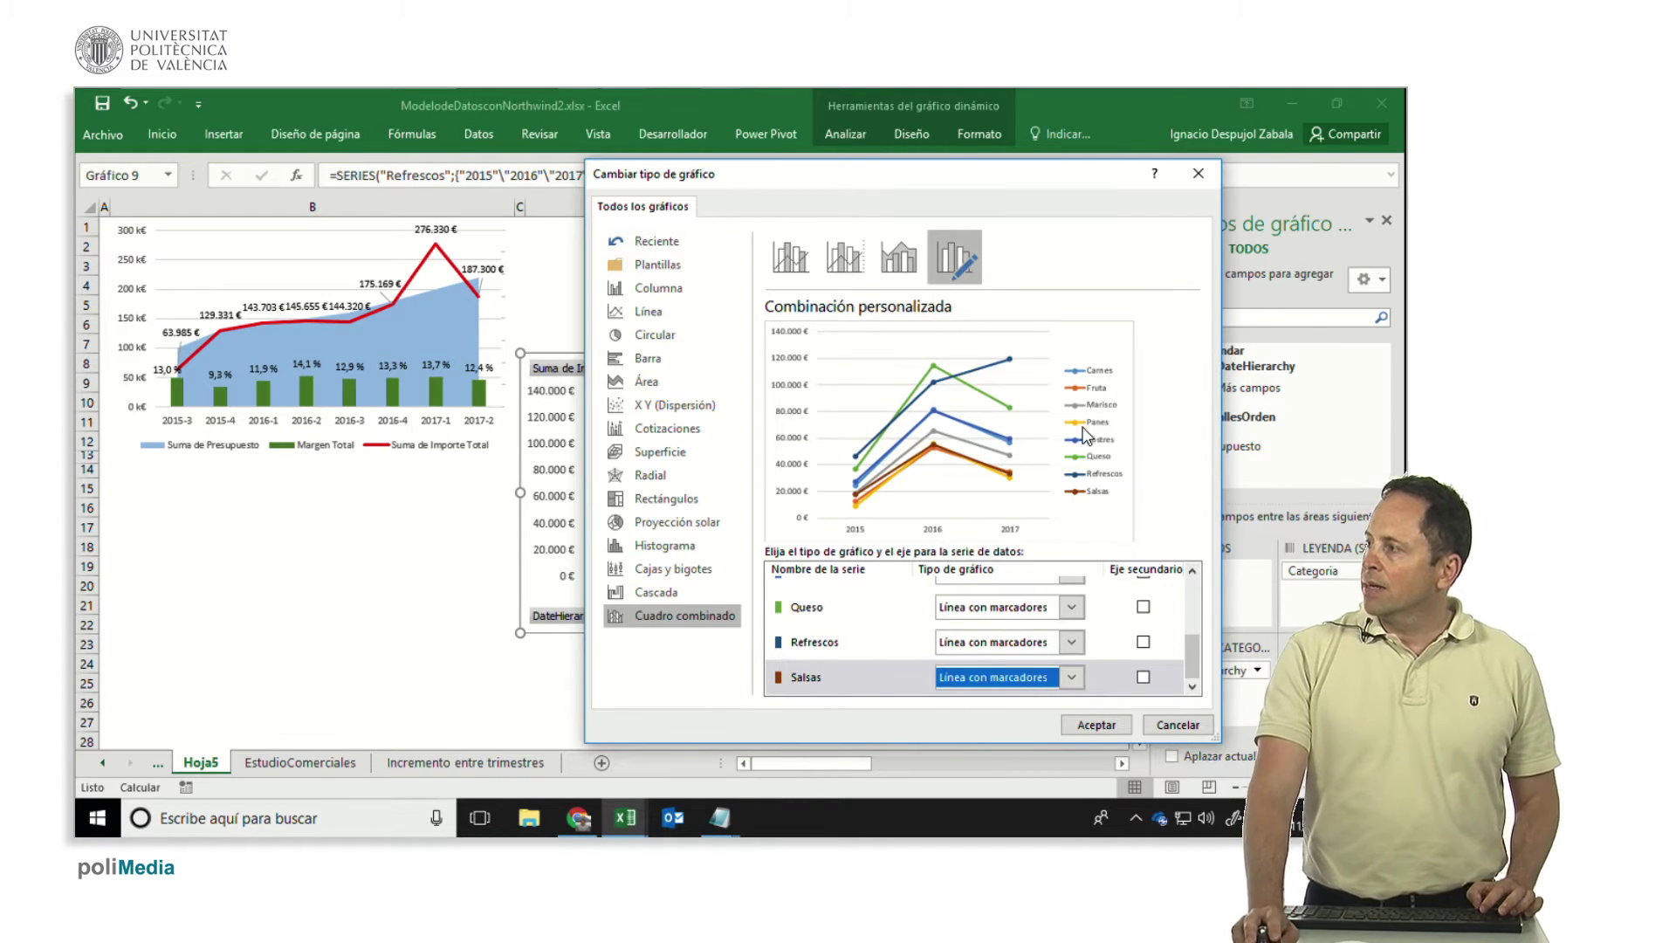
- Apply the line chart types, move the legend to Inferior, and hide Campos de gráfico
click(1097, 723)
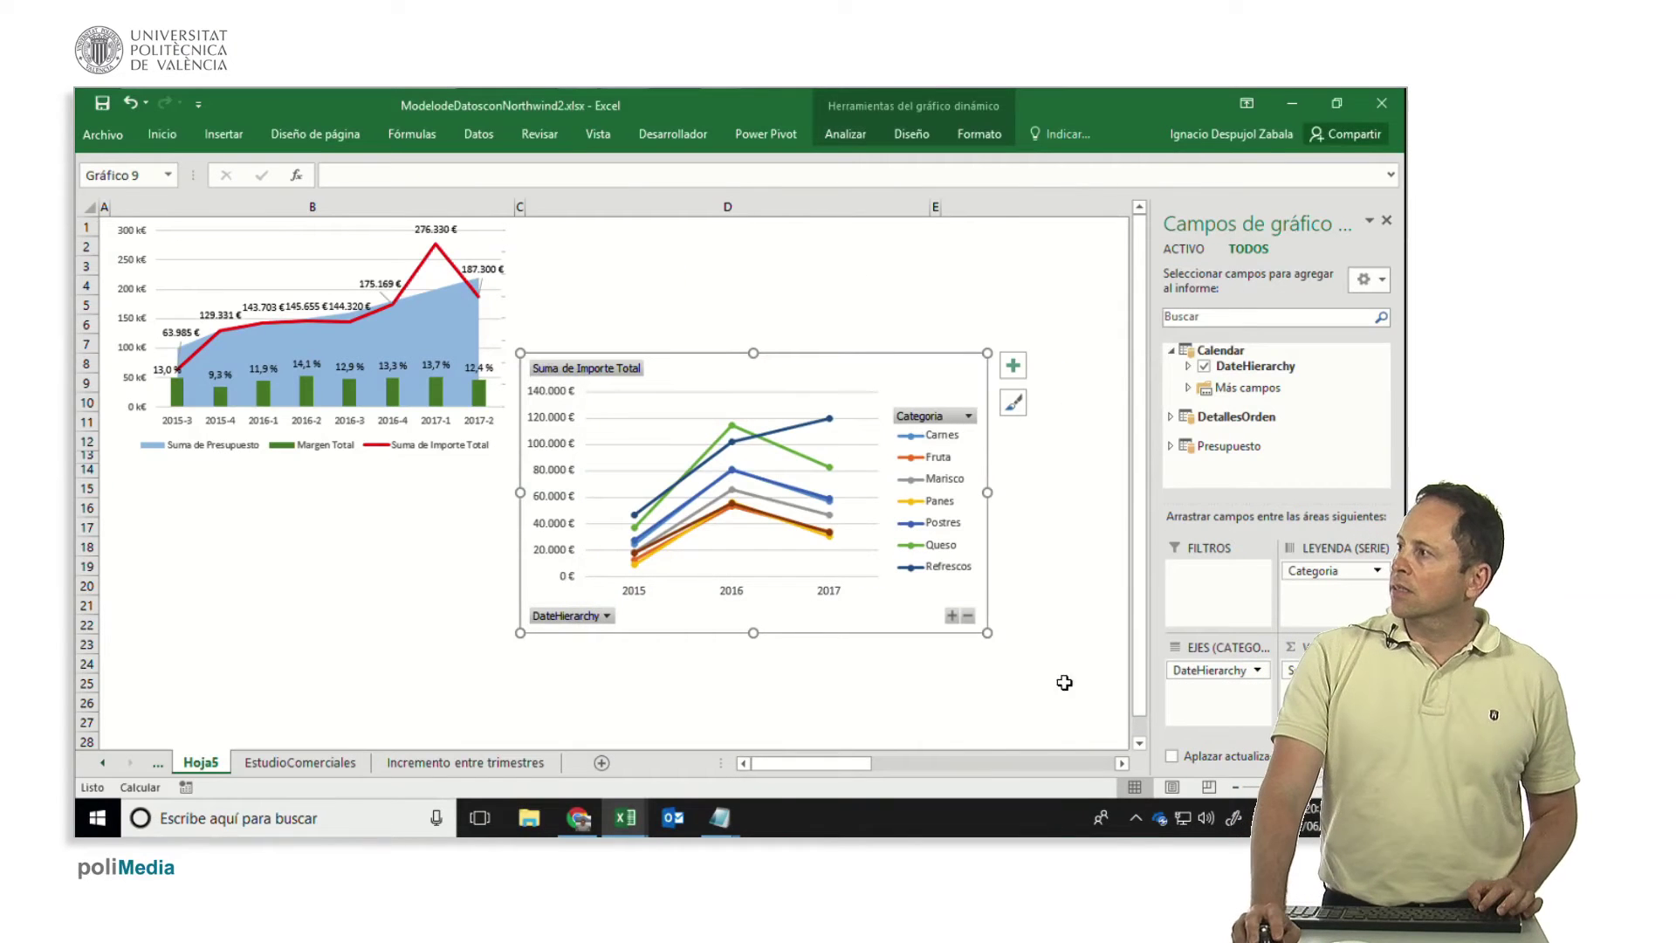
click(949, 465)
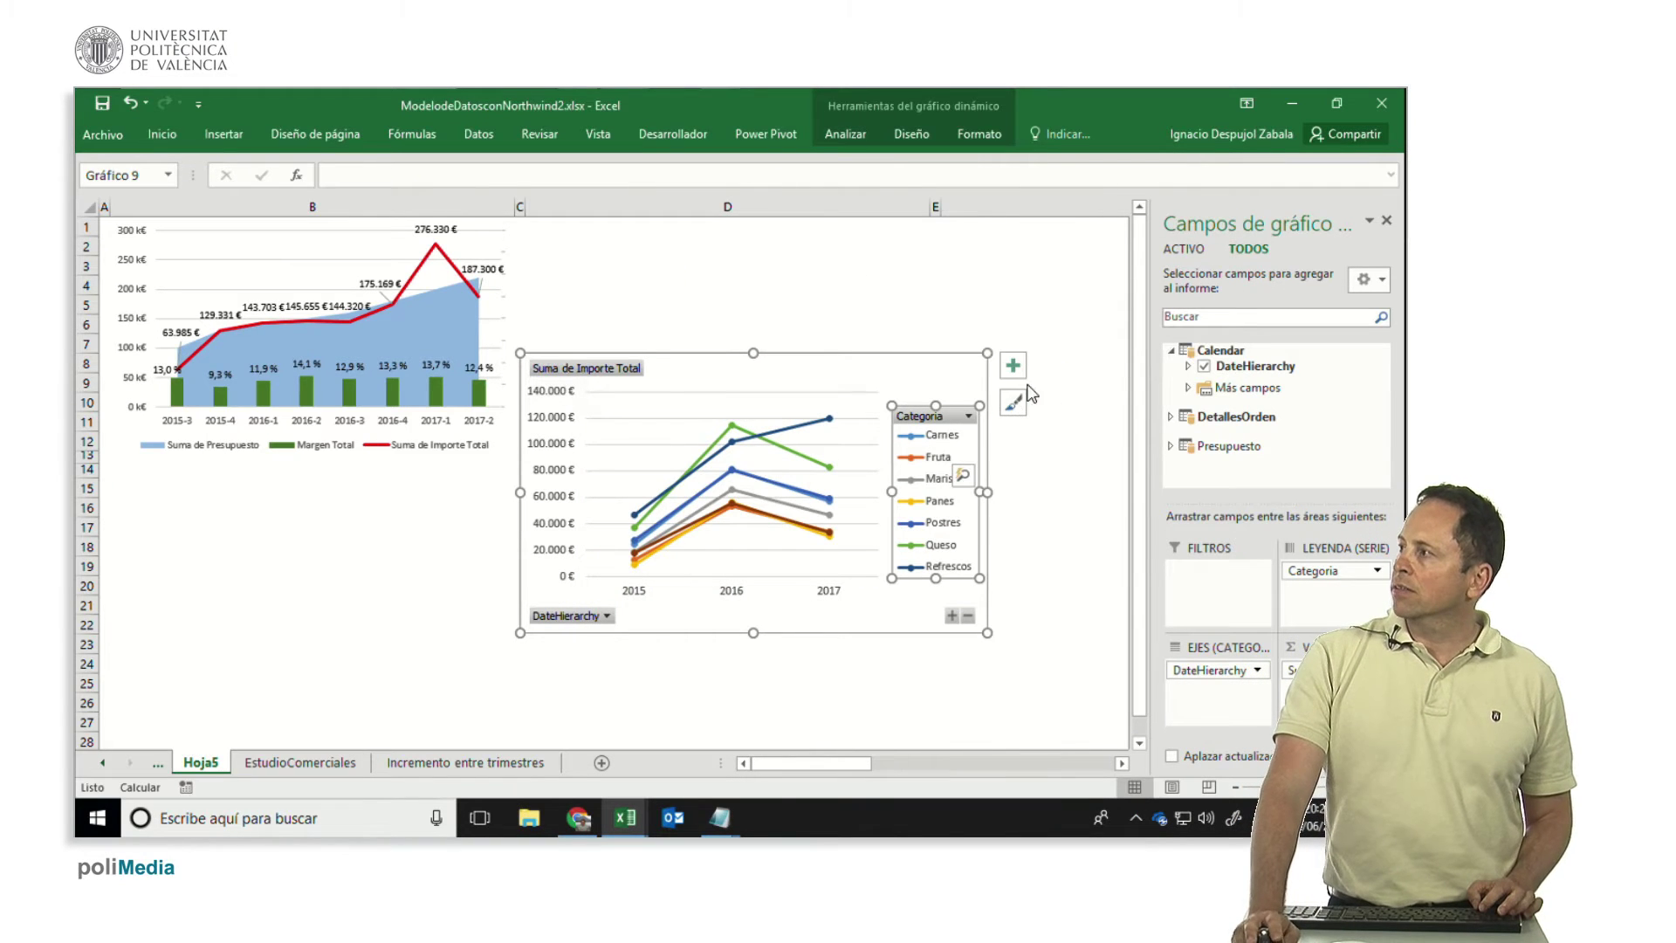
right_click(938, 487)
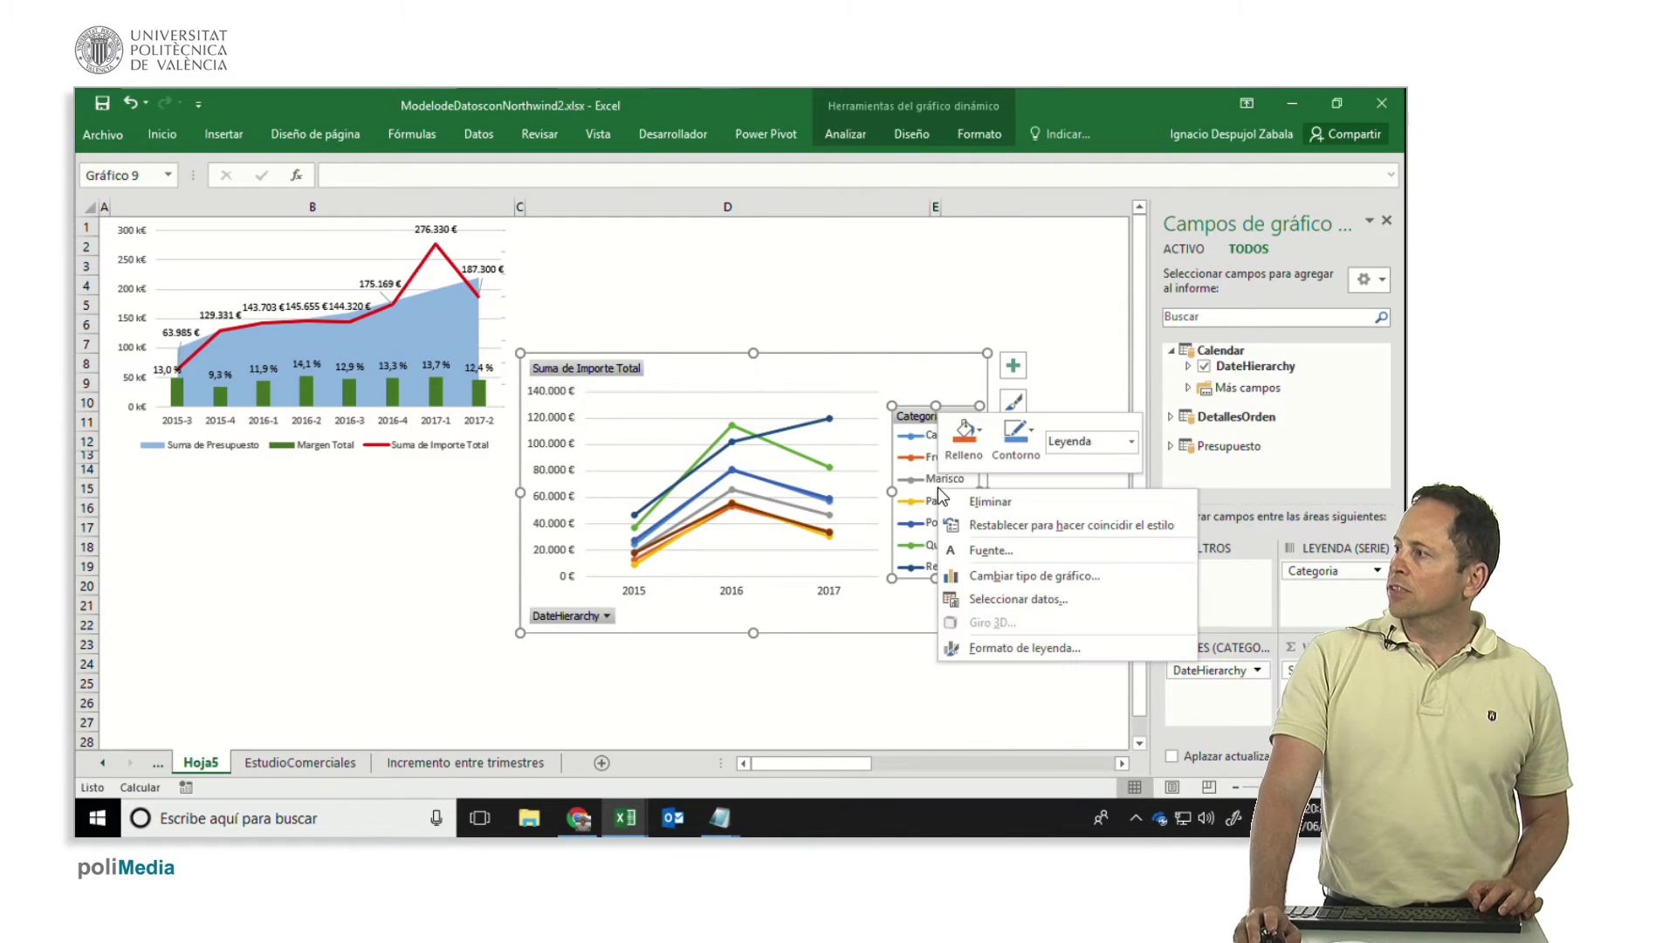
click(995, 646)
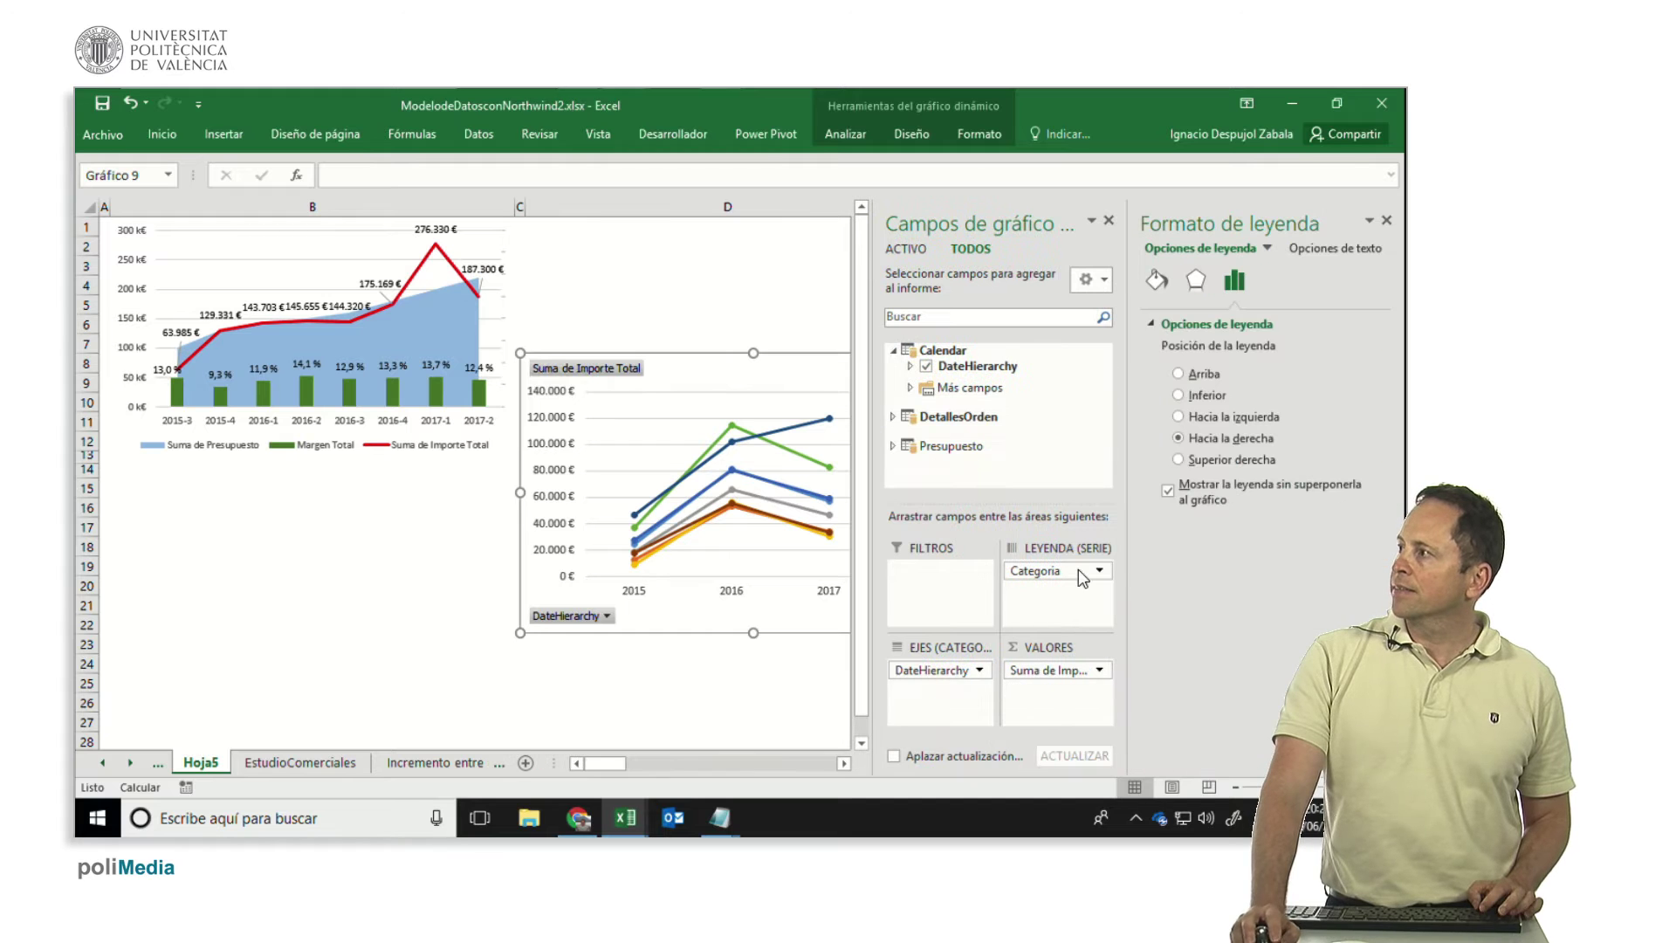
click(1180, 396)
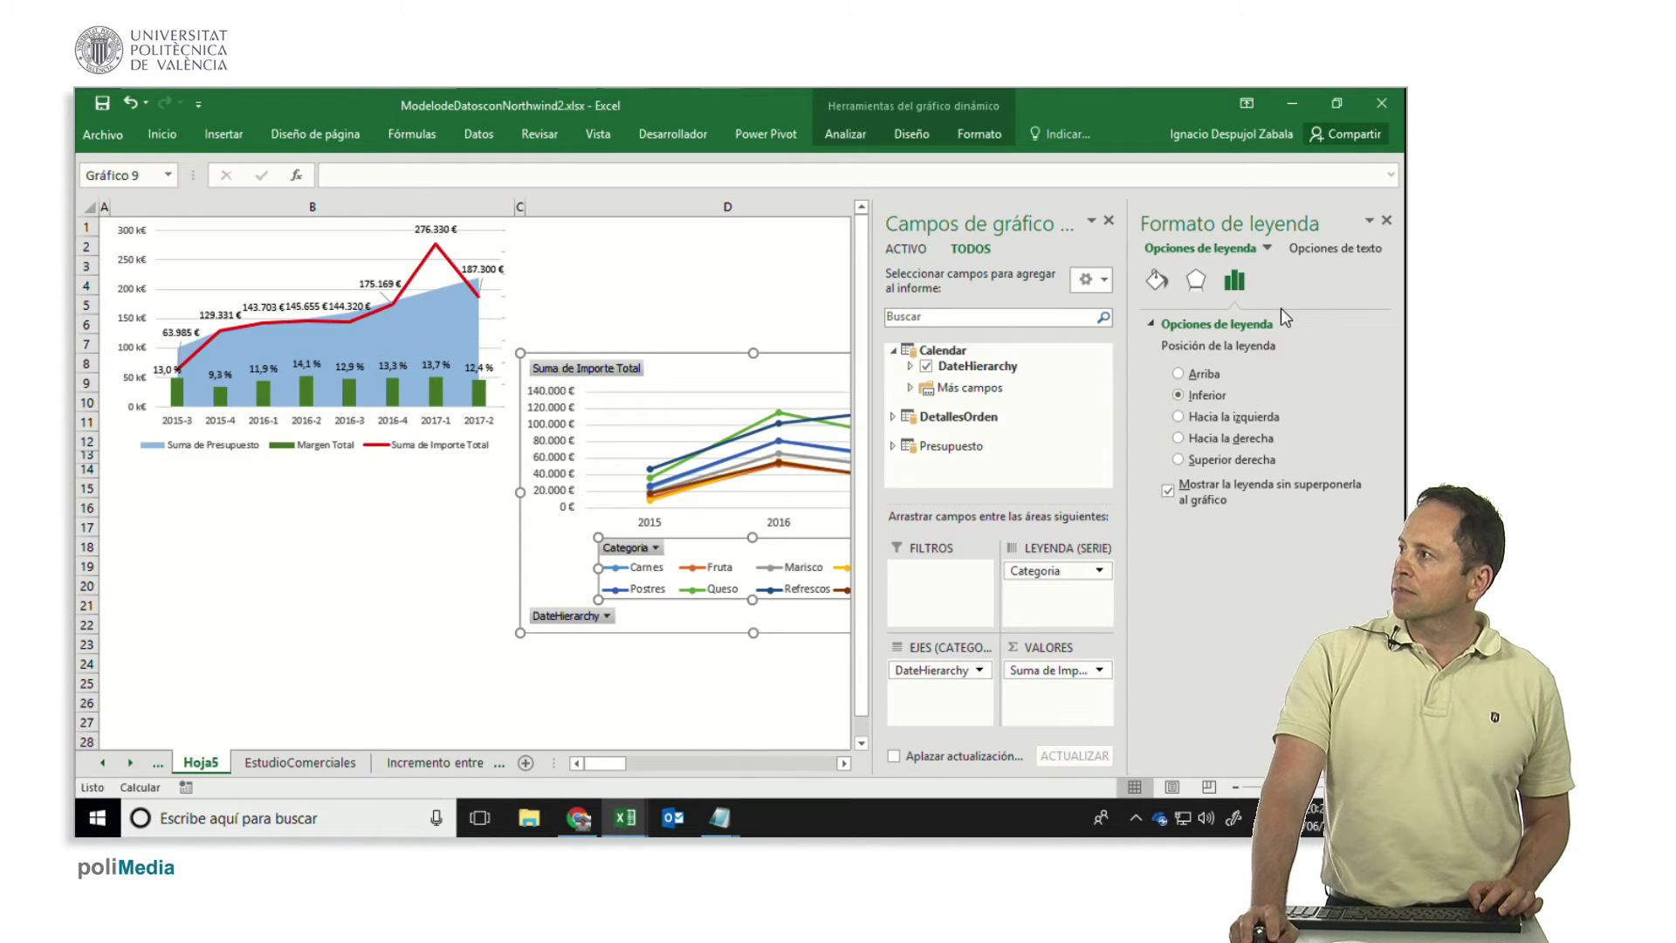
click(1110, 222)
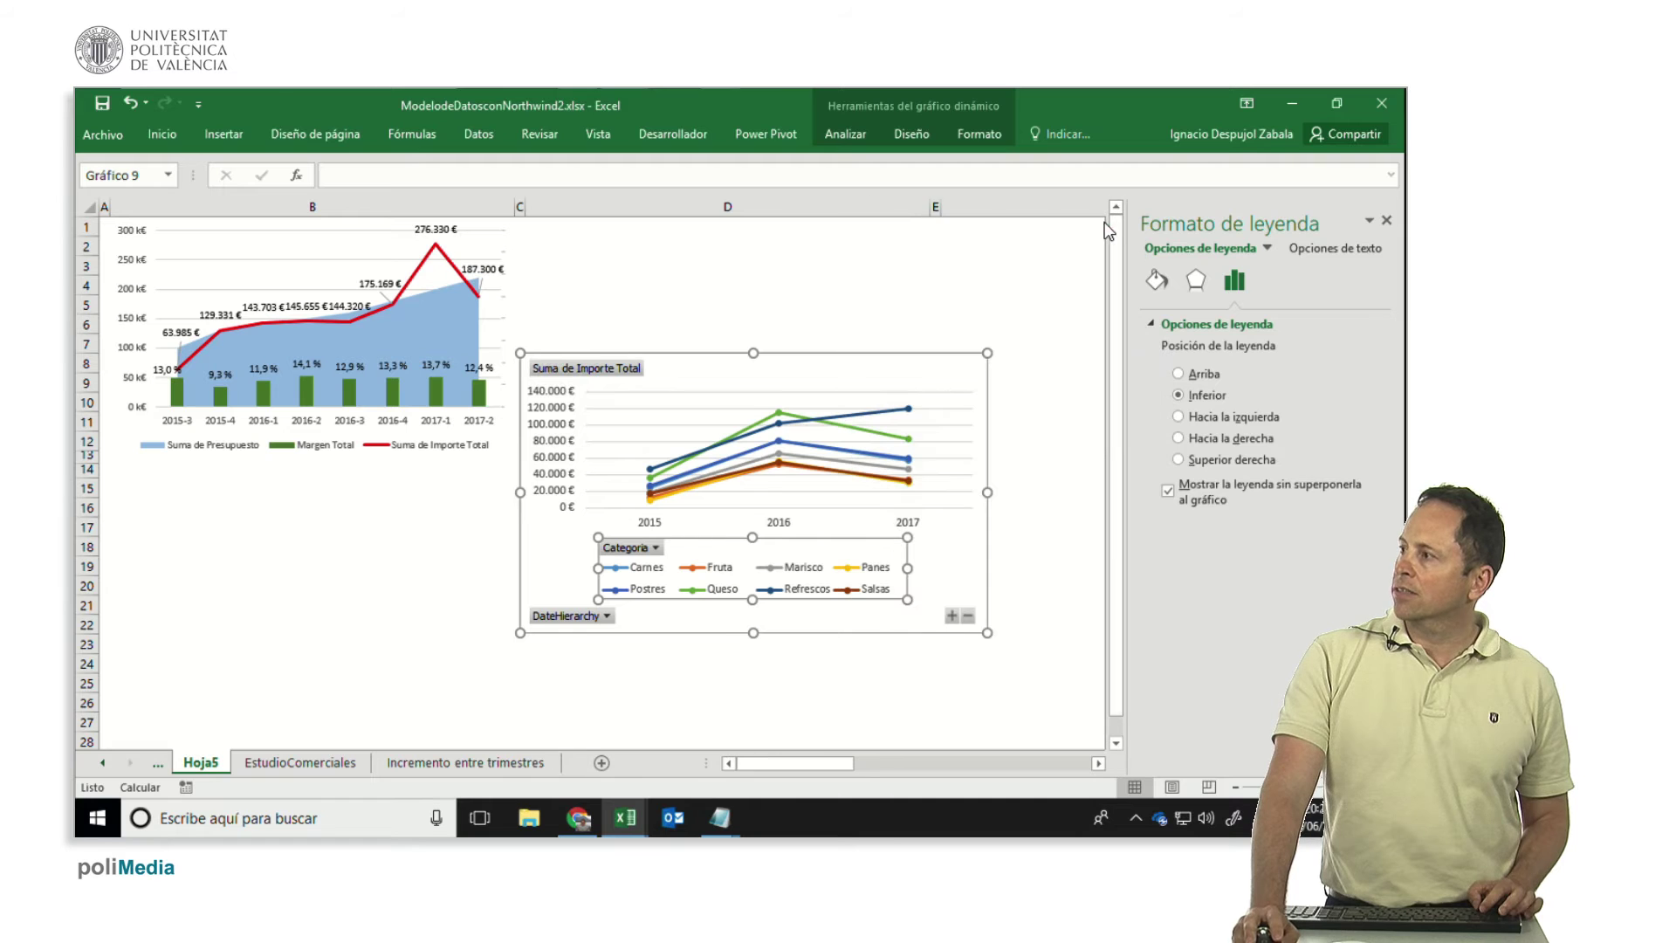
- Shrink the legend text to 7 points with Disminuir tamaño de fuente
click(166, 135)
click(350, 169)
click(350, 168)
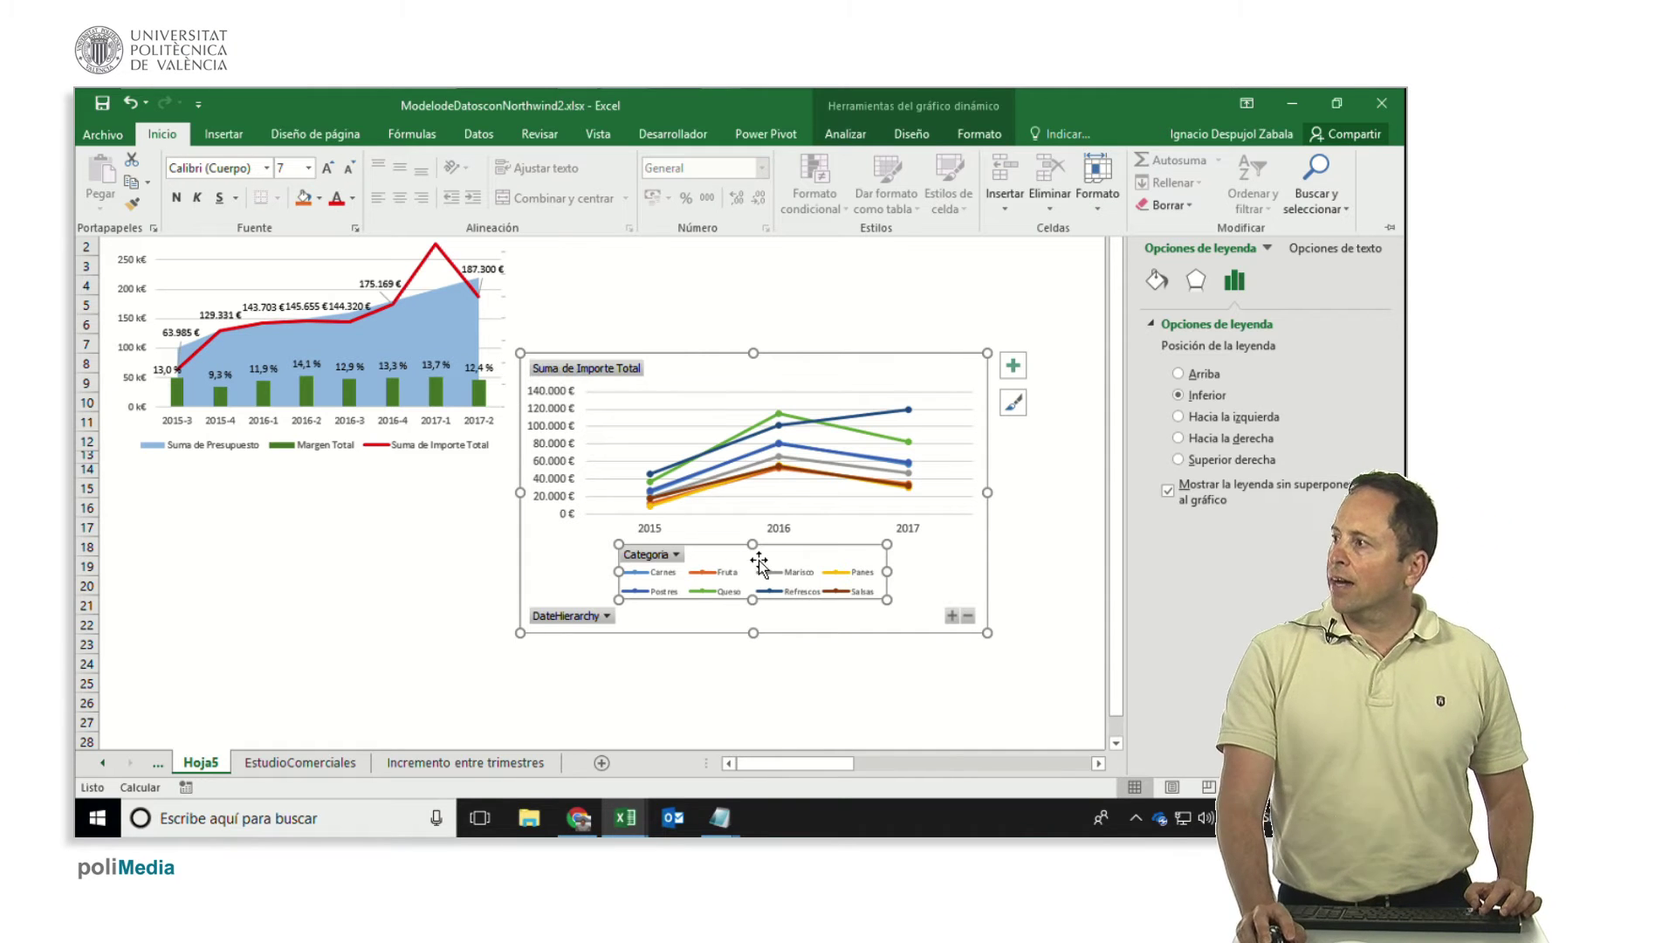
click(949, 617)
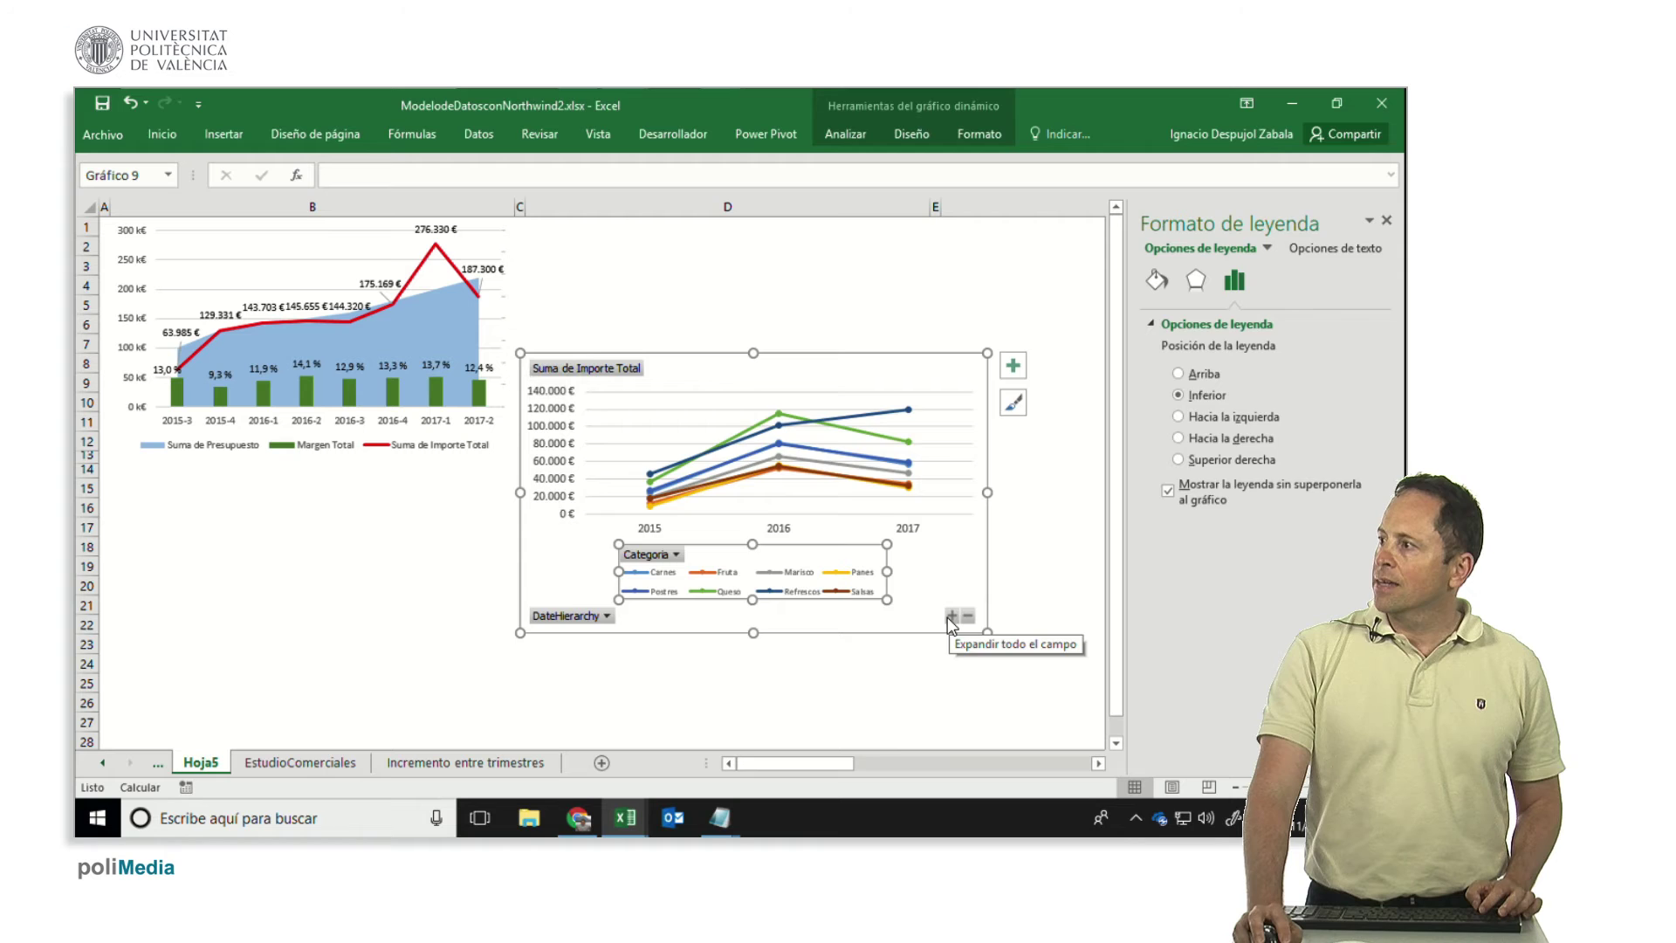
click(952, 616)
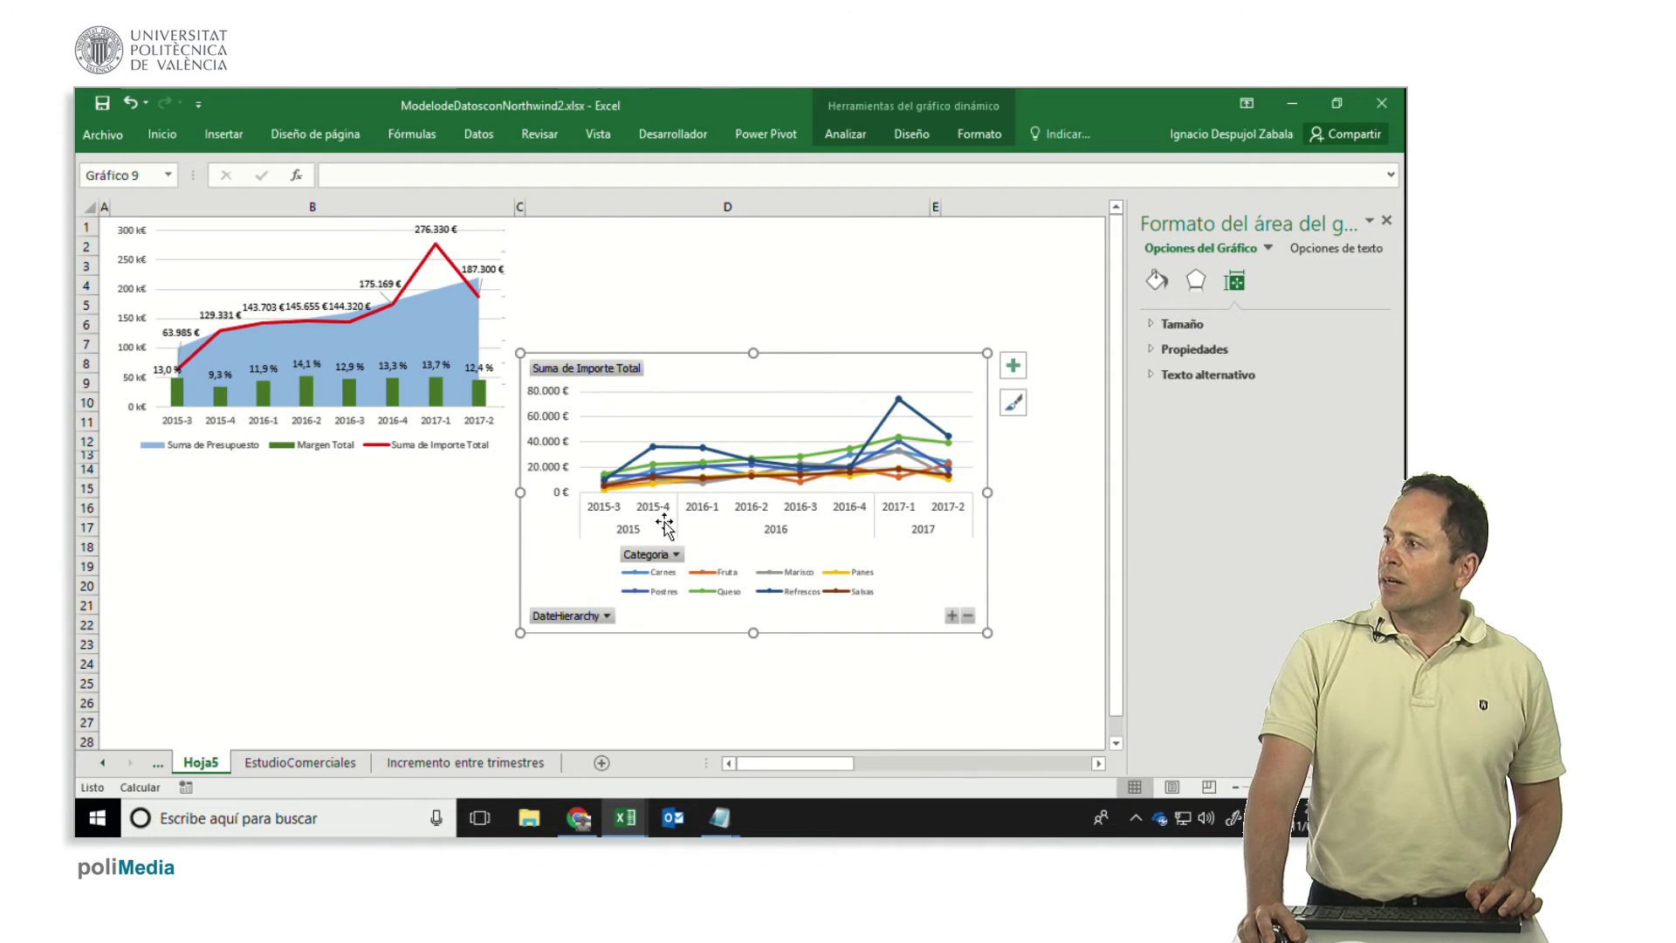
click(968, 618)
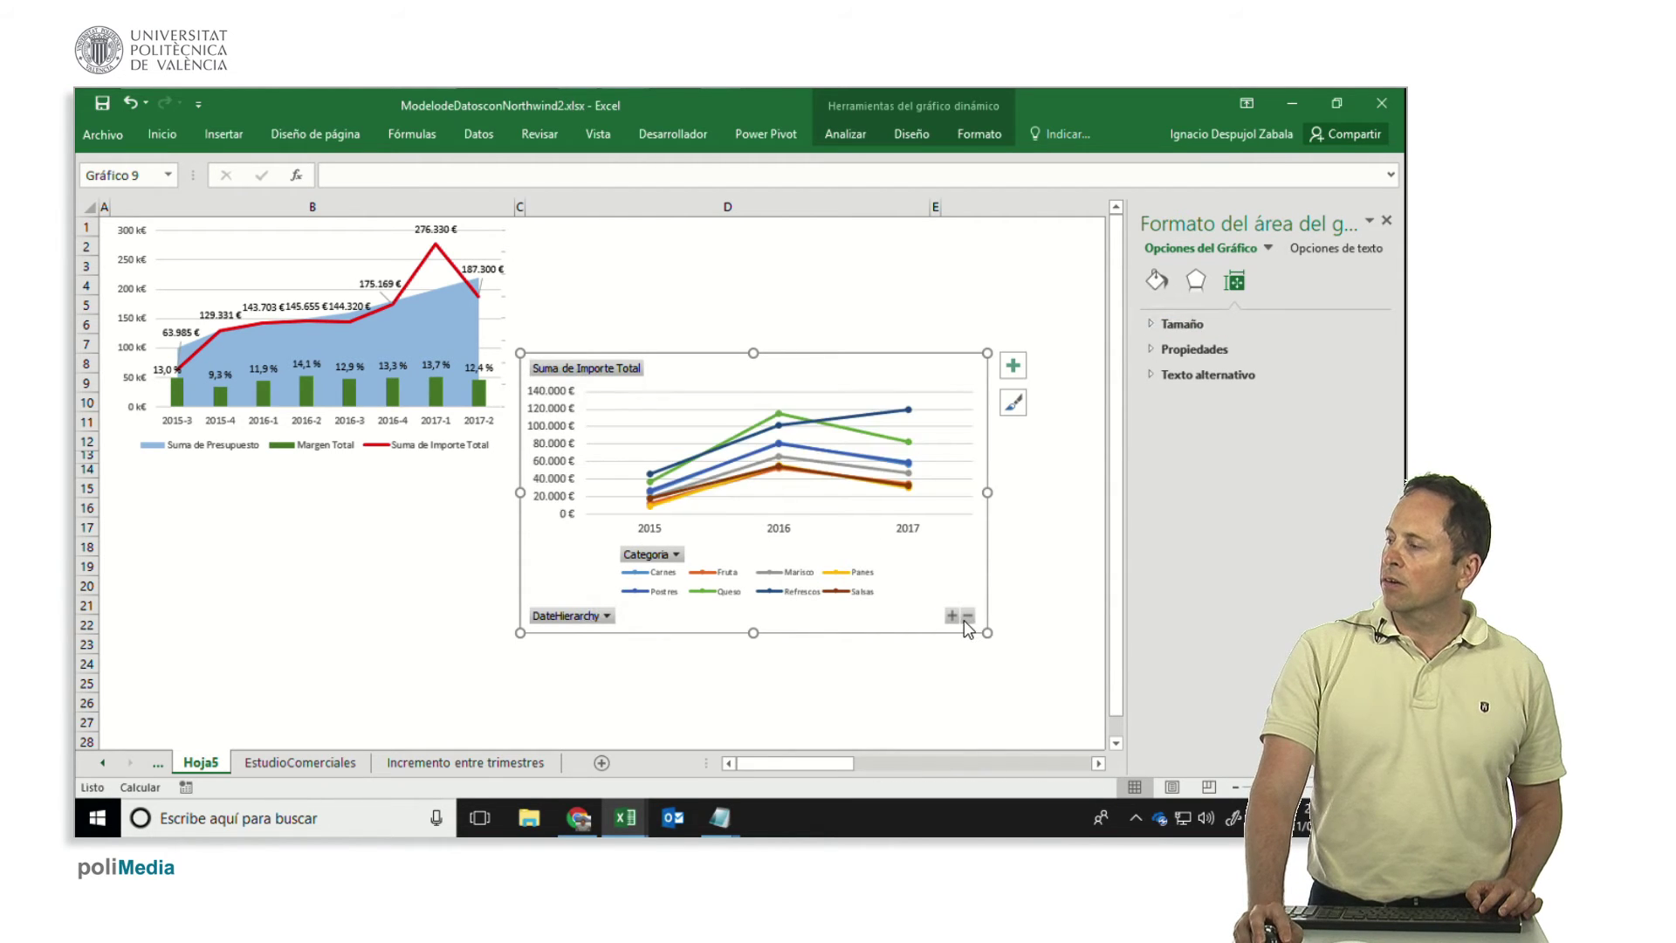
click(952, 616)
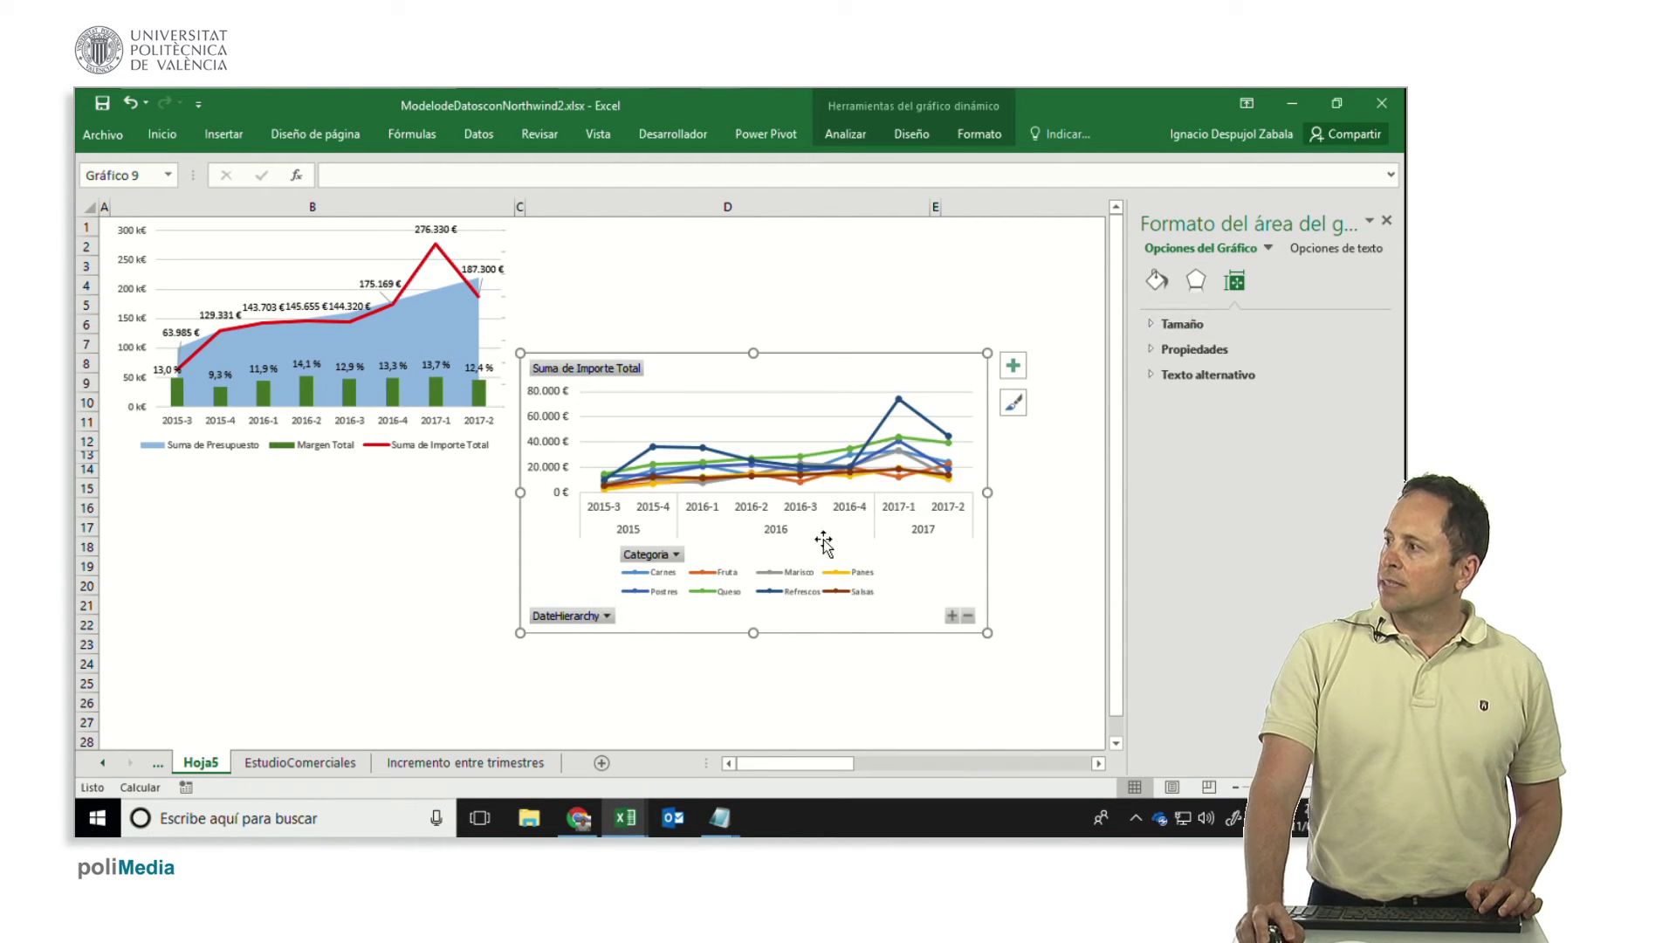
click(951, 616)
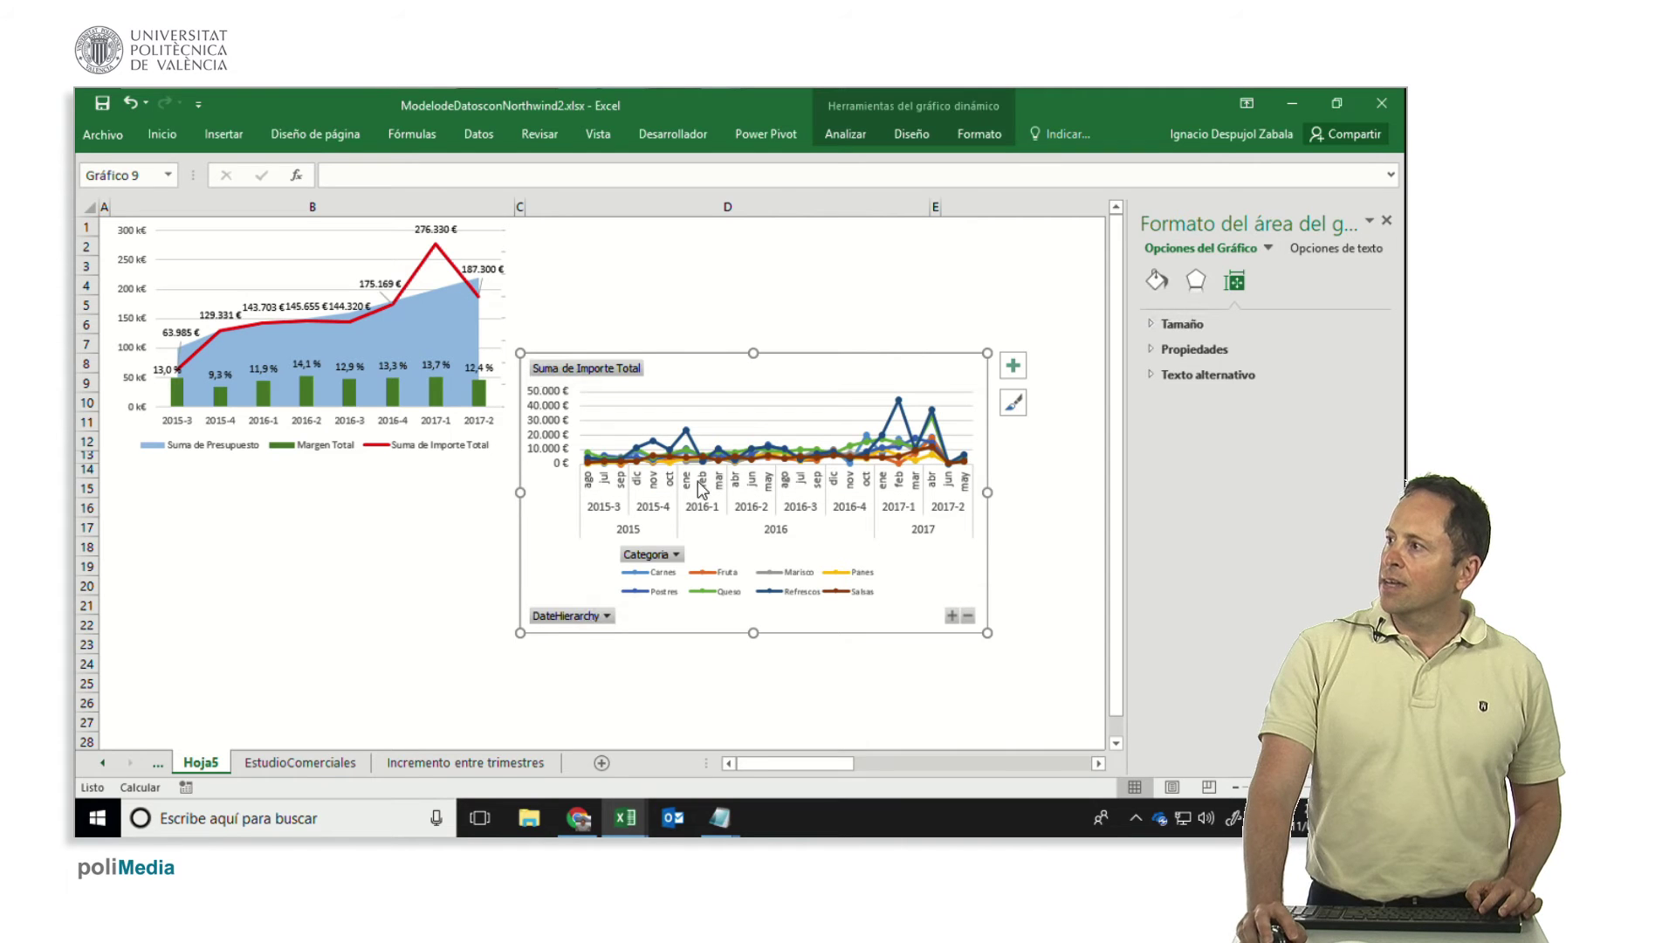
click(951, 618)
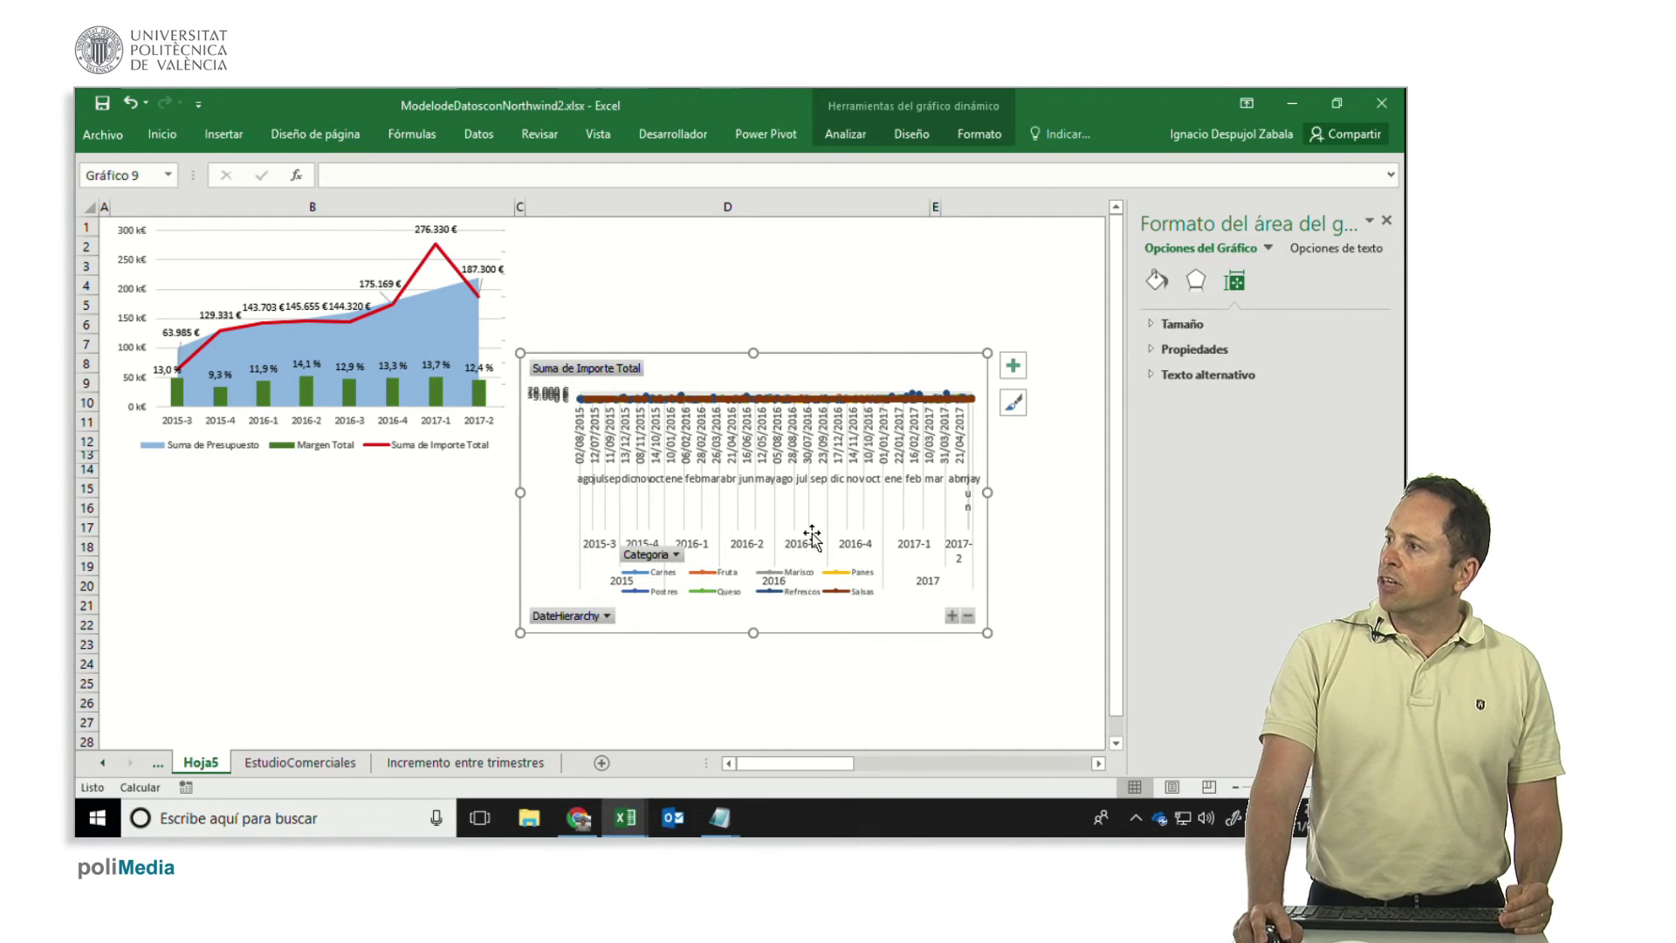
click(967, 616)
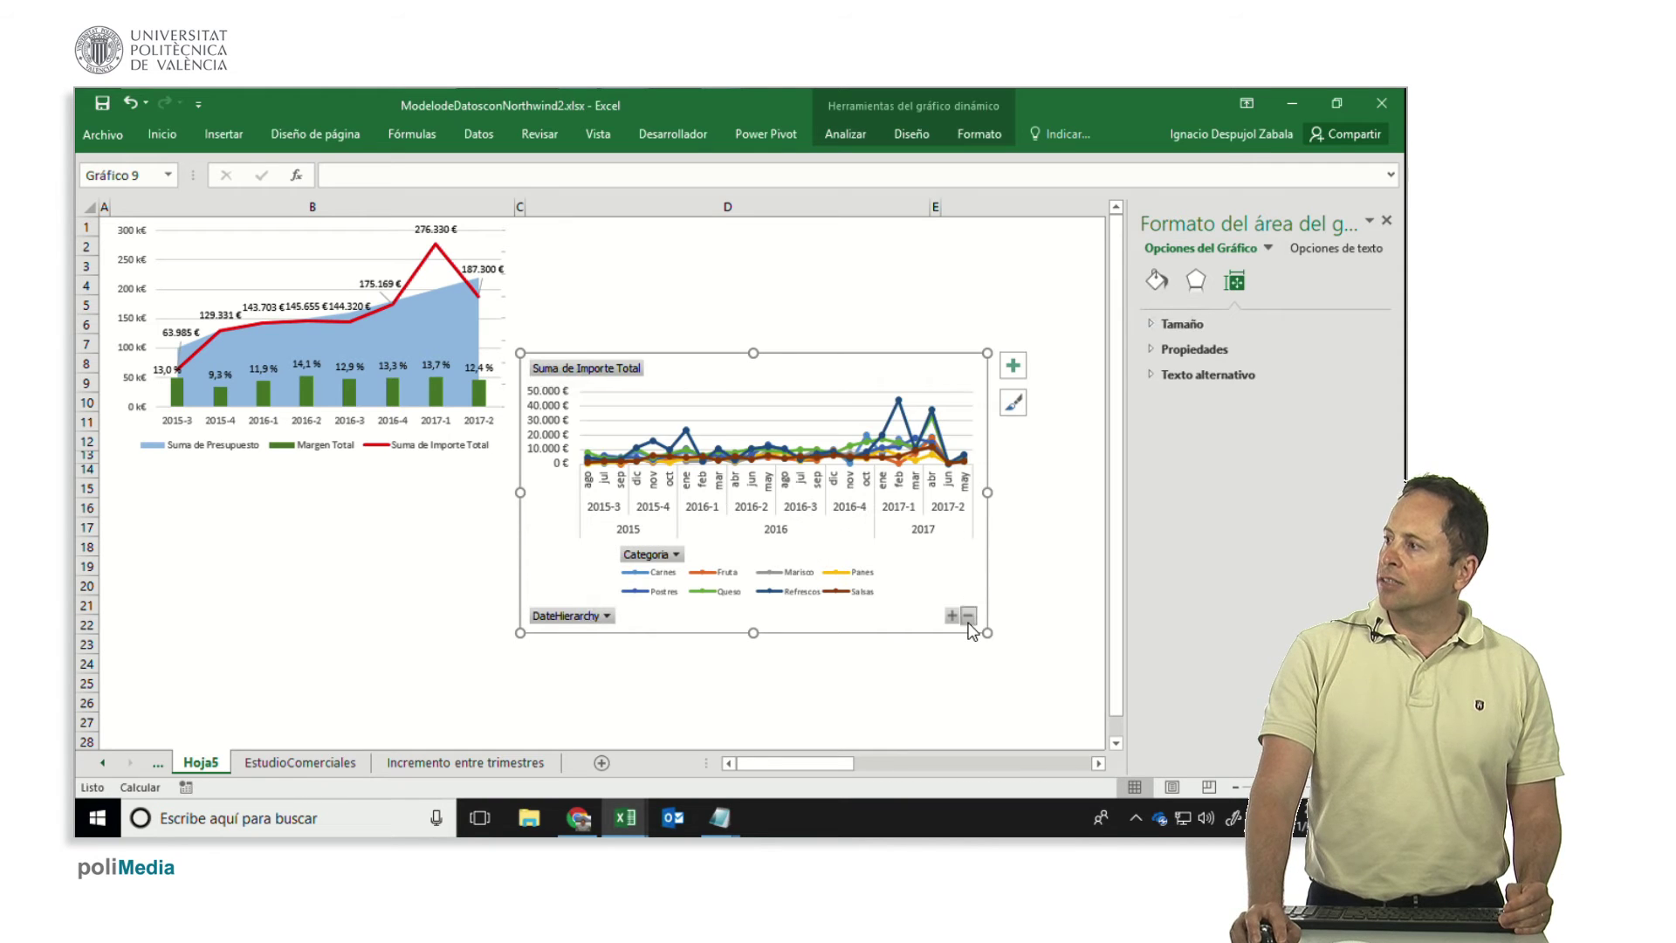
click(967, 617)
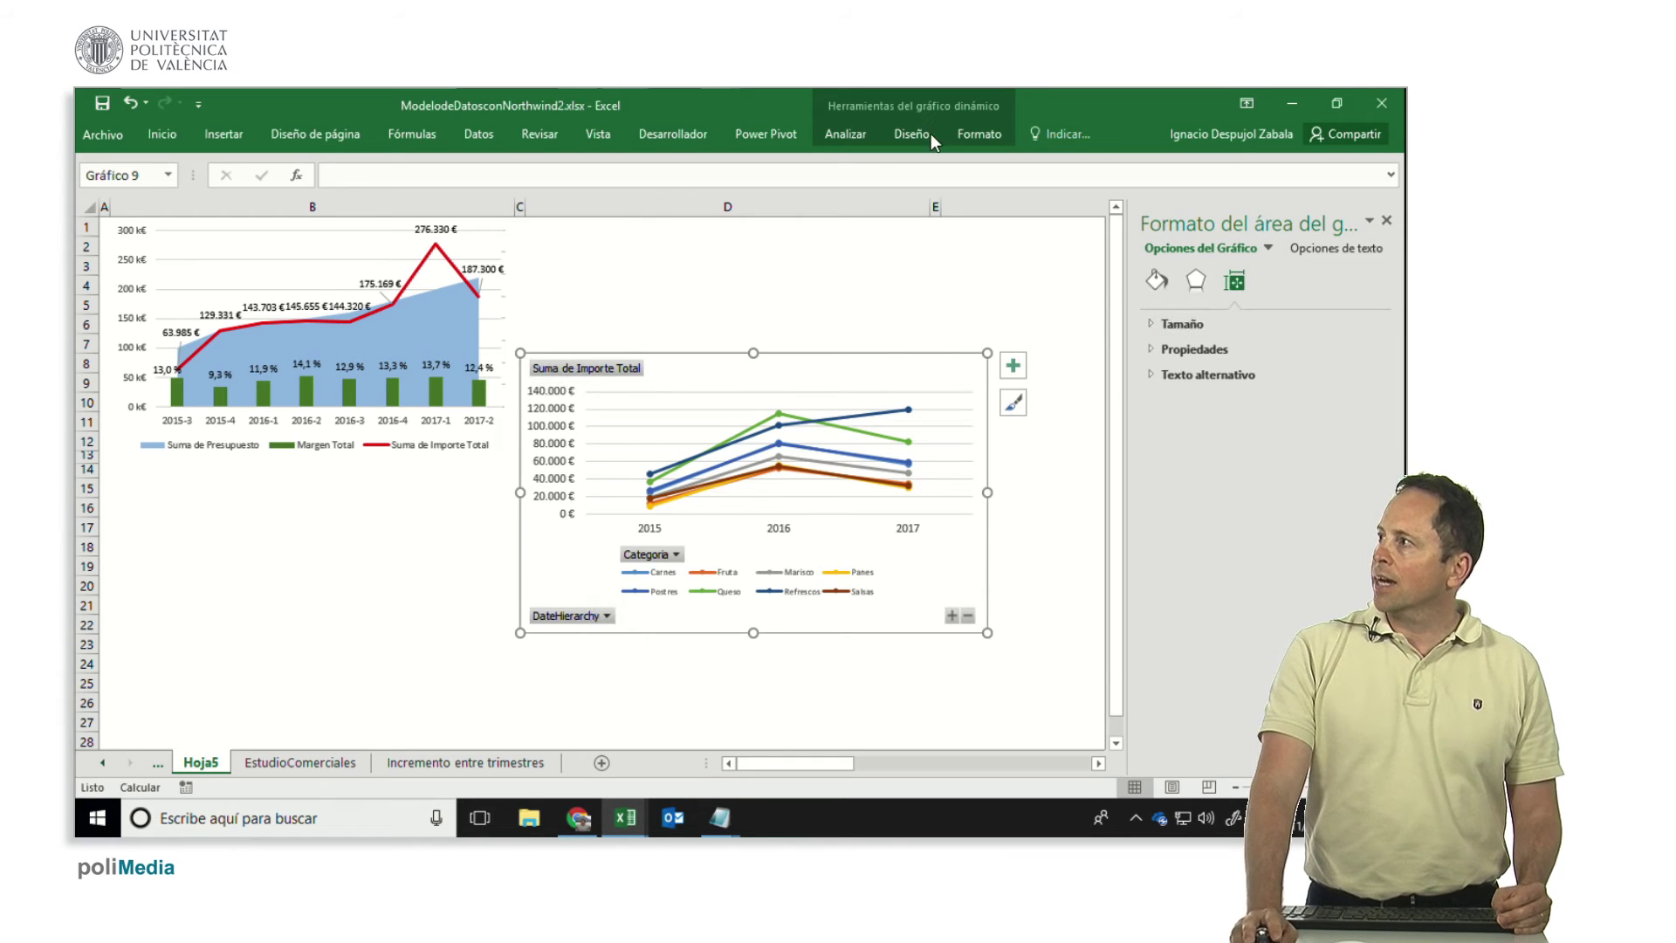
click(857, 134)
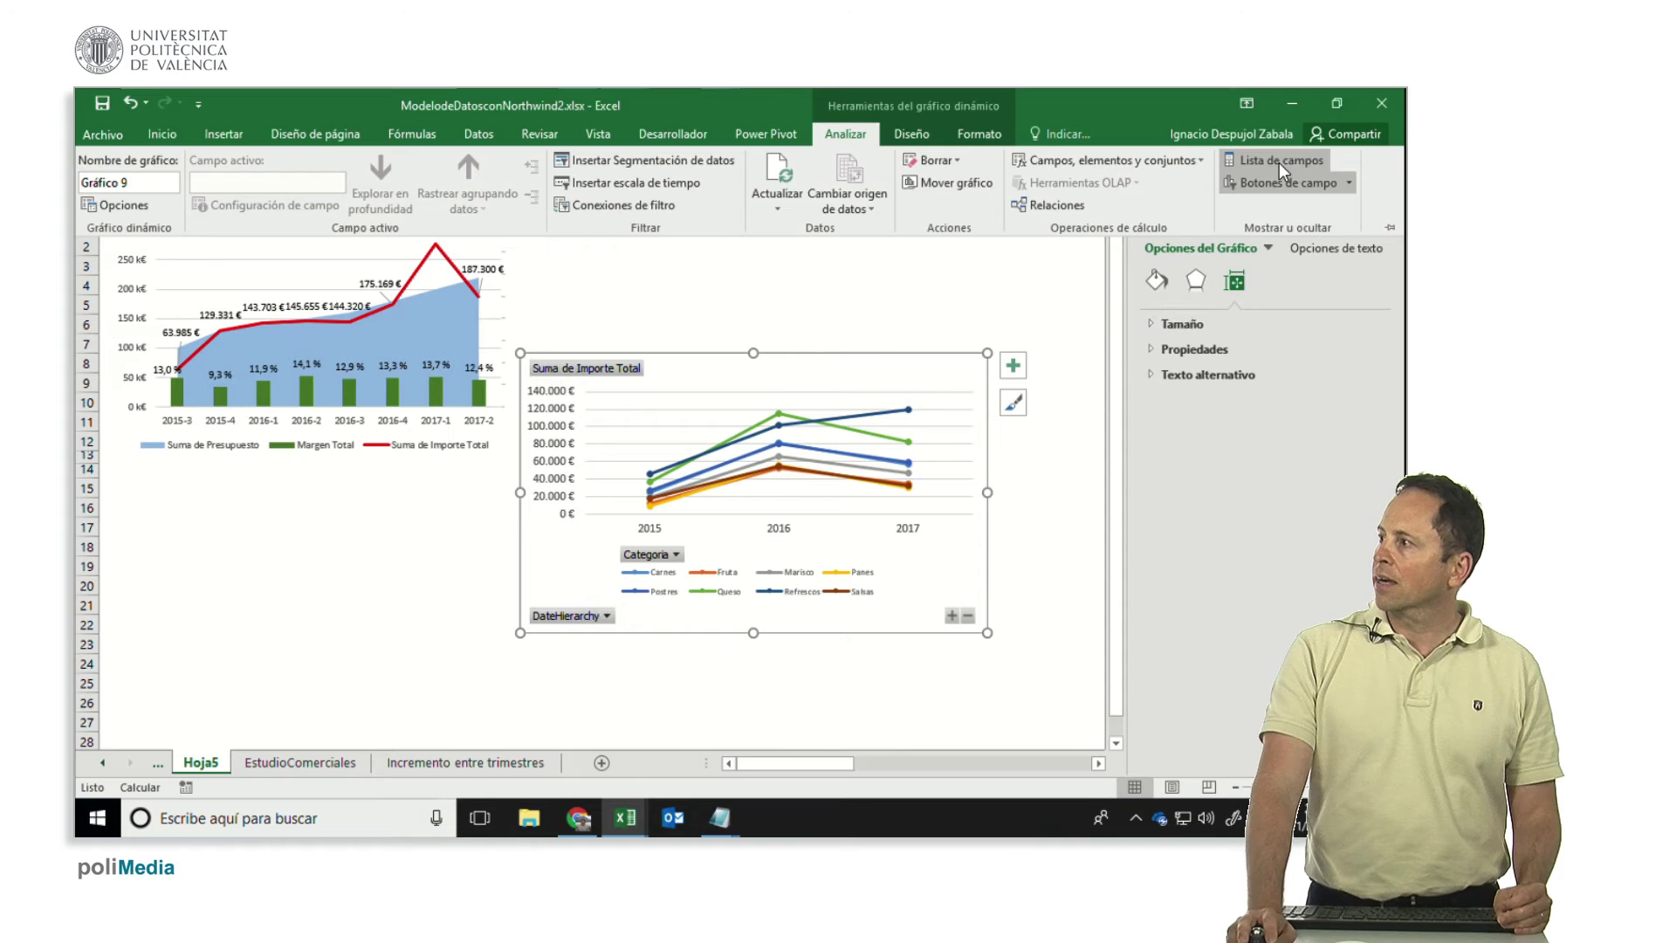
- Replace DateHierarchy with Year-Quarter on the chart axis, covering 2015-3 to 2017-2
click(1280, 162)
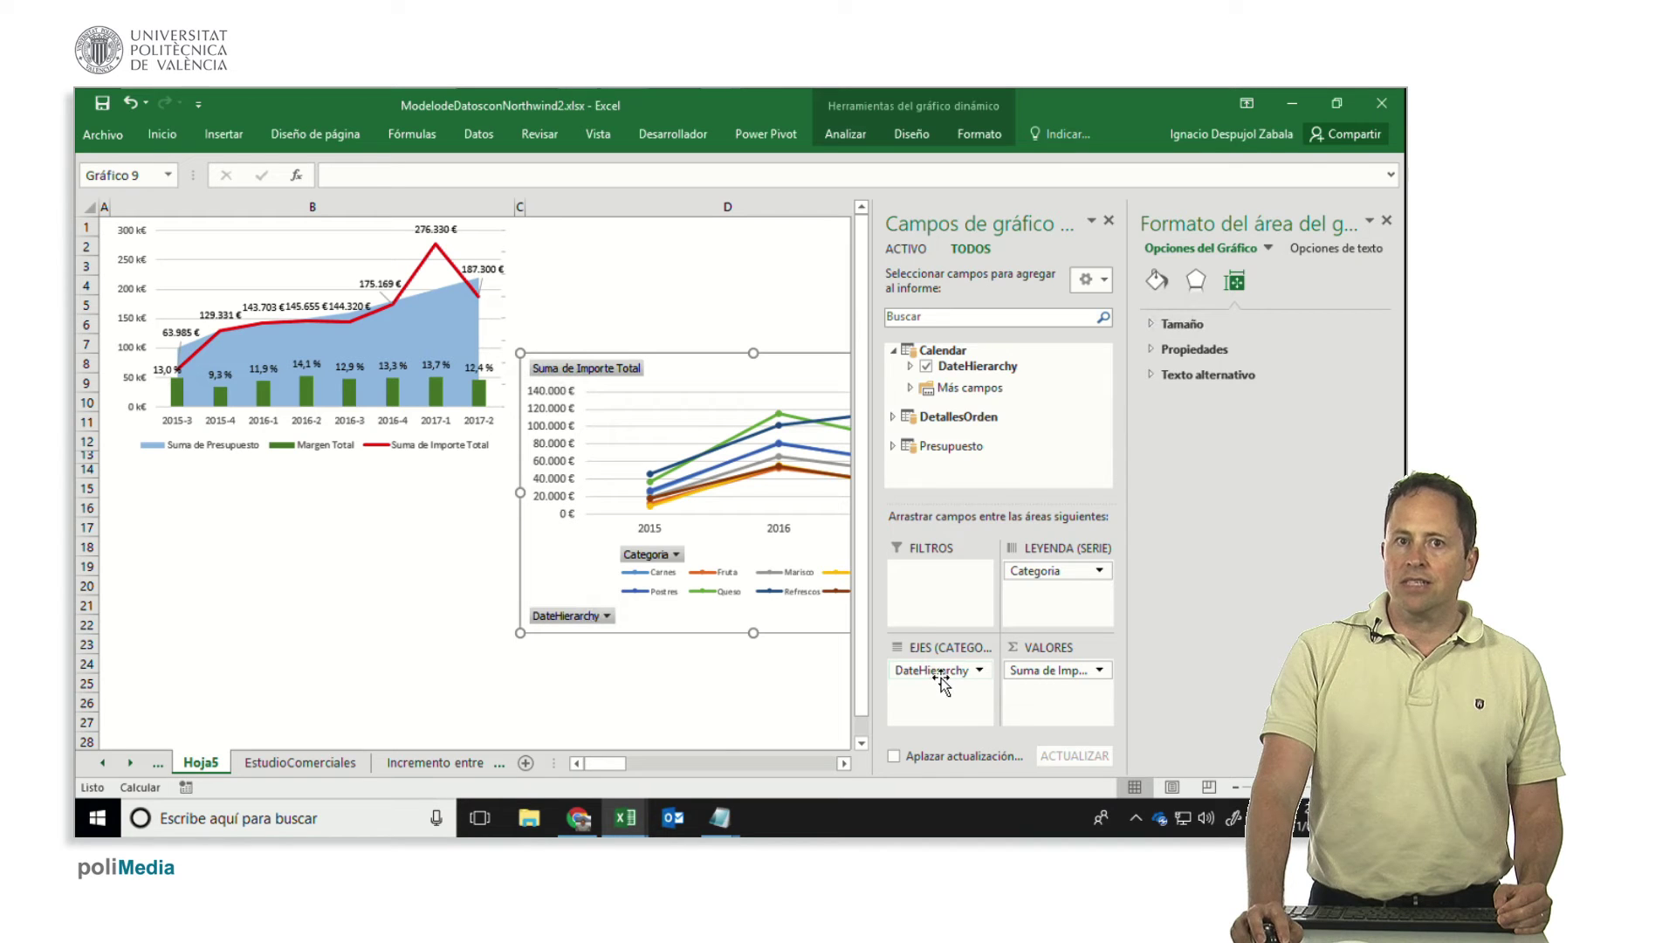
drag(941, 675, 1010, 450)
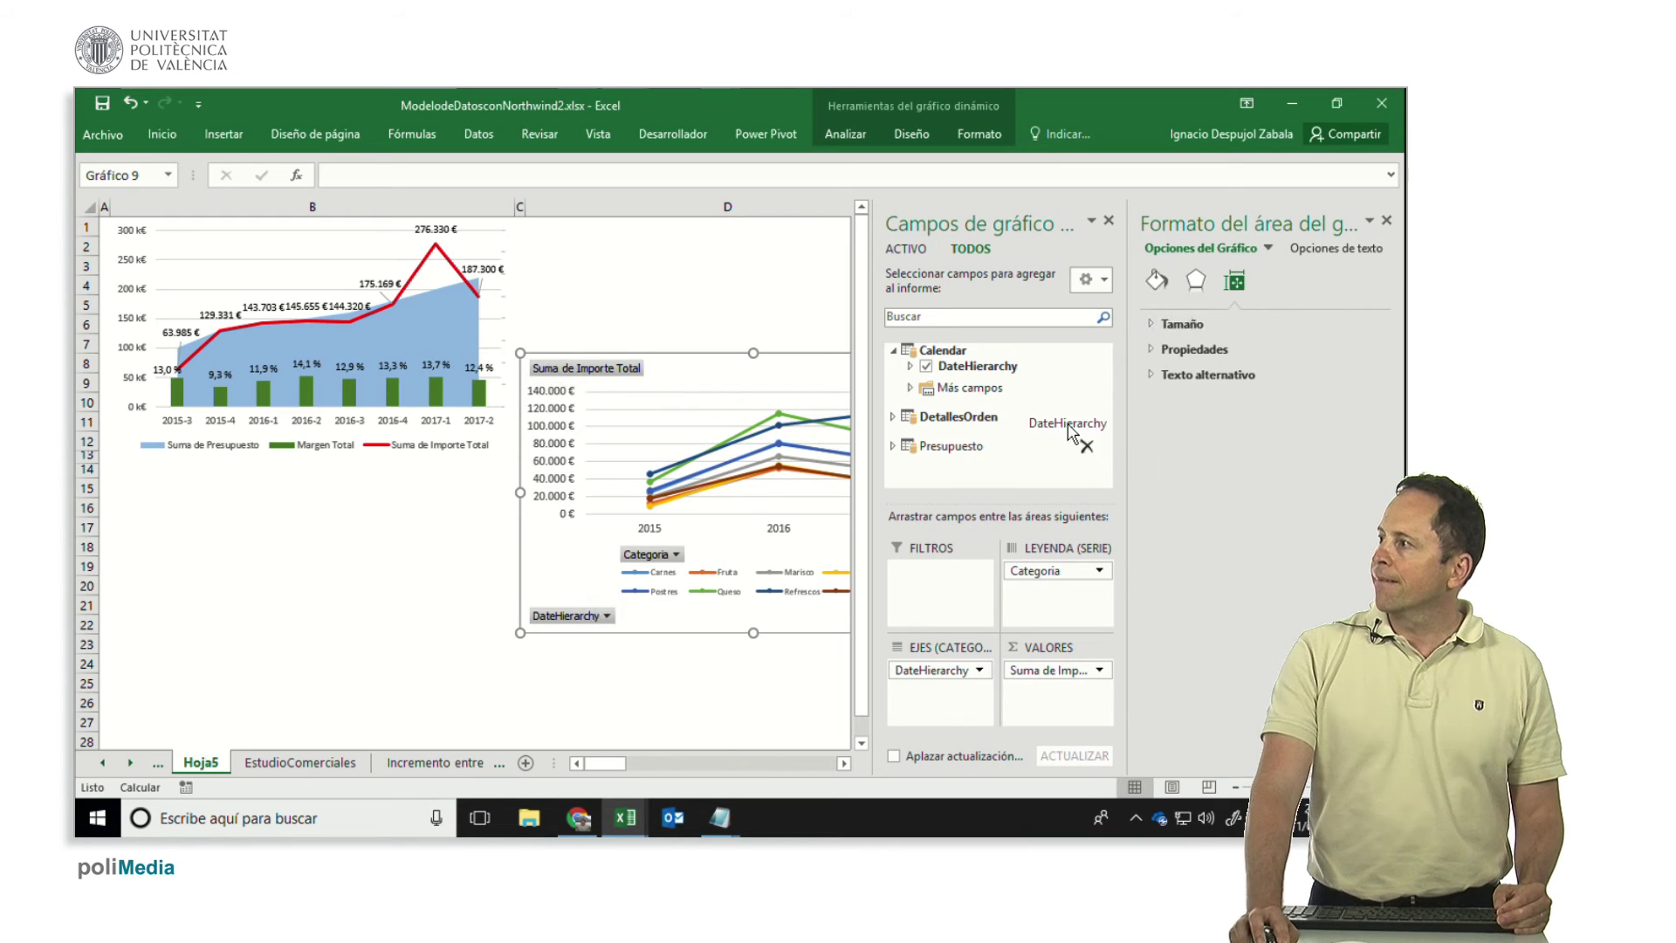
click(910, 388)
scroll(1010, 423, down, 1)
scroll(978, 445, down, 1)
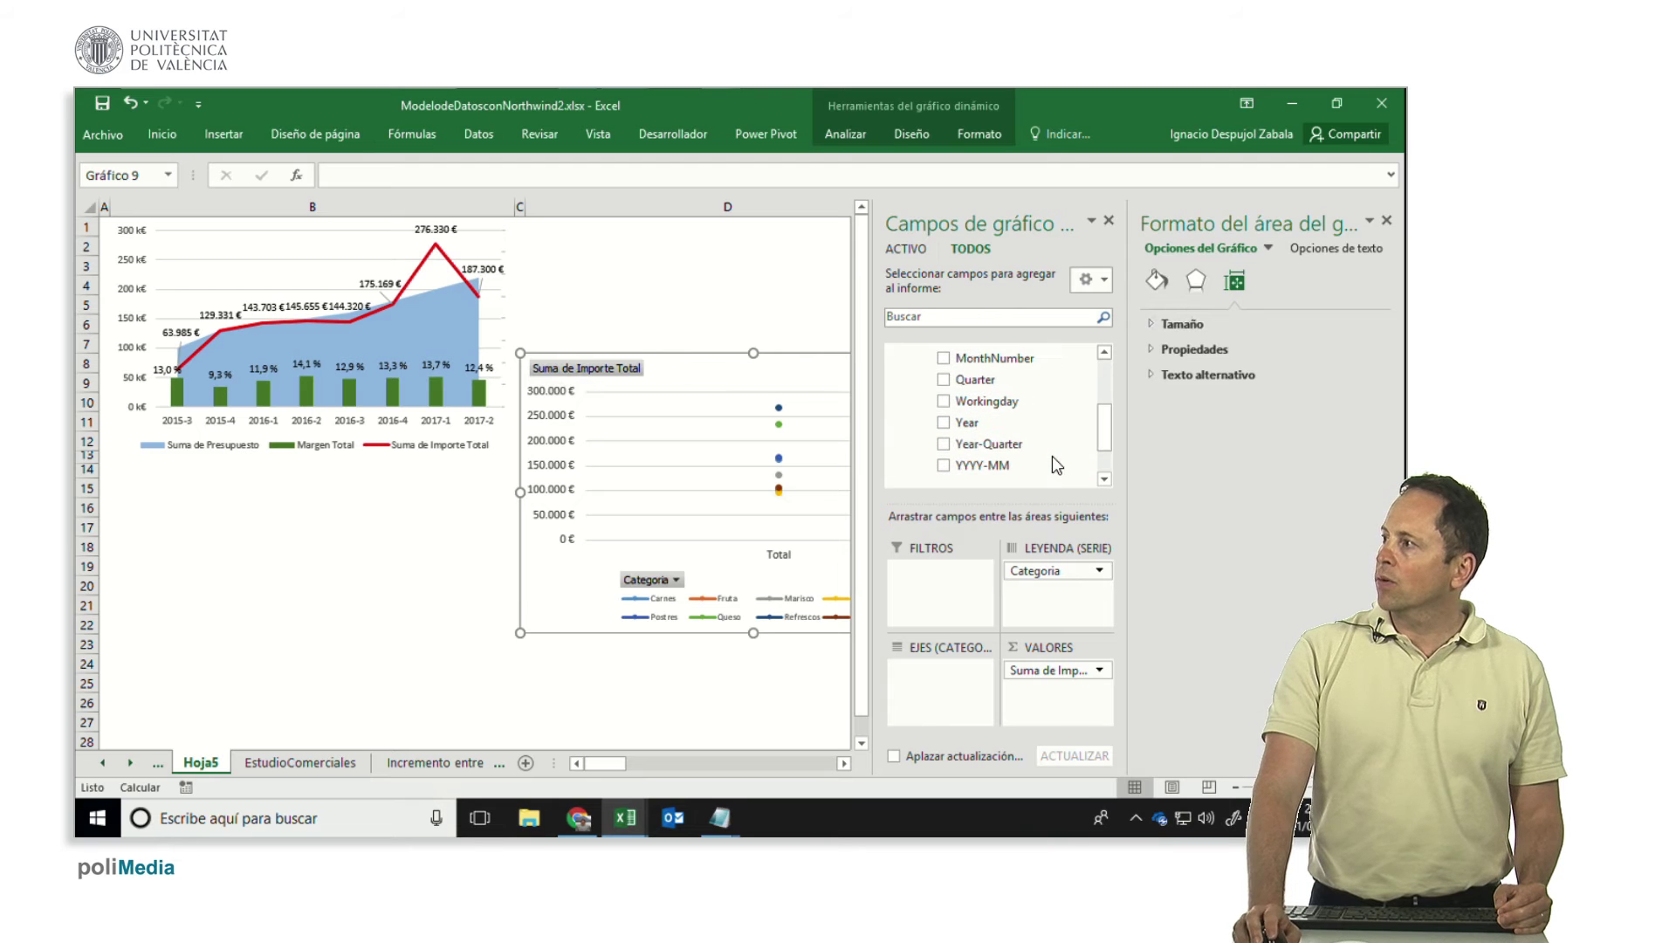
drag(971, 453, 932, 668)
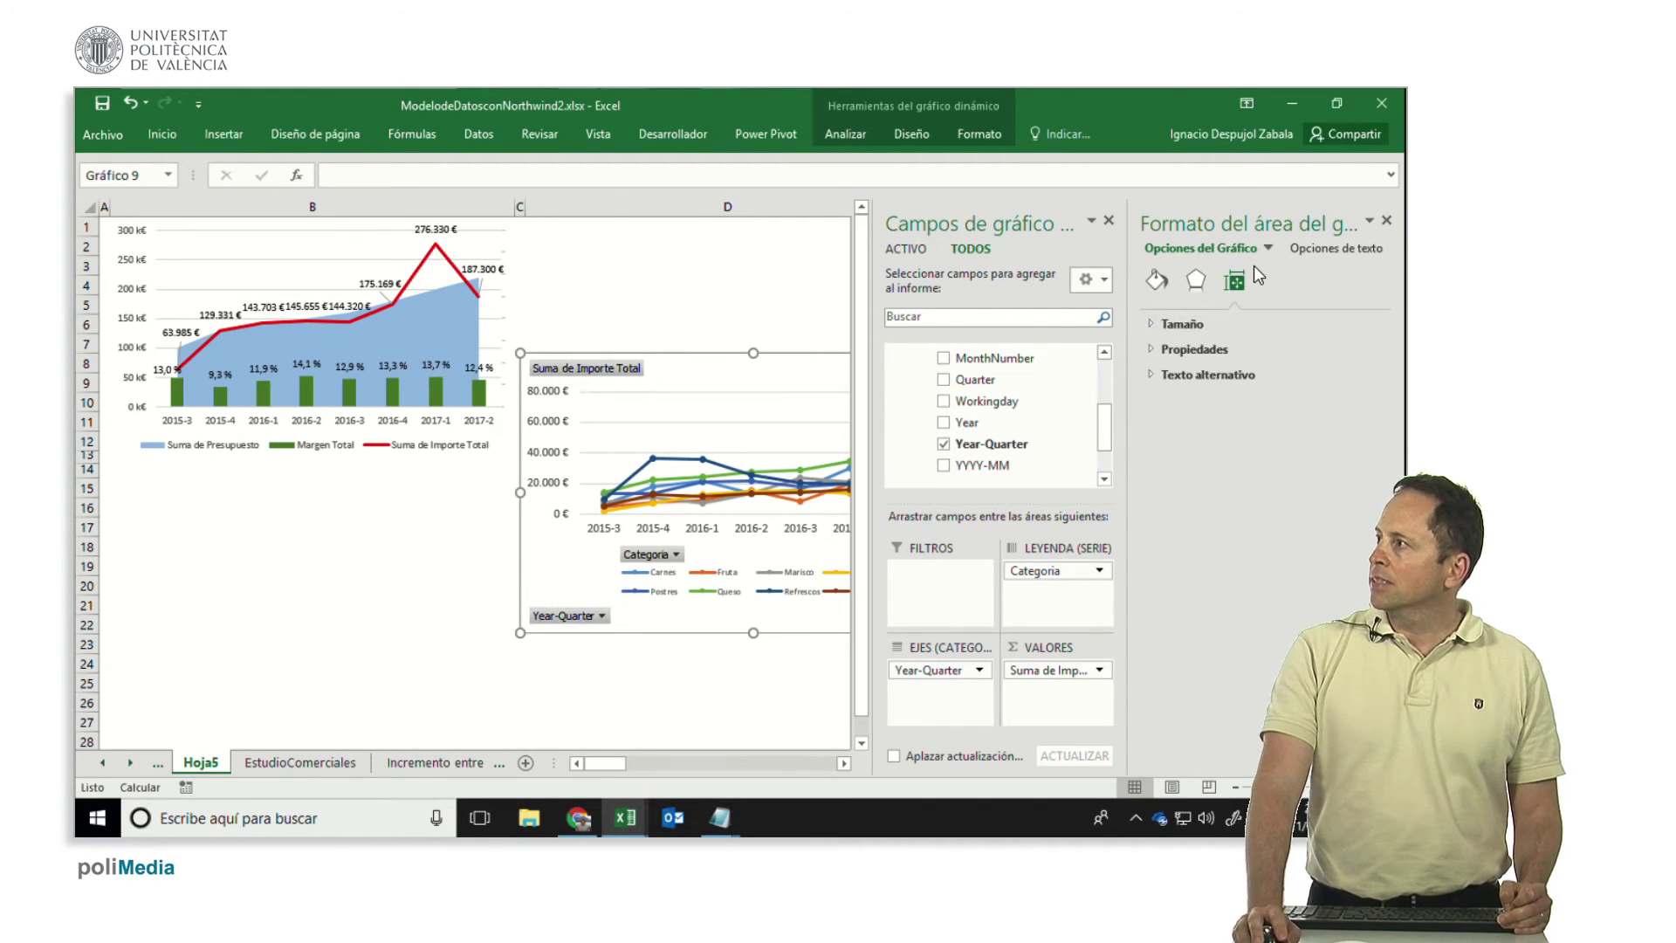
click(1108, 222)
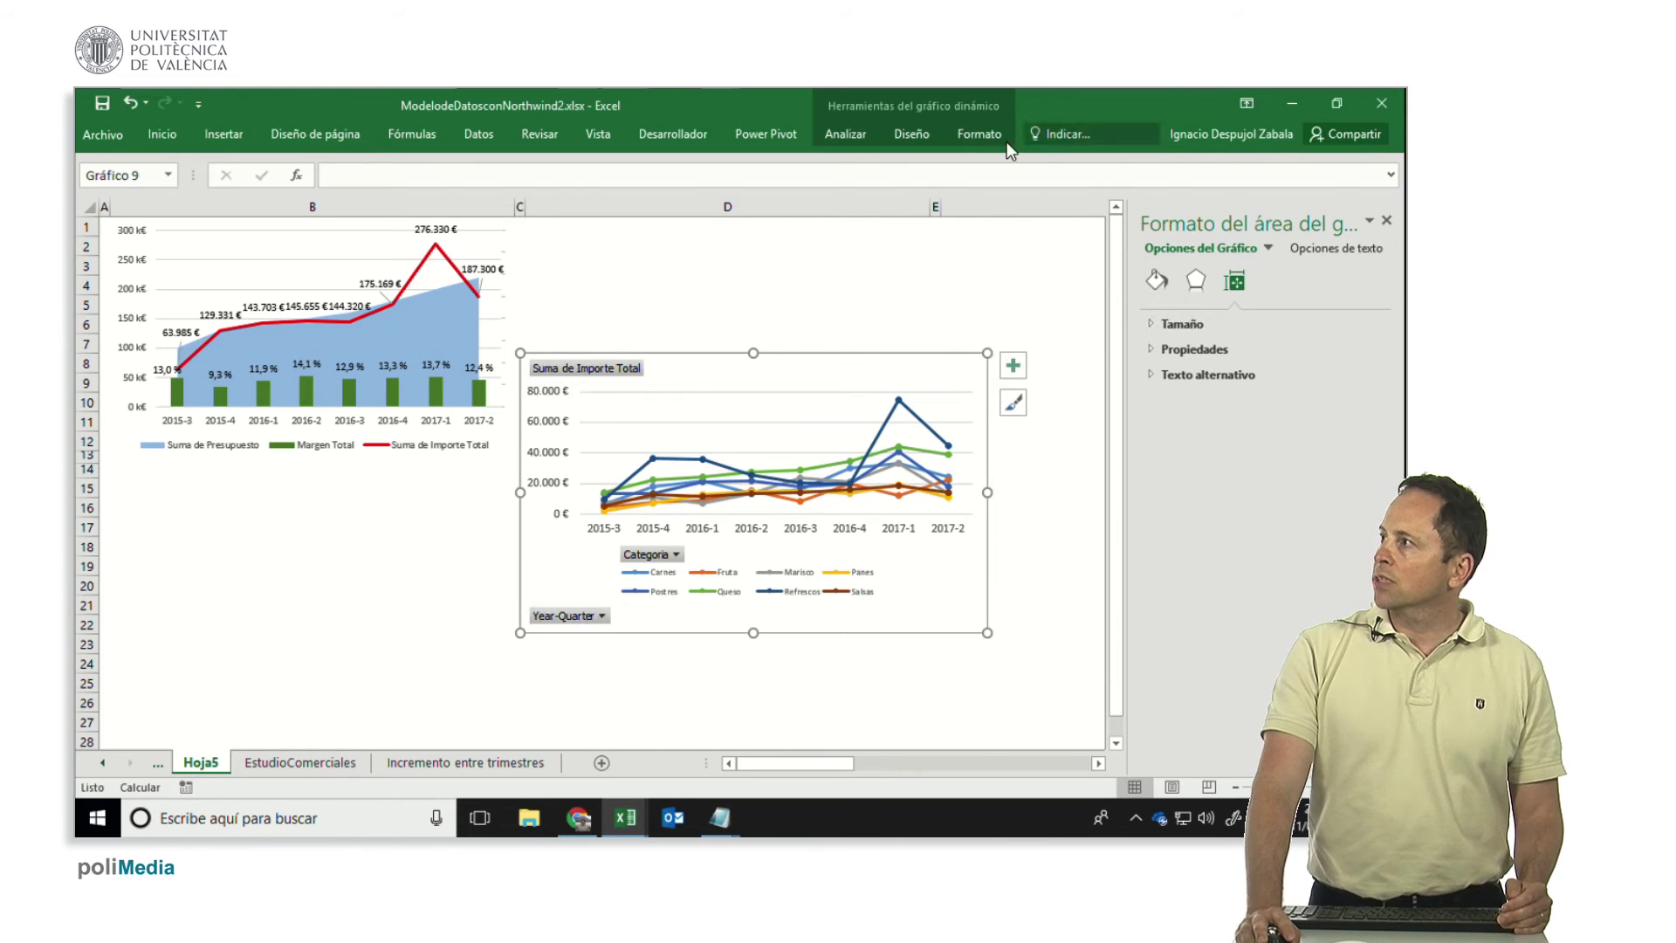
- Turn off the field buttons on the pivot chart via Analizar > Botones de campo
click(876, 133)
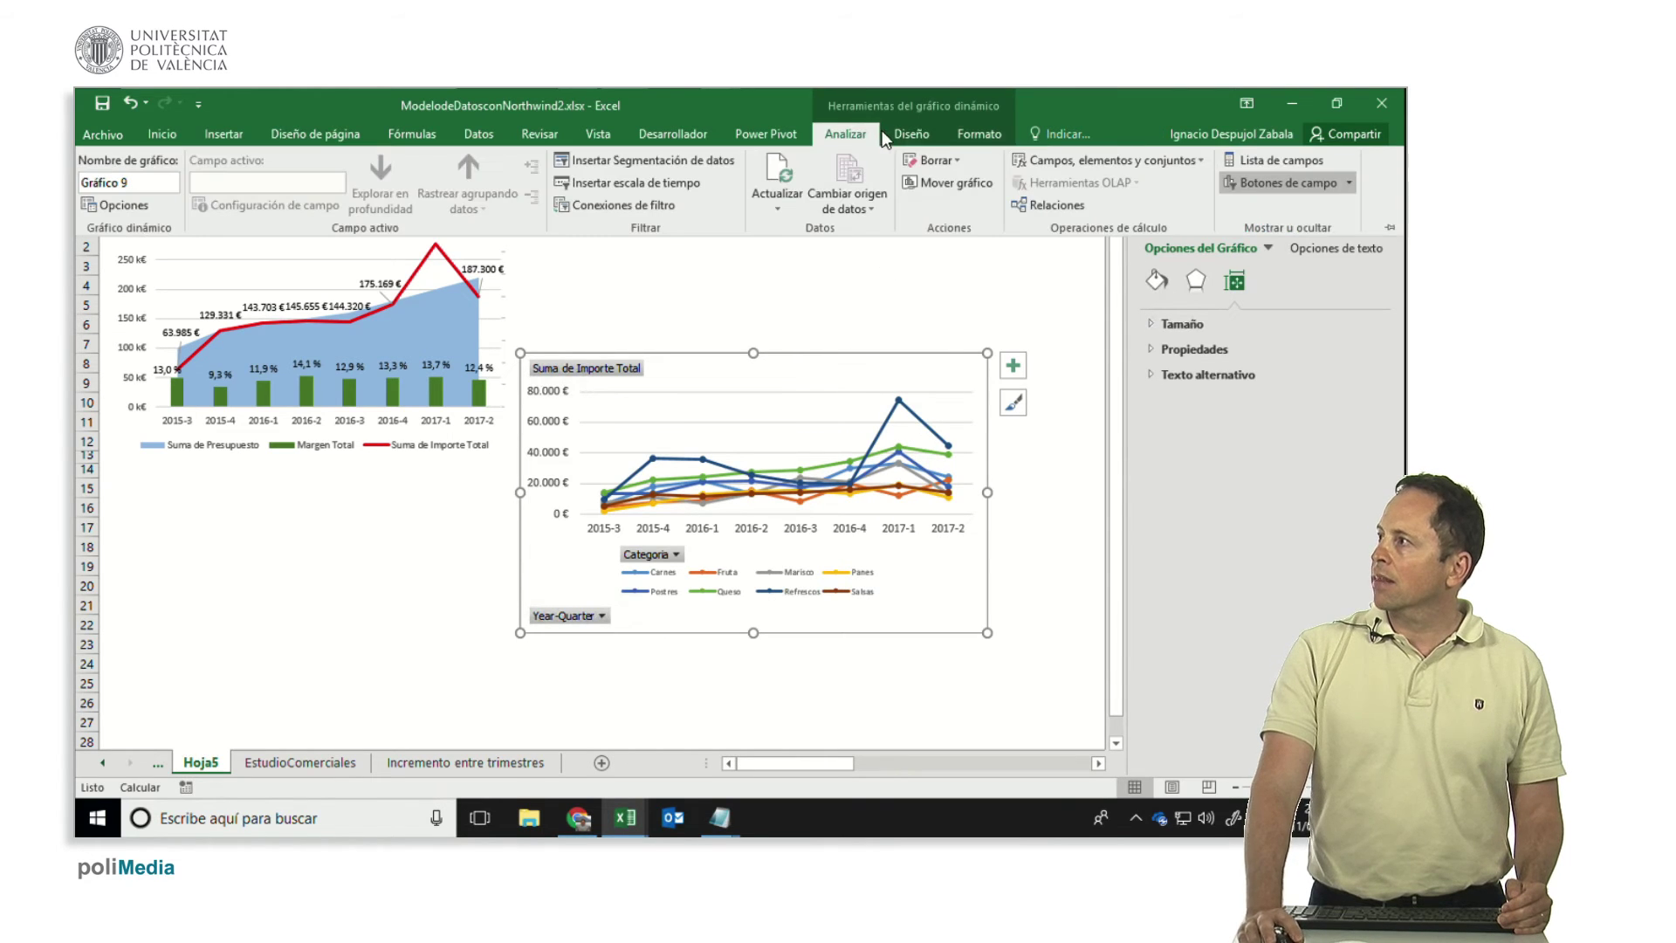
click(1265, 183)
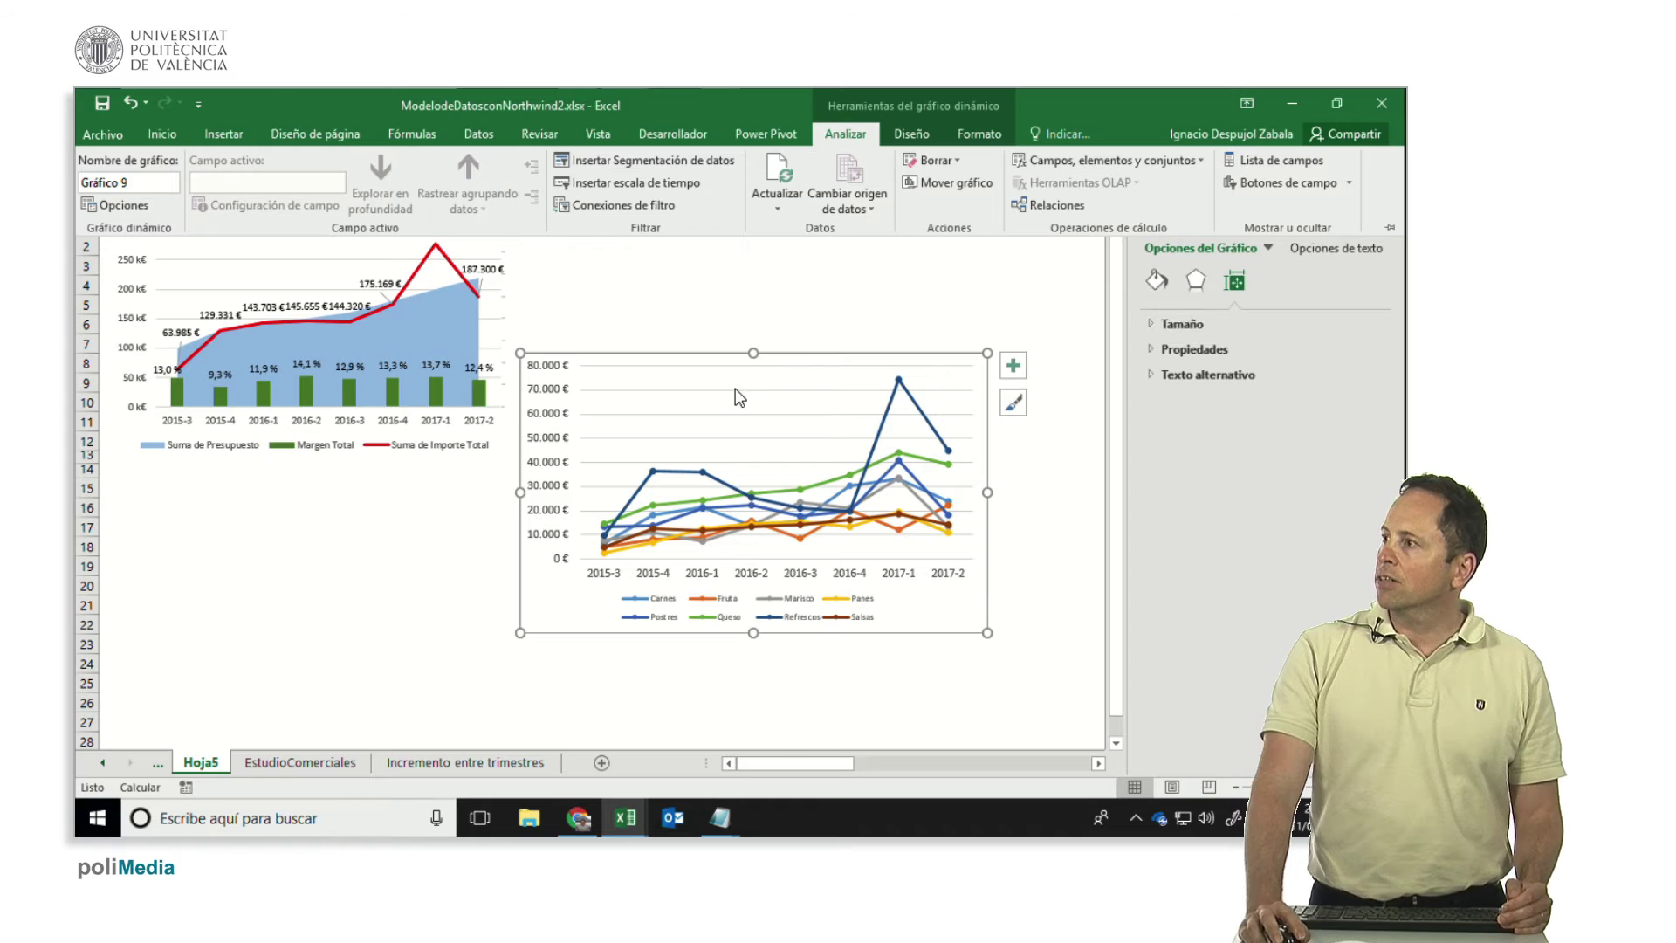
right_click(769, 358)
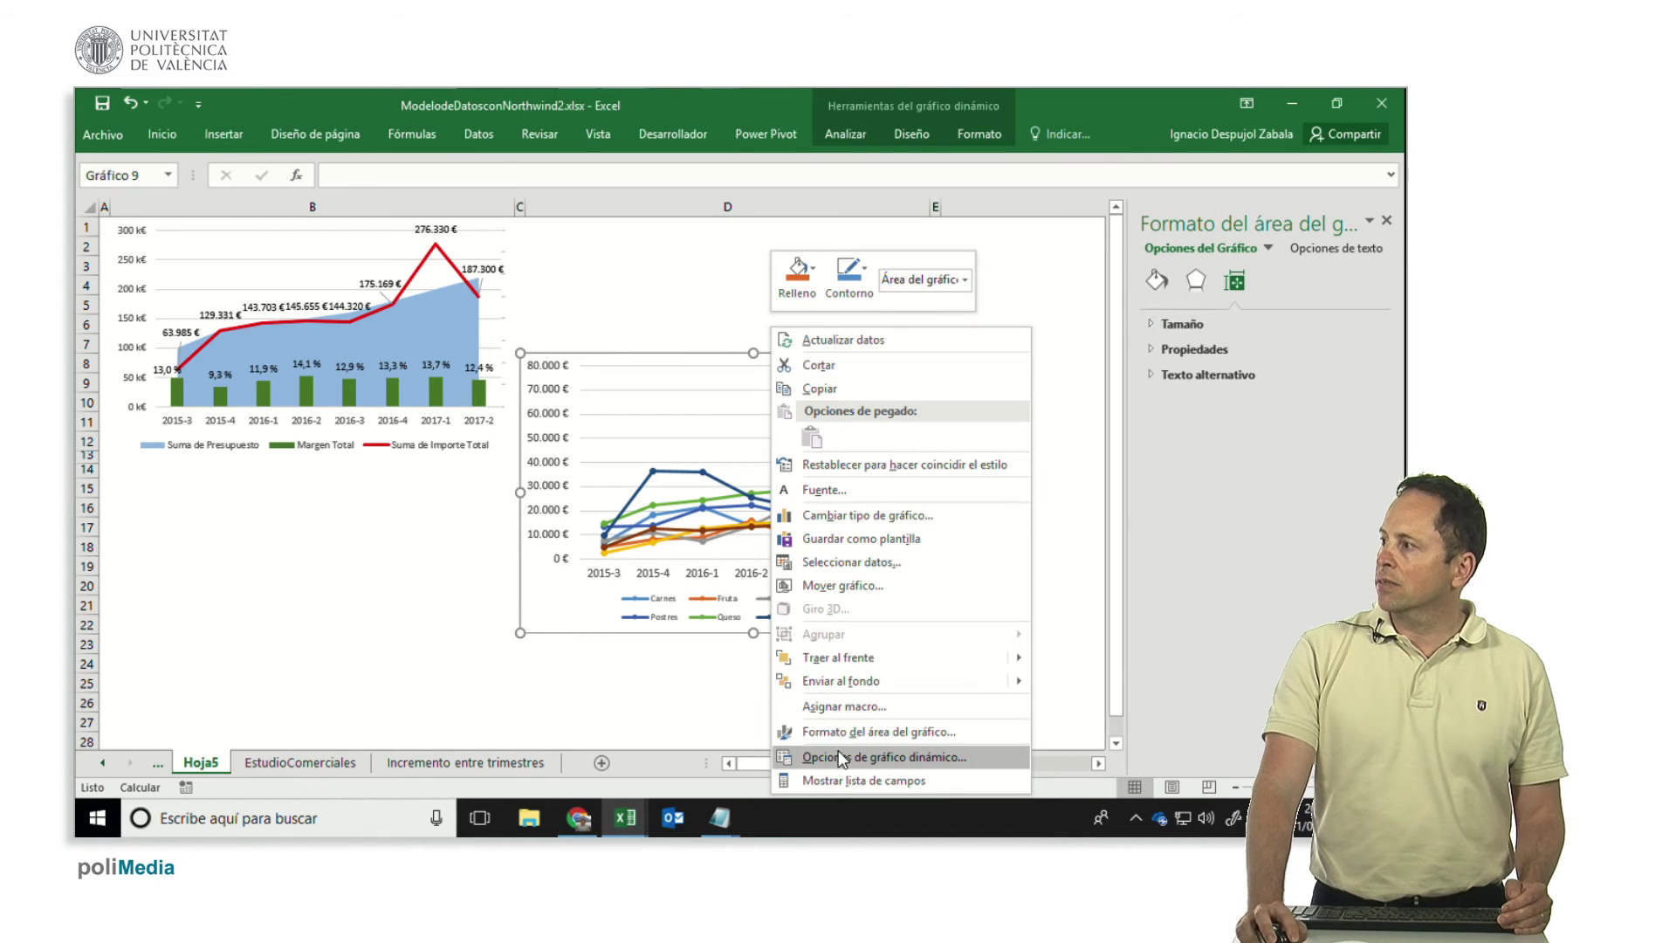
- Bring up the chart area's Tamaño y propiedades settings with its height and width fields
click(1196, 406)
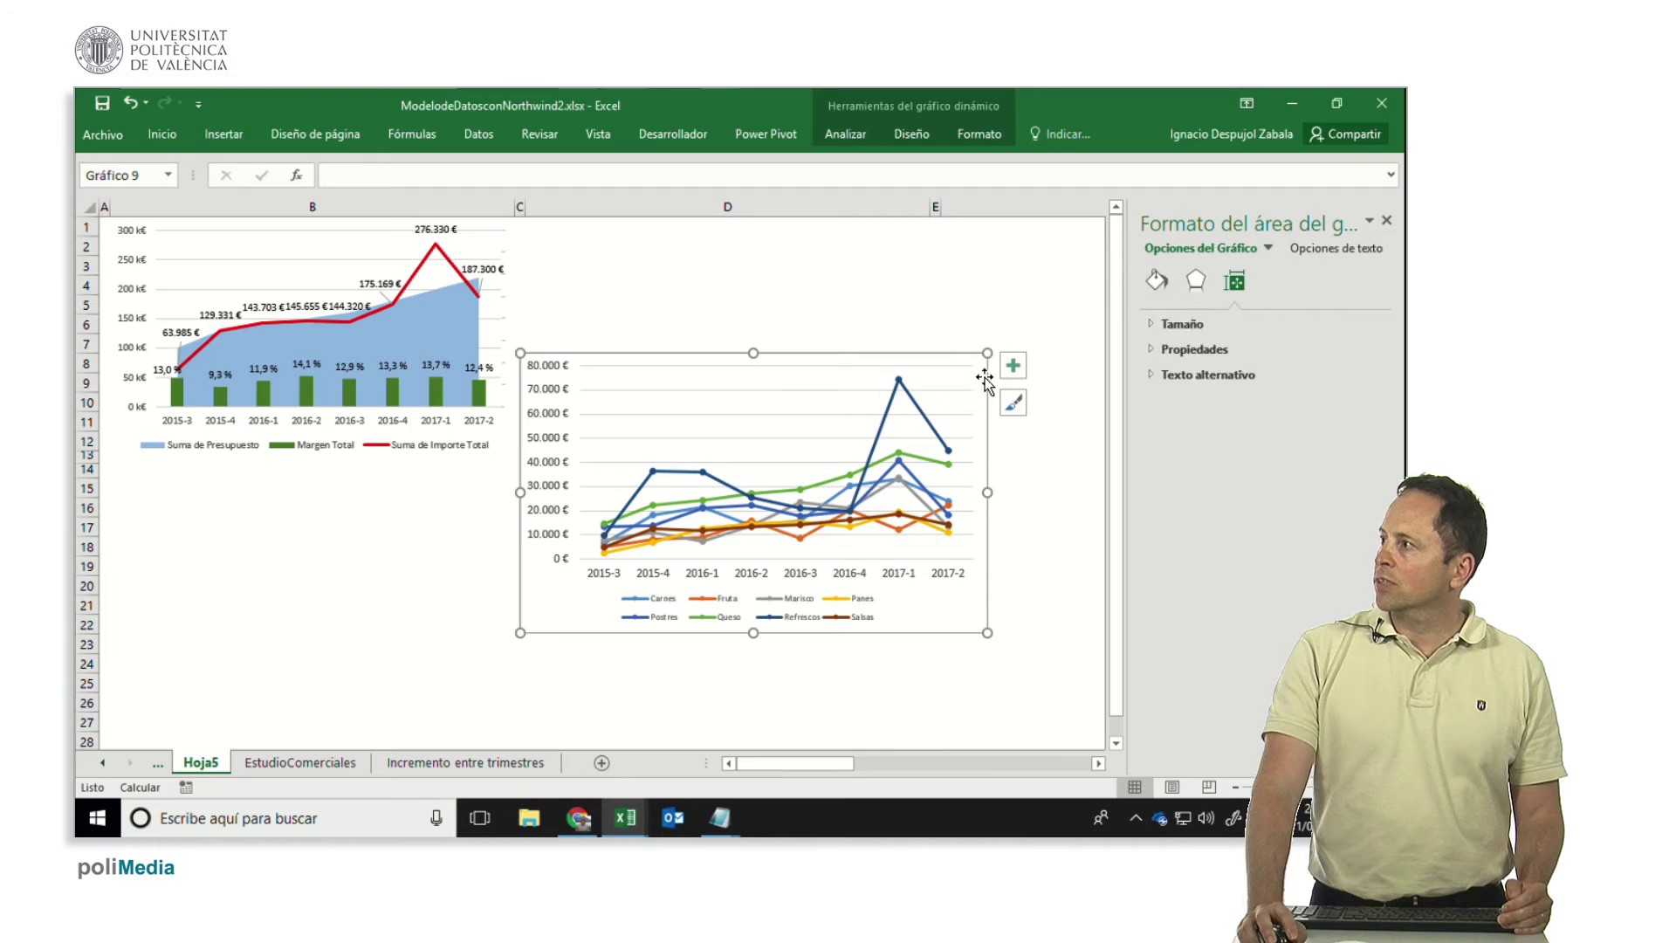
right_click(987, 381)
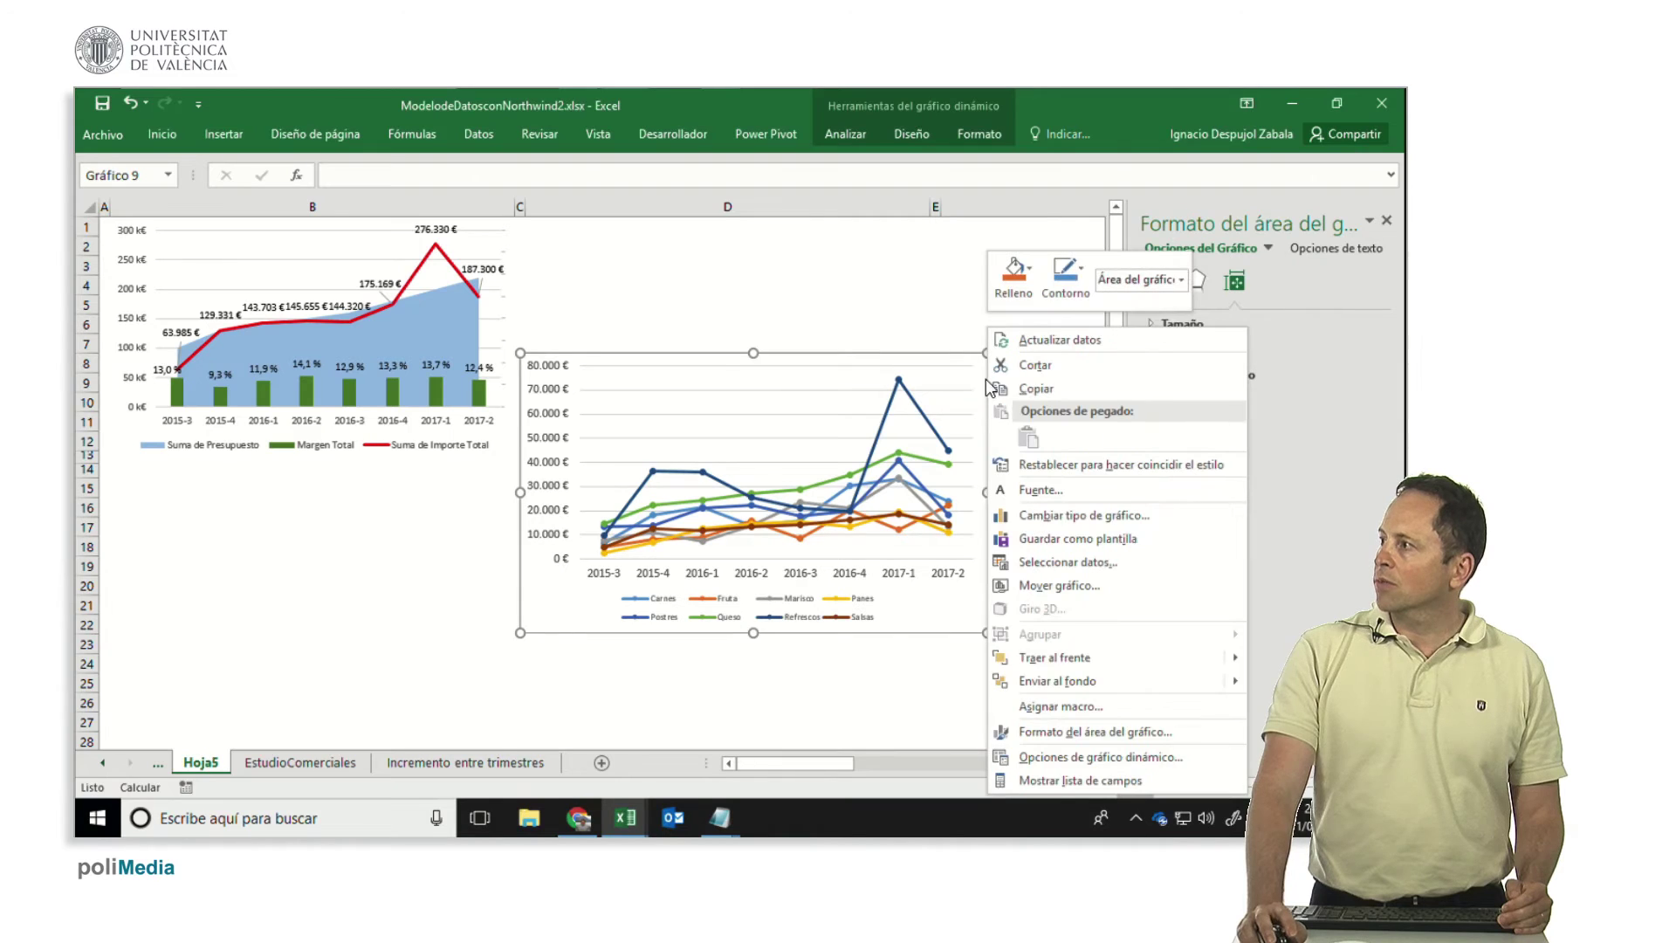
click(1074, 733)
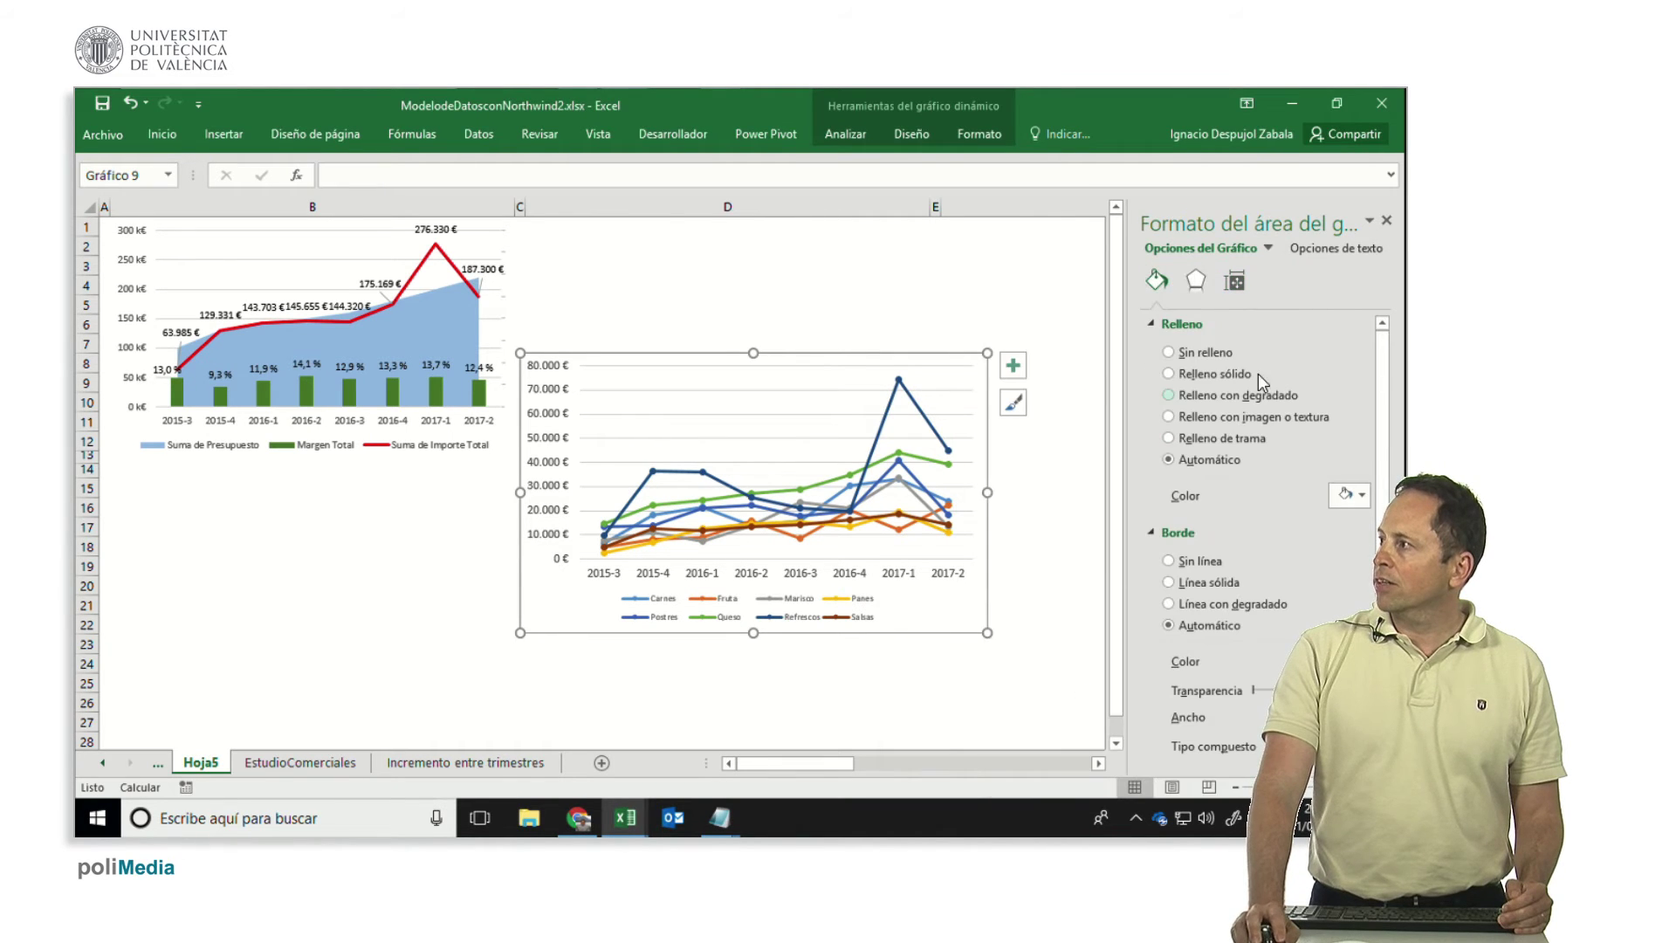
click(1236, 283)
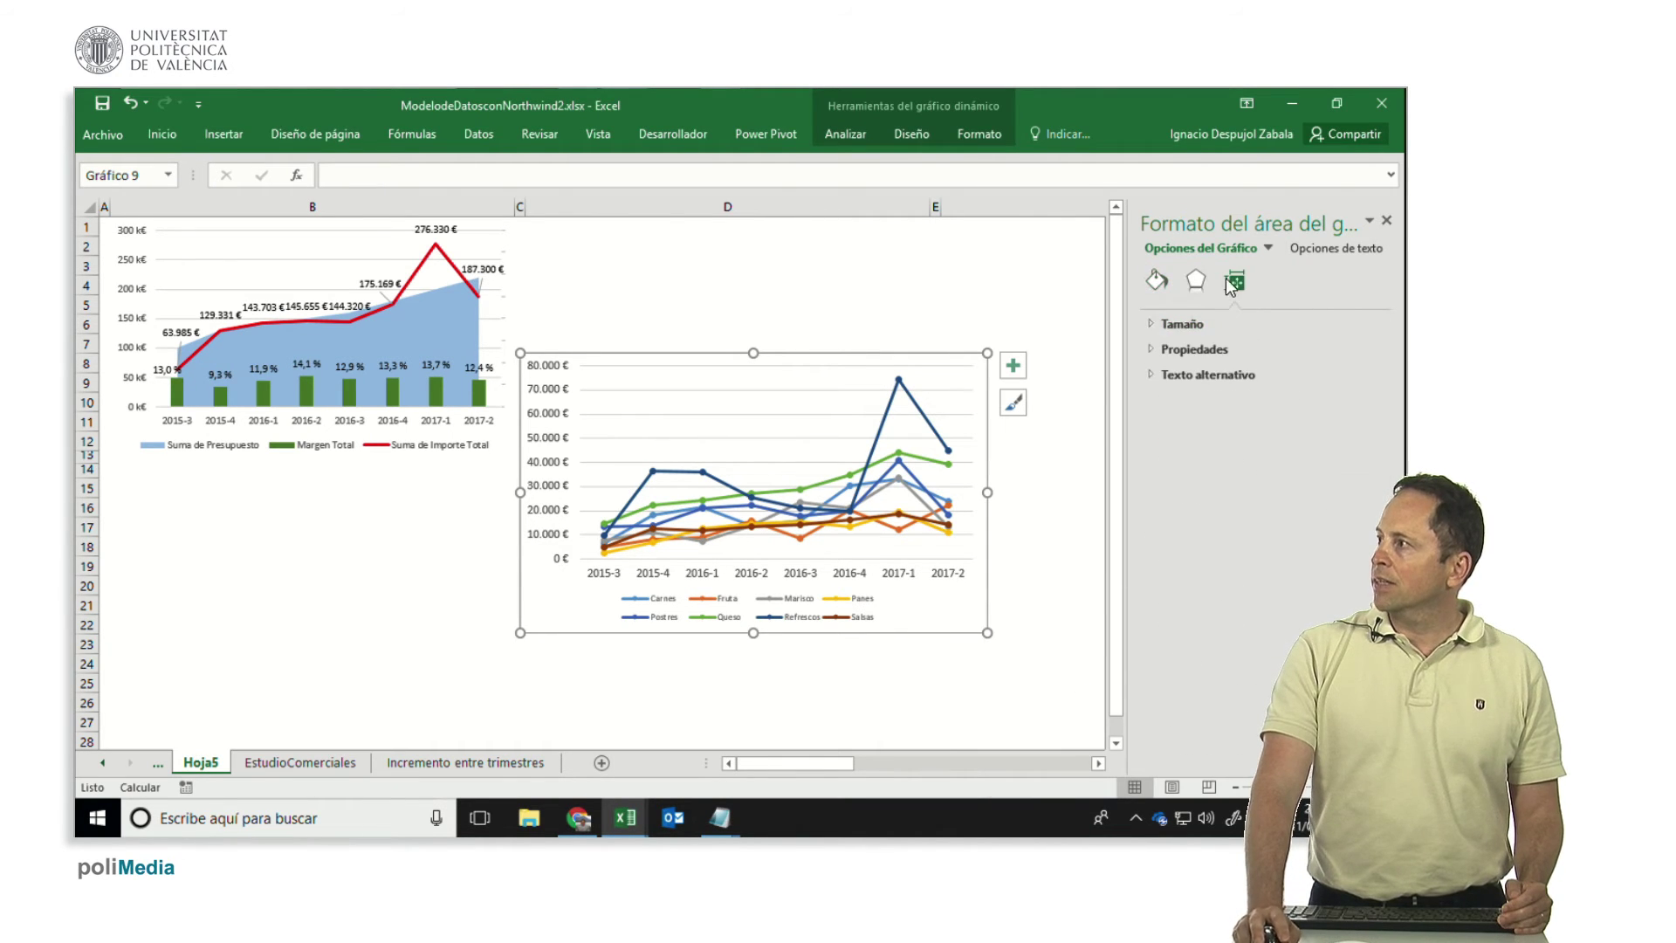
click(1182, 323)
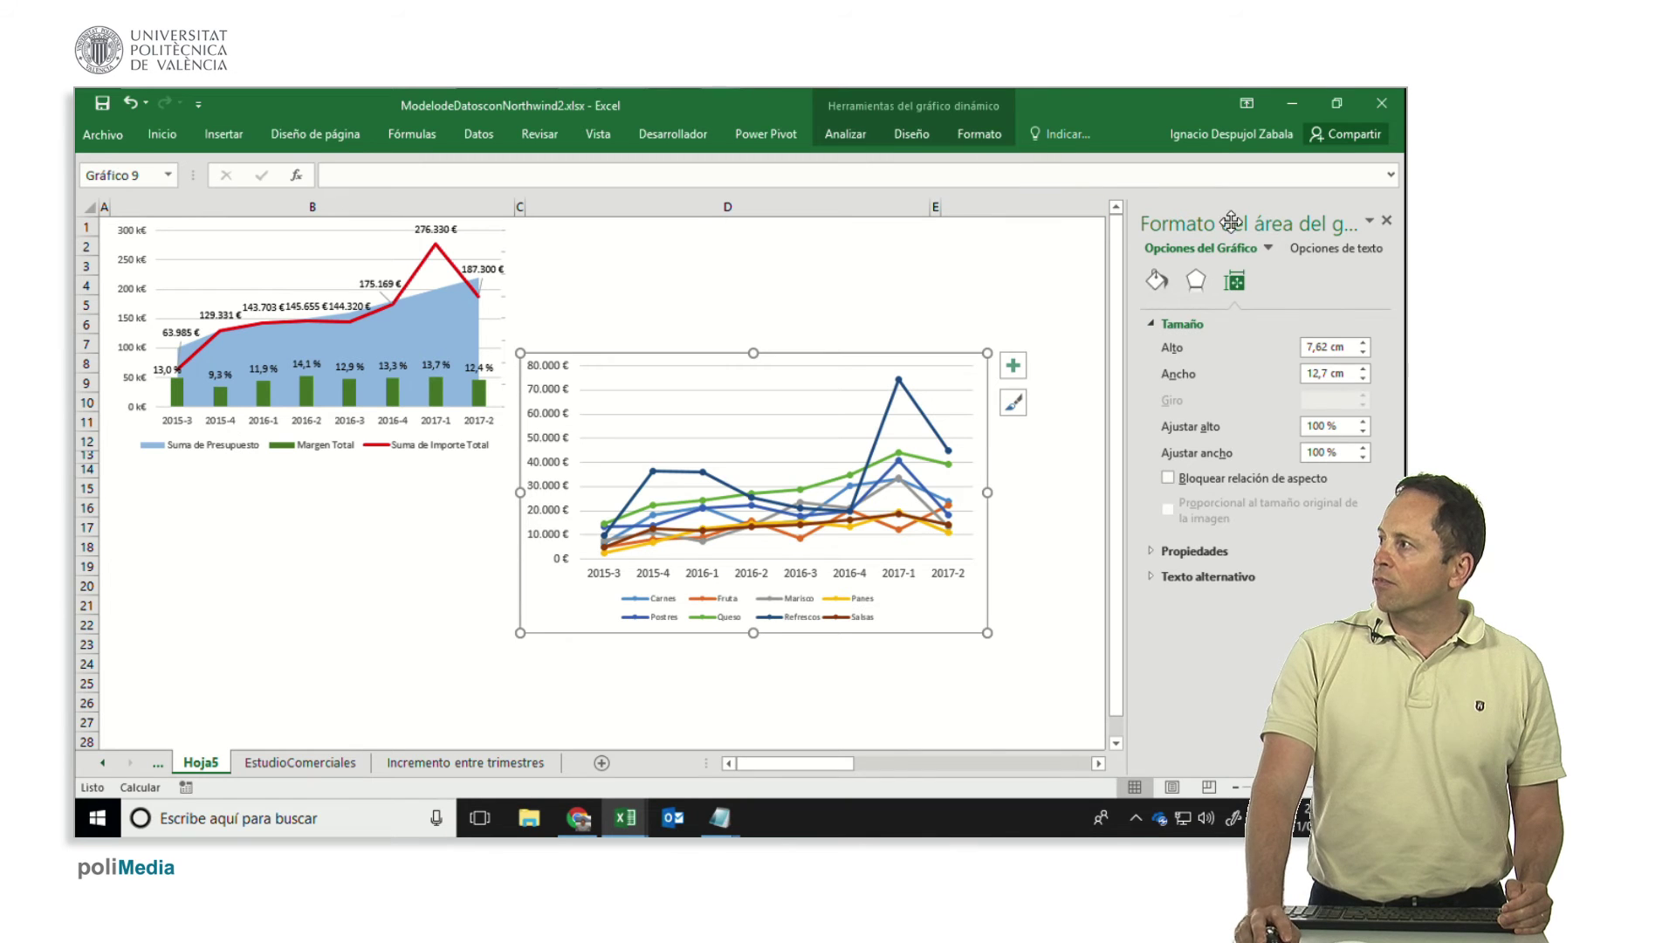
- Set the chart width to 11 cm and move it up beside the first chart
drag(1345, 347, 1265, 348)
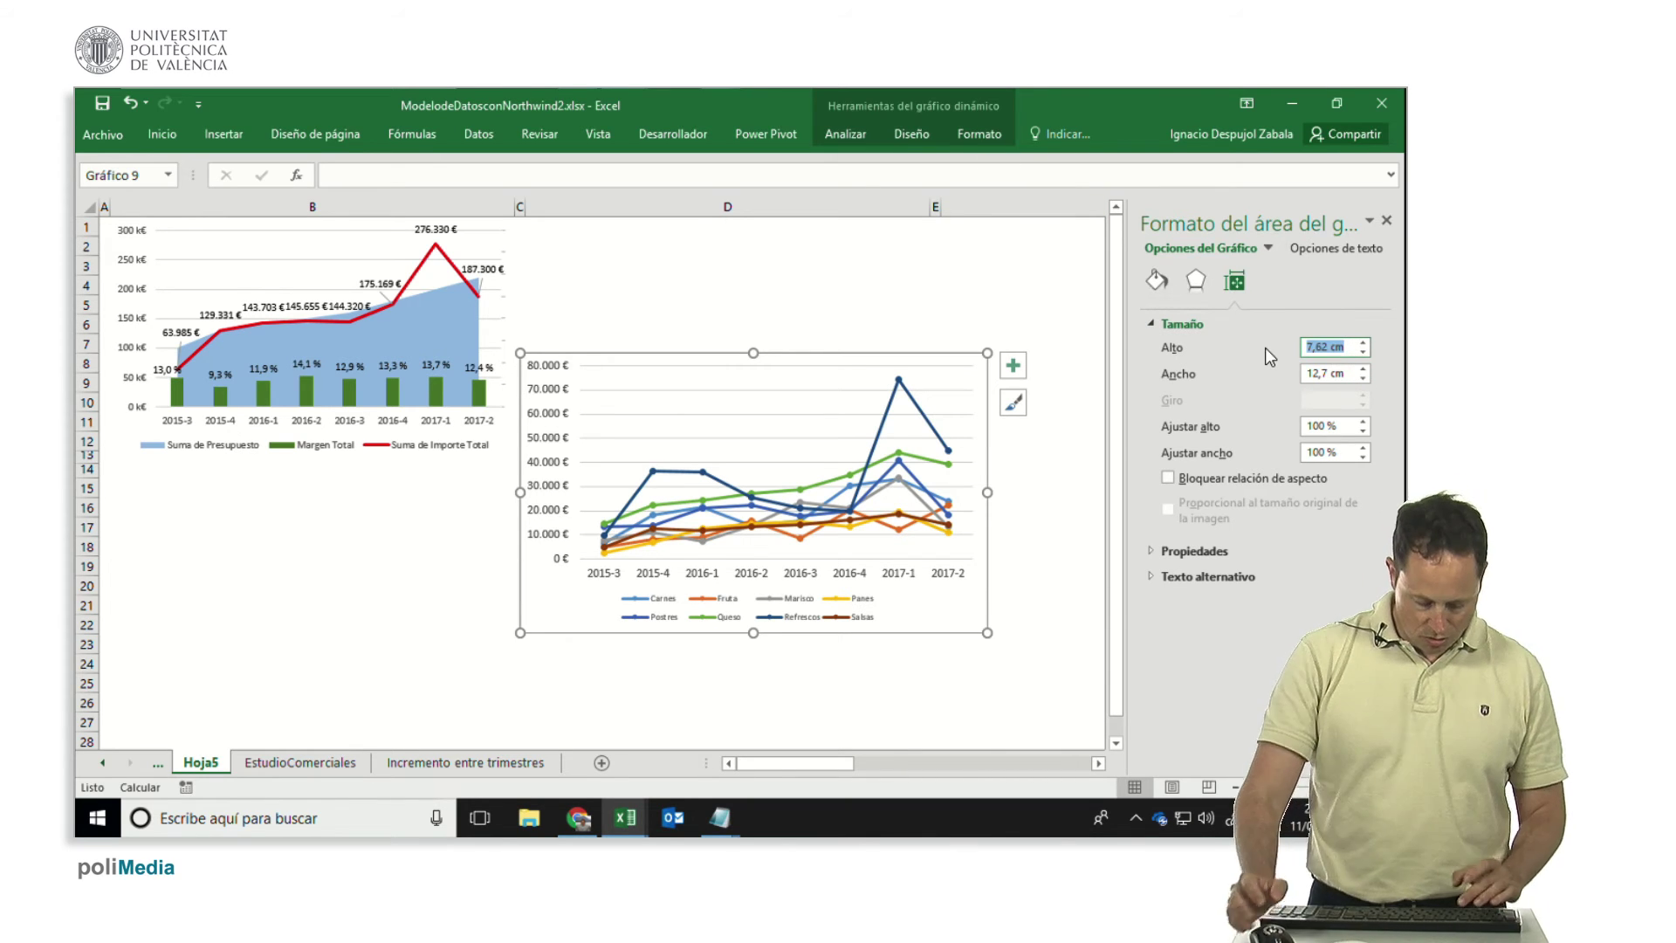
text(6,7)
key(Tab)
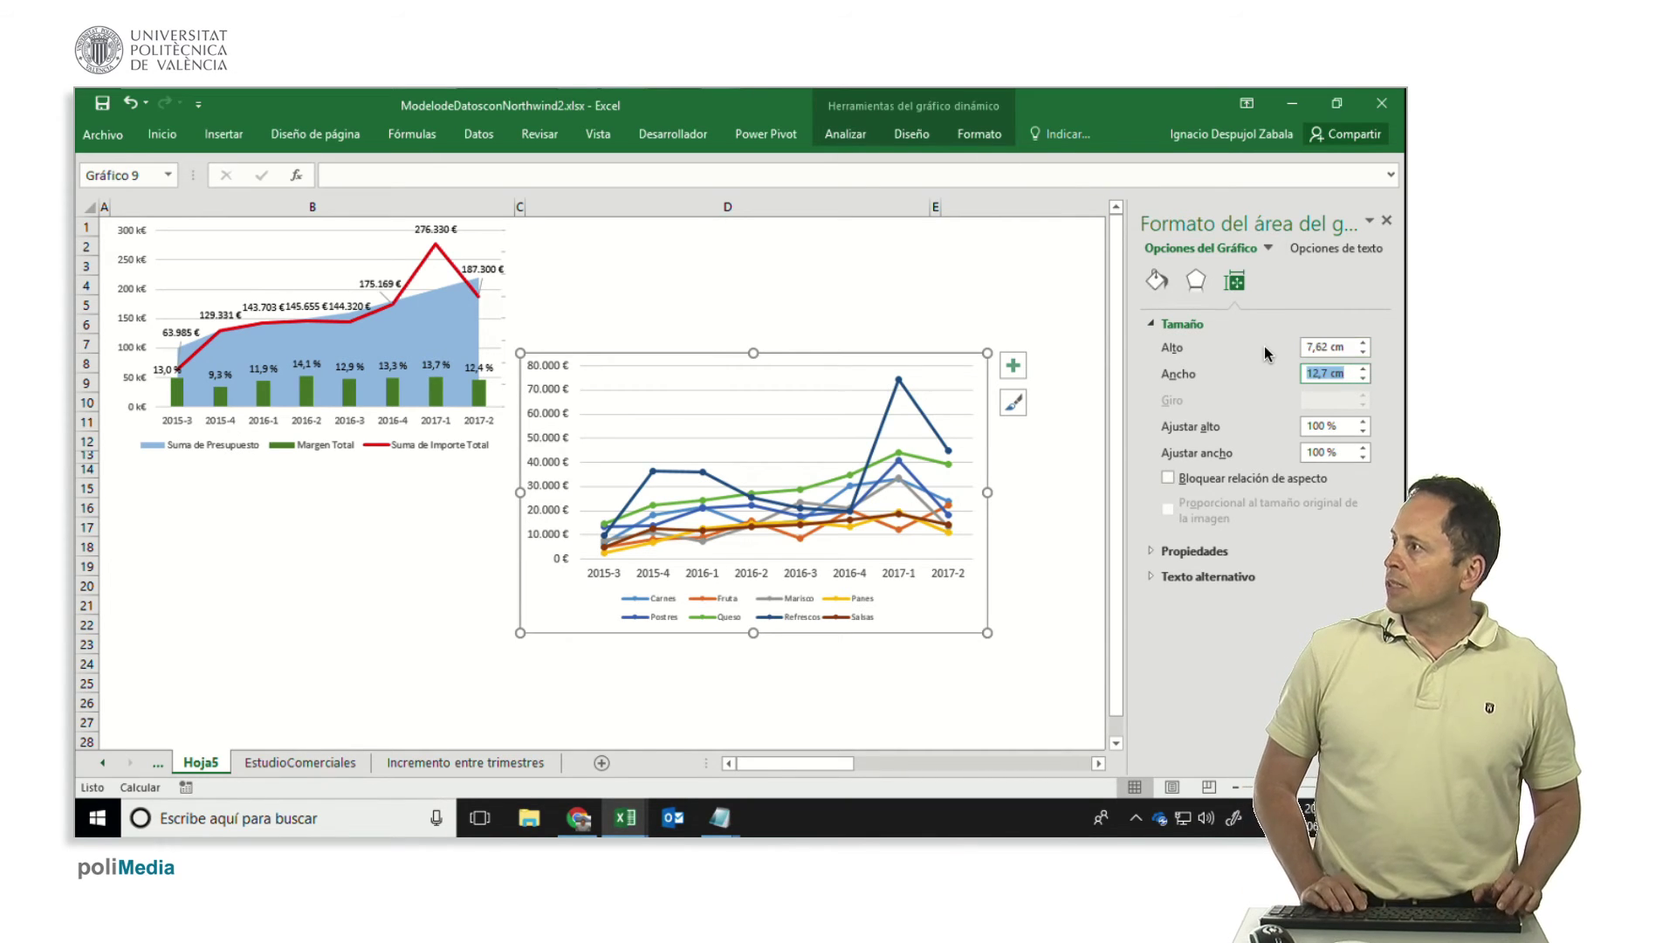
text(cc)
key(BackSpace)
key(BackSpace)
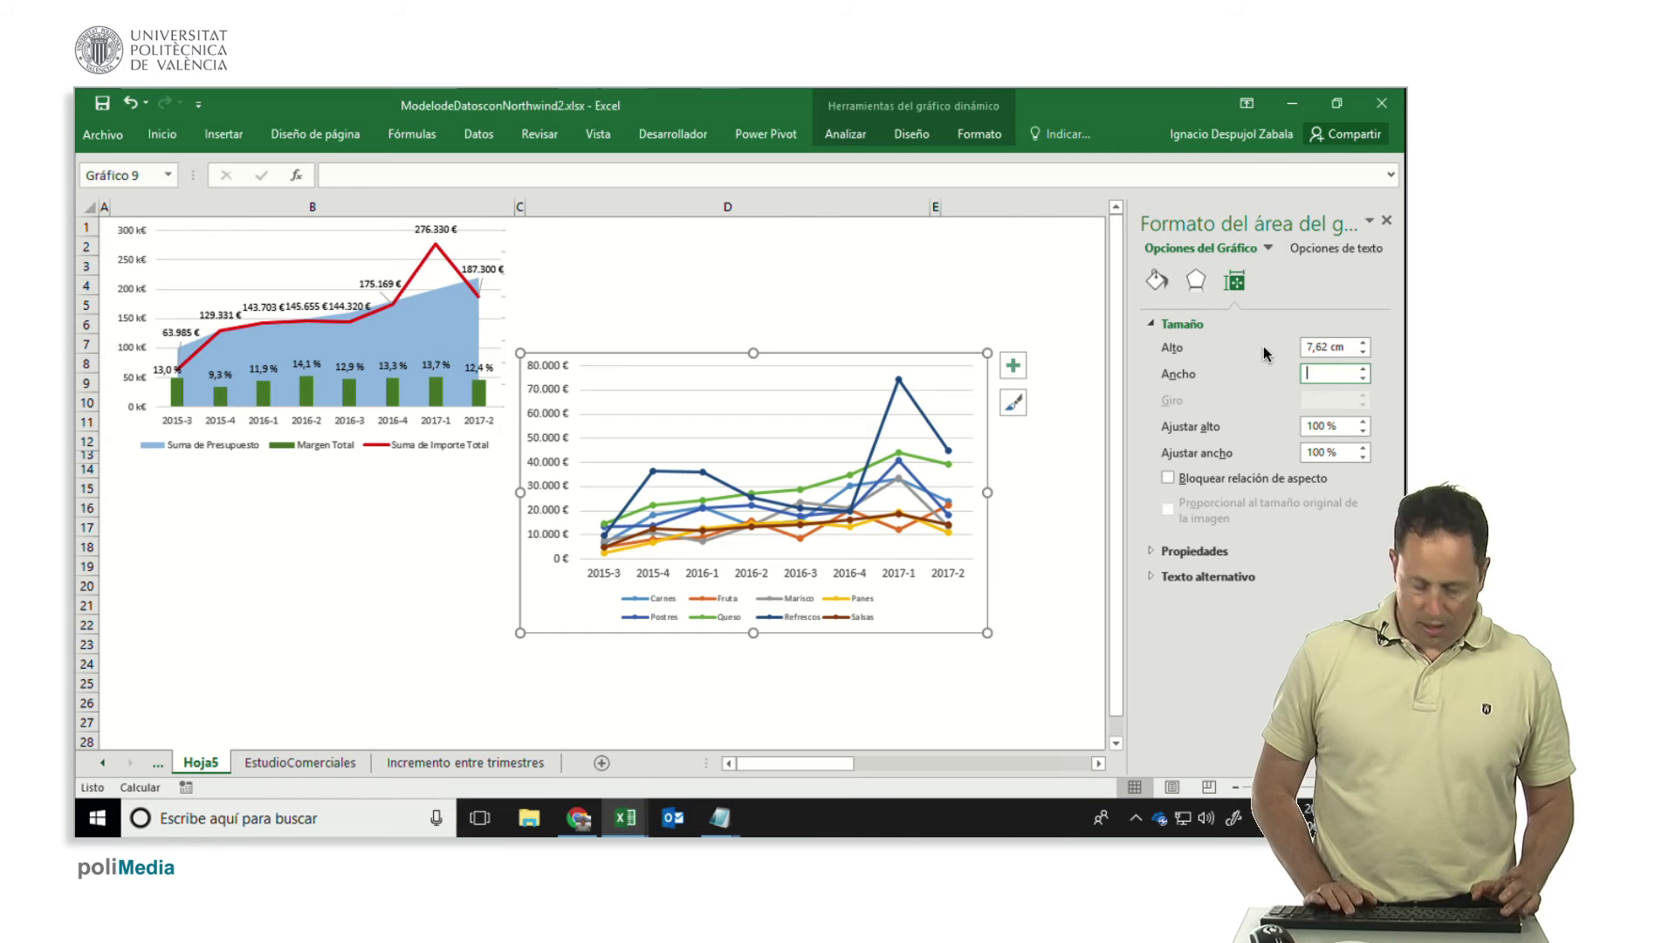
text(11)
key(Return)
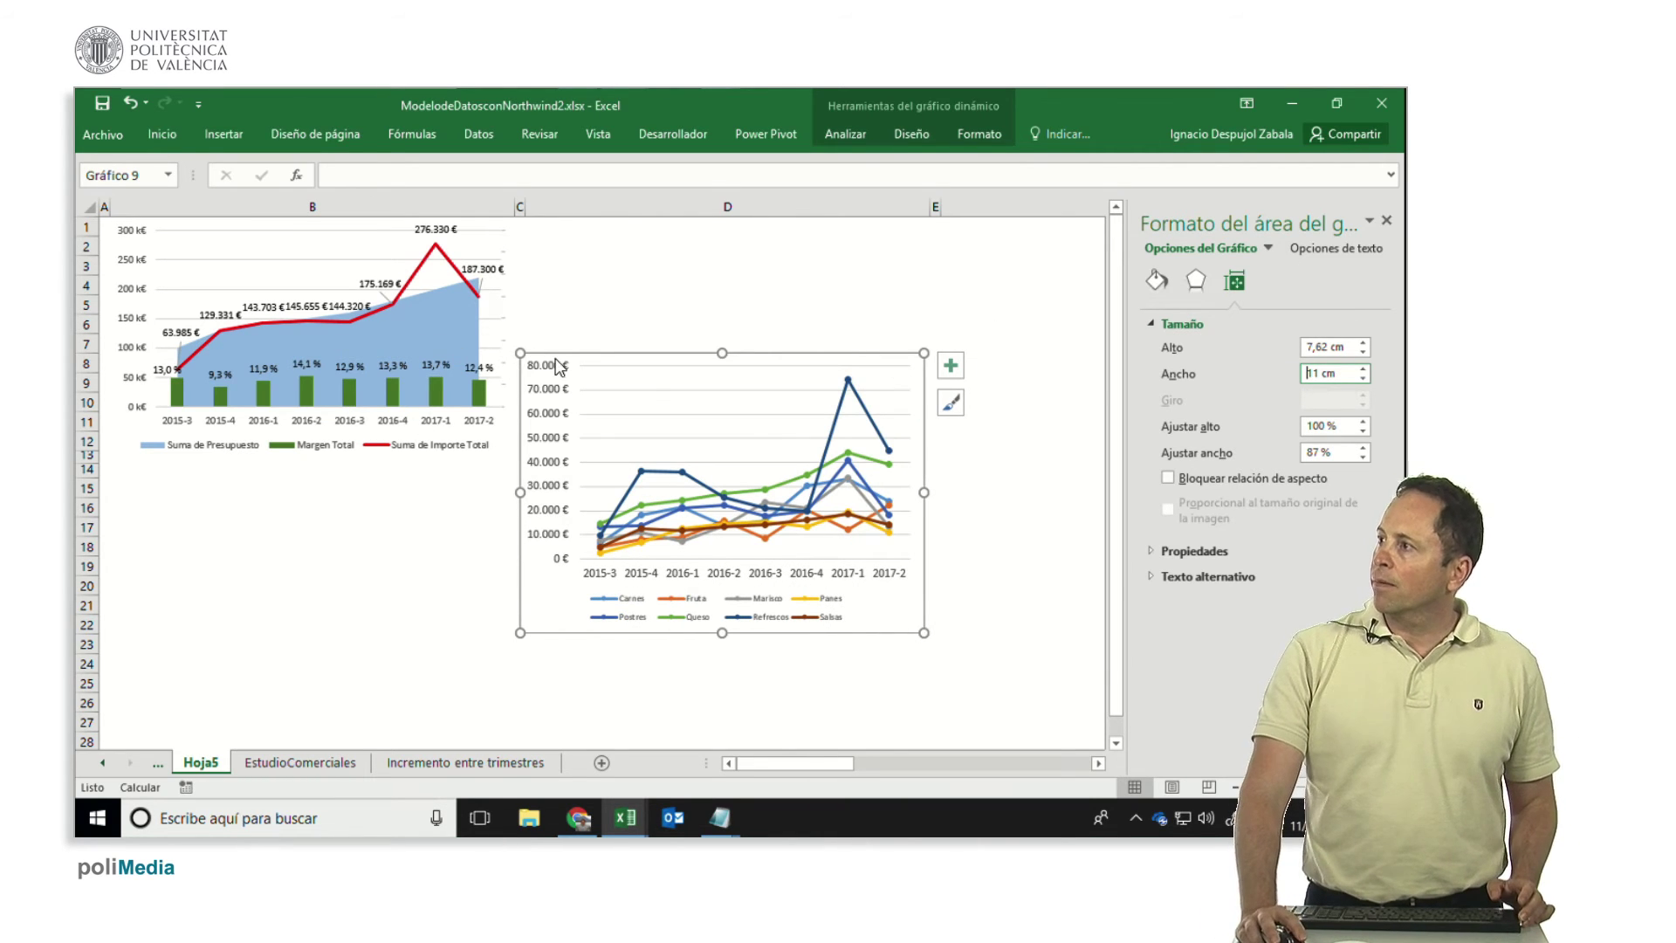
drag(559, 356, 562, 225)
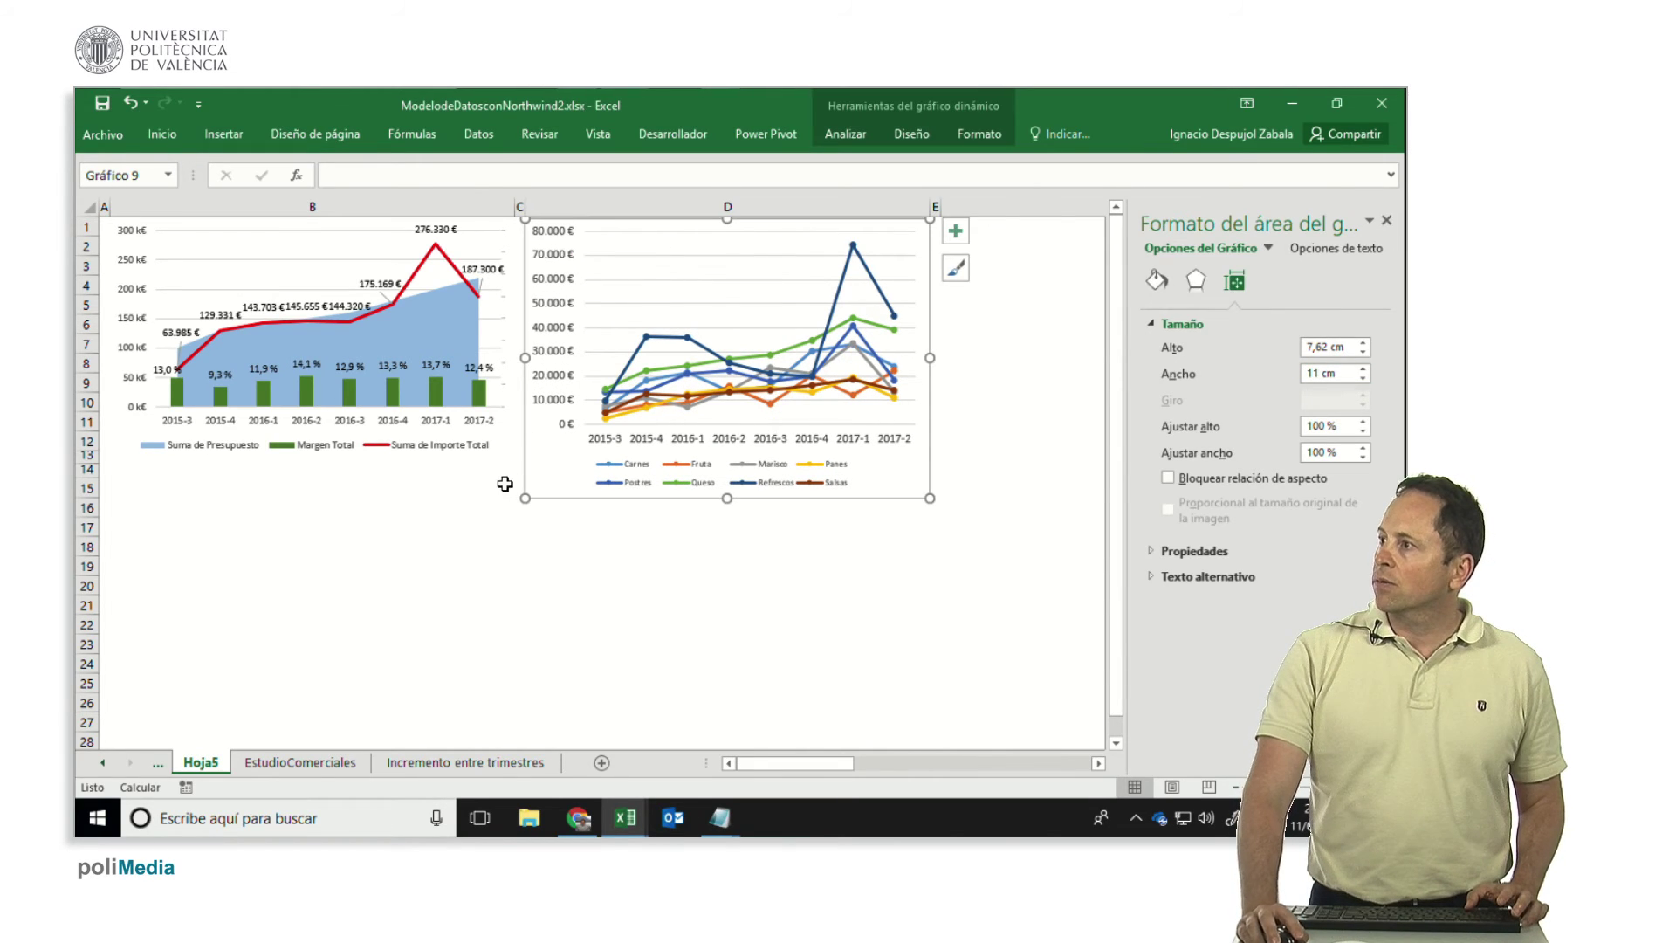
- Remove the line chart's outline by setting Borde to Sin línea
click(464, 485)
click(538, 500)
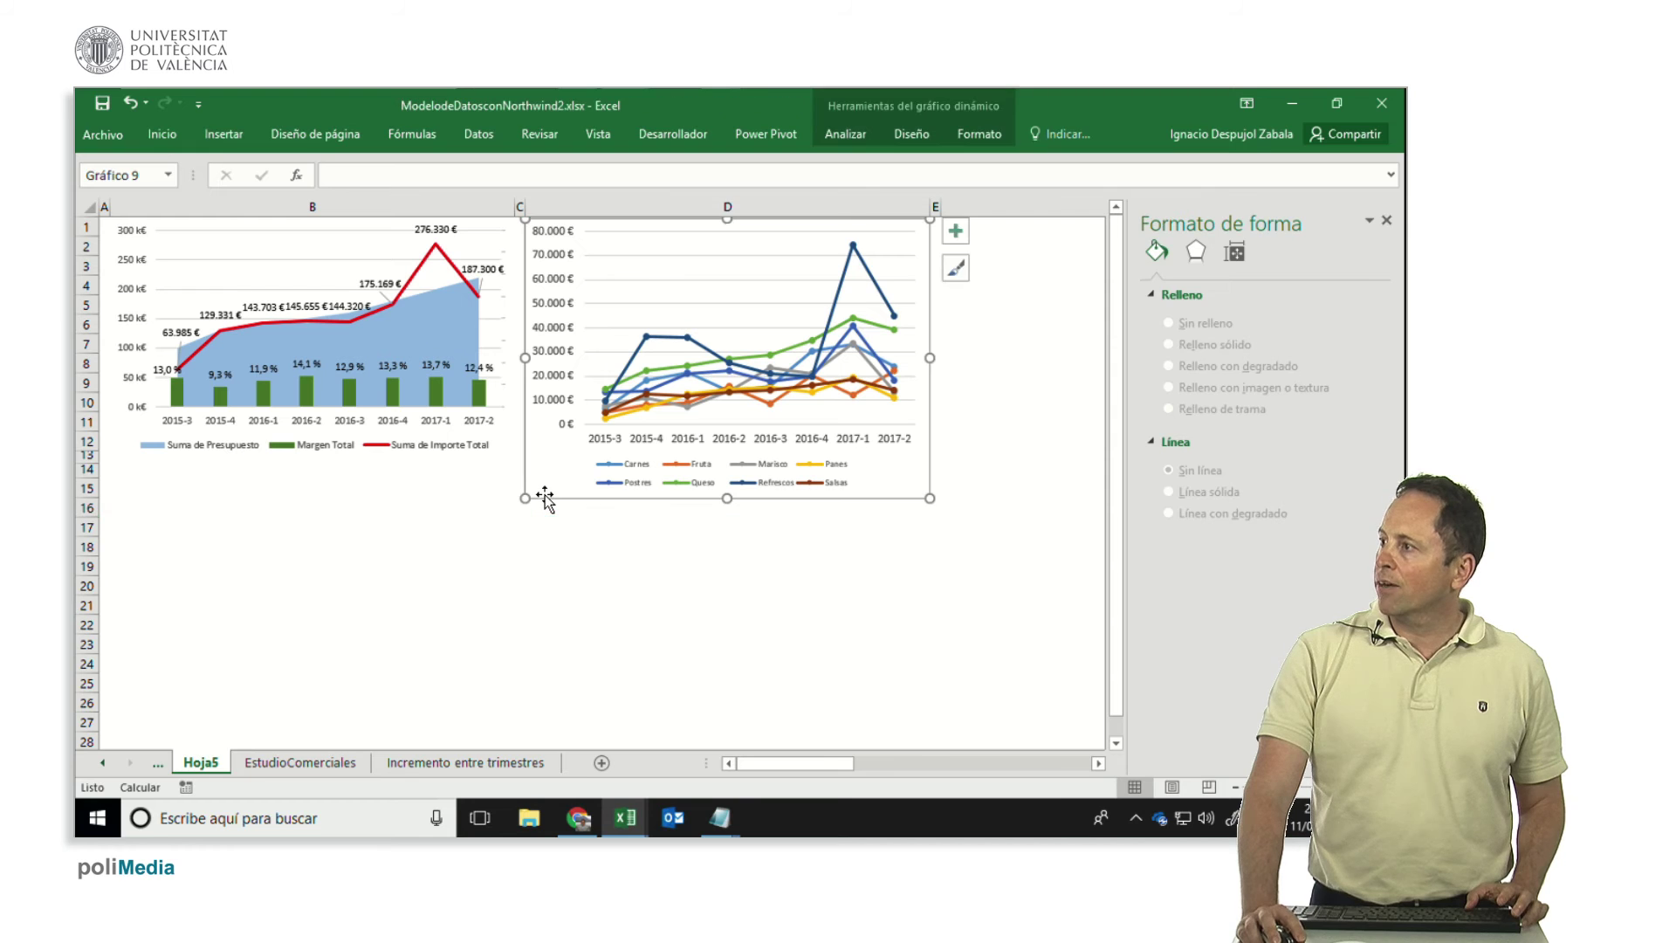
click(1197, 558)
click(1004, 557)
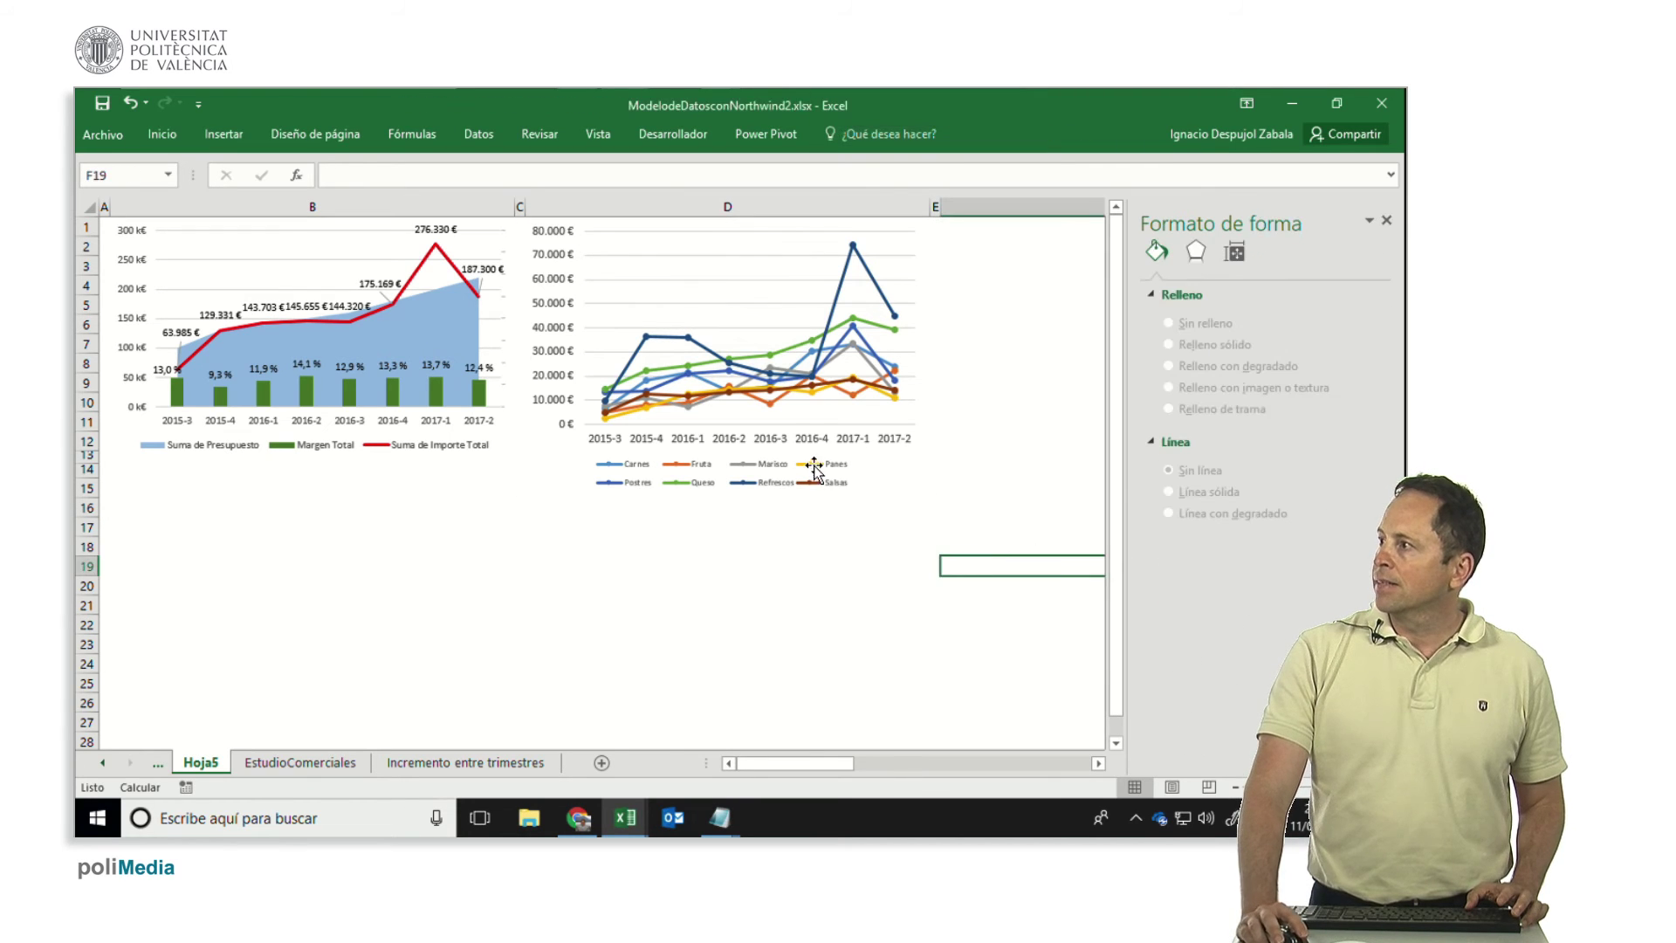
- Shrink the label font on the quarter axis and the value axis to size 8
click(814, 439)
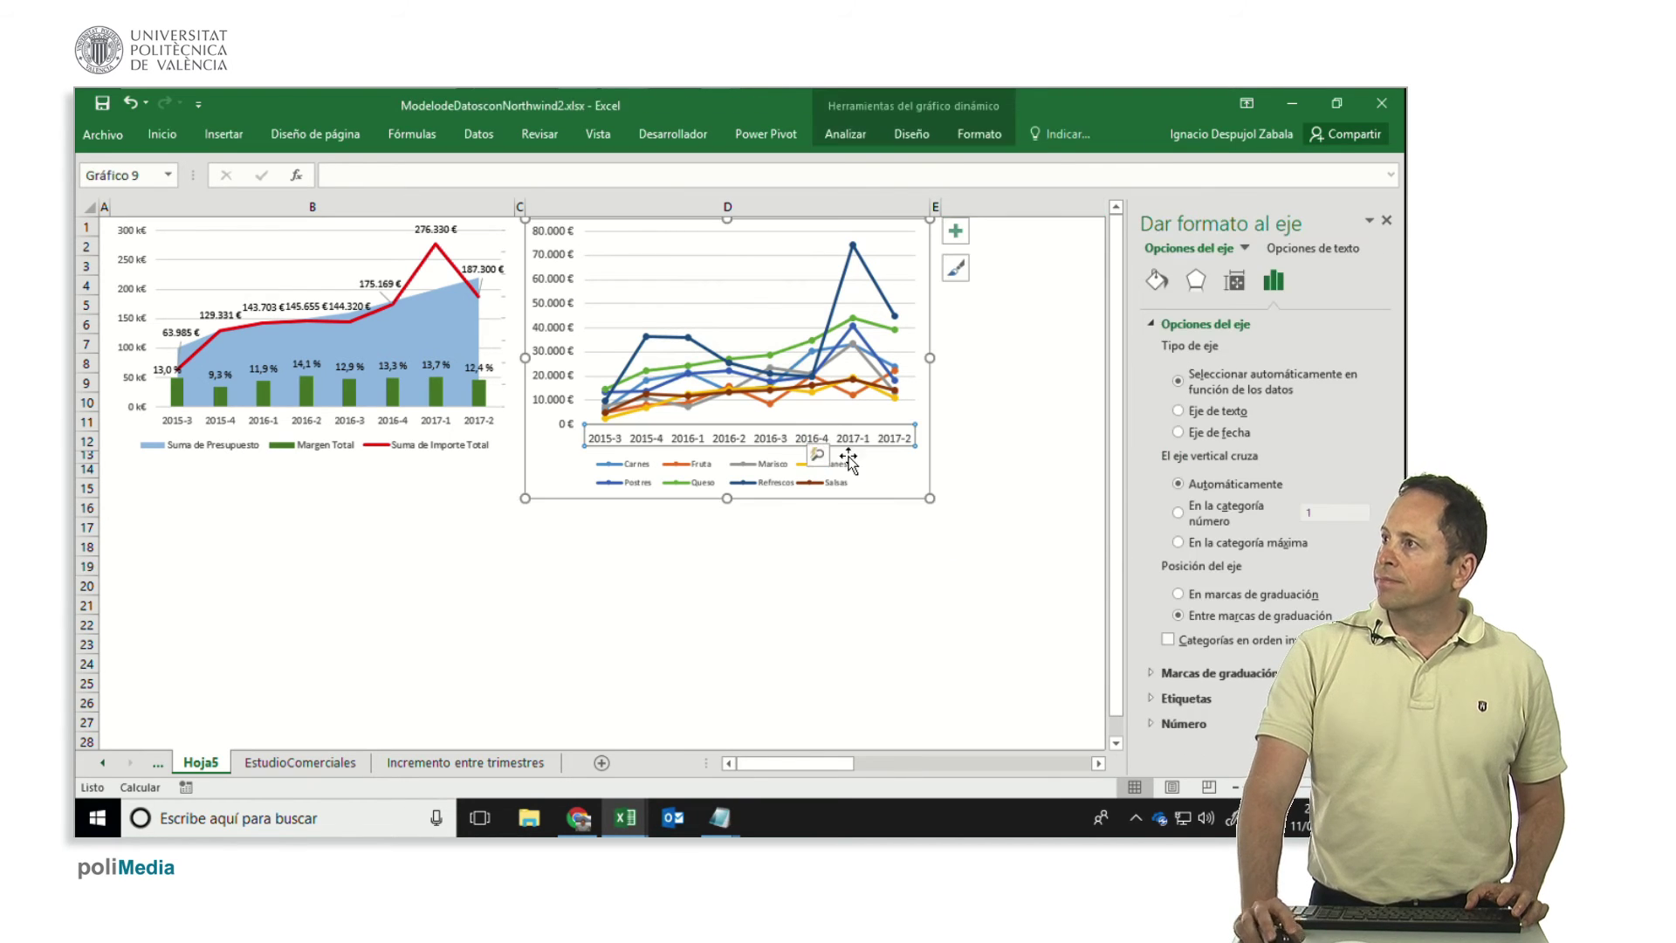
click(165, 134)
click(347, 172)
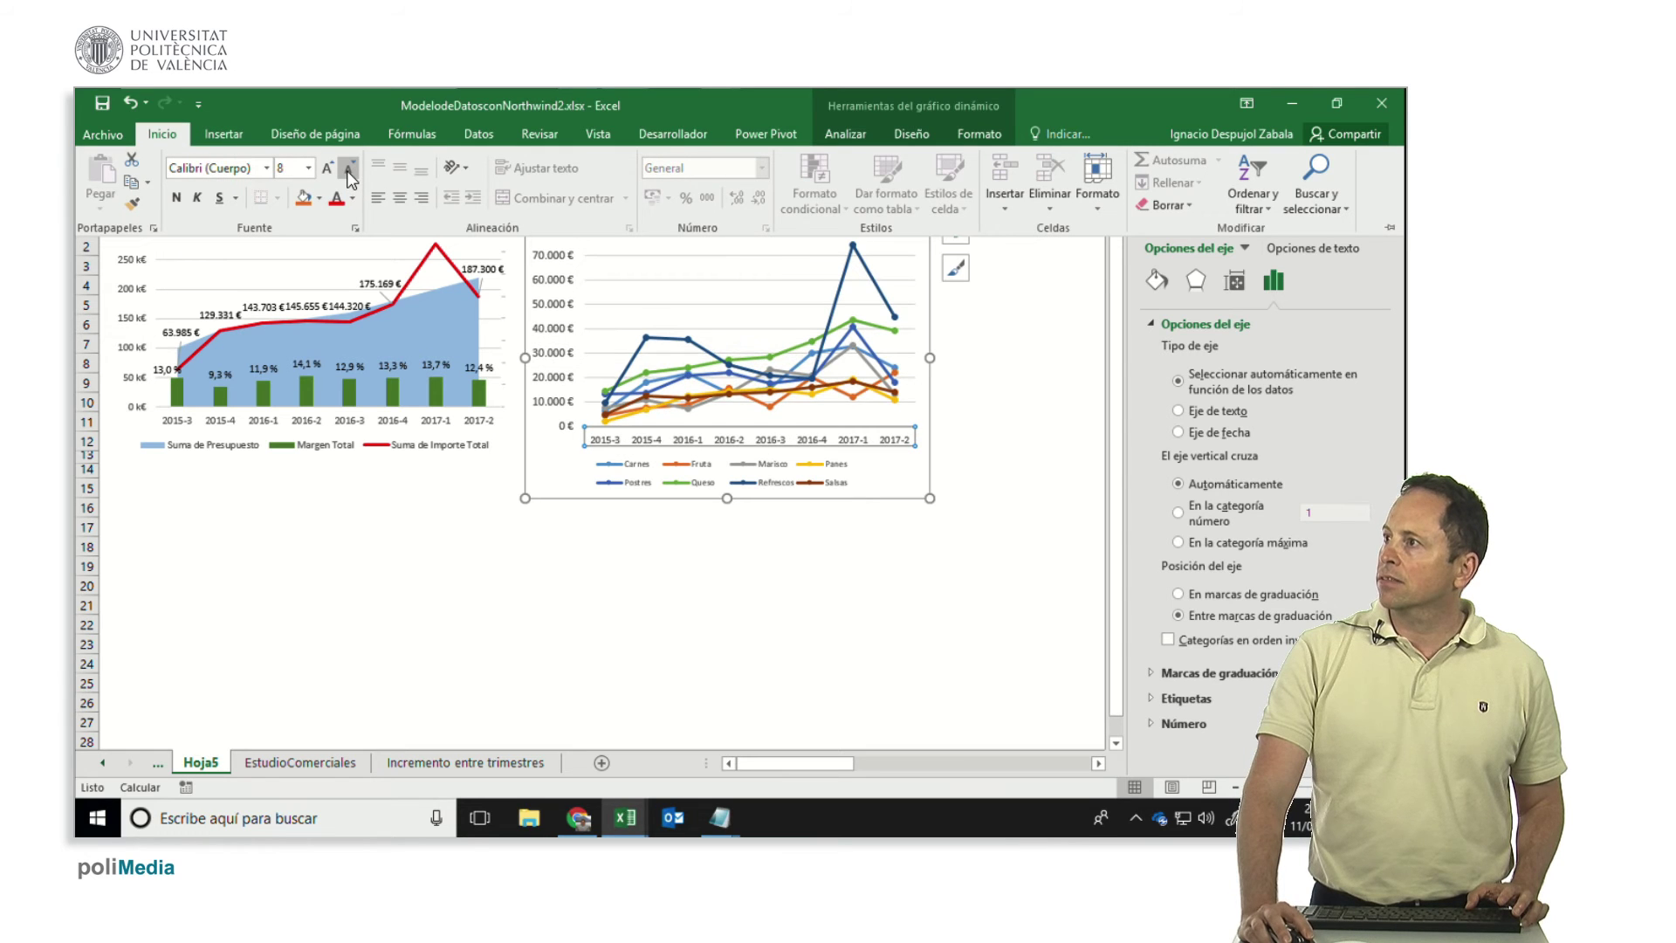
click(548, 364)
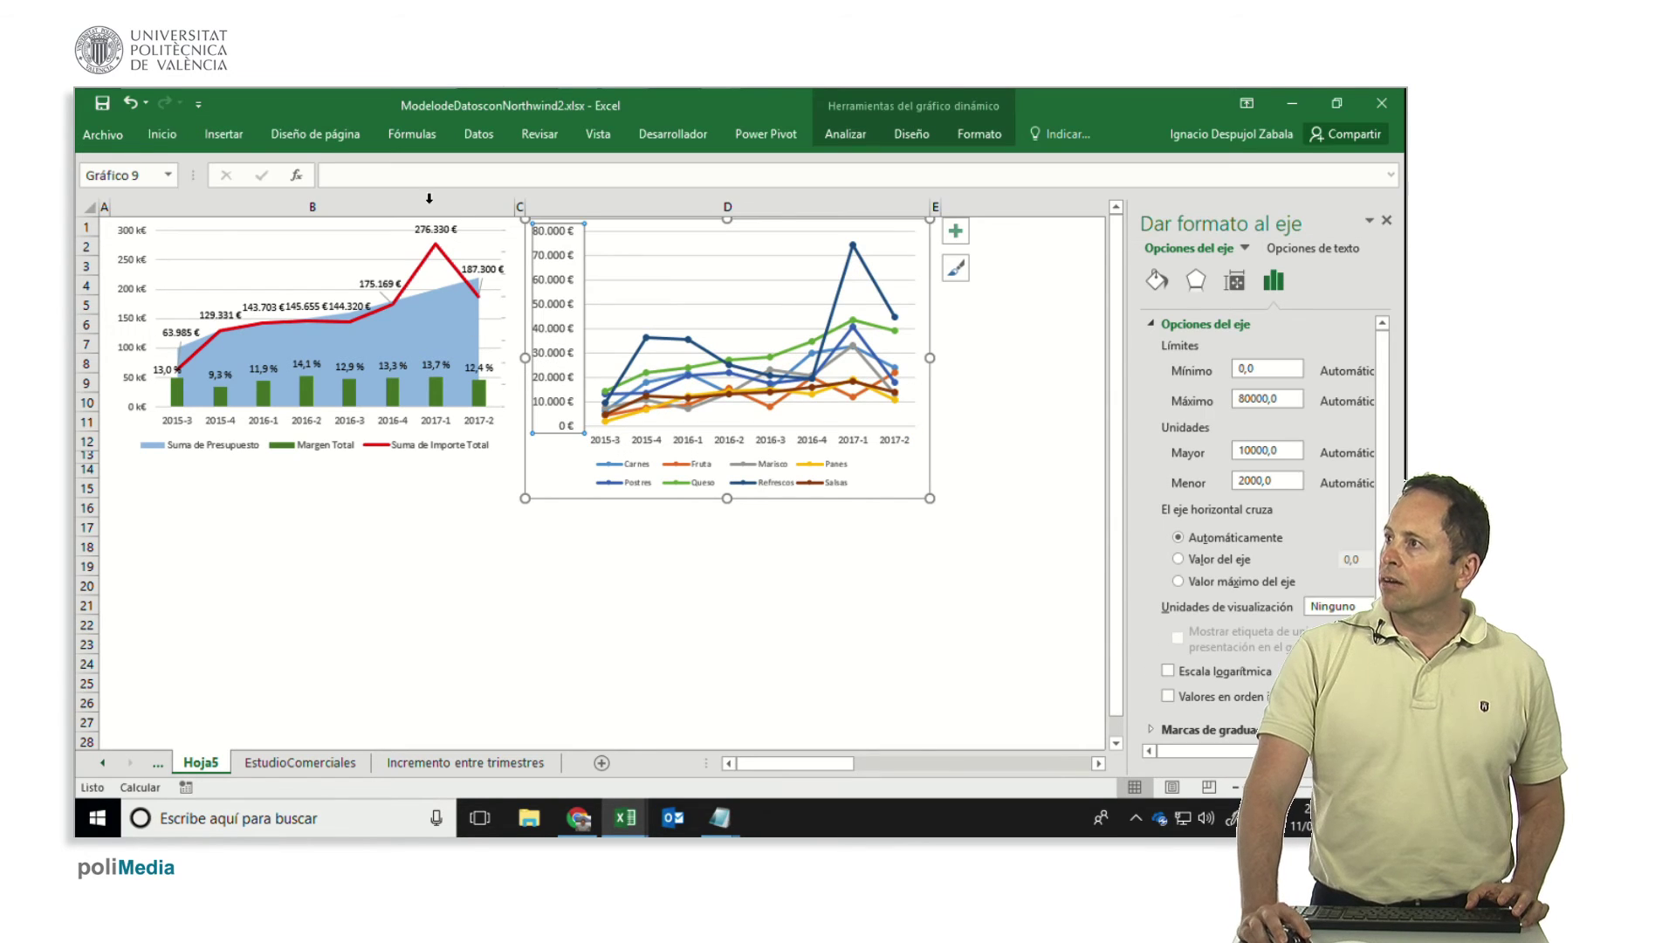
click(170, 137)
click(350, 168)
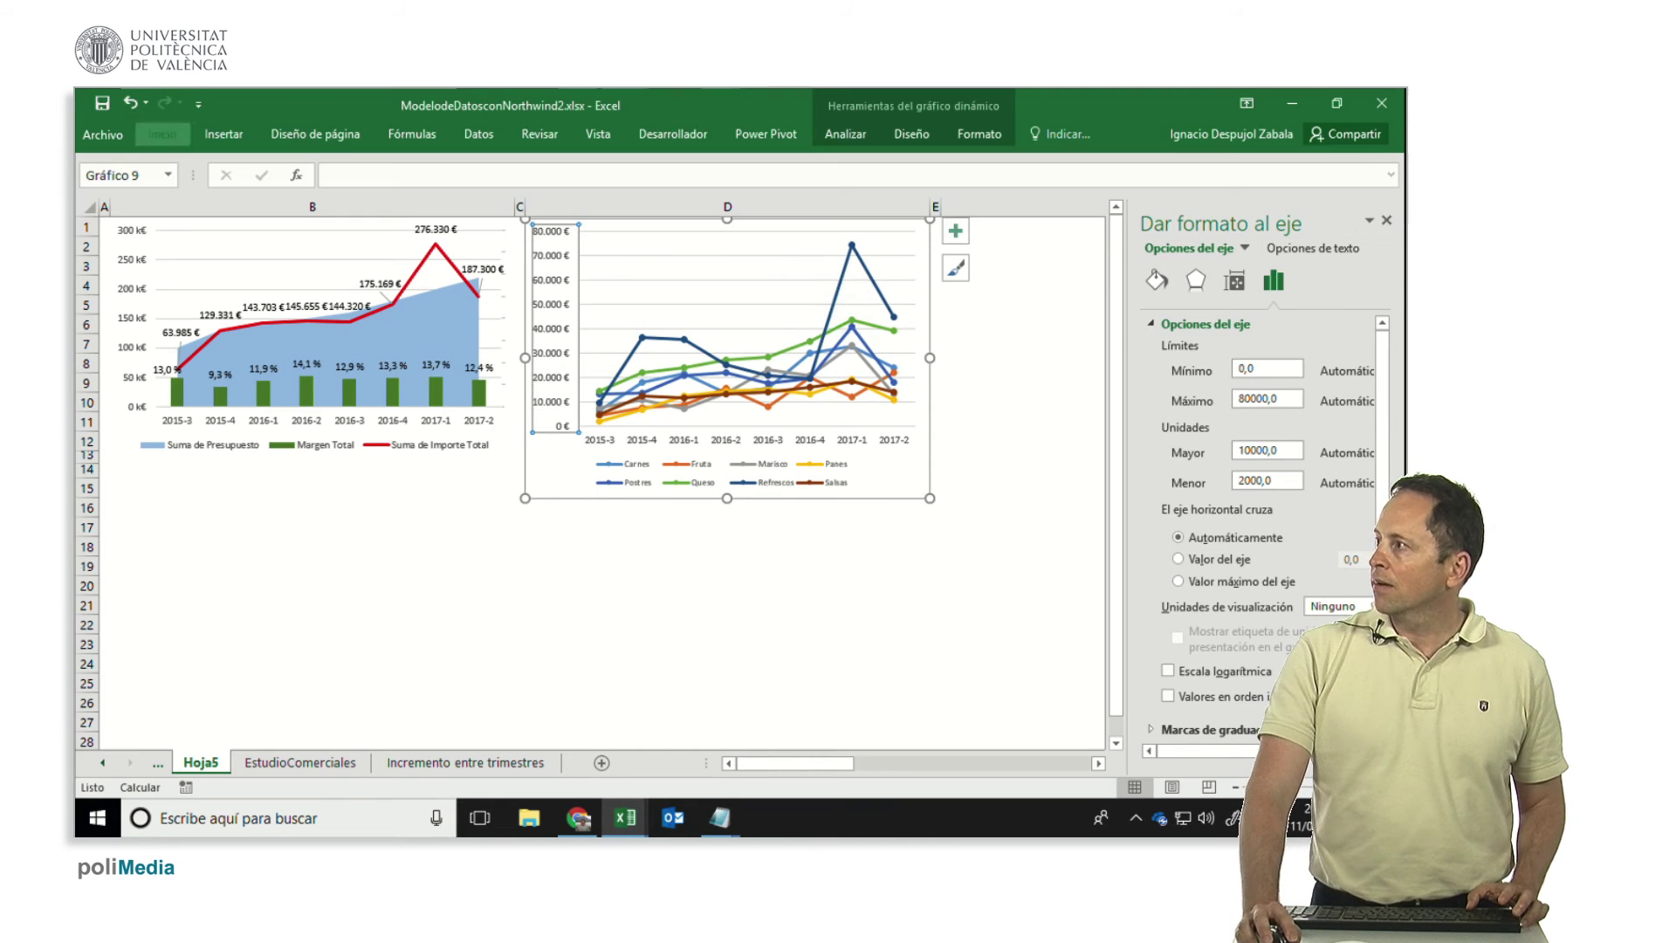
- Expand and collapse the value axis Número settings in Dar formato al eje
scroll(1178, 756, down, 1)
click(1181, 734)
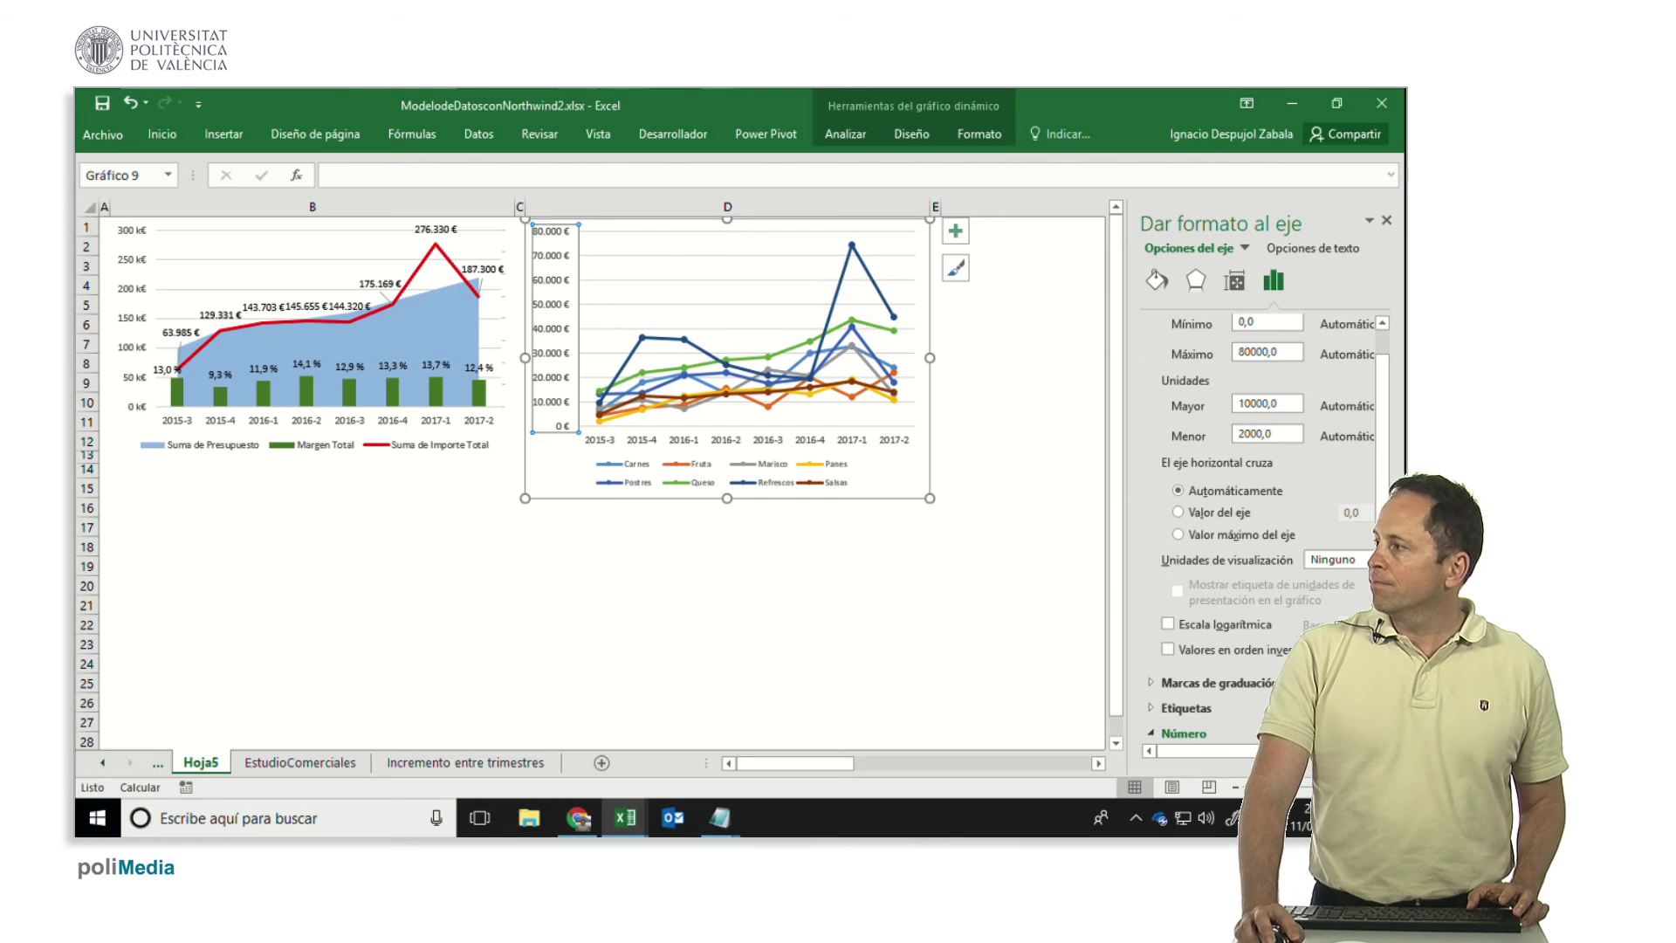
click(1180, 733)
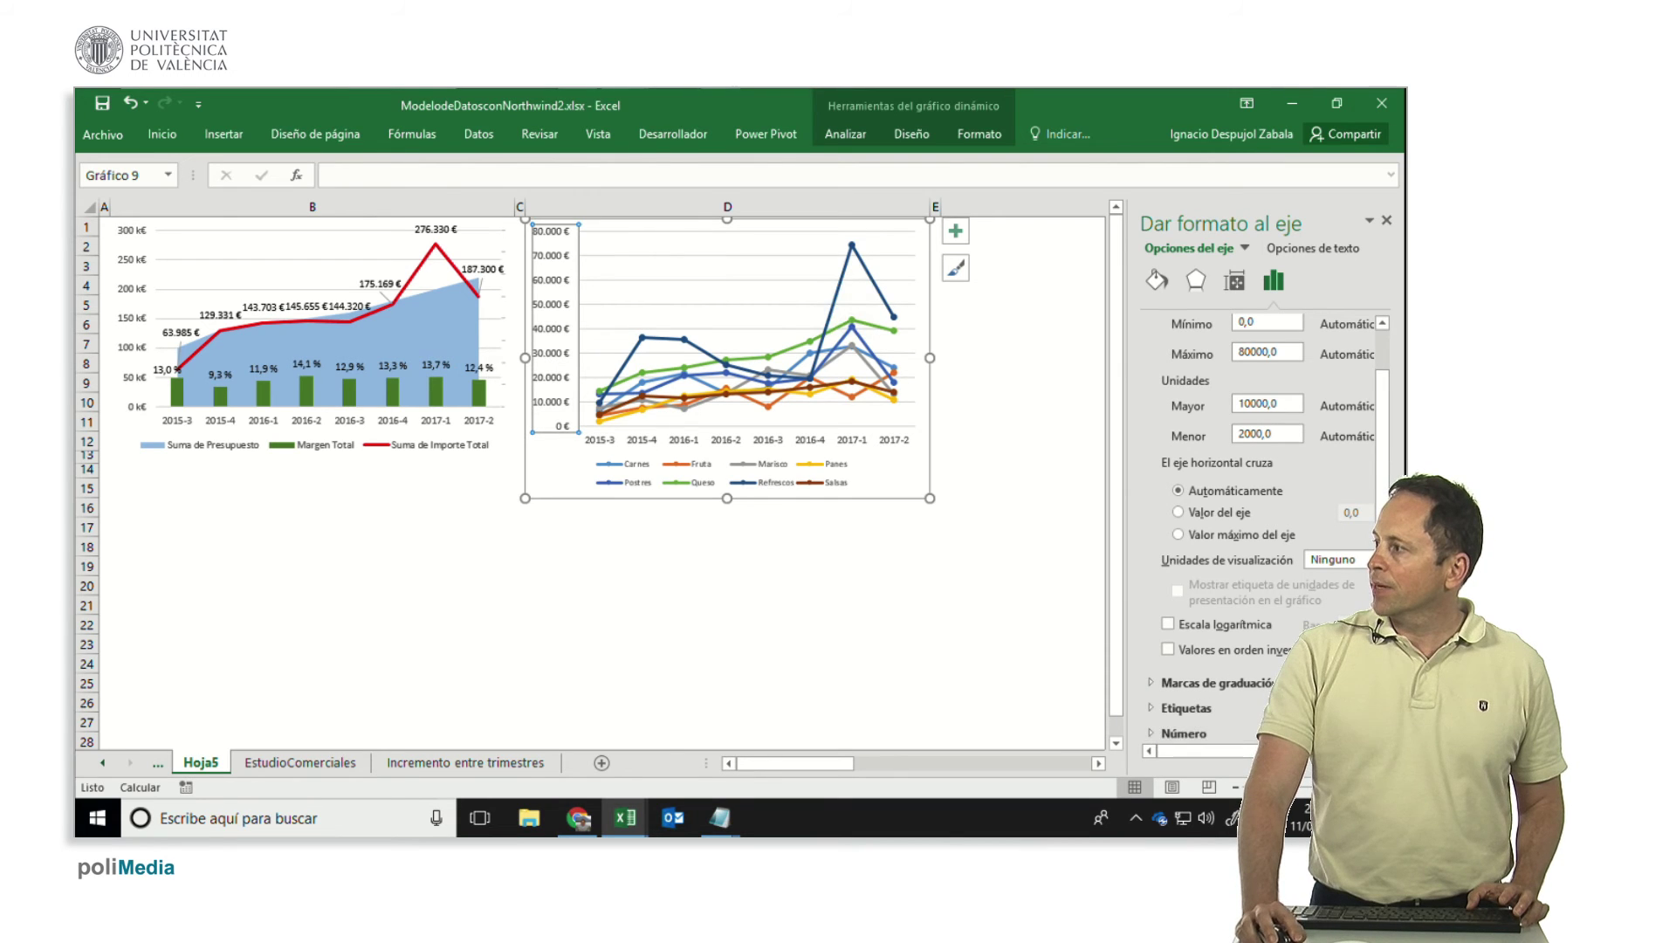
- Apply the custom format code #.##0. k€ so the value axis reads 0 k€ to 80 k€
click(1151, 736)
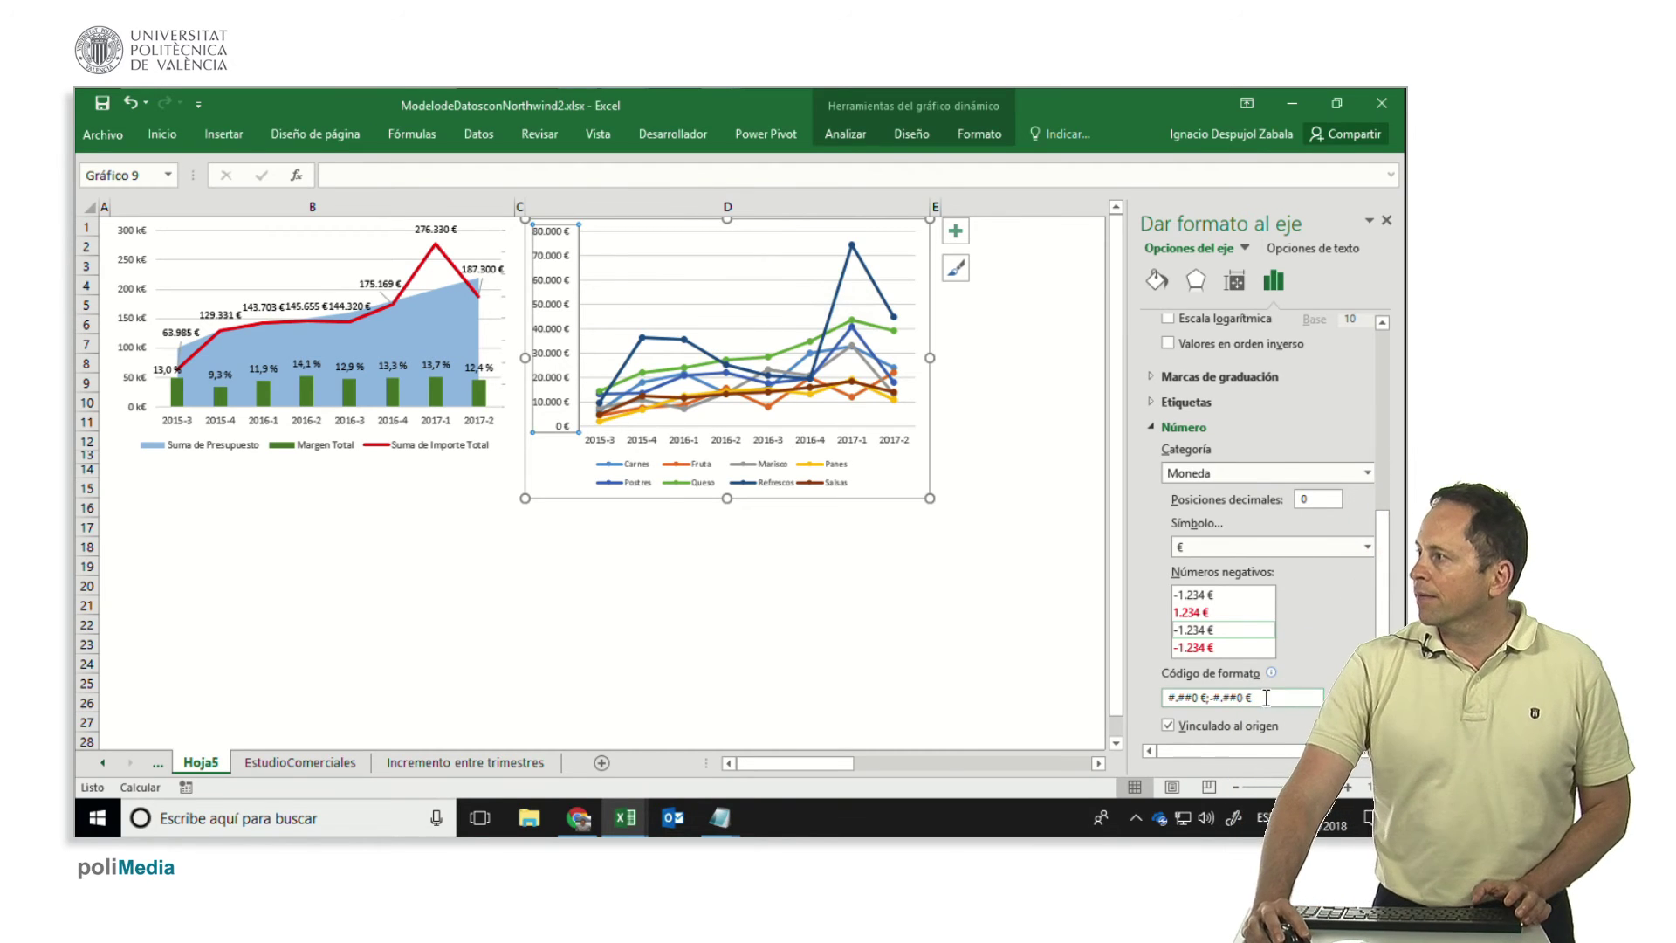
click(1200, 701)
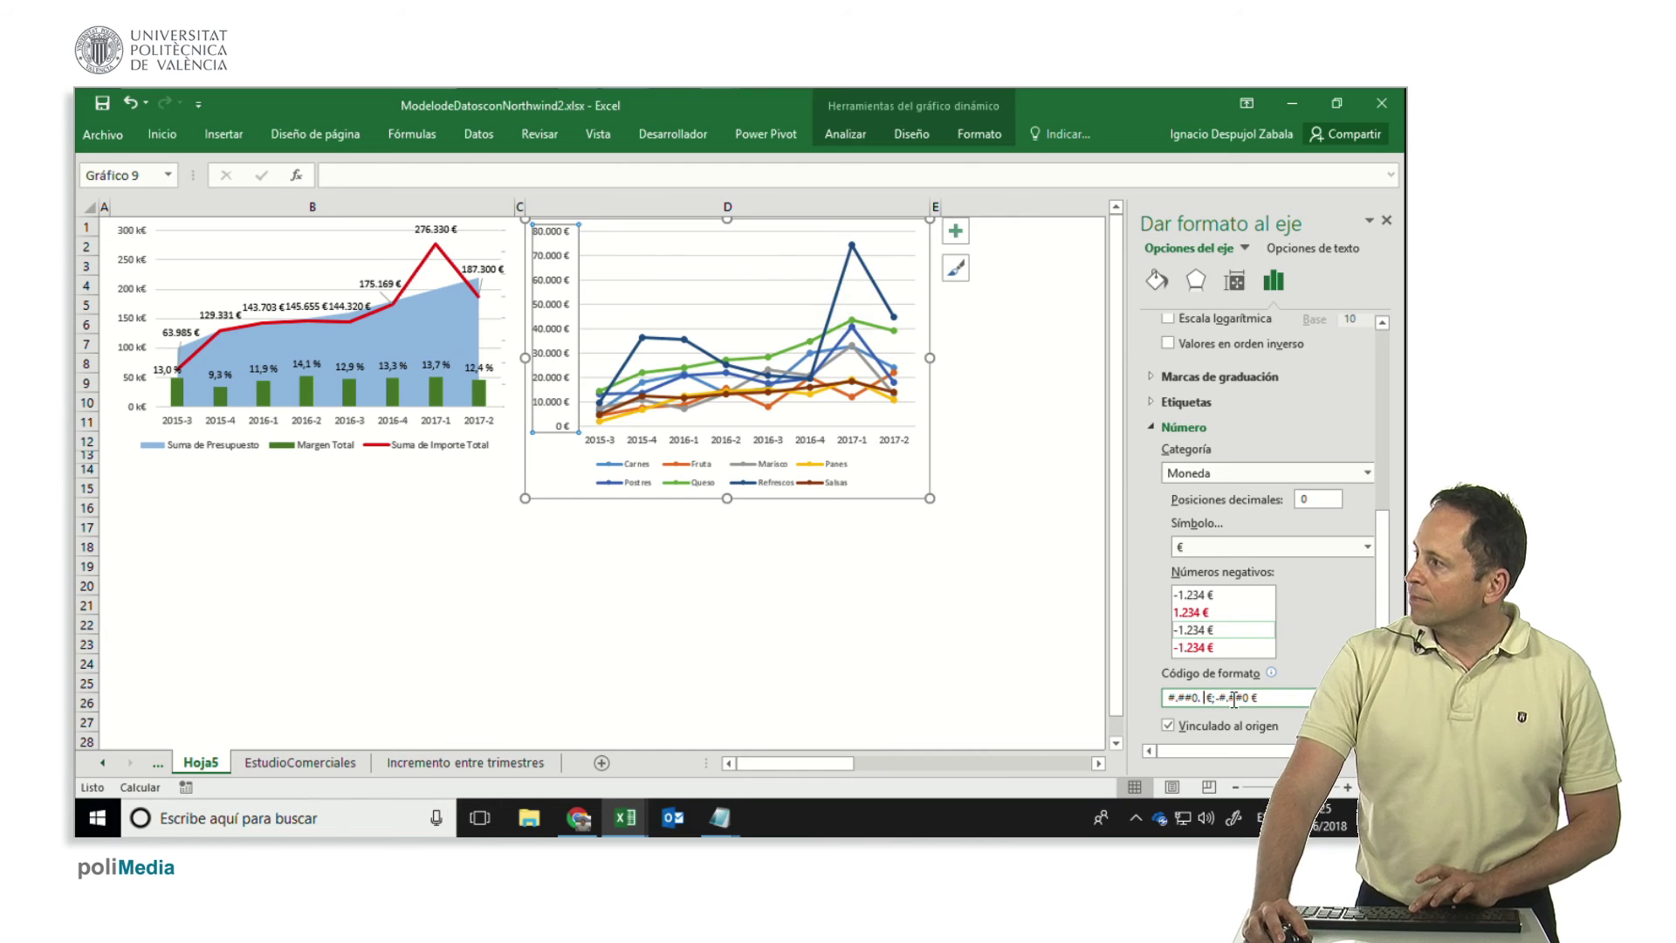
text(.k)
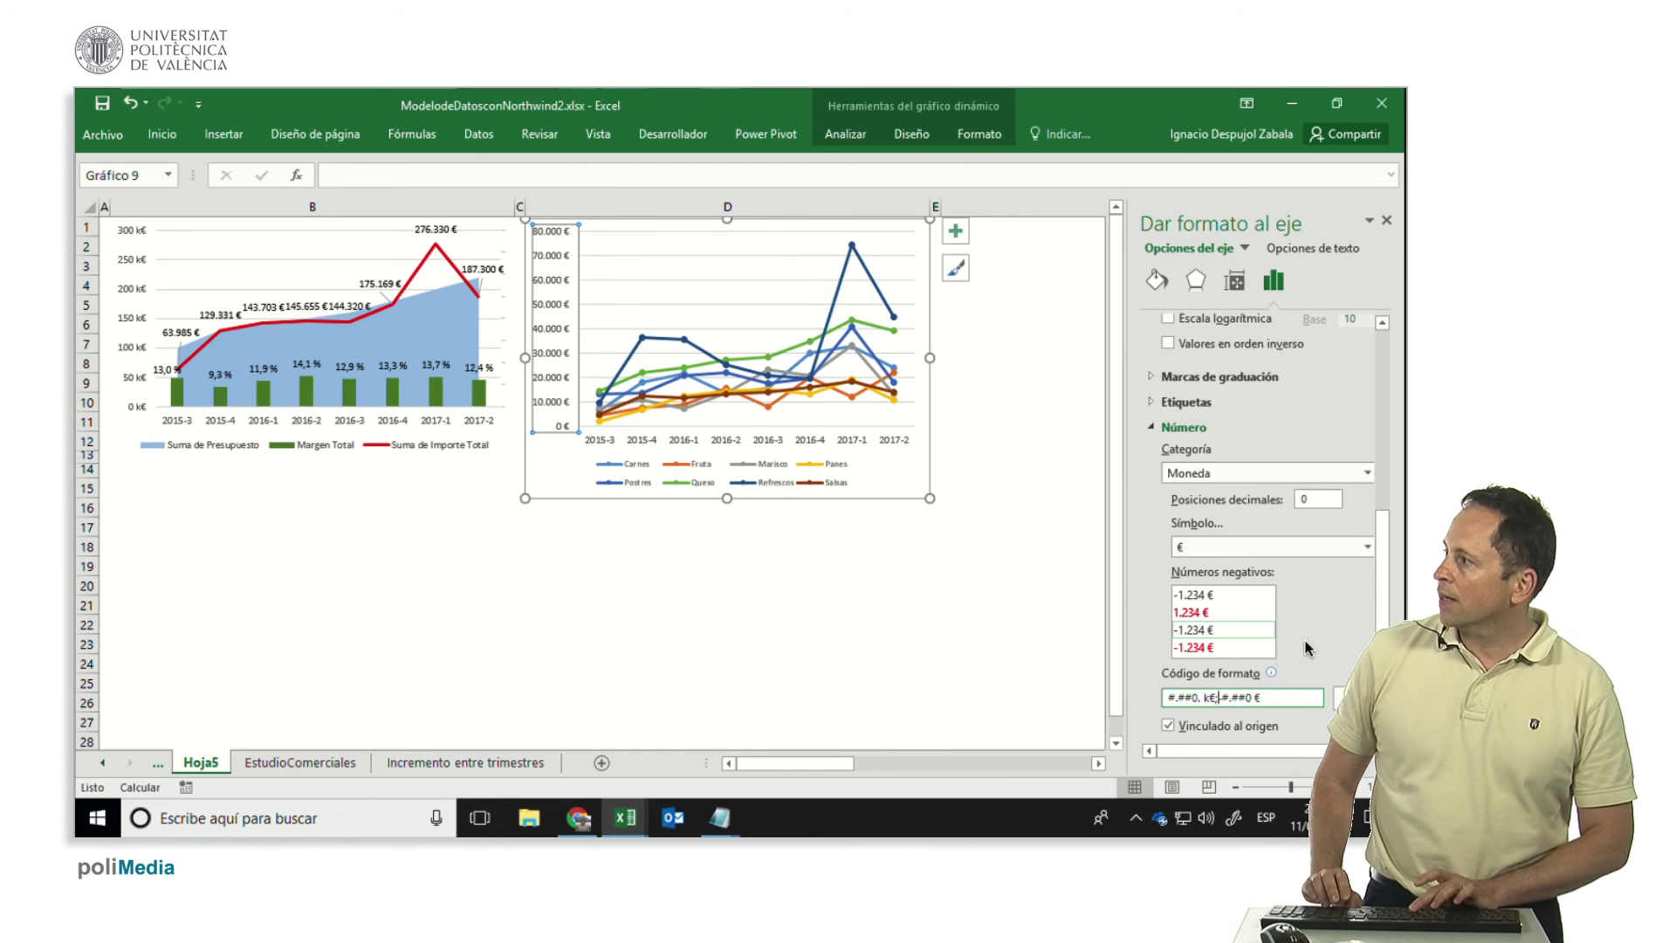
text(.)
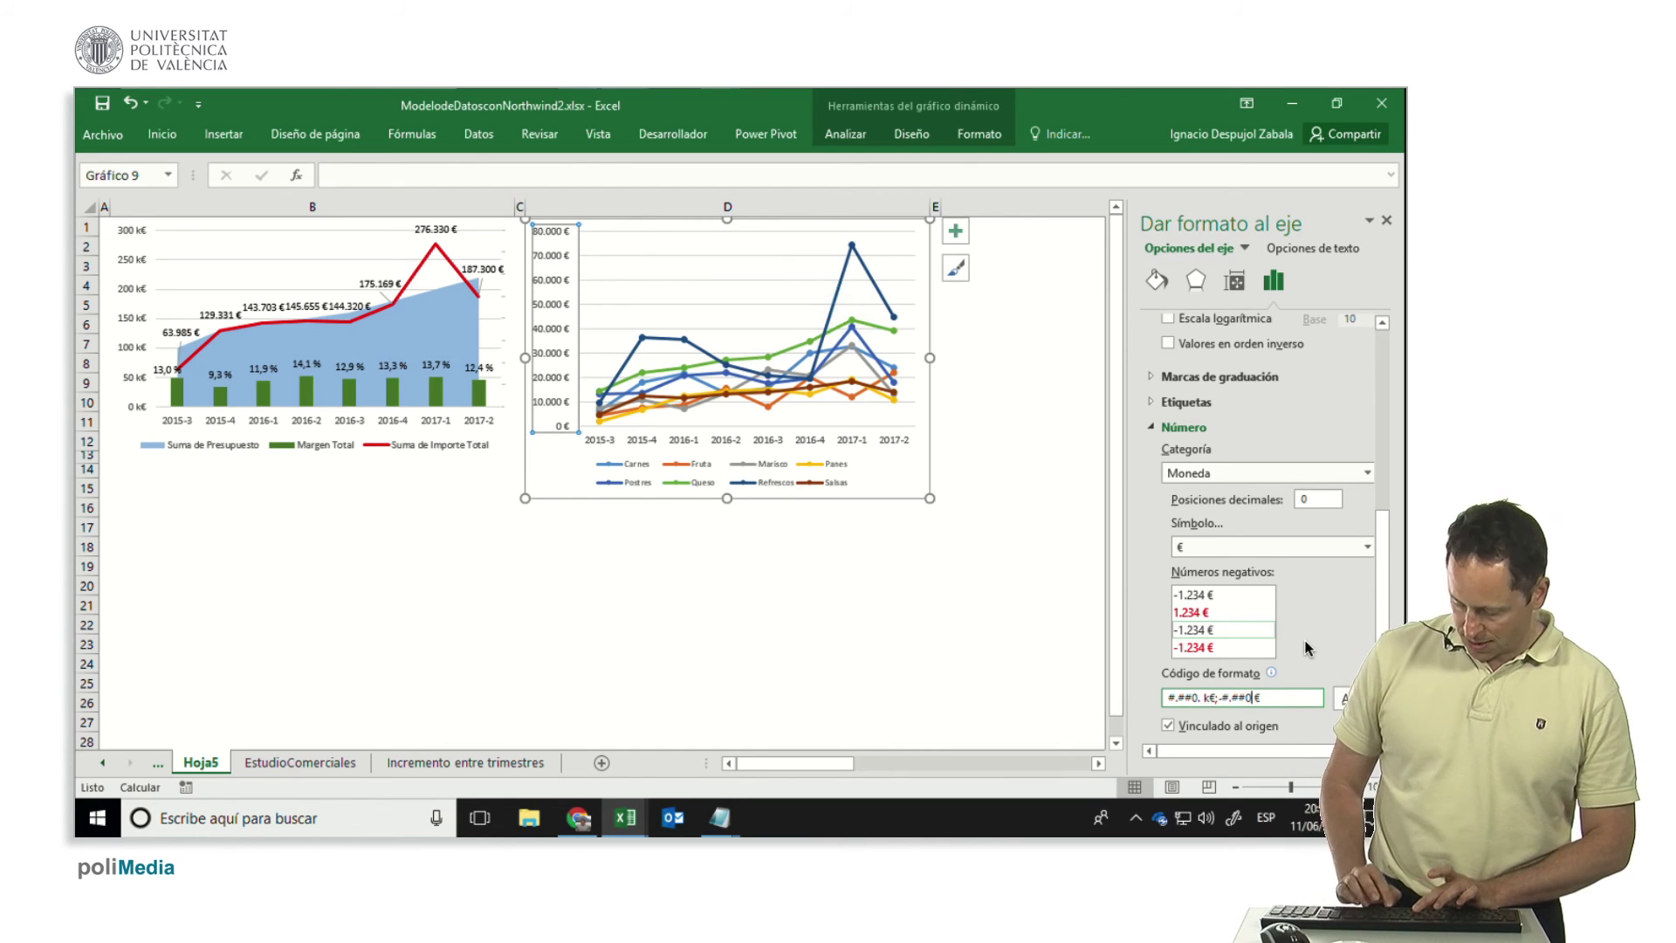
text(k)
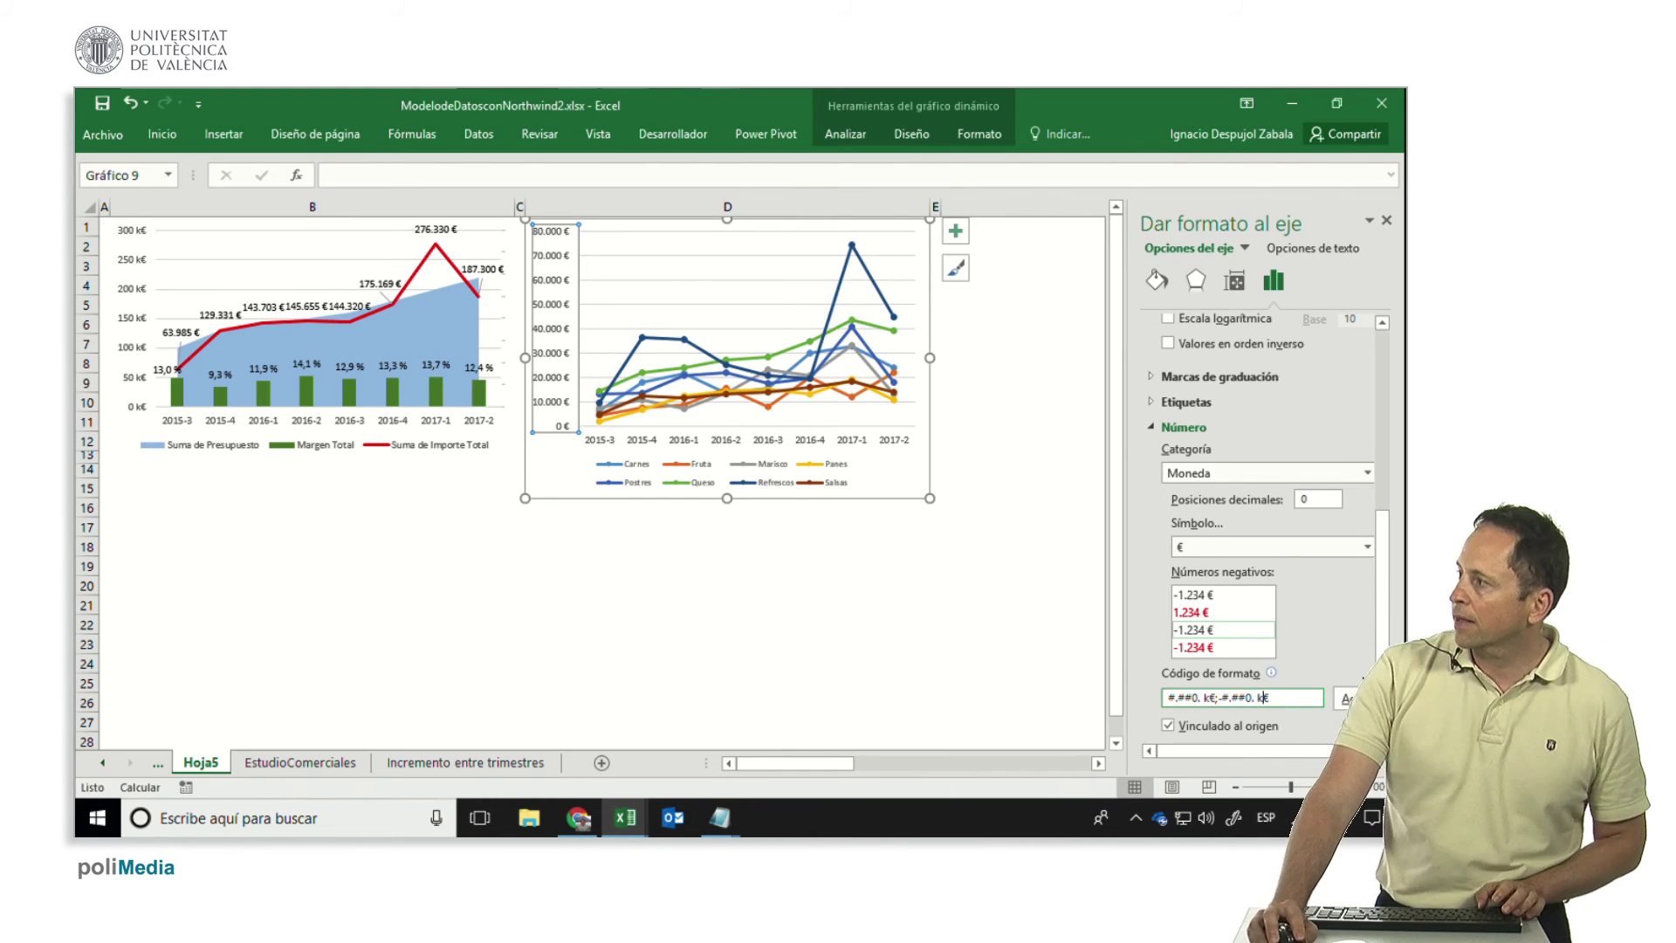
click(1356, 699)
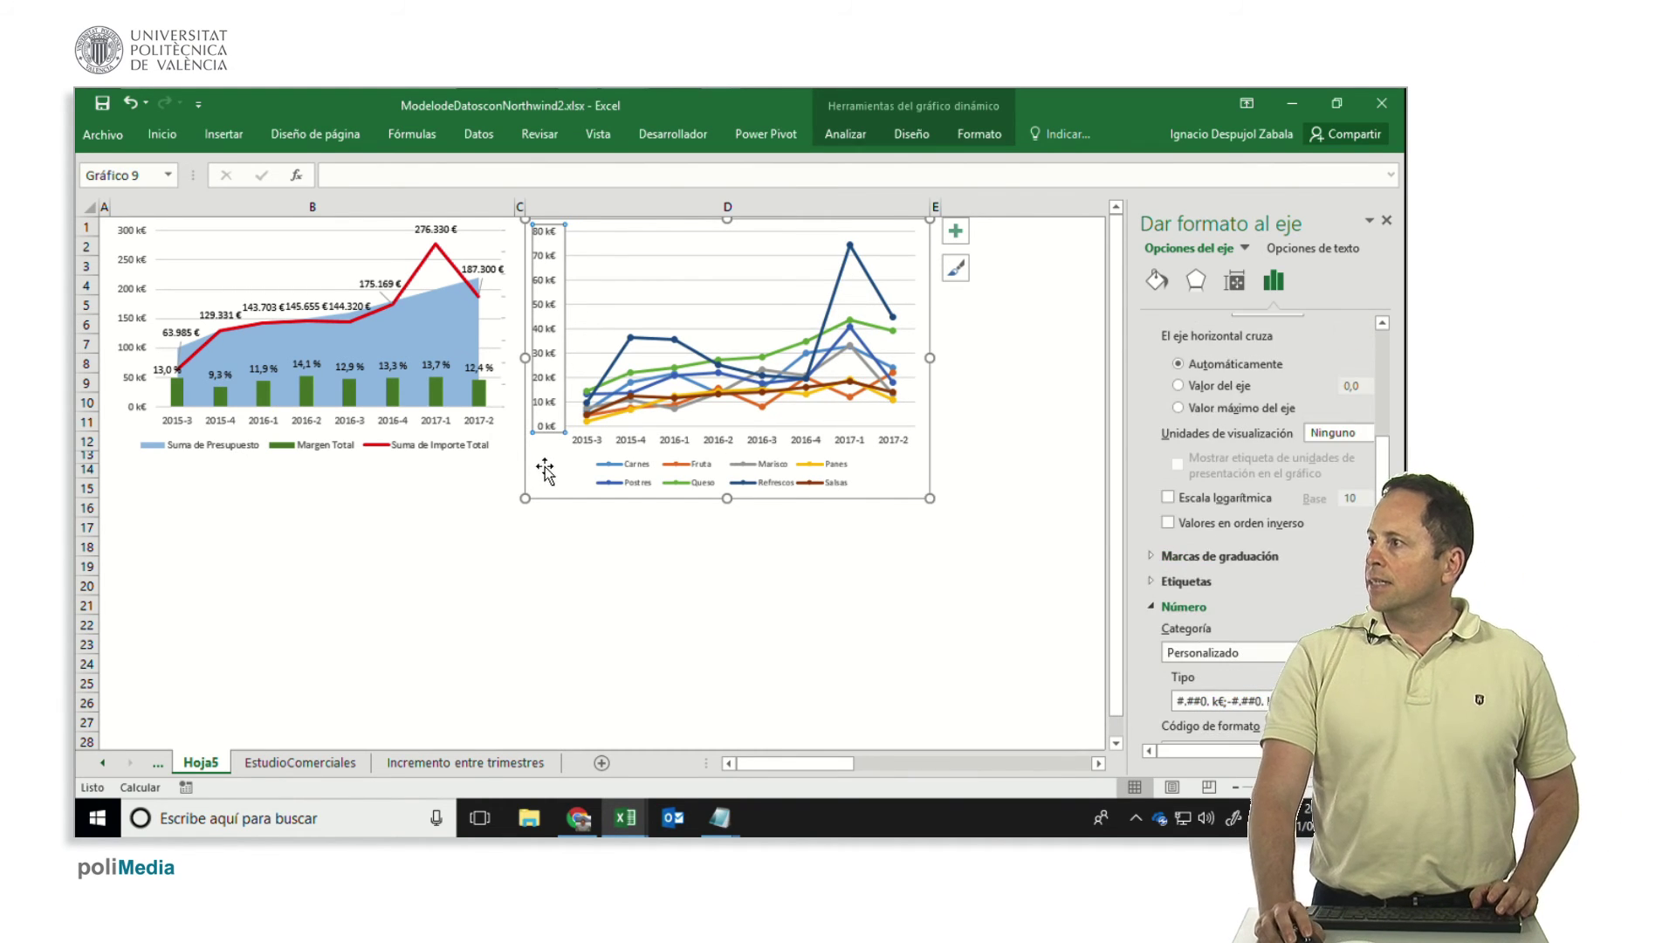
- Read the first chart's size on the Formato tab
click(409, 482)
click(408, 462)
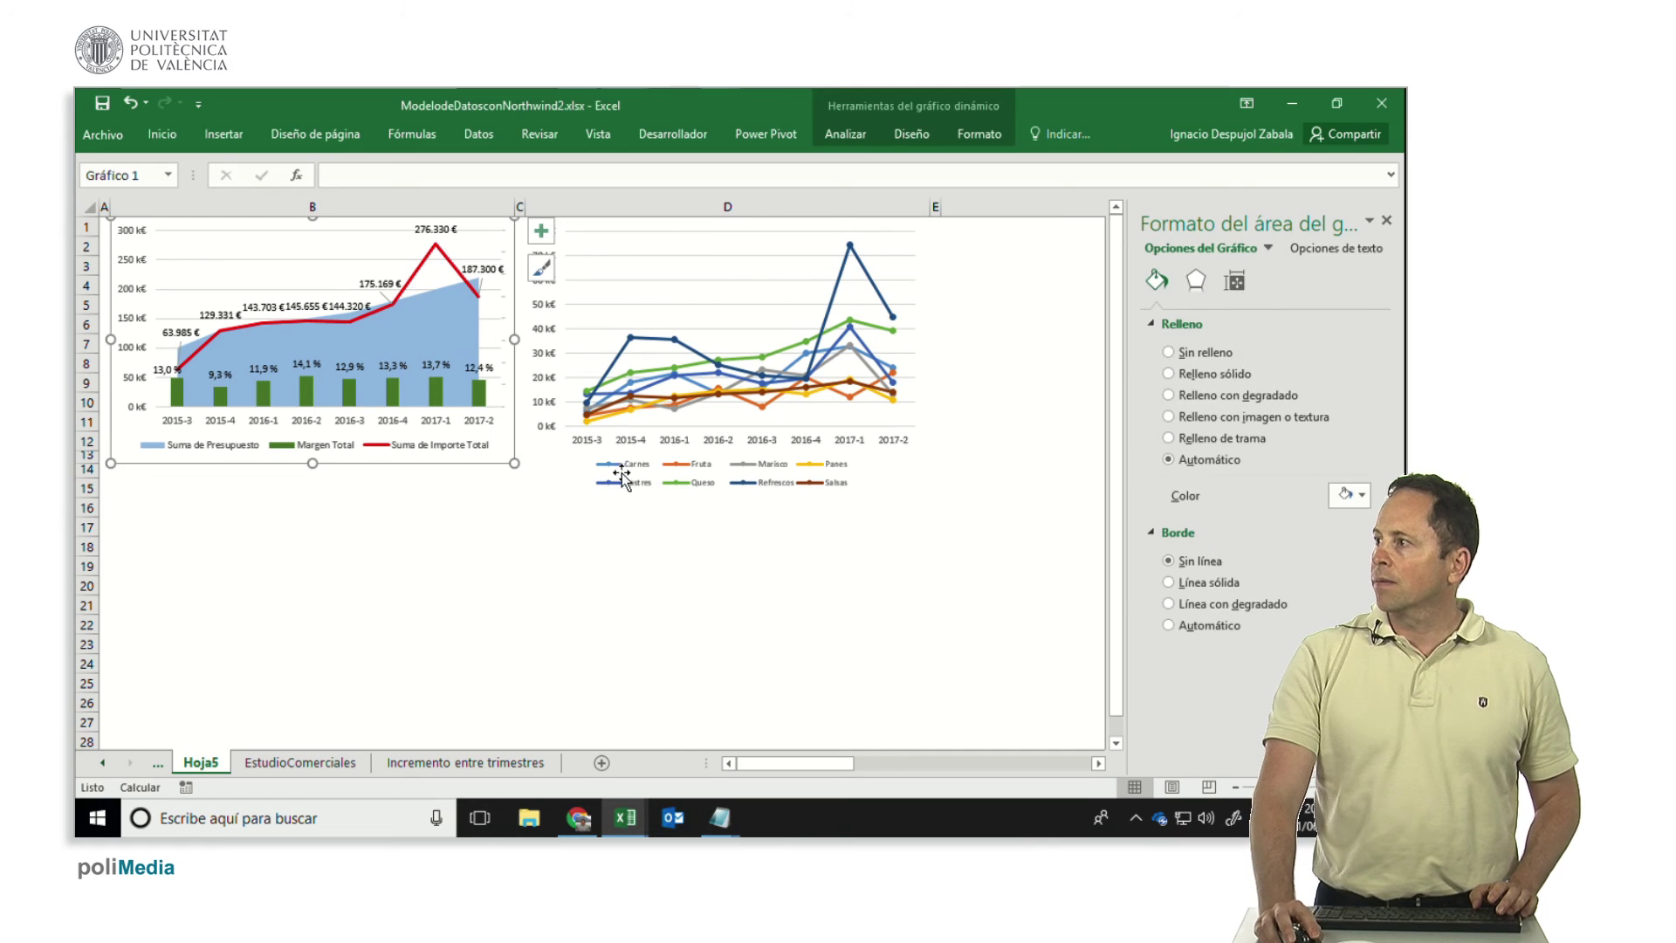
click(642, 441)
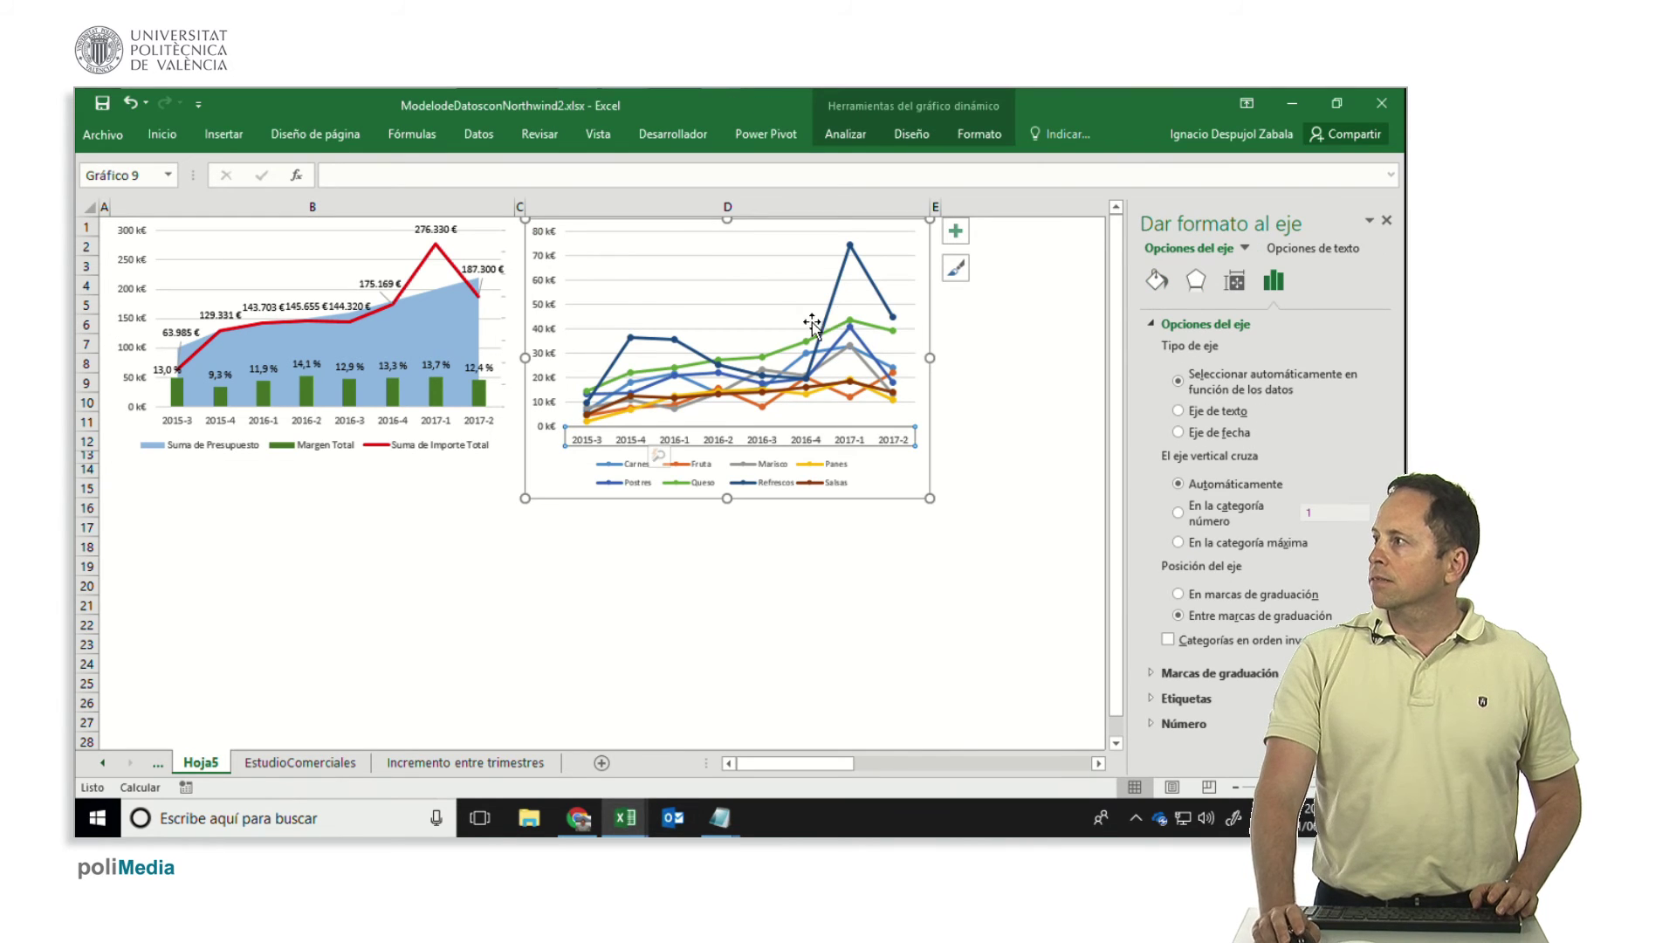
click(999, 133)
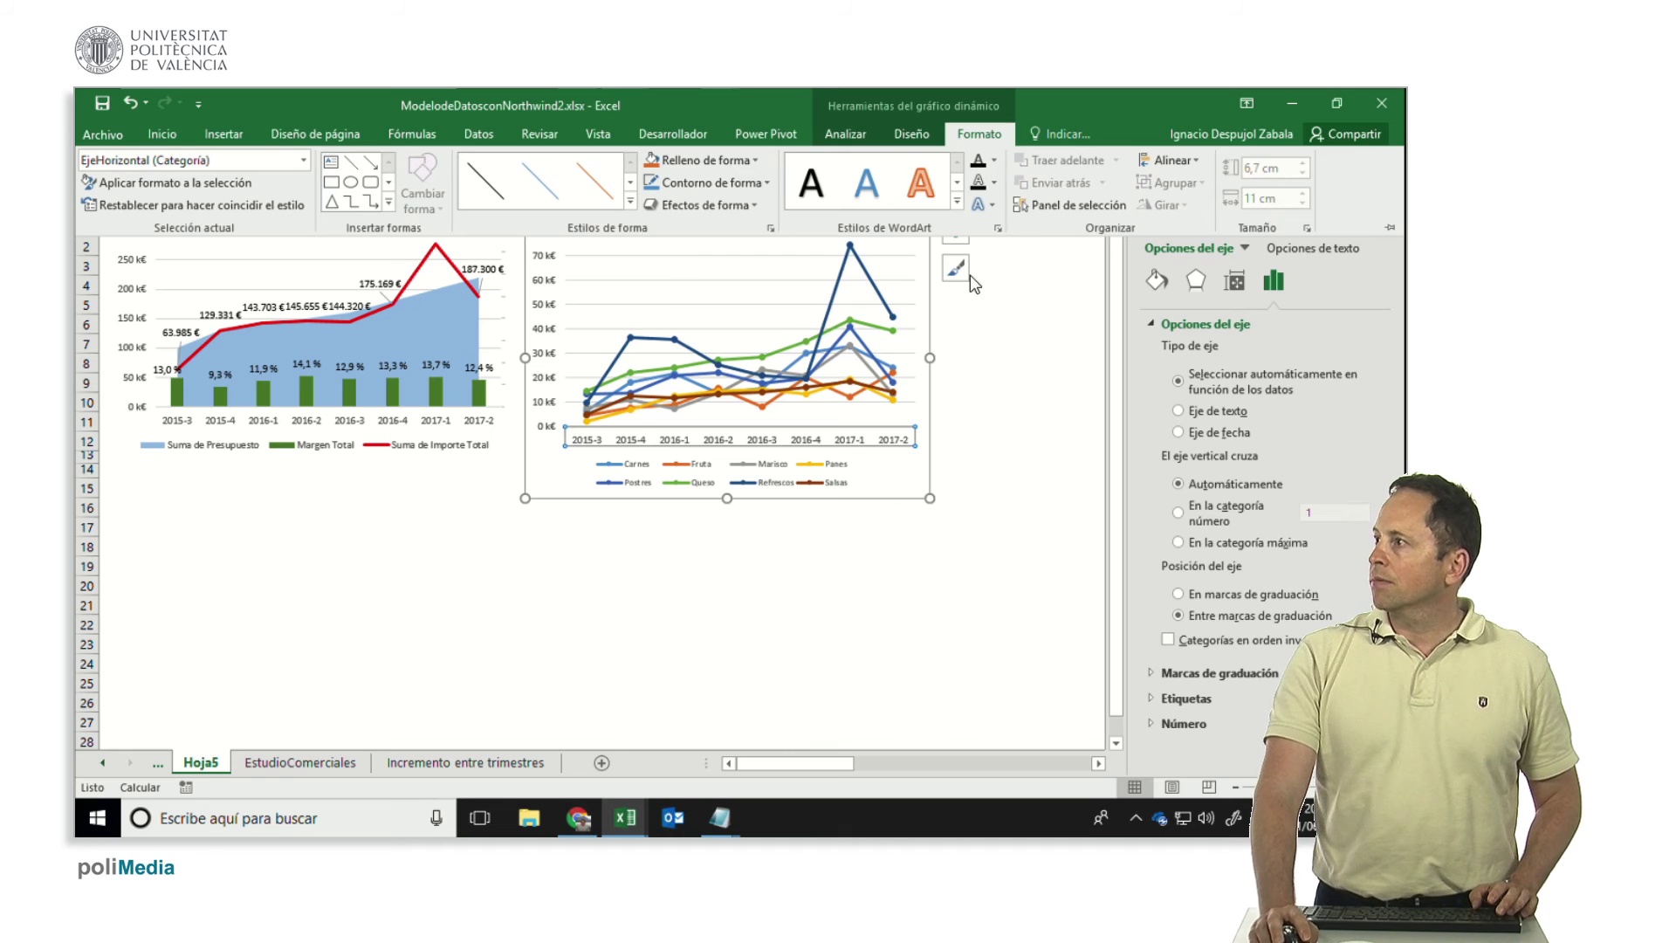
click(198, 406)
click(222, 421)
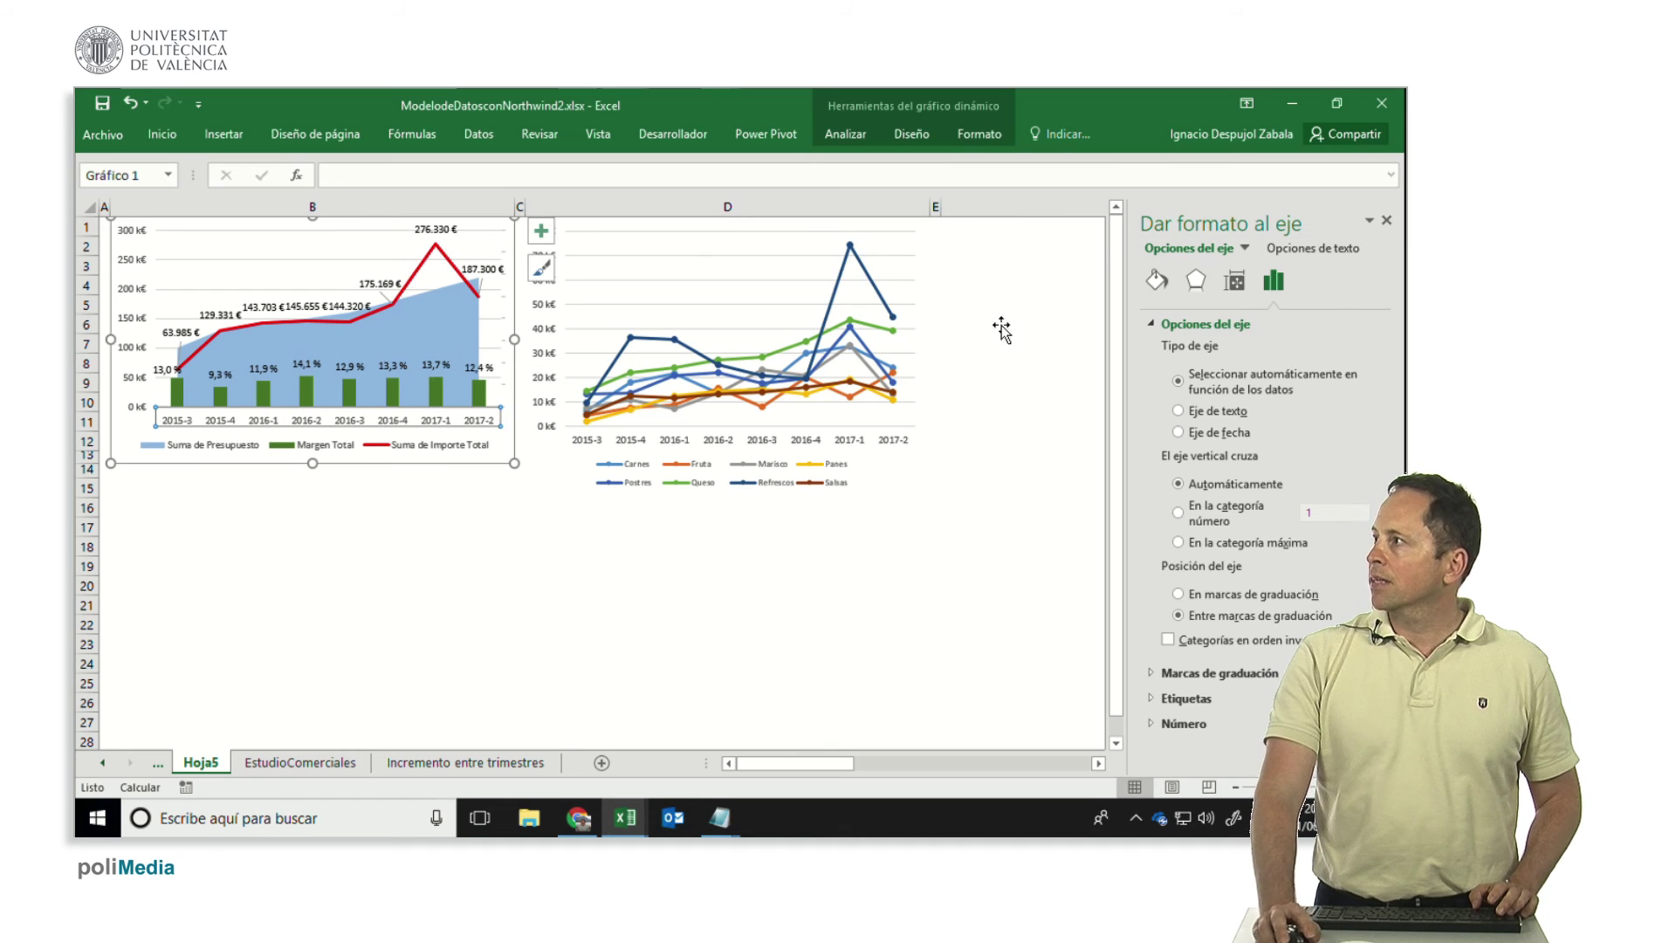
click(962, 141)
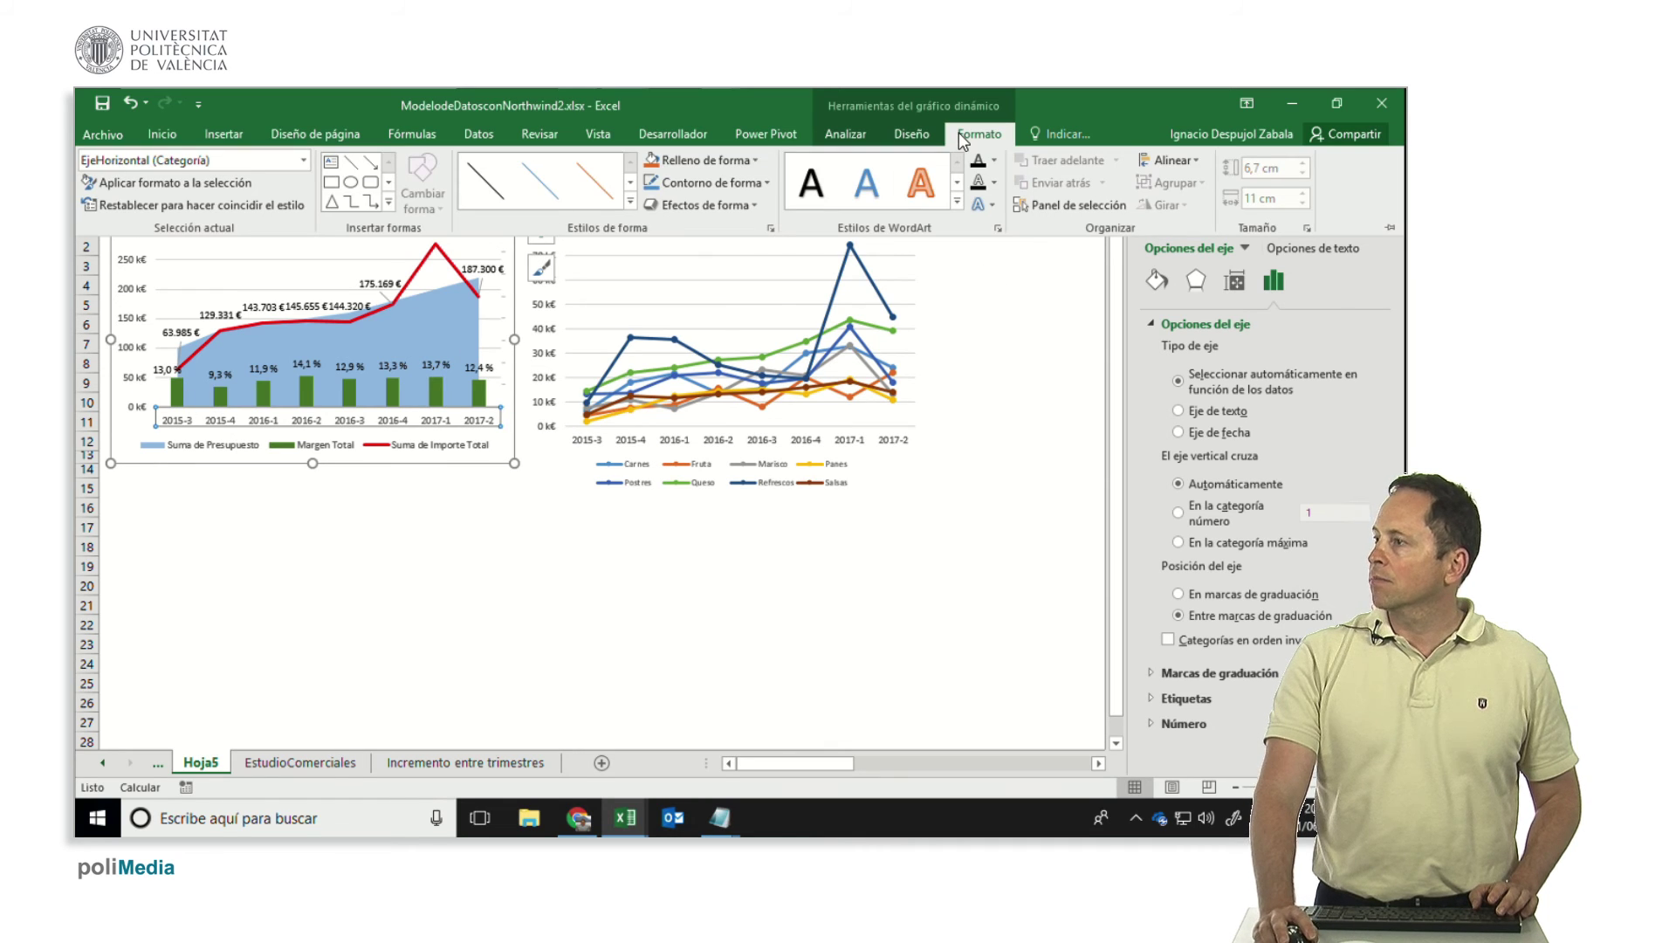
key(Escape)
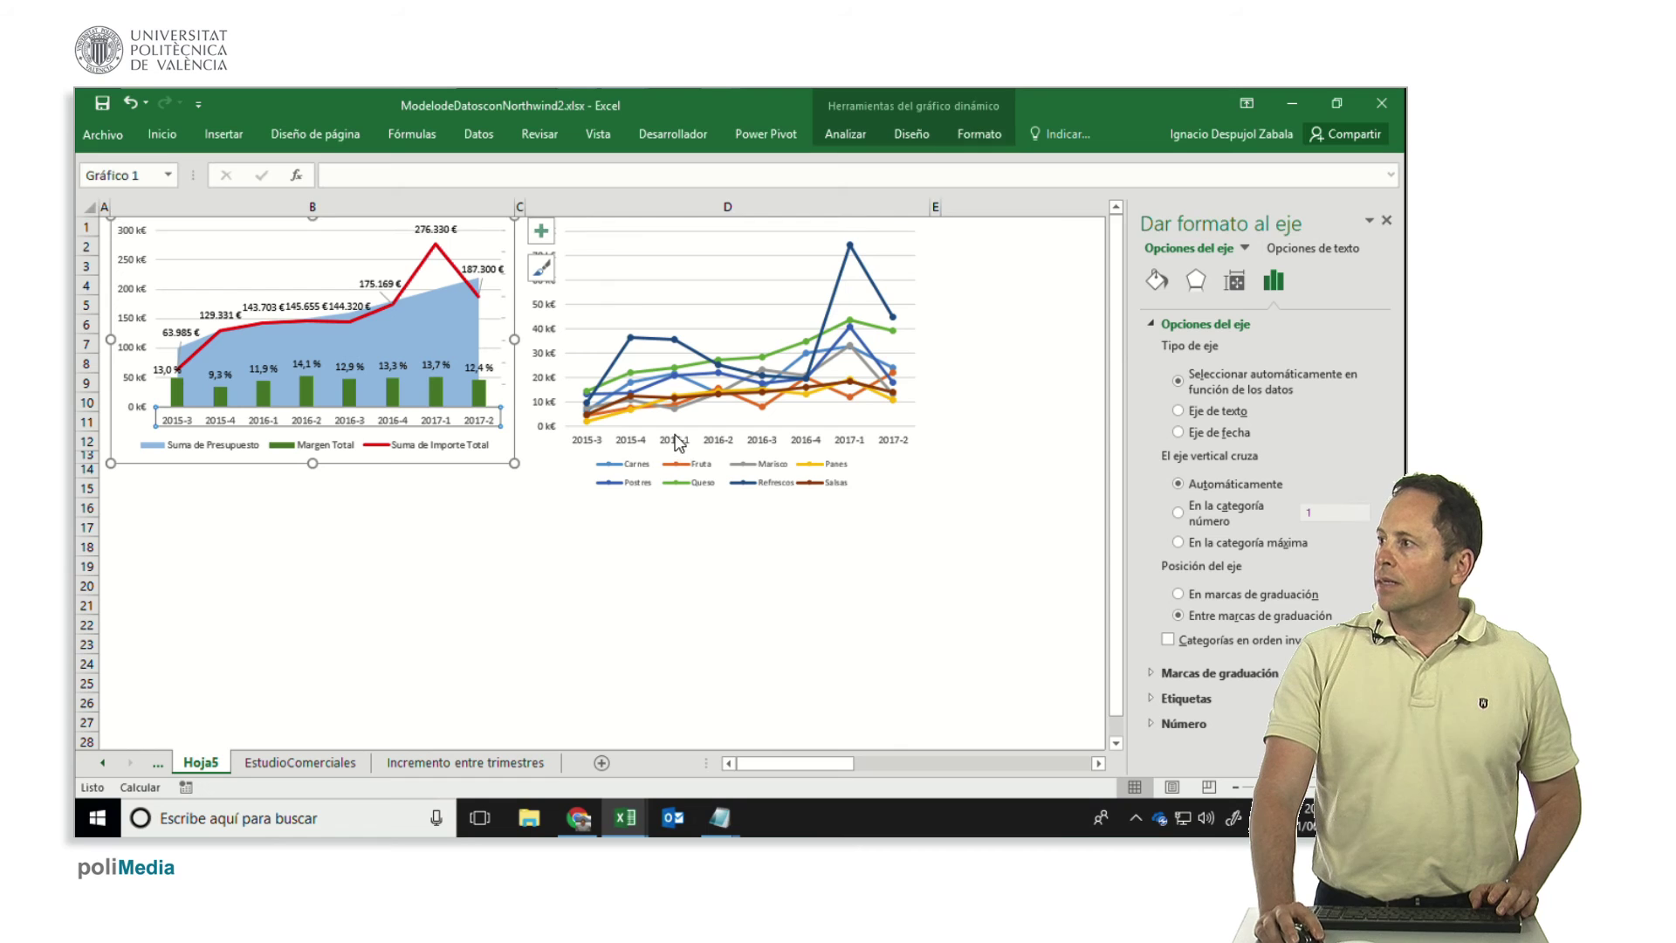
- Recheck the first chart's height and width, then show the line chart's size settings
click(530, 366)
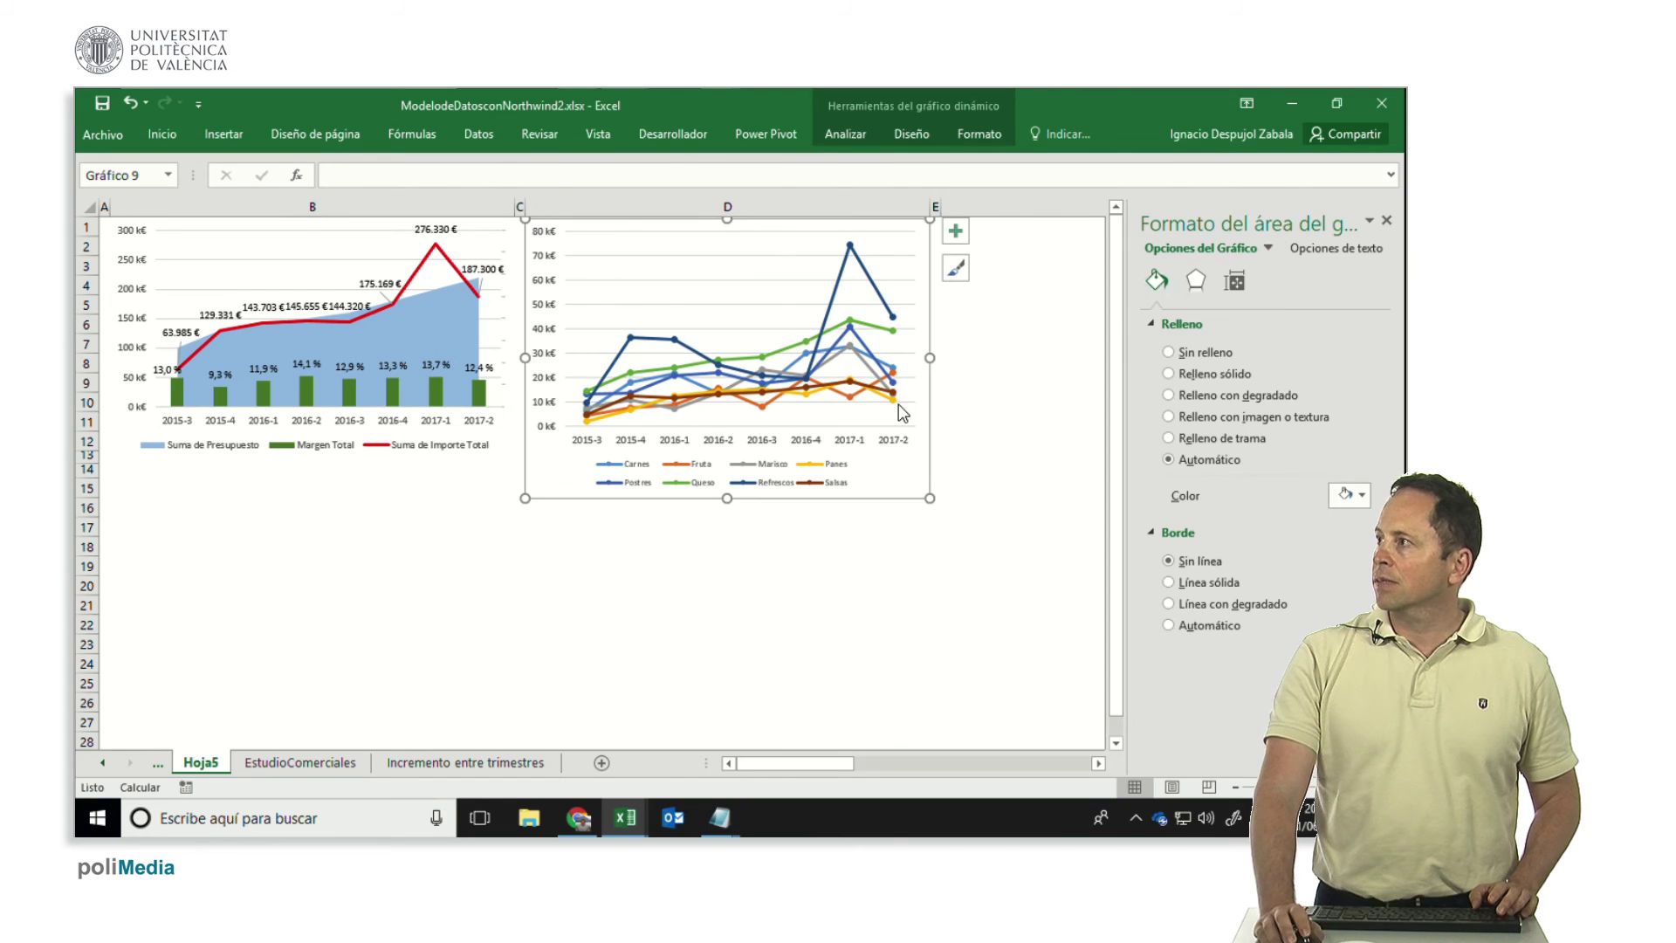
click(507, 267)
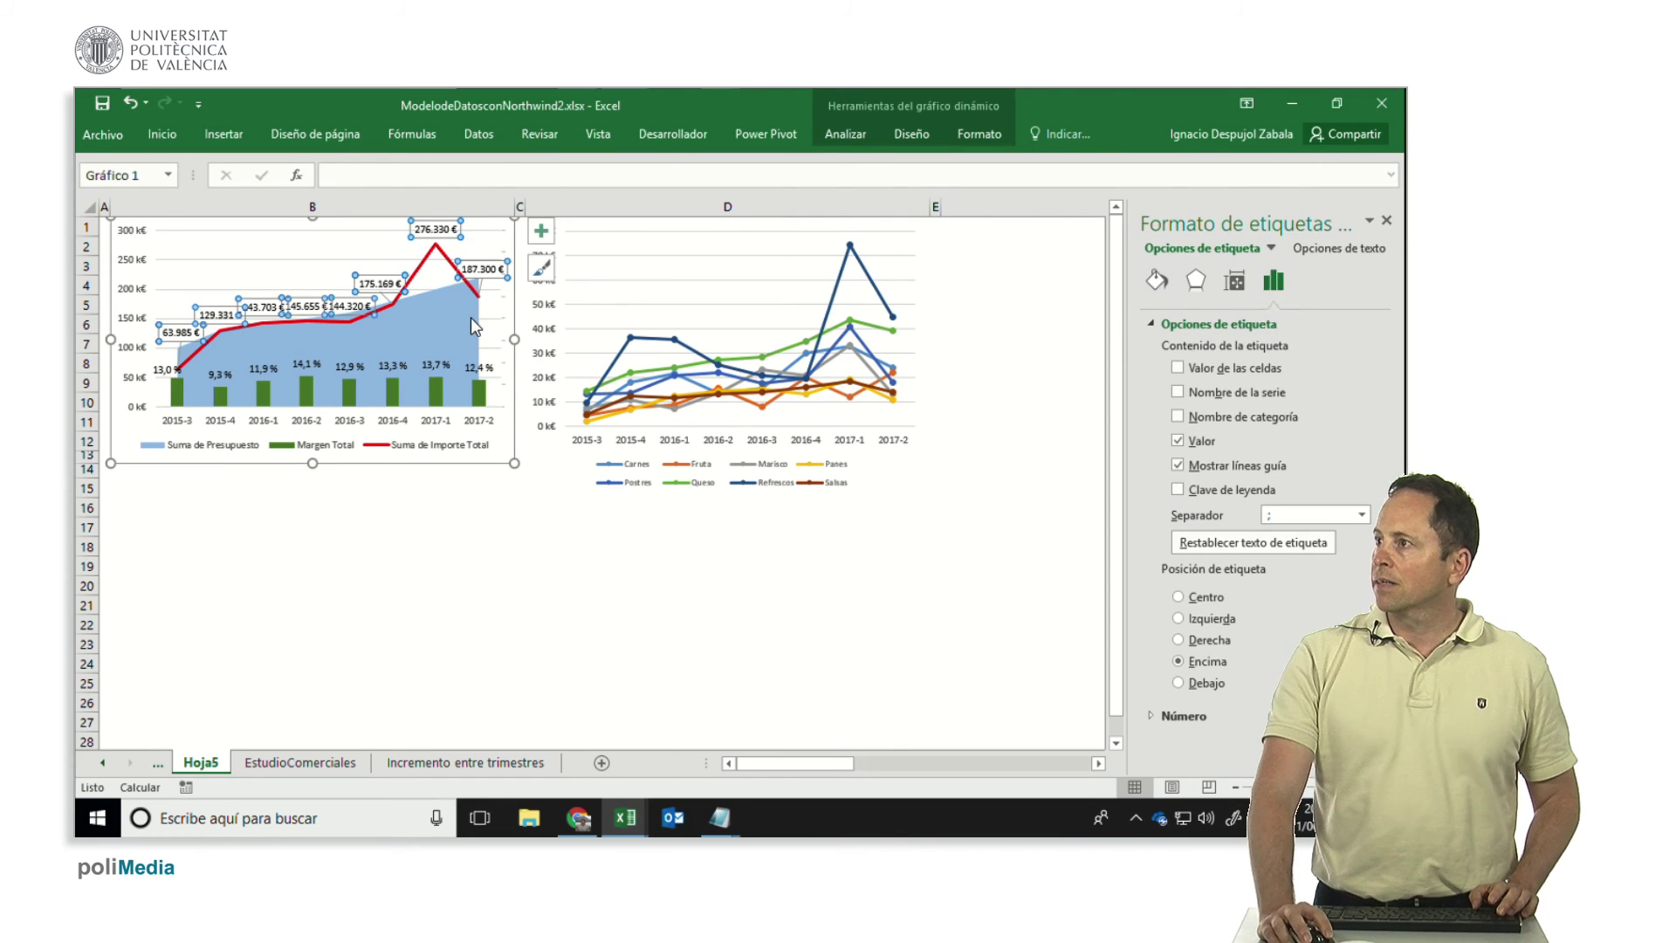
click(969, 134)
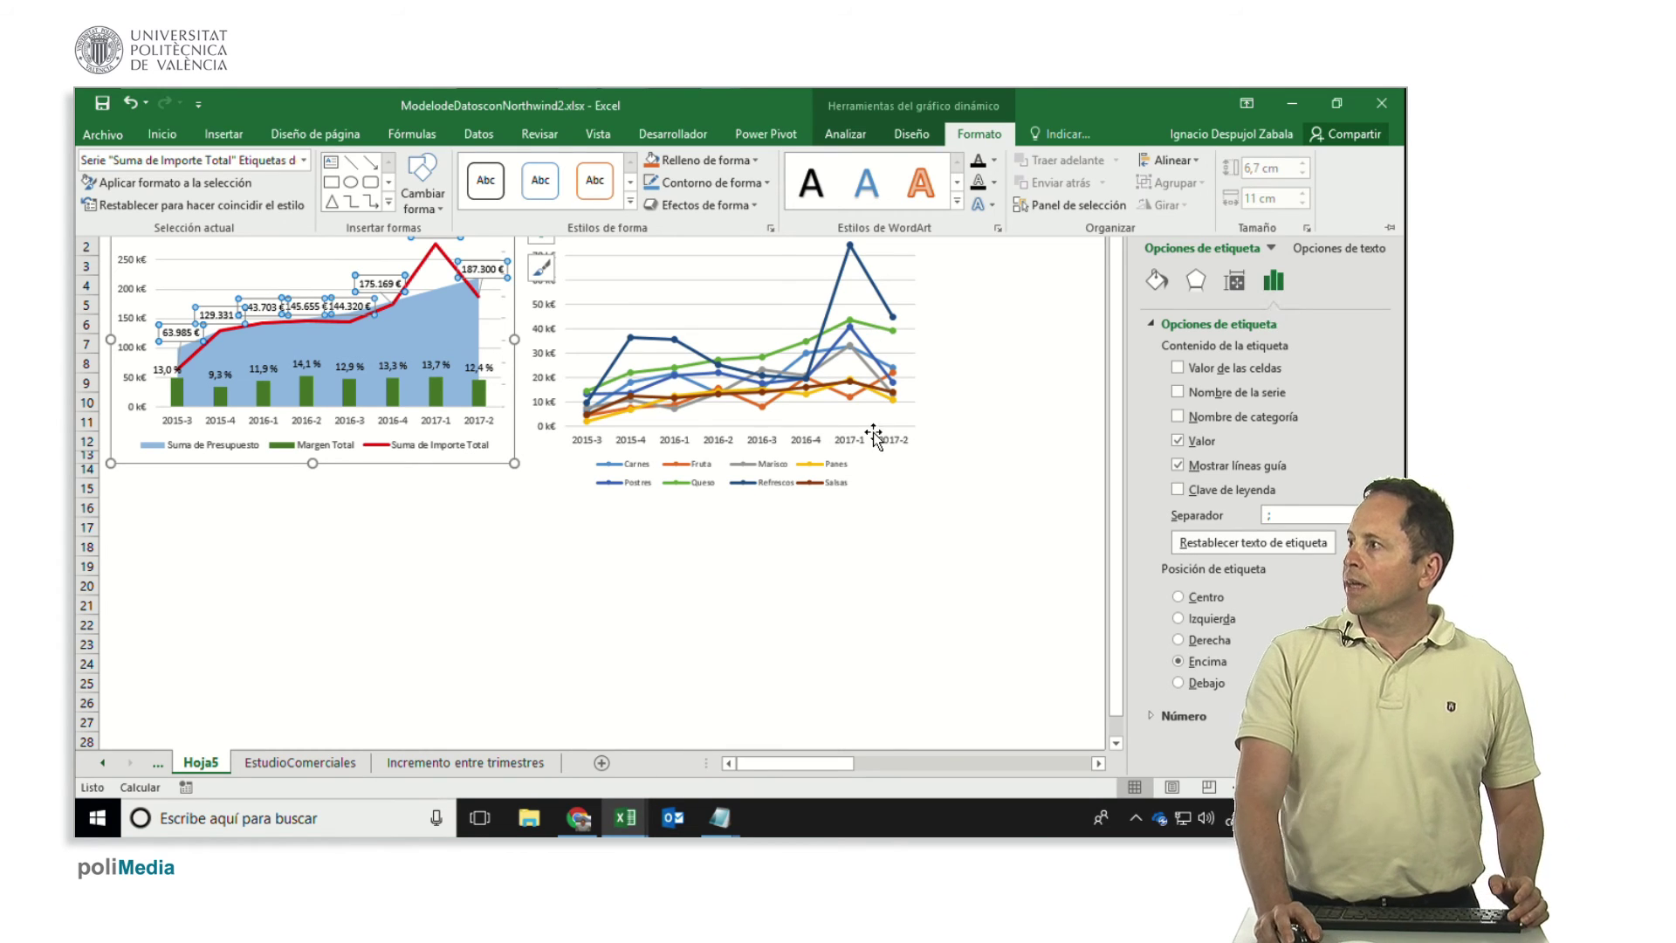
click(909, 439)
click(910, 459)
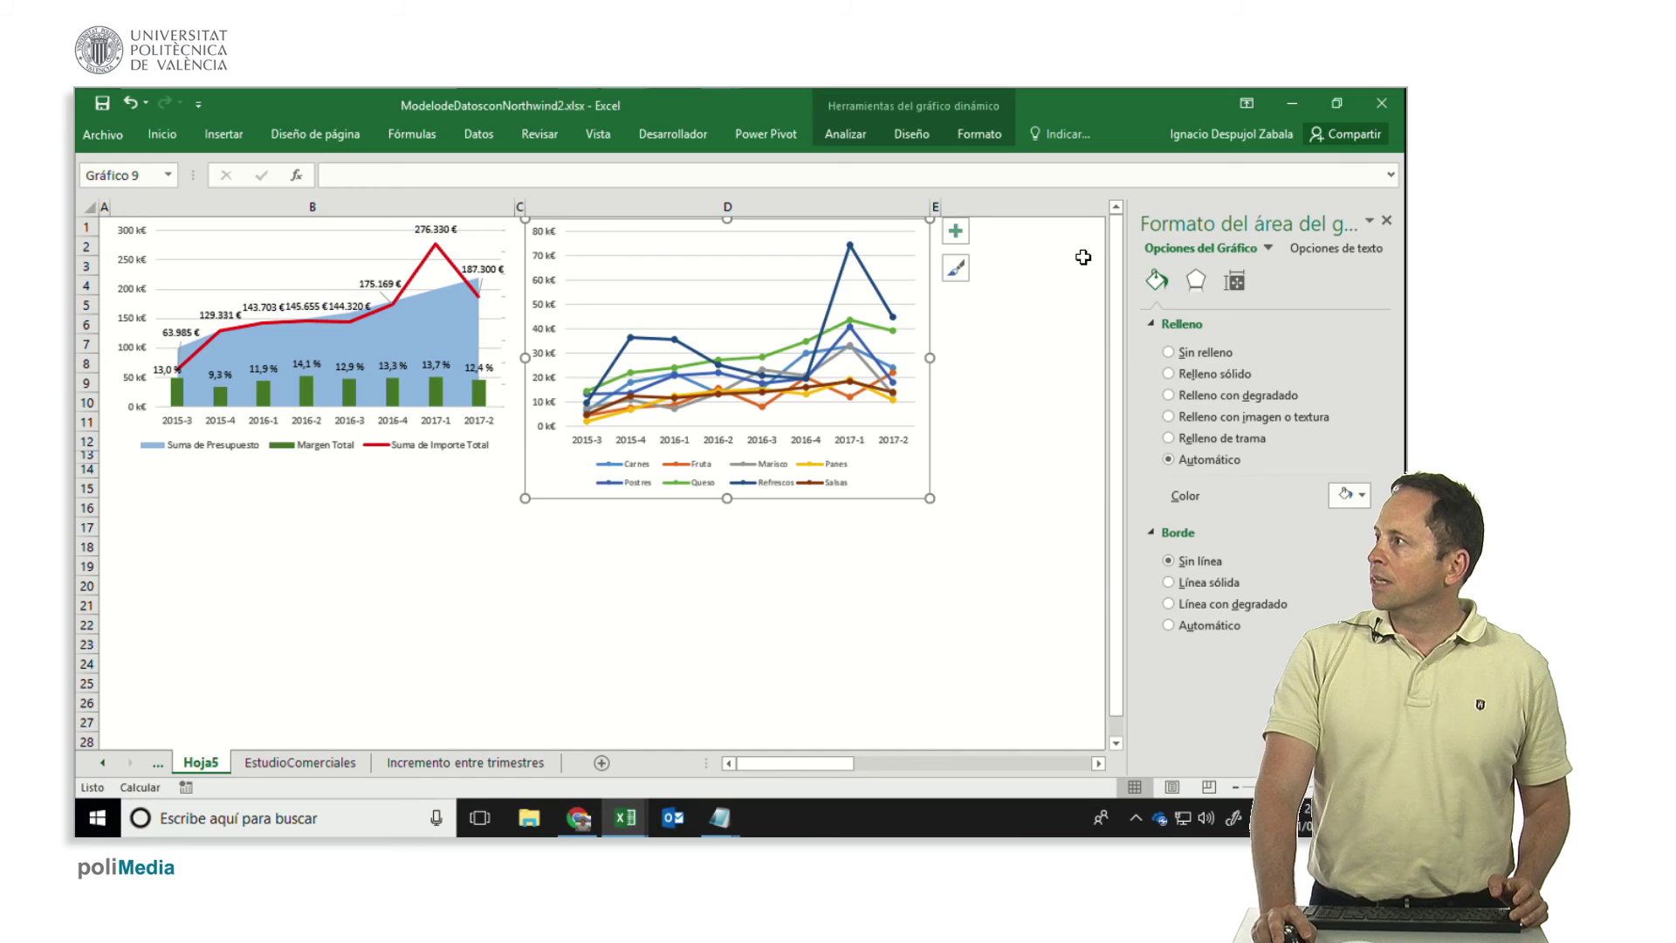
click(979, 134)
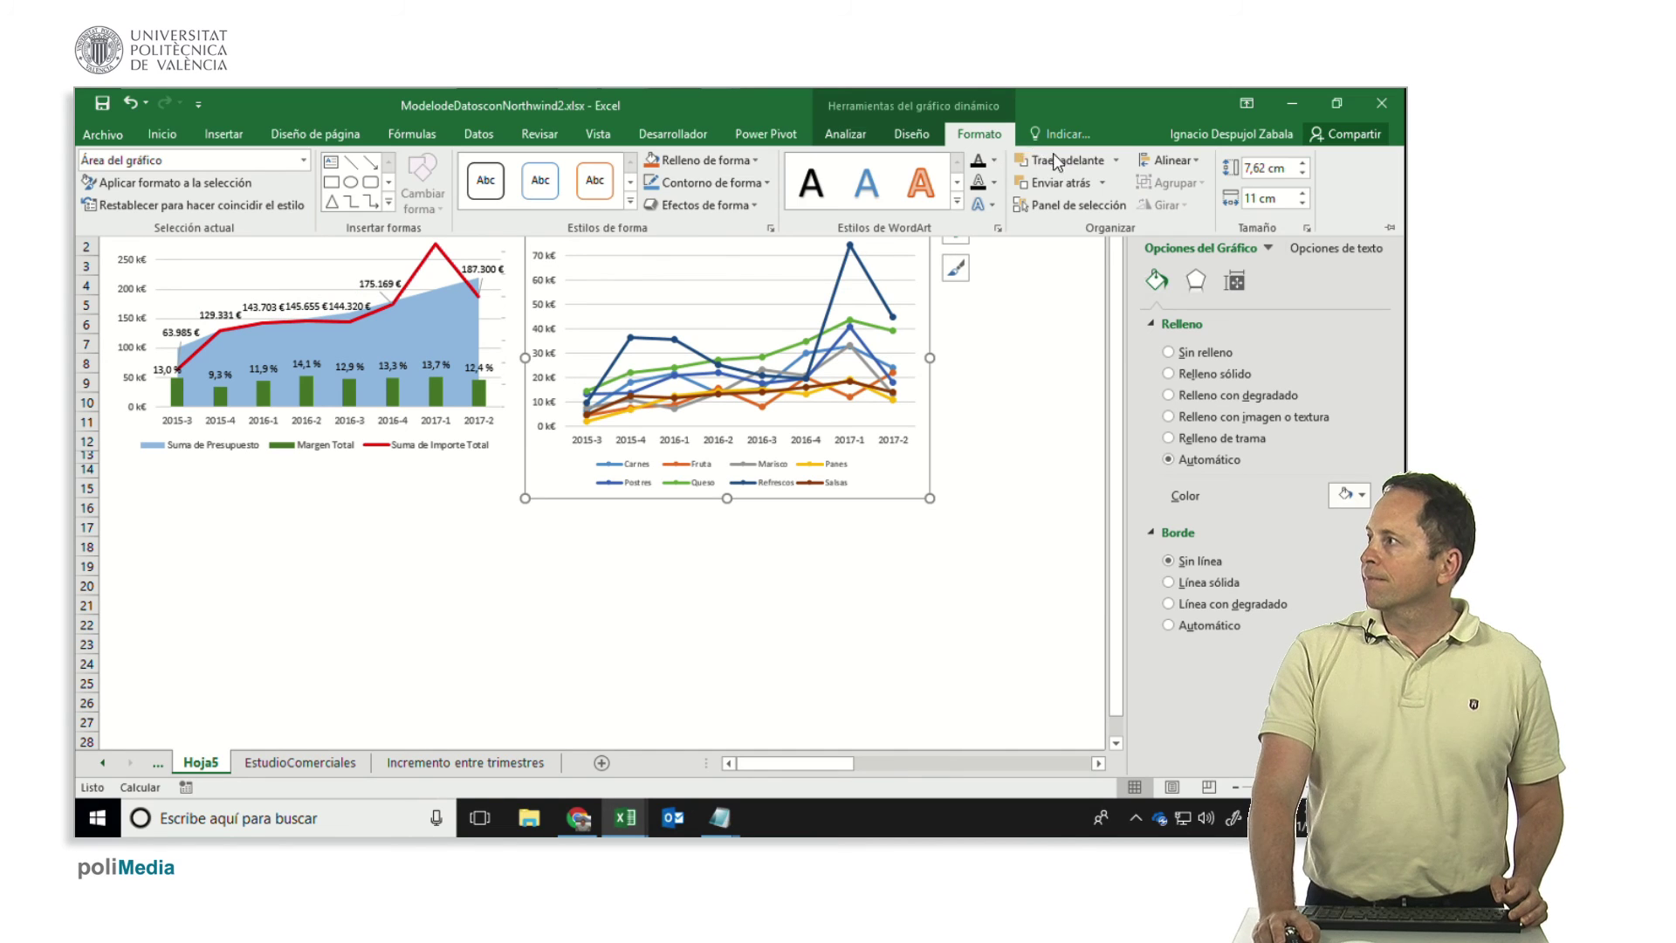
- Set the line chart's height to 6,7 cm, pin the ribbon, and close the format pane
click(1272, 171)
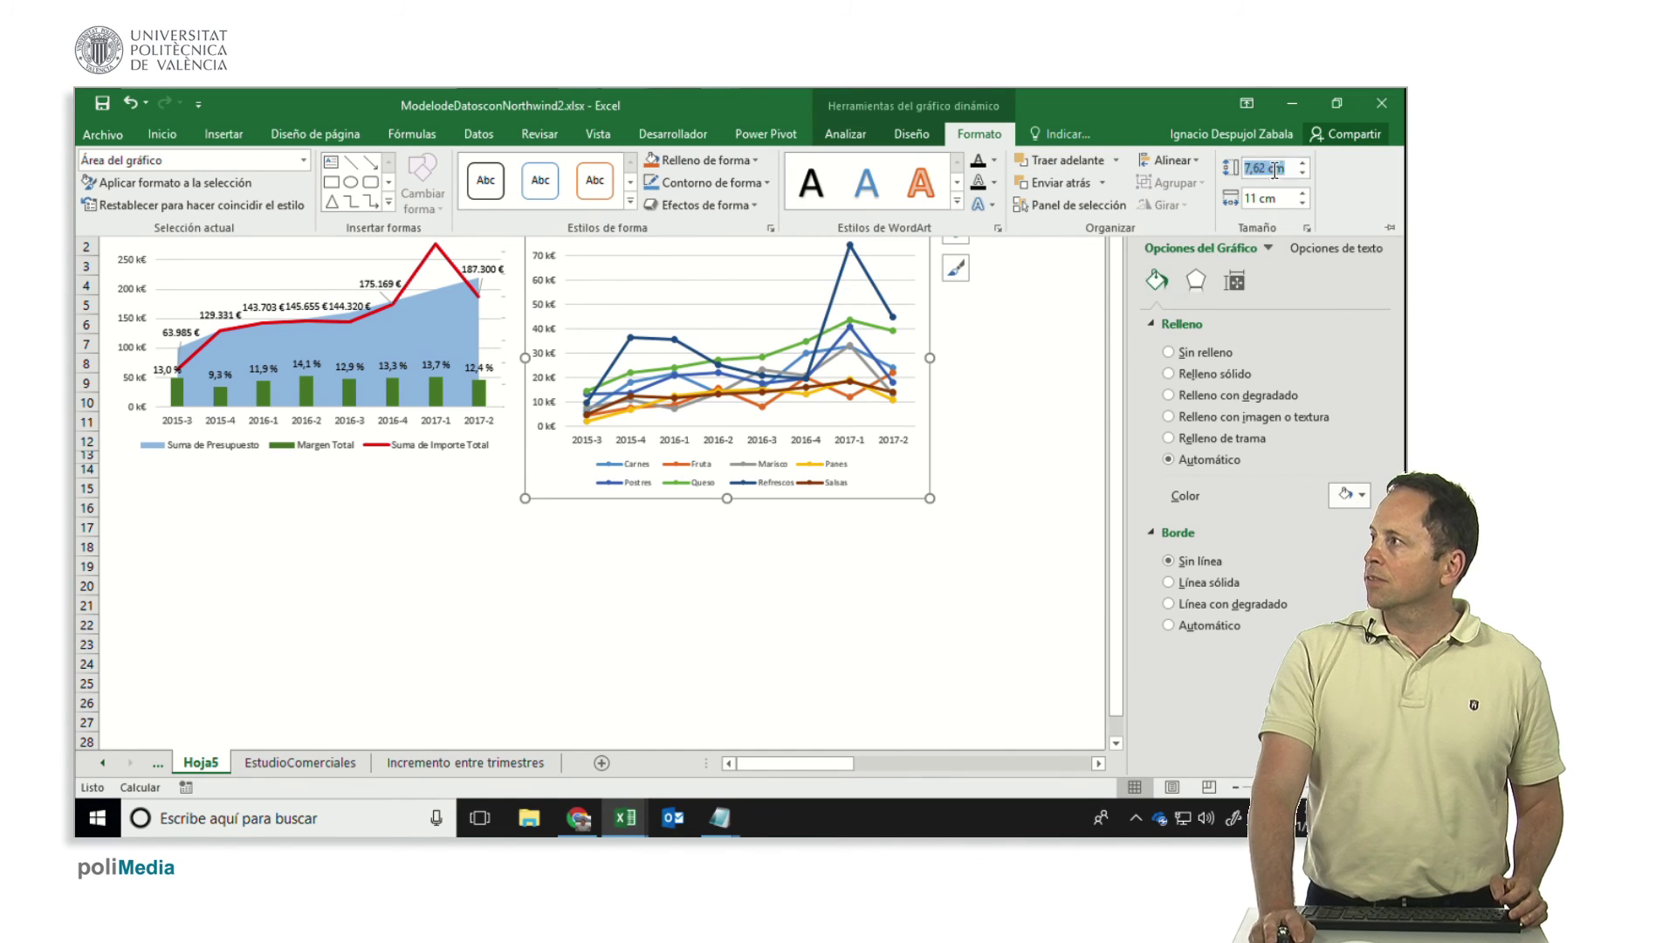
key(Return)
text(6,)
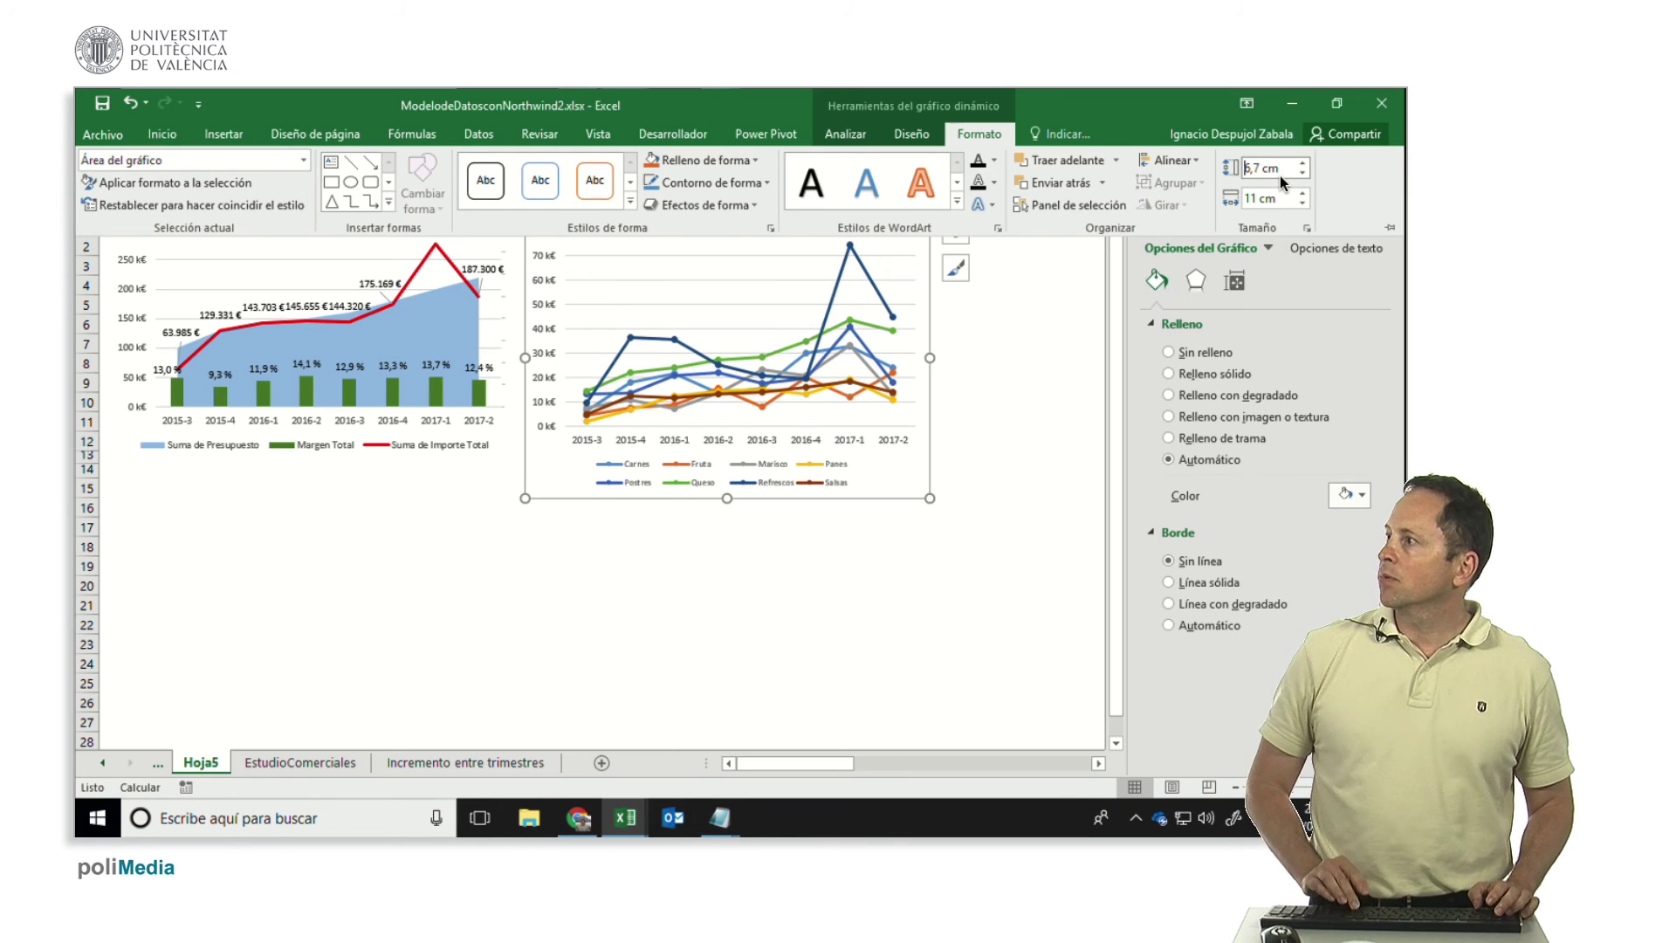
key(Return)
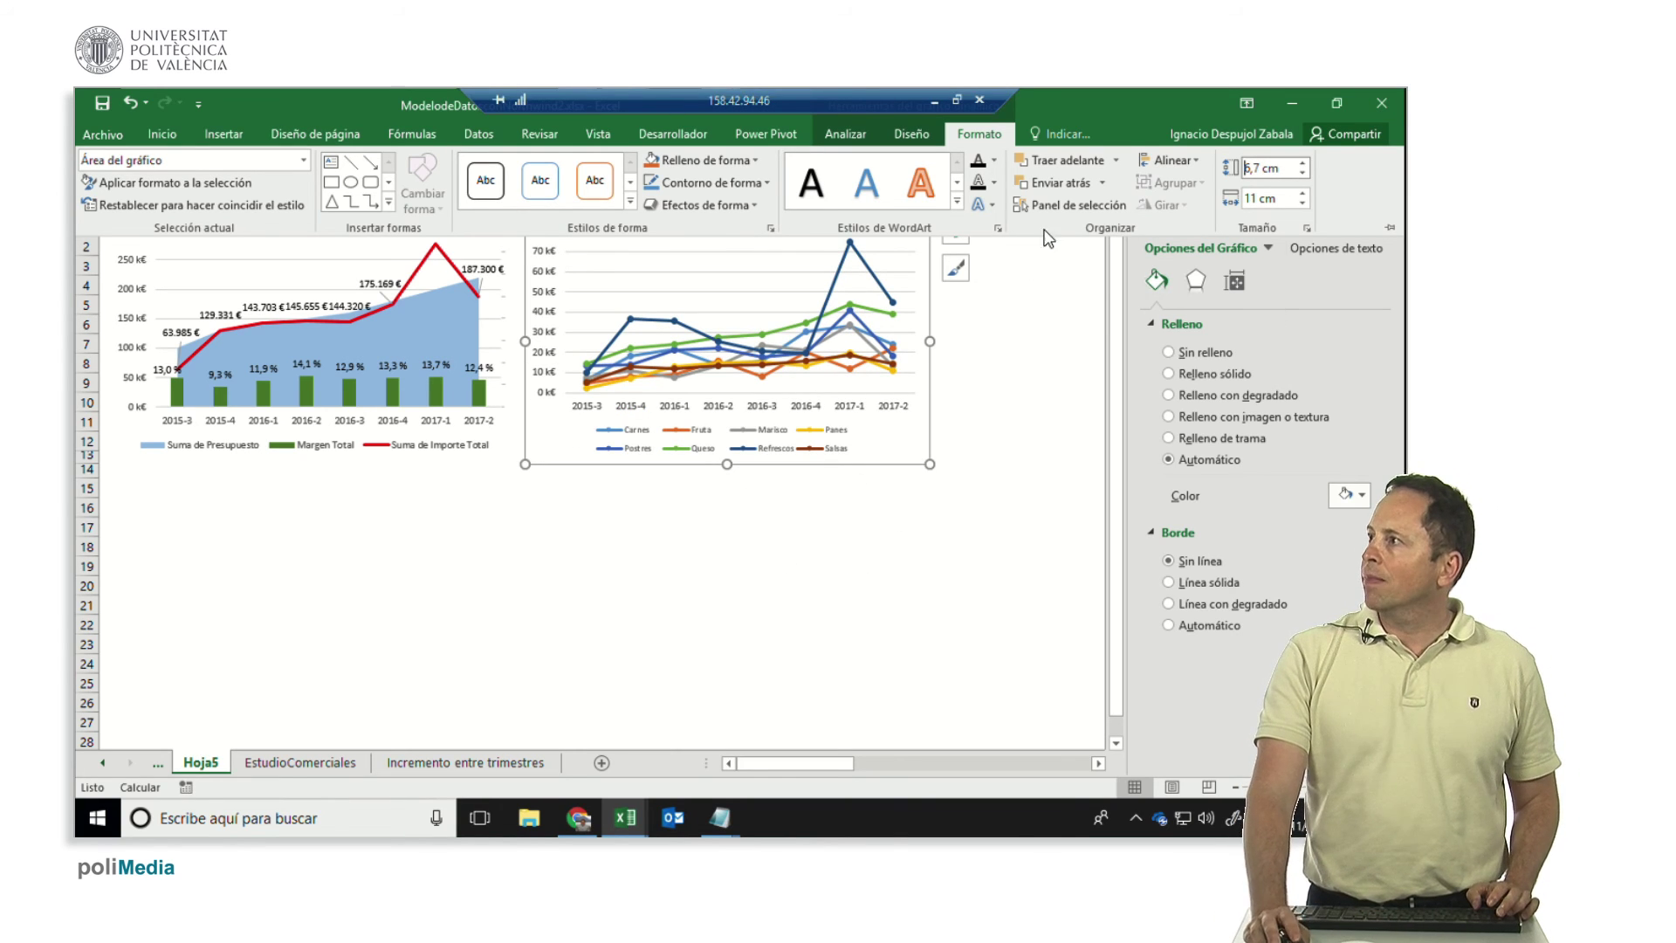
click(1390, 227)
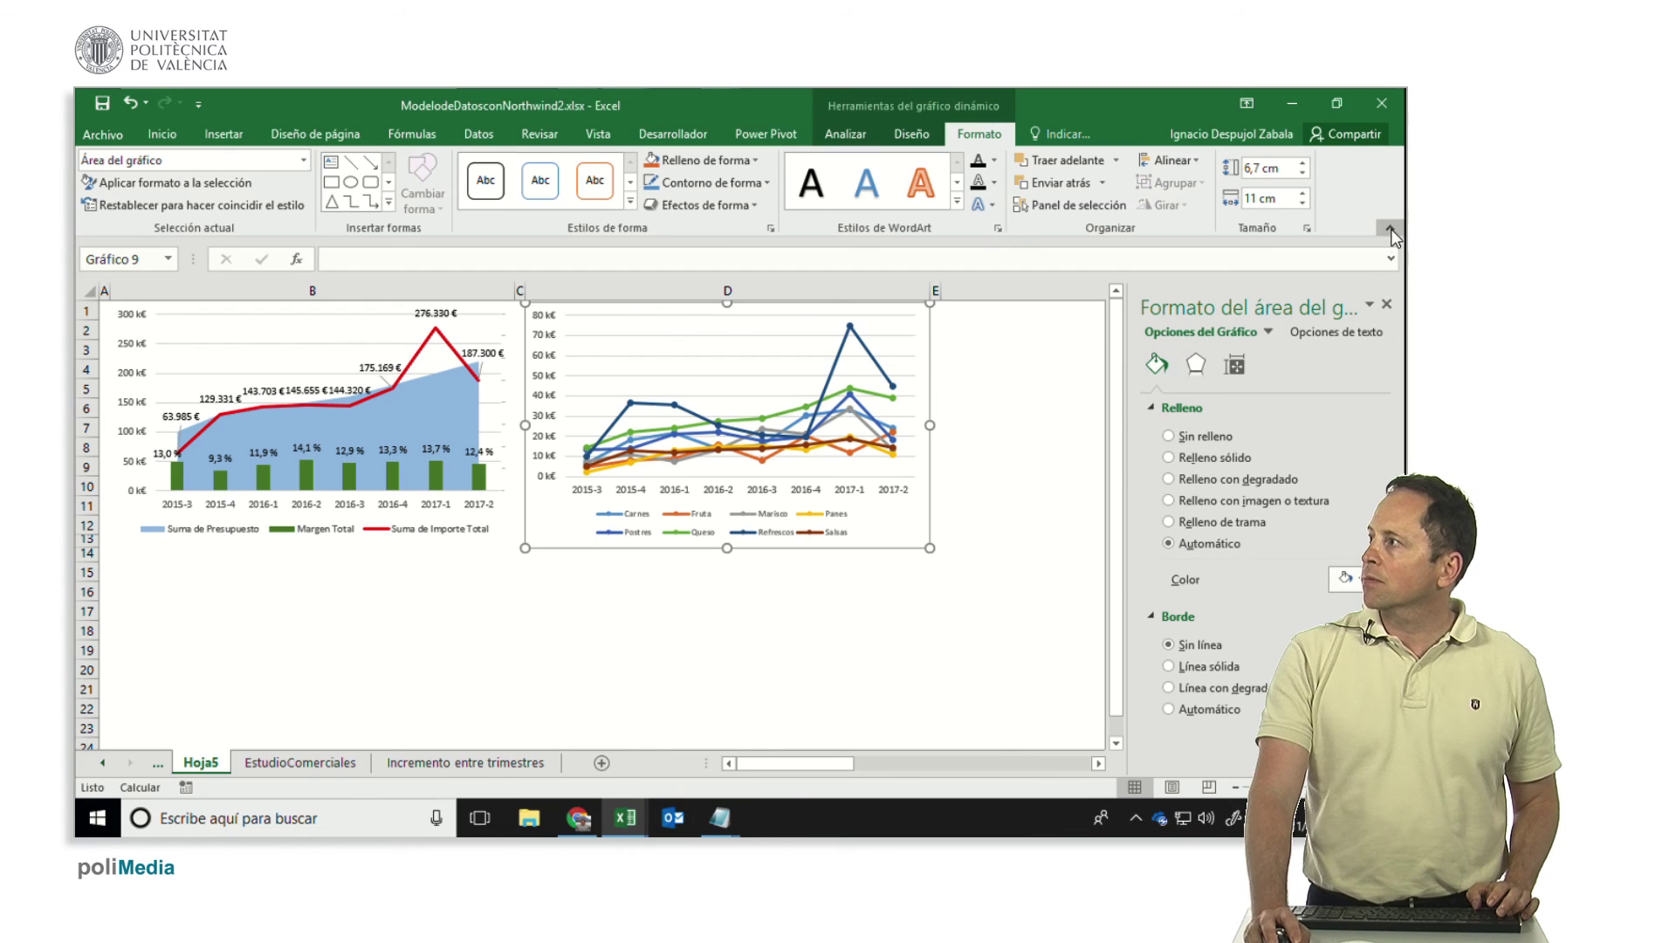
click(1387, 306)
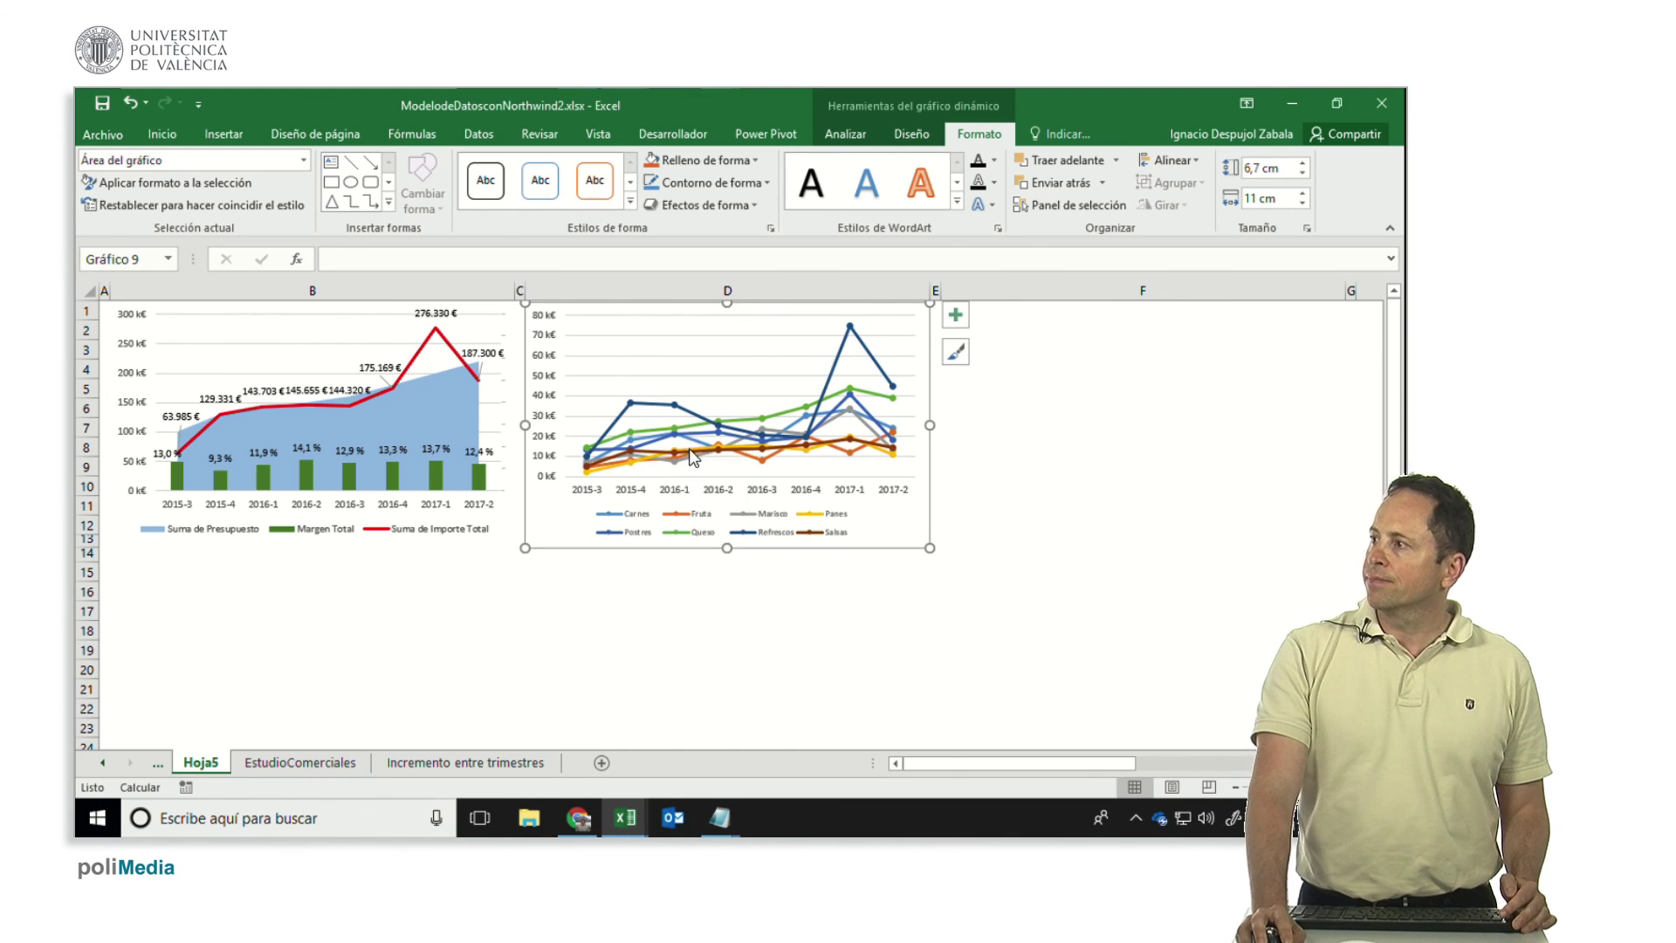
mouse_move(698, 447)
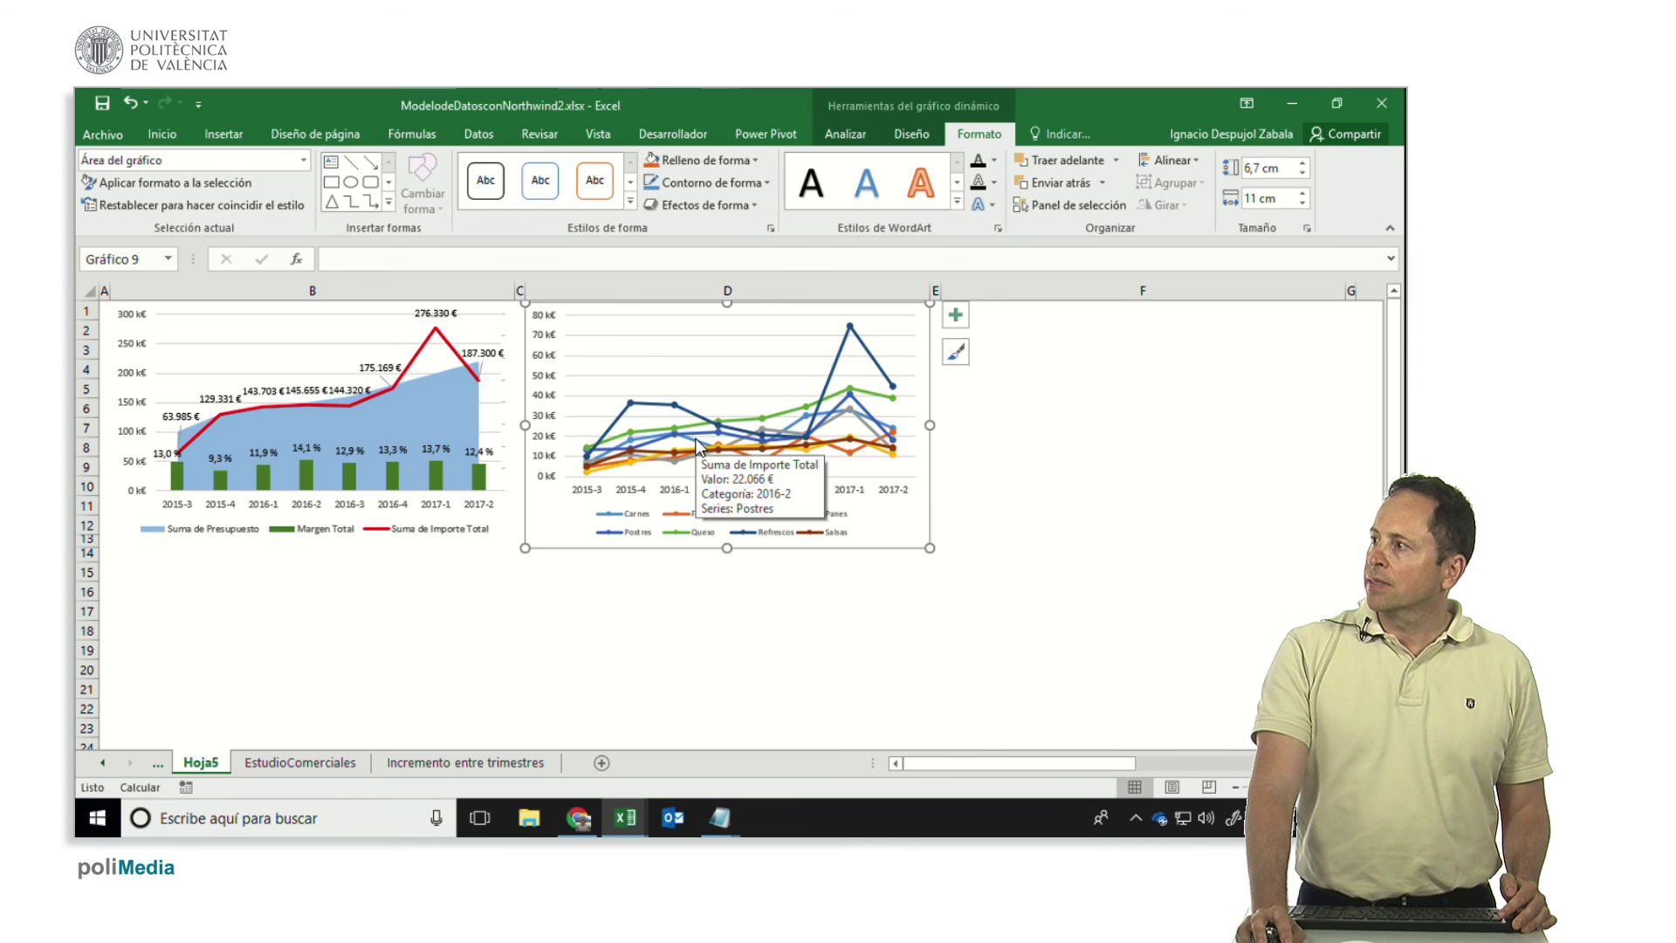
click(698, 445)
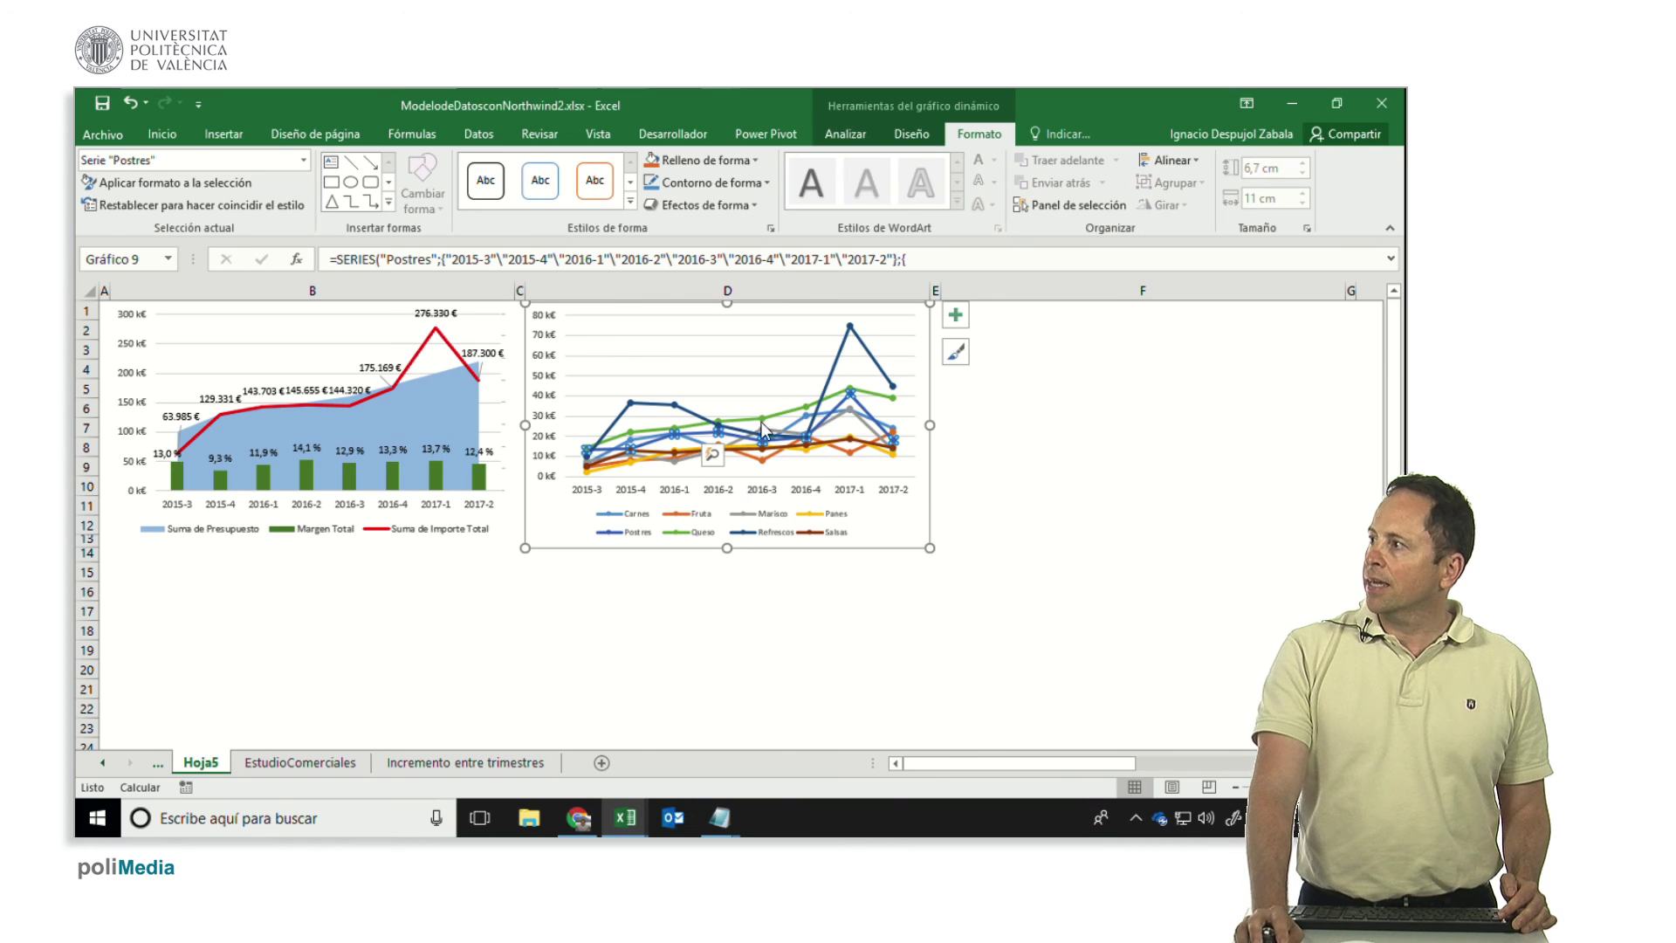
click(799, 417)
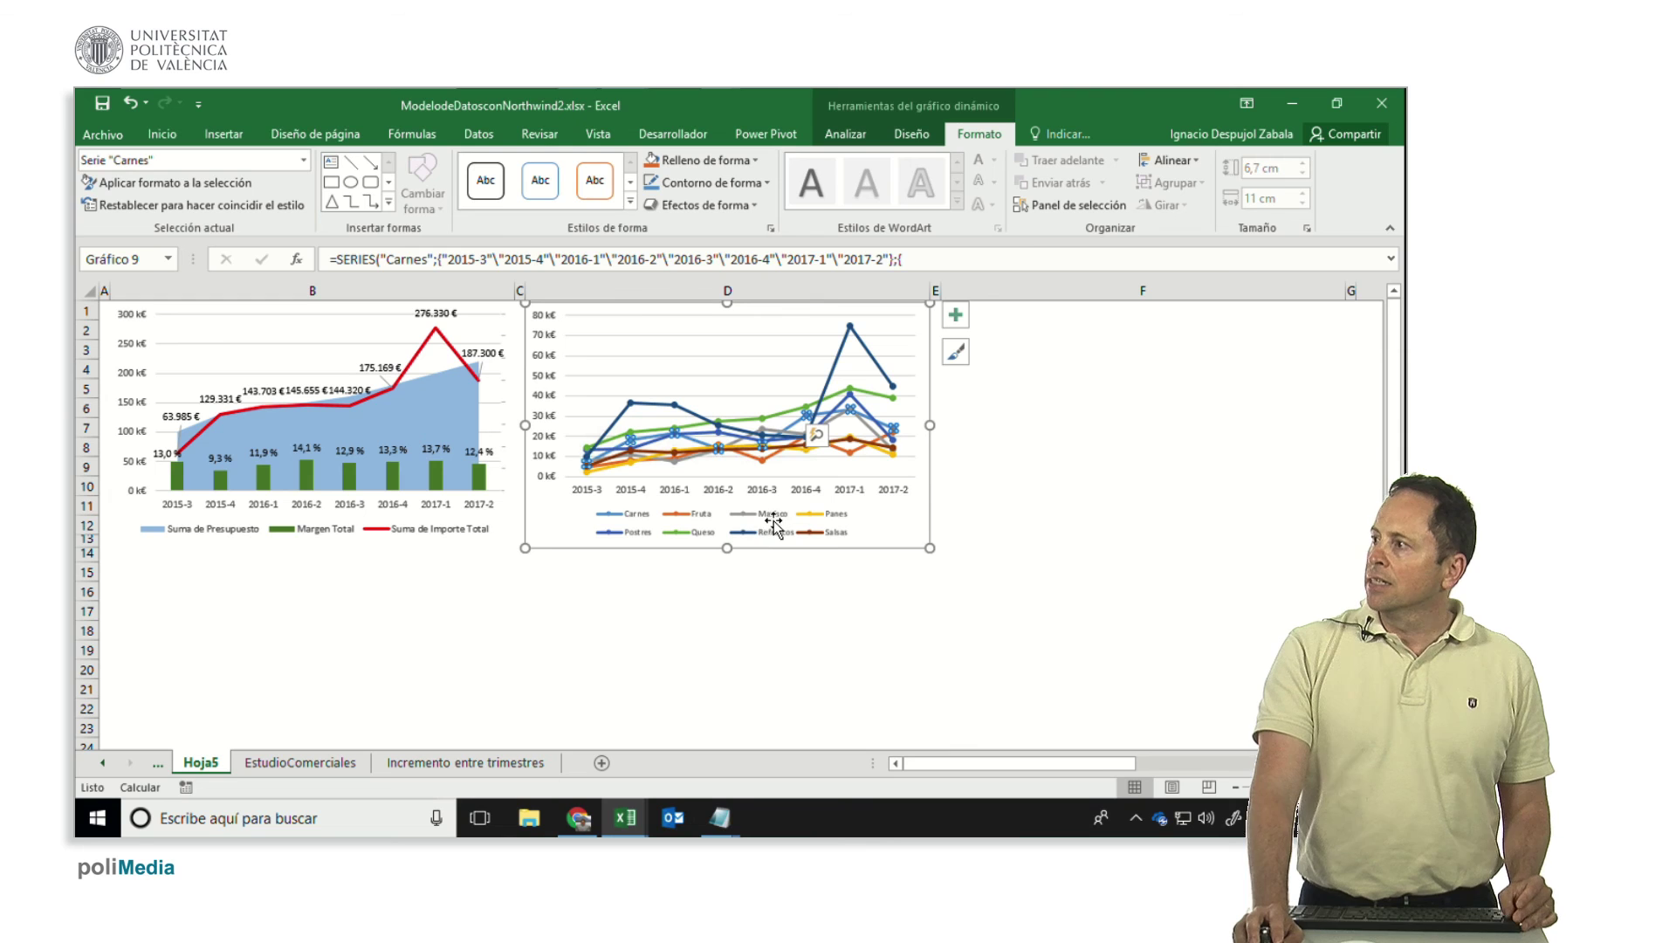
click(732, 550)
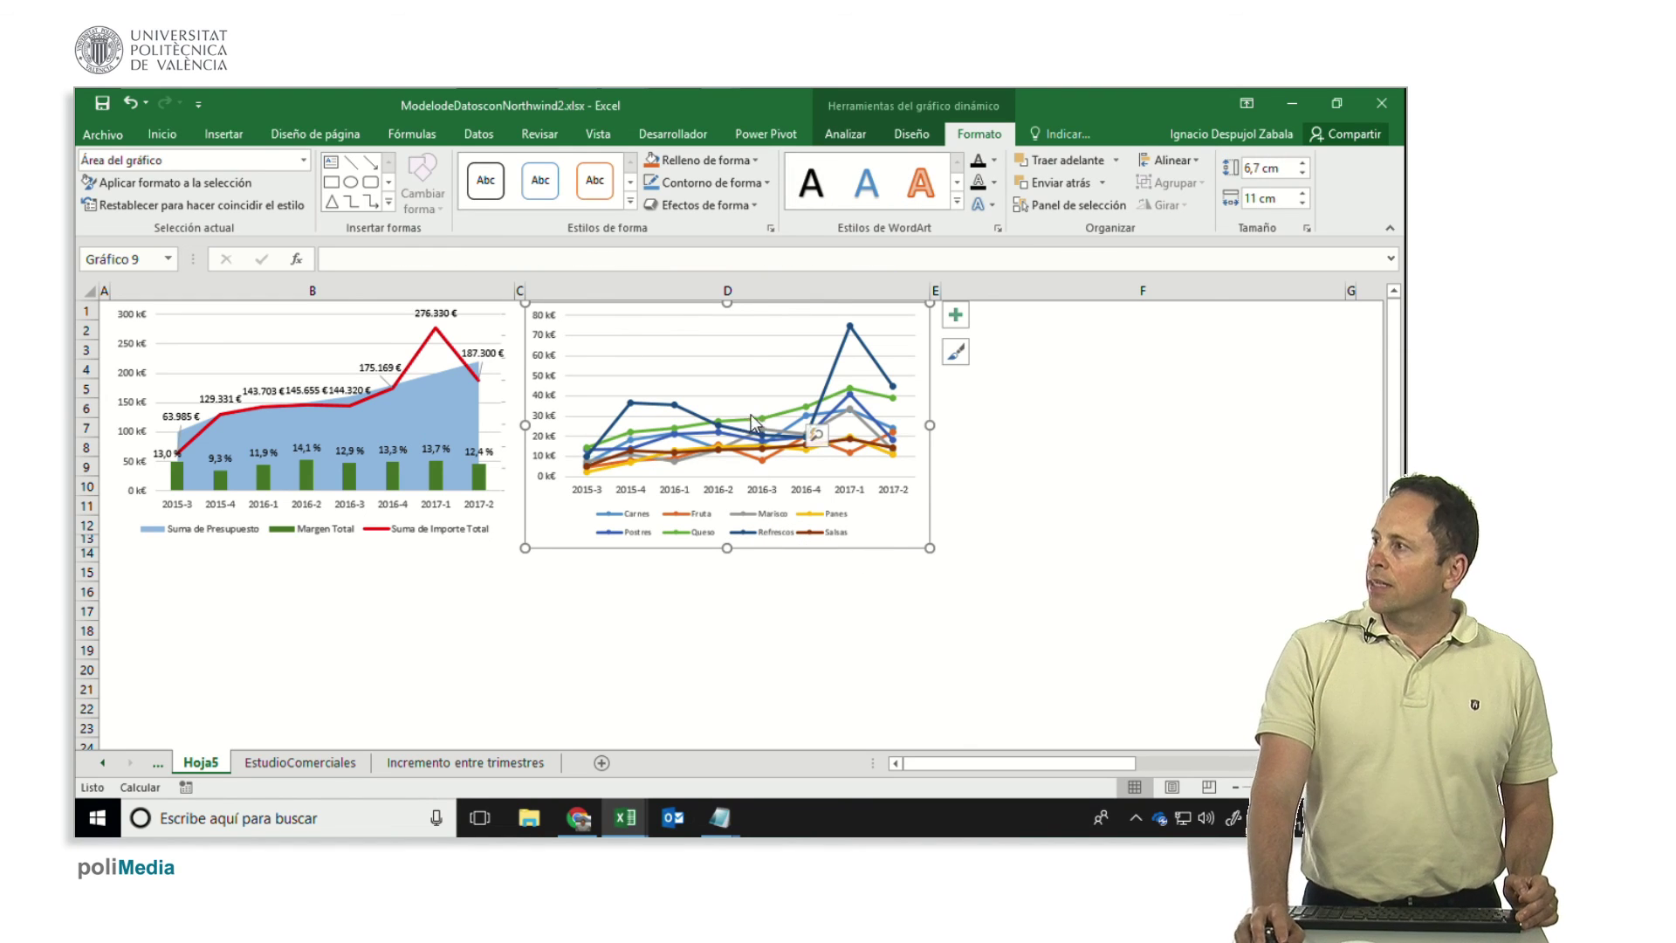